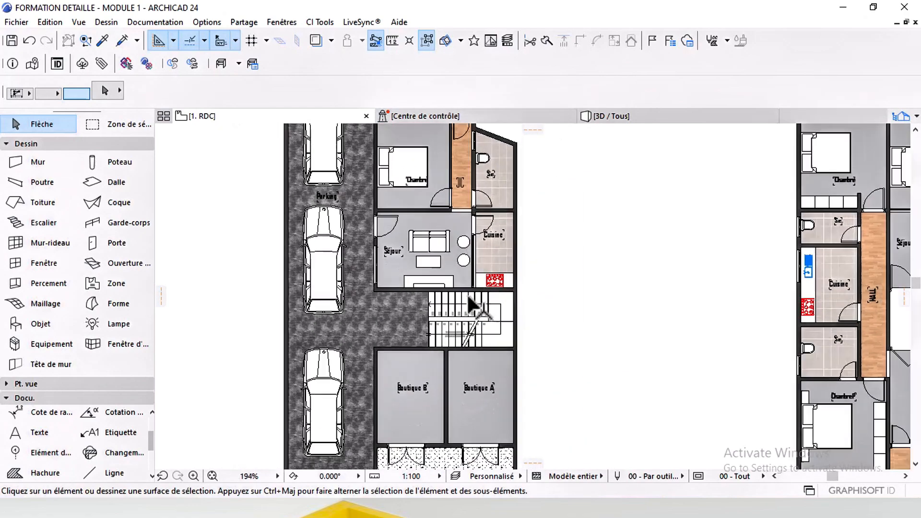
# Examine the room layouts and wall positions of both floor plans, ending at the ground-floor boutiques.
pyautogui.scroll(-3, 413, 335)
pyautogui.scroll(6, 487, 350)
pyautogui.scroll(-6, 521, 374)
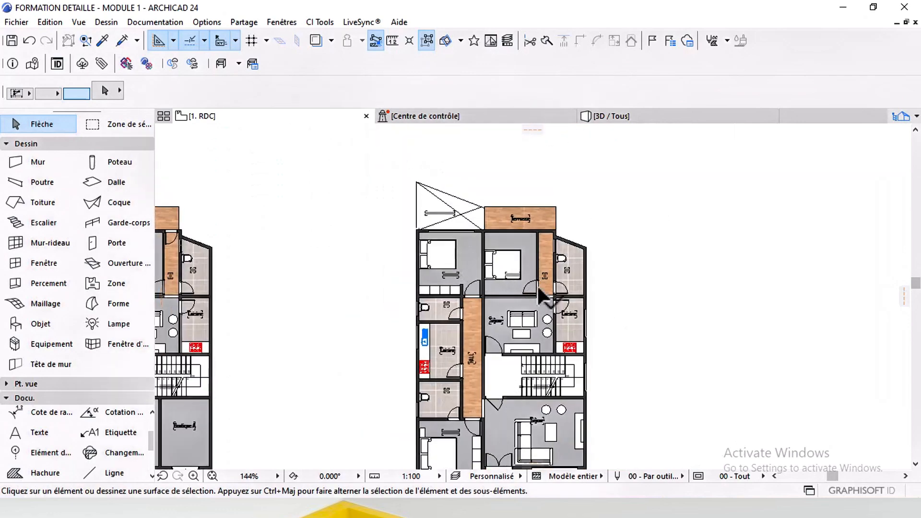
pyautogui.moveTo(542, 341); pyautogui.dragTo(532, 292, button='middle')
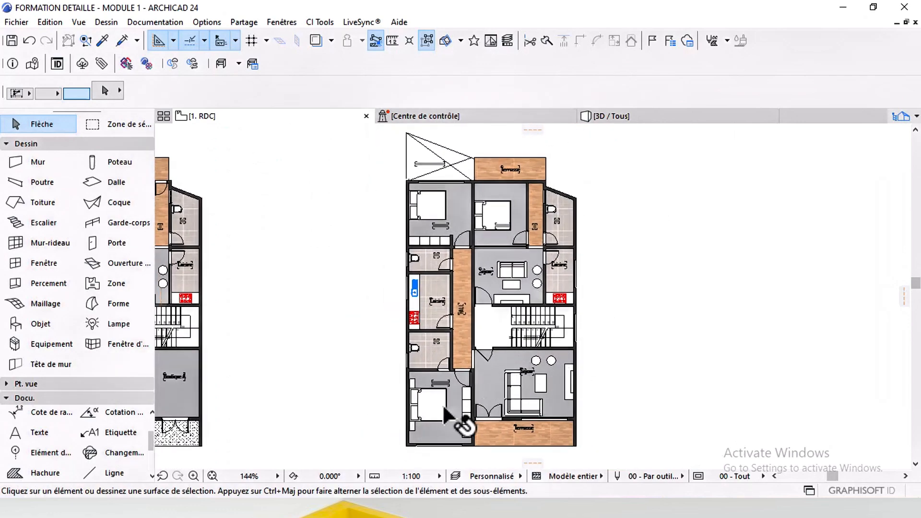
pyautogui.scroll(4, 514, 230)
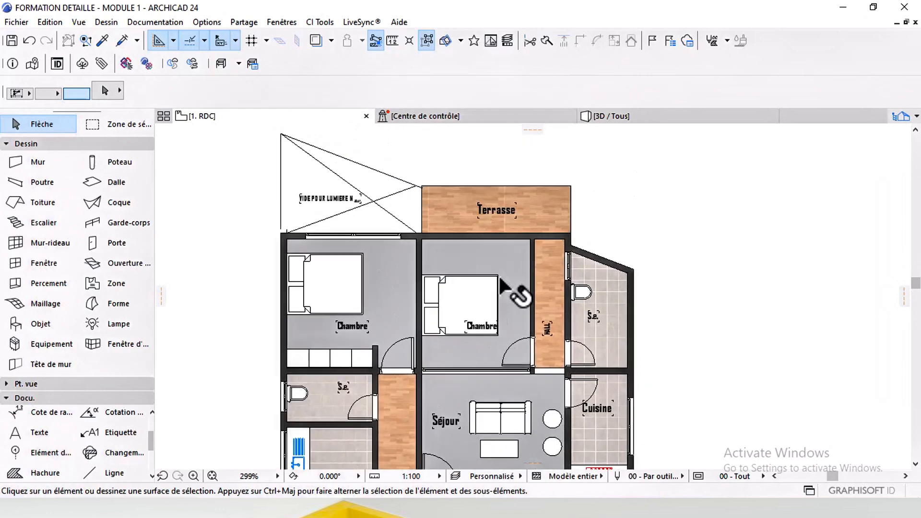
pyautogui.scroll(-7, 528, 278)
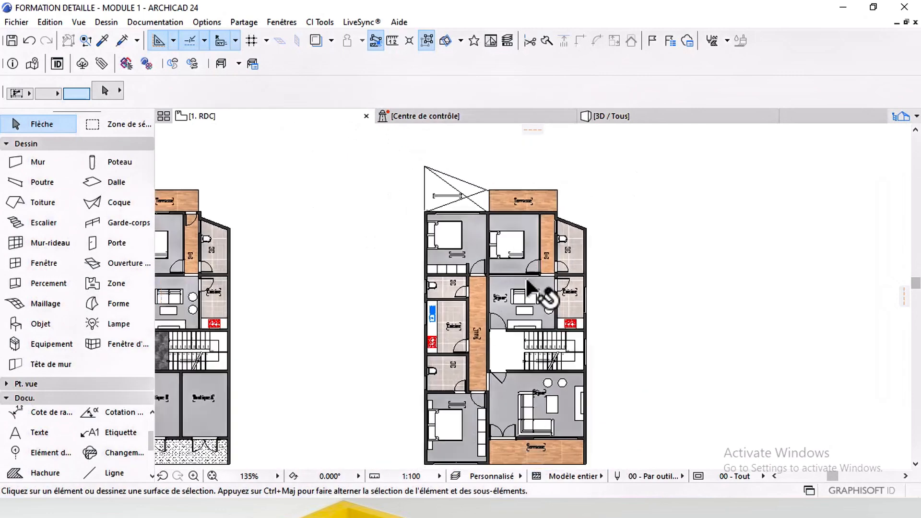
pyautogui.moveTo(524, 309)
pyautogui.mouseDown(button='middle')
pyautogui.moveTo(626, 319)
pyautogui.moveTo(514, 315)
pyautogui.mouseUp(button='middle')
pyautogui.scroll(4, 491, 272)
pyautogui.scroll(-3, 490, 278)
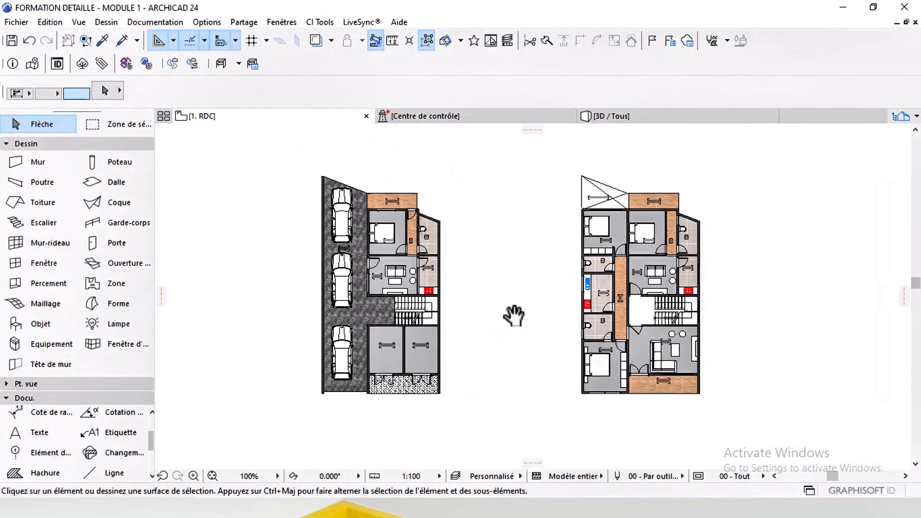
pyautogui.moveTo(415, 338); pyautogui.dragTo(444, 339, button='middle')
pyautogui.scroll(4, 403, 343)
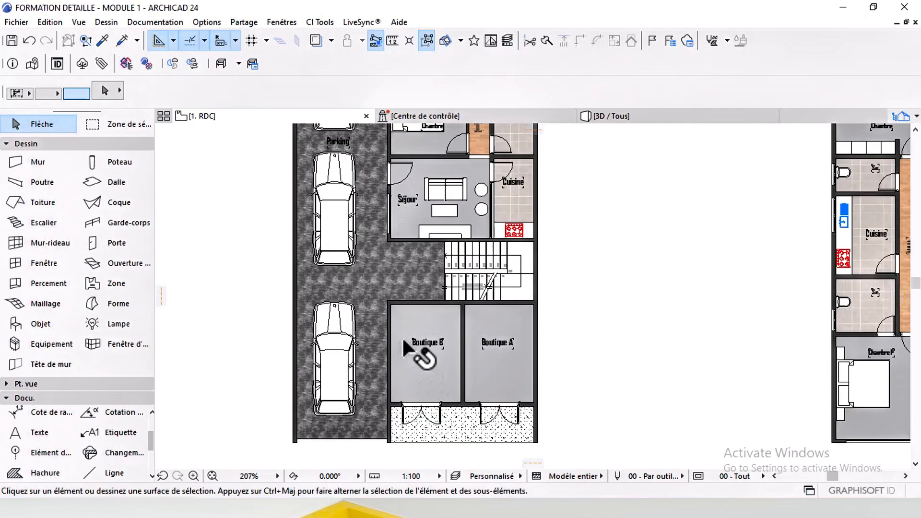
# Place a column with the default settings where Boutique A's front wall meets its outer side wall.
pyautogui.click(115, 162)
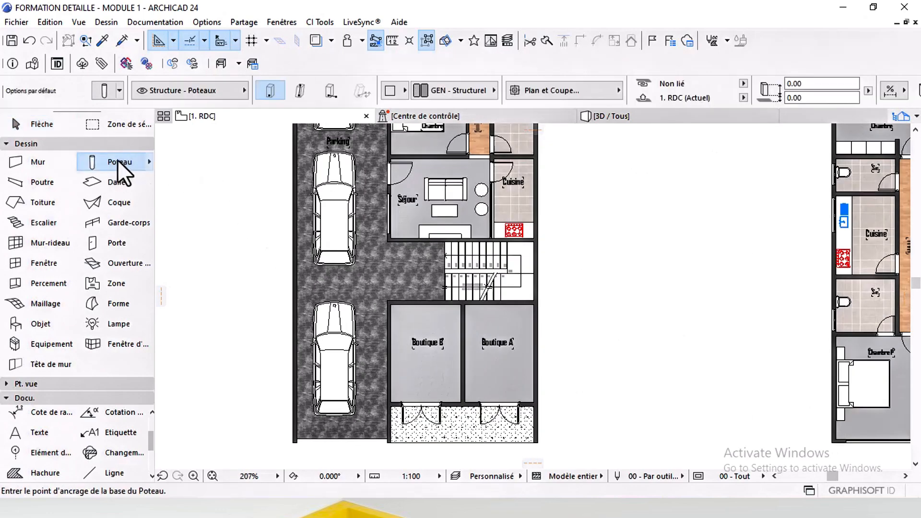
pyautogui.doubleClick(123, 161)
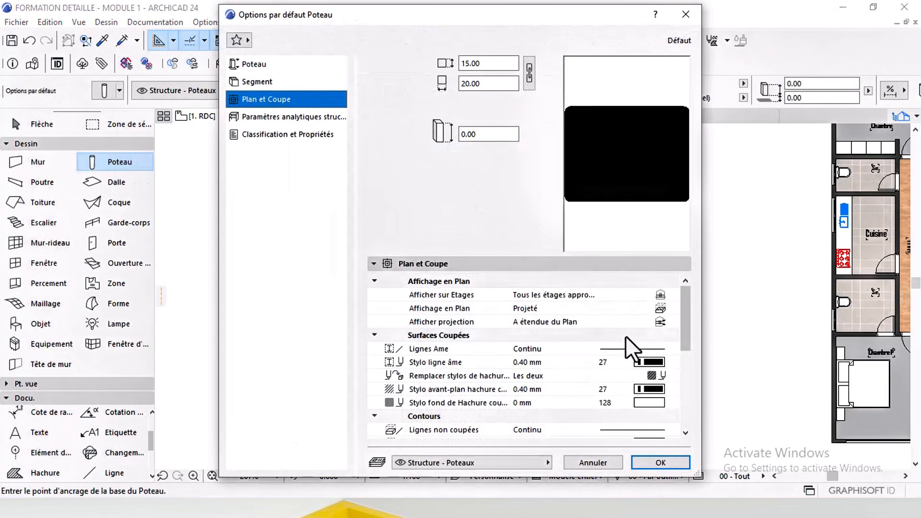
pyautogui.scroll(-5, 625, 336)
pyautogui.scroll(-3, 643, 355)
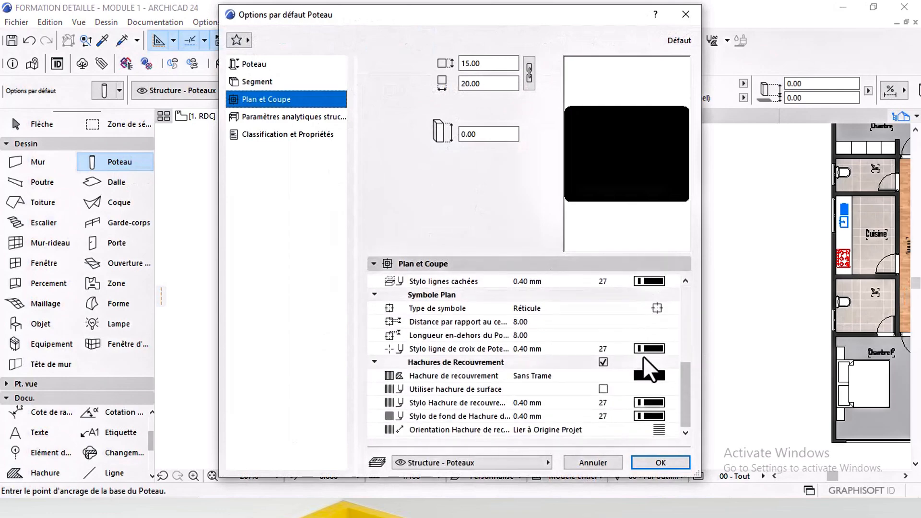
pyautogui.scroll(8, 643, 356)
pyautogui.click(660, 462)
pyautogui.scroll(8, 556, 320)
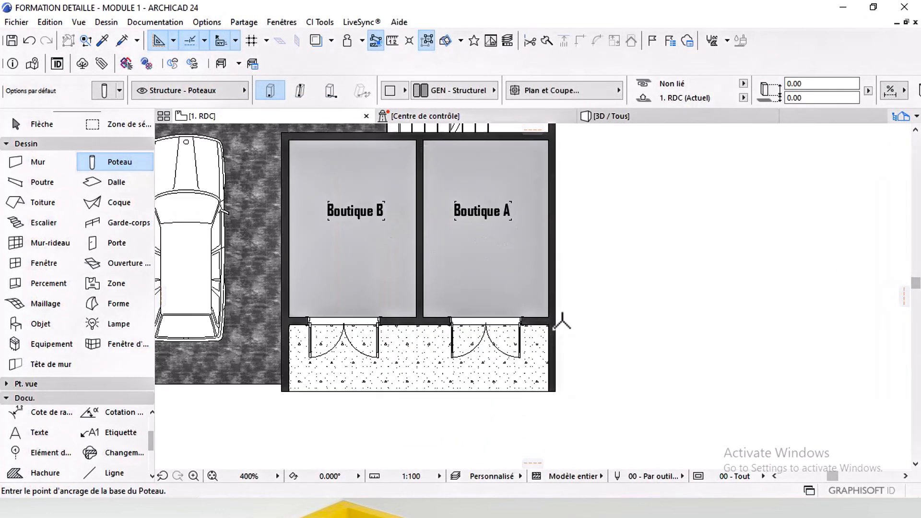
pyautogui.click(543, 318)
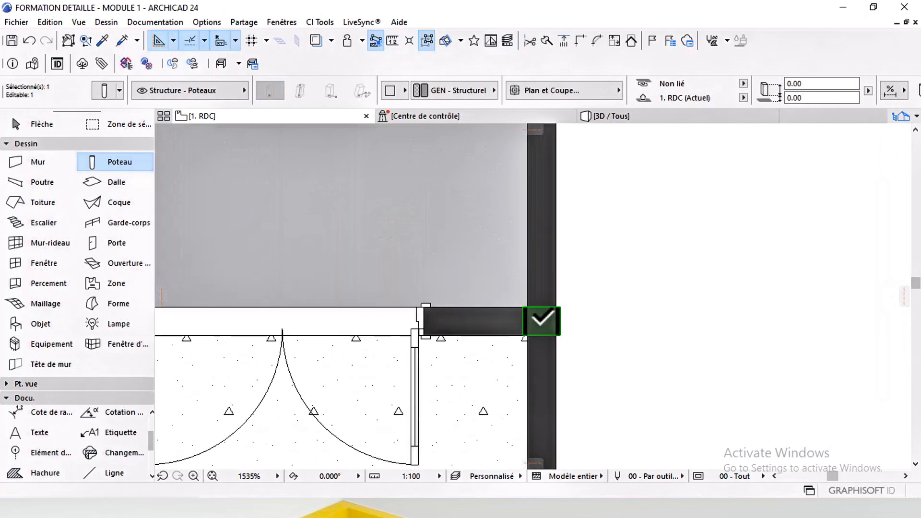
# Bring the new column to the front of the display order (Premier Plan), above the walls.
pyautogui.scroll(4, 539, 321)
pyautogui.rightClick(610, 271)
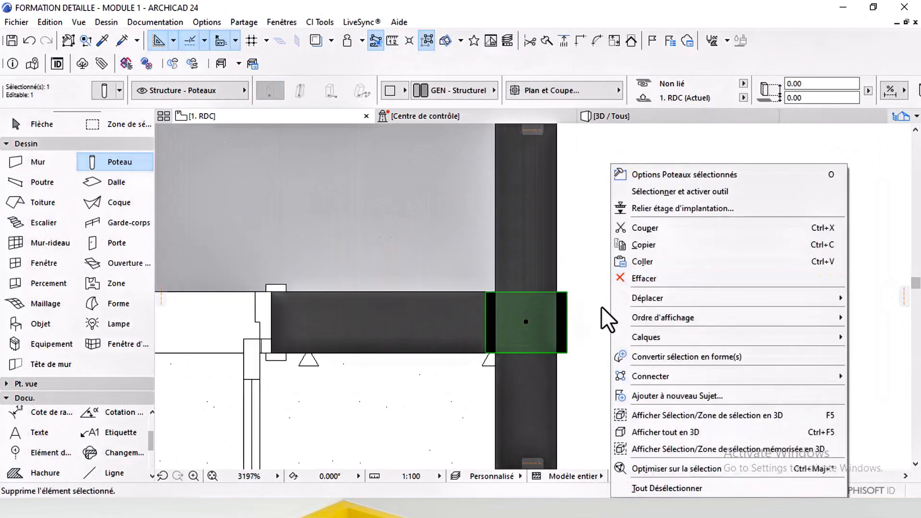
pyautogui.moveTo(664, 319)
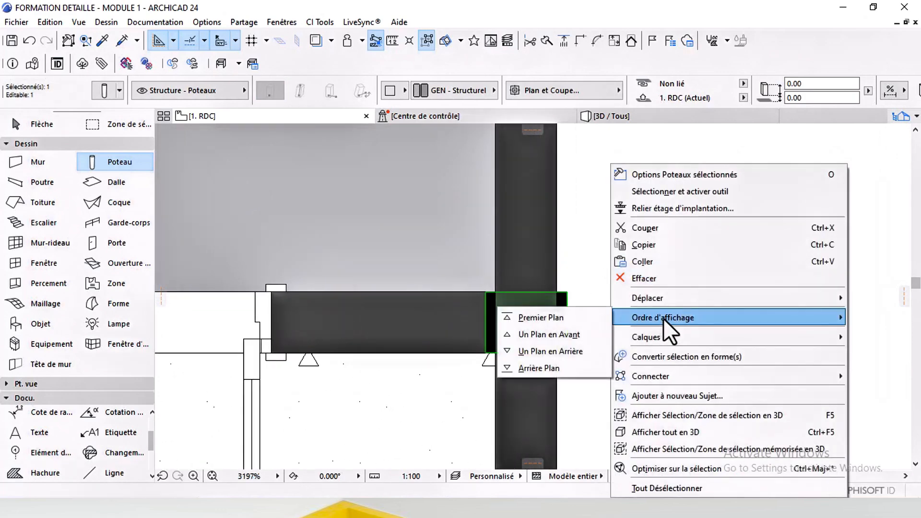
pyautogui.click(585, 316)
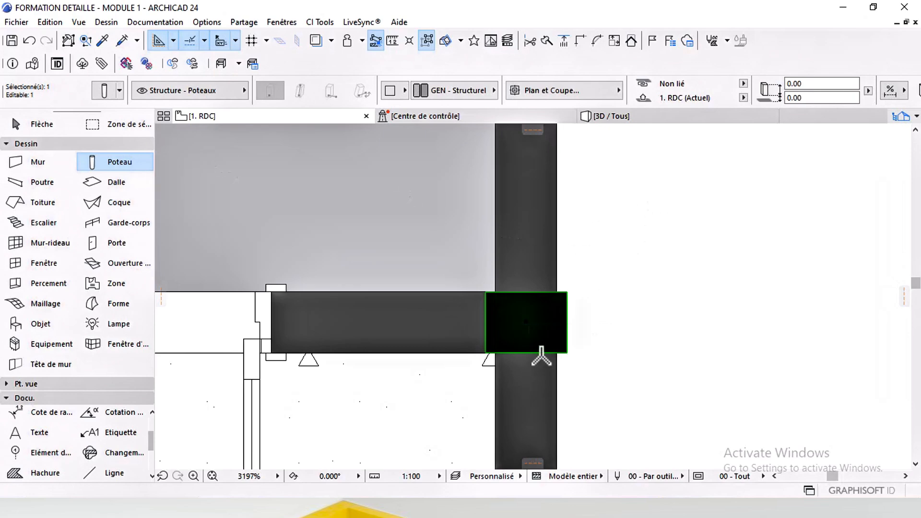
# Set the selected column's section dimensions to 35.00 and 15.00.
pyautogui.scroll(-4, 695, 79)
pyautogui.moveTo(671, 85); pyautogui.dragTo(619, 90)
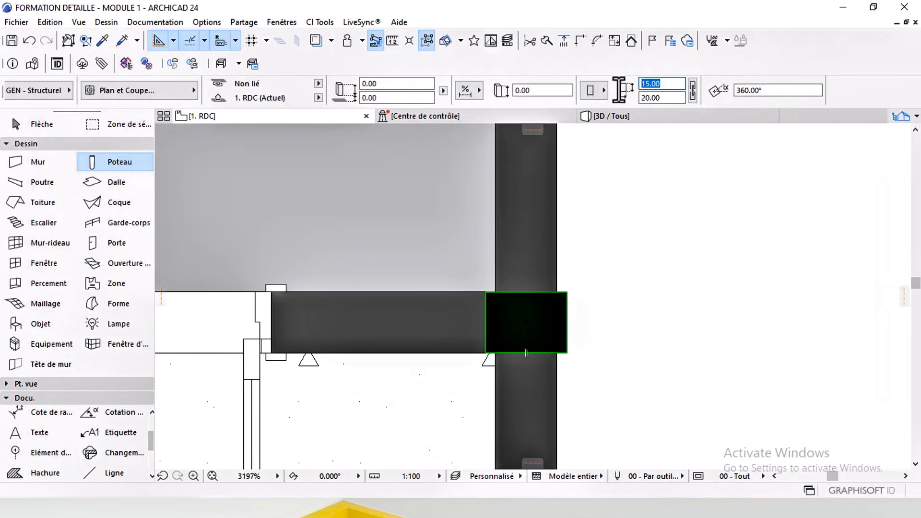
pyautogui.click(665, 98)
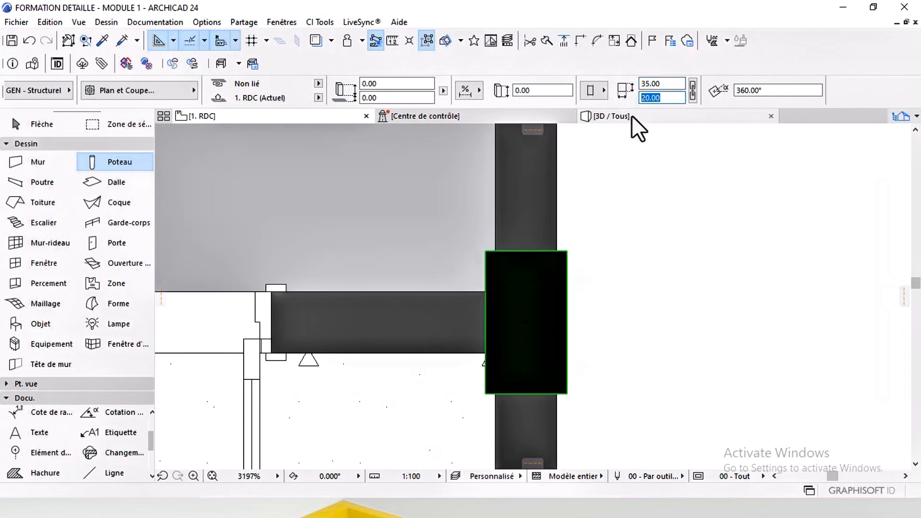
pyautogui.write('15')
pyautogui.press('Return')
# Copy the column along the front wall line to the boutiques' dividing wall, Boutique B's parking-side wall and the outer parking wall.
pyautogui.scroll(-3, 518, 292)
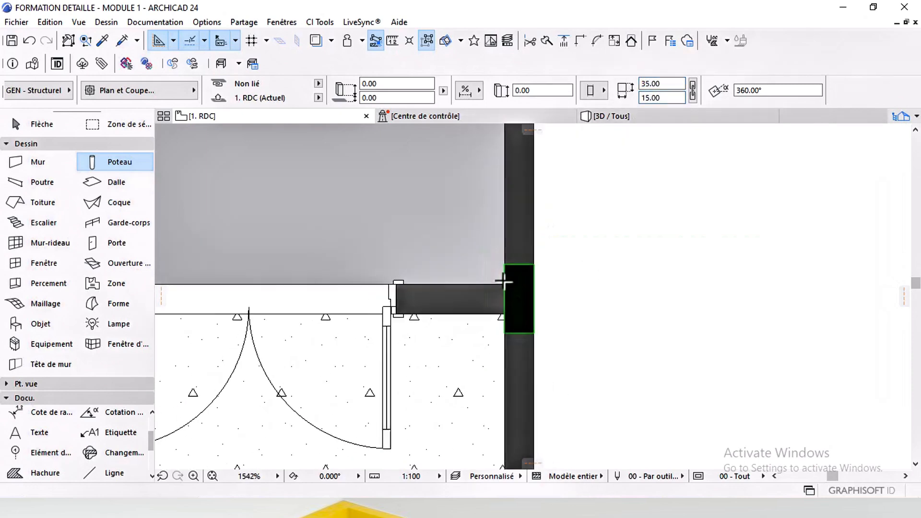
pyautogui.moveTo(504, 281); pyautogui.dragTo(545, 273, button='middle')
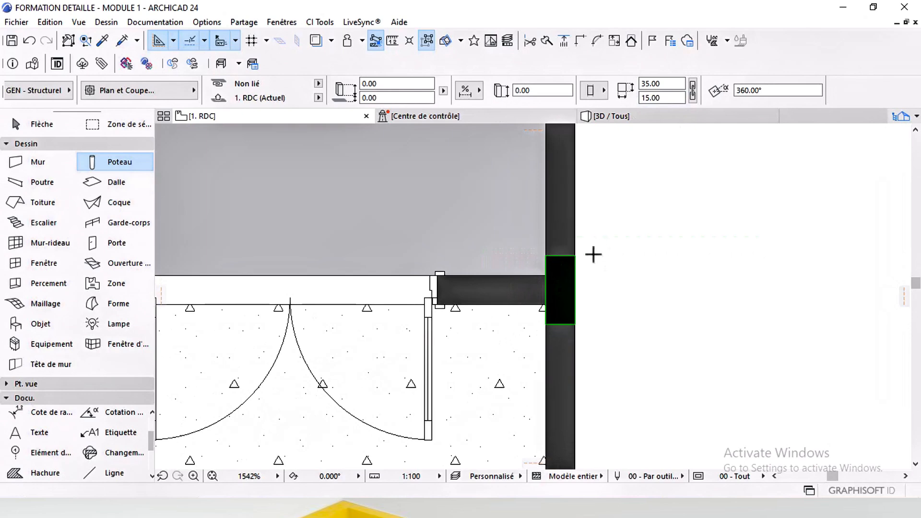
pyautogui.hotkey('ctrl', 'shift', 'd')
pyautogui.click(560, 291)
pyautogui.scroll(-3, 560, 290)
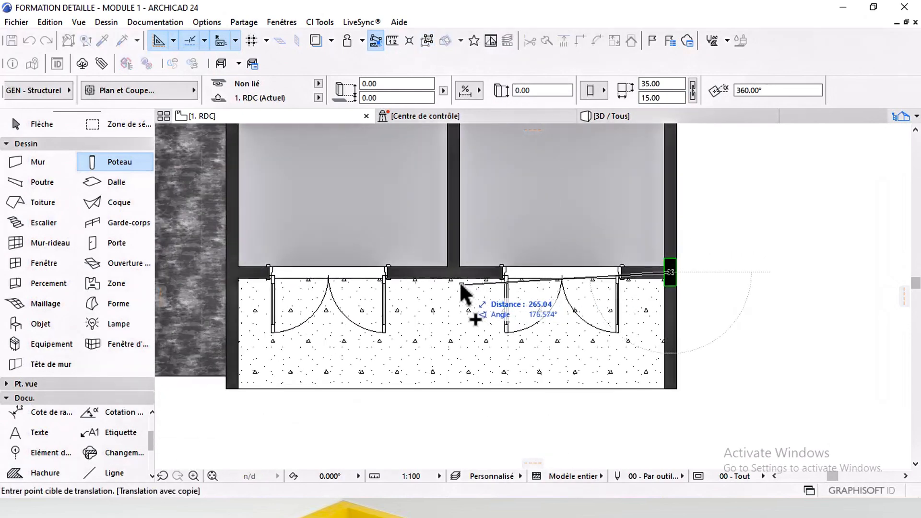
pyautogui.moveTo(302, 304); pyautogui.dragTo(489, 292, button='middle')
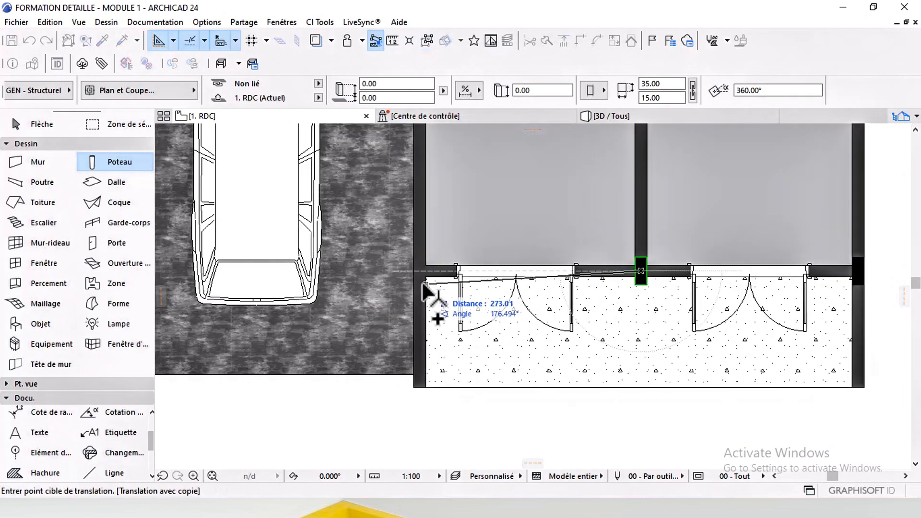
pyautogui.click(419, 272)
pyautogui.moveTo(352, 288); pyautogui.dragTo(565, 287, button='middle')
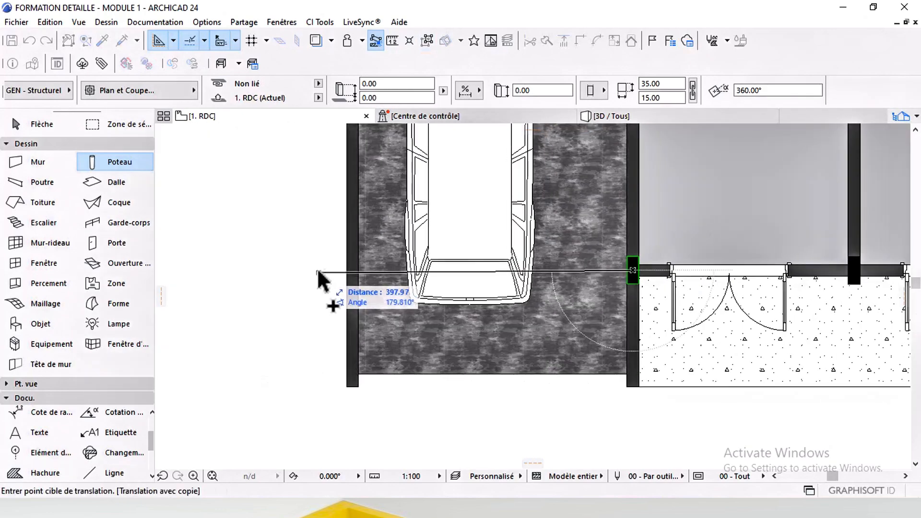
pyautogui.click(352, 271)
pyautogui.click(58, 125)
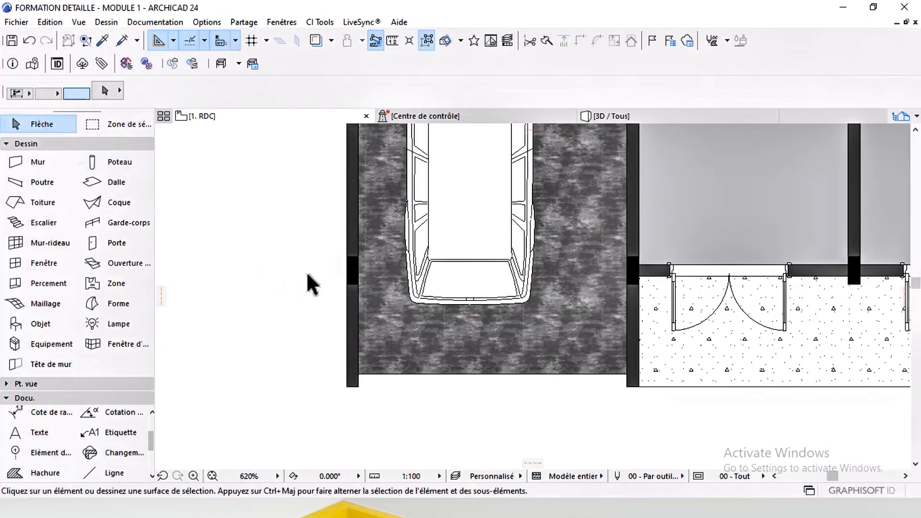
# Rotate the column at the boutiques' dividing wall by 90° about its centre so it lies along the front wall.
pyautogui.scroll(-4, 417, 263)
pyautogui.scroll(-2, 417, 263)
pyautogui.moveTo(426, 330); pyautogui.dragTo(504, 342, button='middle')
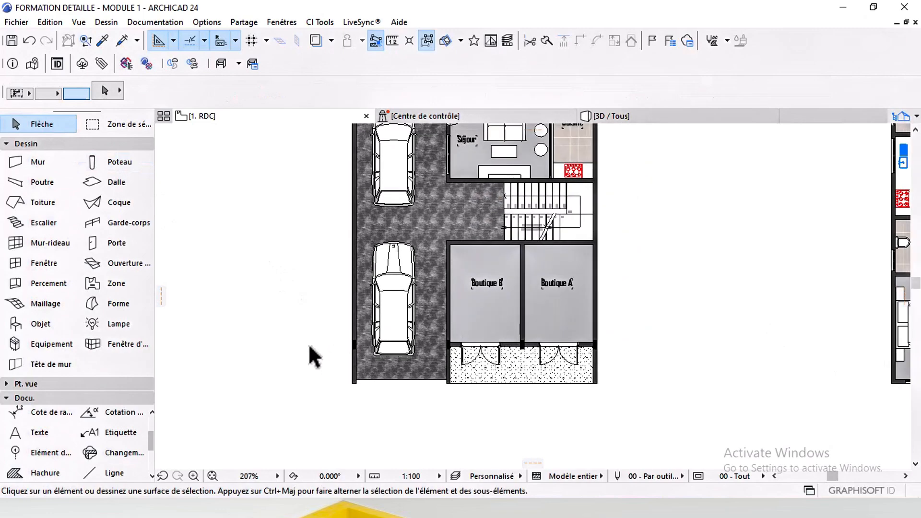
pyautogui.scroll(20, 480, 323)
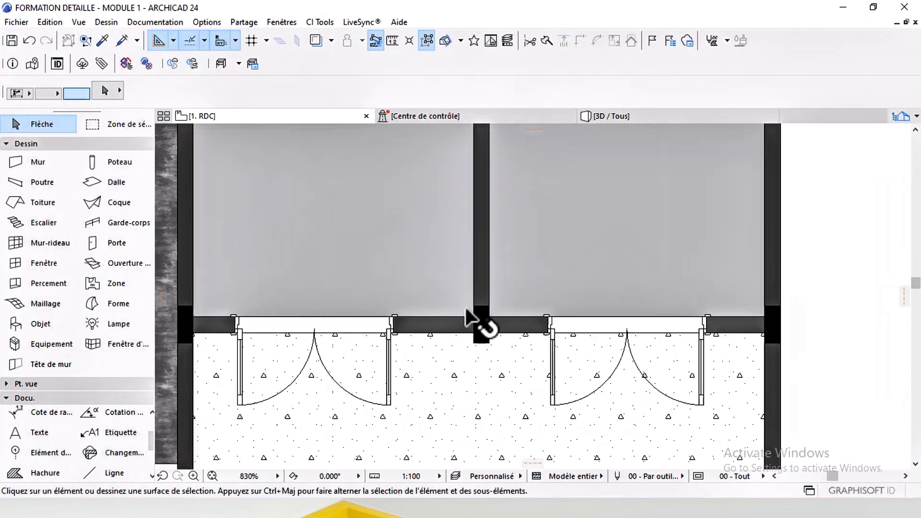
pyautogui.click(495, 329)
pyautogui.hotkey('ctrl', 'e')
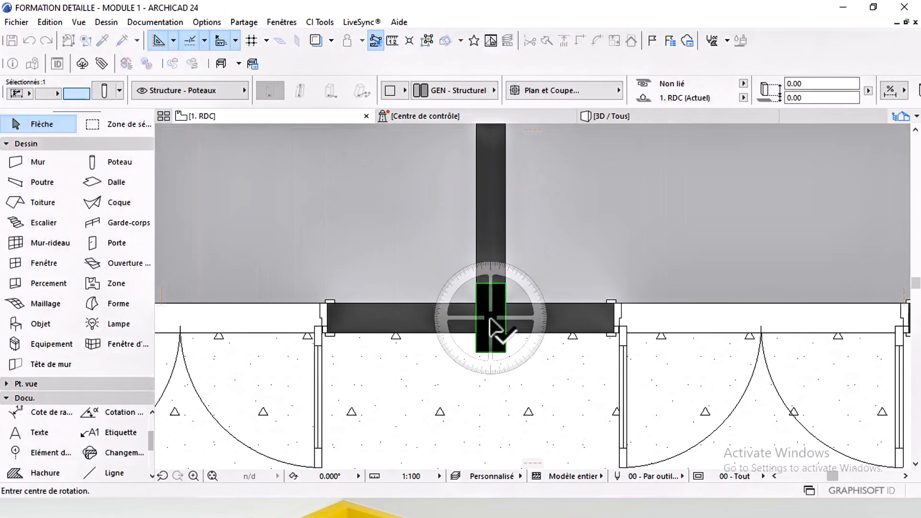
pyautogui.click(490, 318)
pyautogui.click(528, 318)
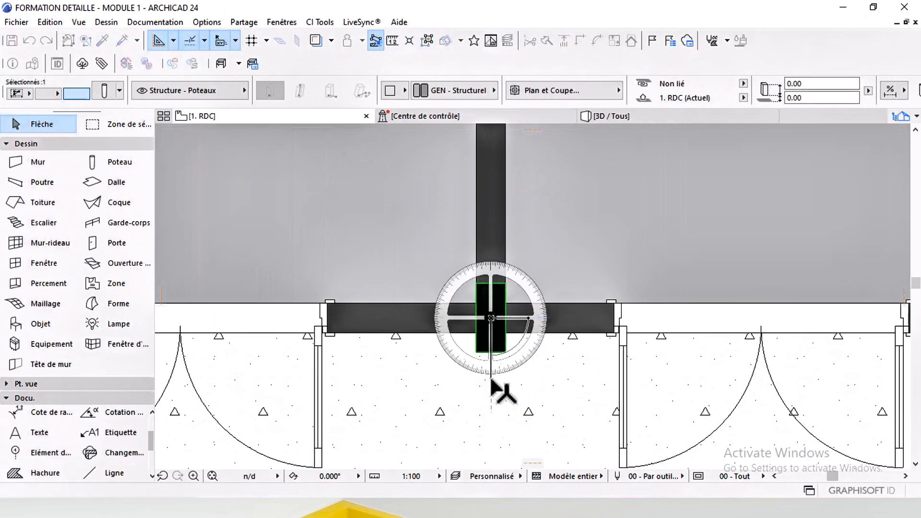
pyautogui.click(491, 381)
# Copy all four front-row columns together to the rear wall line of the boutiques, aligned with the wall intersections.
pyautogui.scroll(-10, 623, 346)
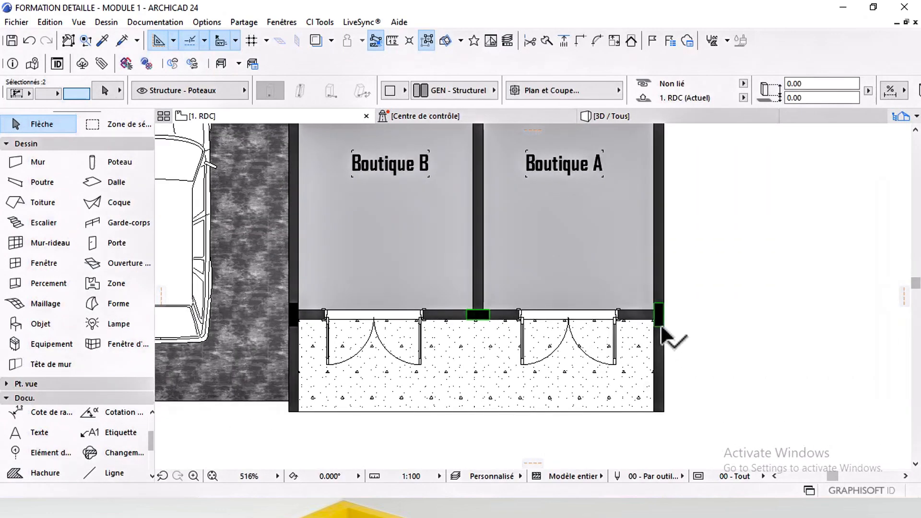
pyautogui.moveTo(454, 338); pyautogui.dragTo(570, 343, button='middle')
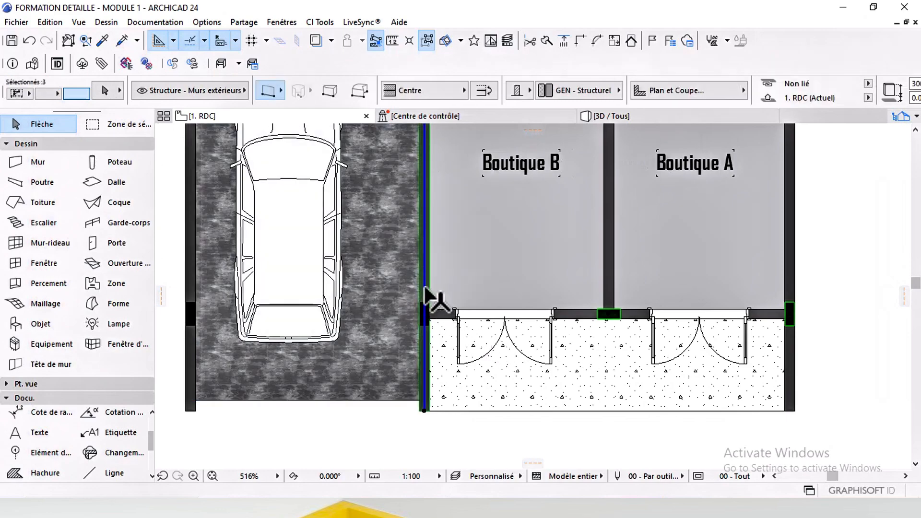
pyautogui.moveTo(242, 322); pyautogui.dragTo(313, 307, button='middle')
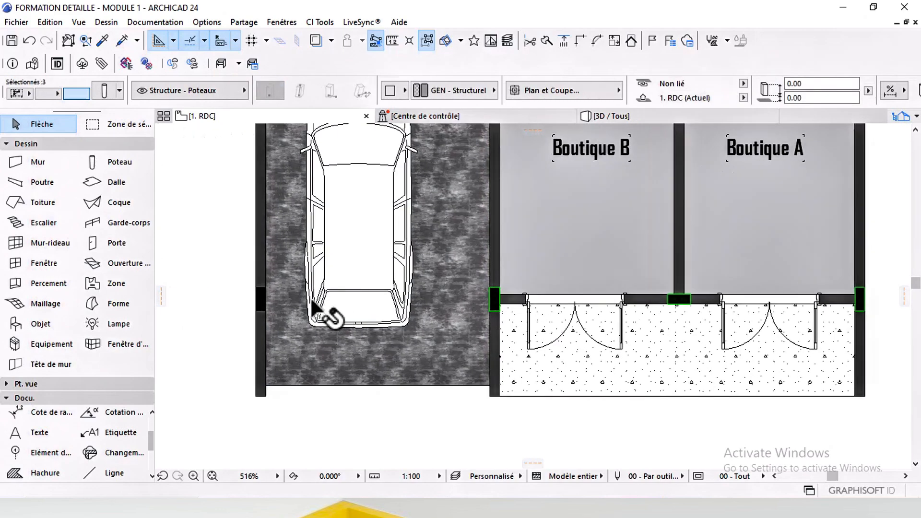
pyautogui.keyDown('shift'); pyautogui.click(264, 290); pyautogui.keyUp('shift')
pyautogui.scroll(-2, 291, 301)
pyautogui.moveTo(504, 300); pyautogui.dragTo(510, 312, button='middle')
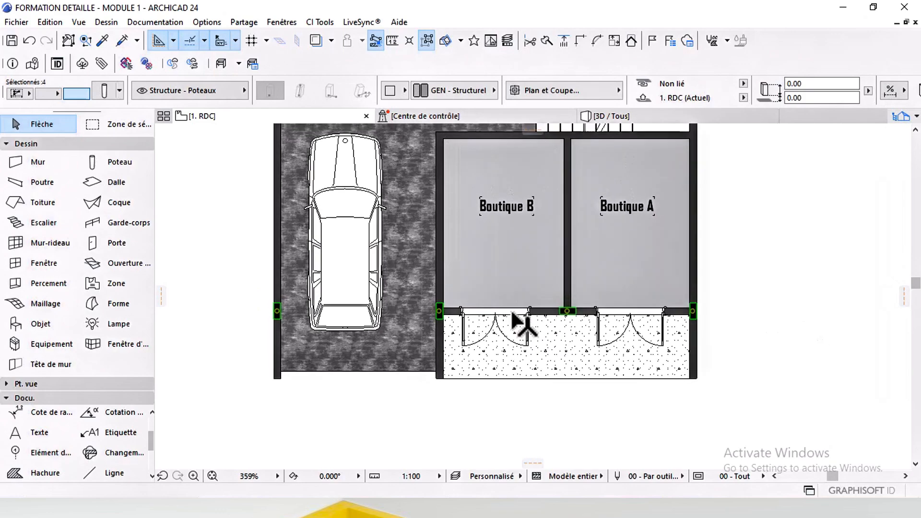
pyautogui.scroll(3, 445, 322)
pyautogui.hotkey('ctrl', 'shift', 'd')
pyautogui.click(434, 303)
pyautogui.scroll(-4, 435, 303)
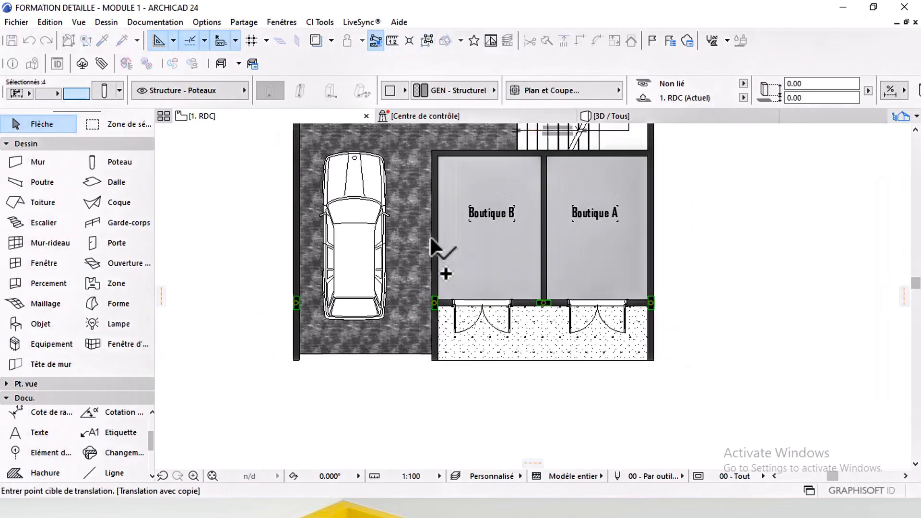
pyautogui.moveTo(446, 175); pyautogui.dragTo(453, 279, button='middle')
pyautogui.scroll(4, 445, 259)
pyautogui.click(441, 257)
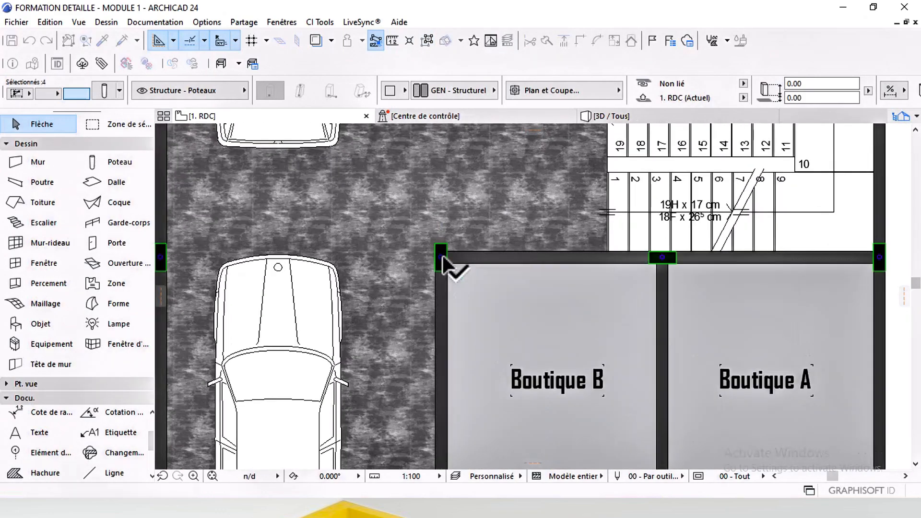
# Copy the row of four columns from the boutiques' rear wall to the wall between the staircase and the Séjour.
pyautogui.hotkey('ctrl', 'shift', 'd')
pyautogui.click(662, 258)
pyautogui.scroll(-4, 663, 258)
pyautogui.moveTo(663, 258); pyautogui.dragTo(617, 357, button='middle')
pyautogui.scroll(4, 613, 281)
pyautogui.moveTo(613, 281); pyautogui.dragTo(616, 287, button='middle')
pyautogui.click(618, 265)
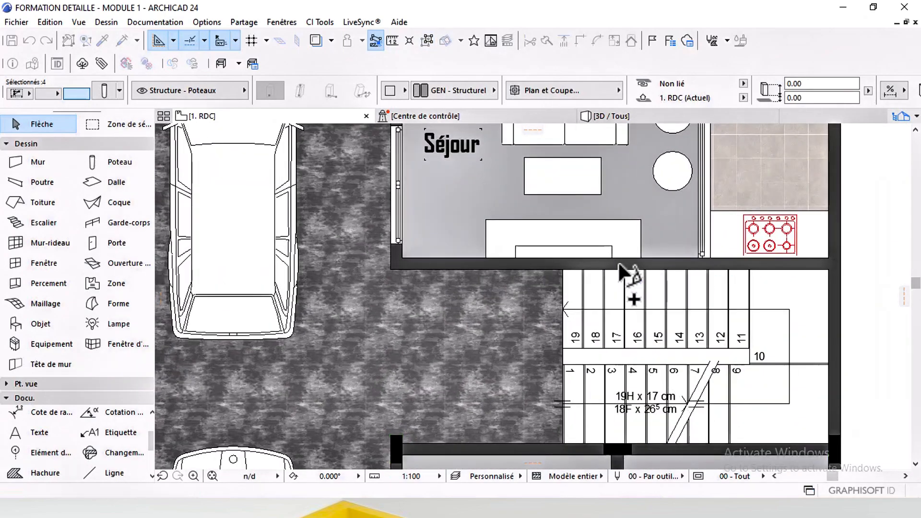
# Place another copy of the four-column row on the wall line between the Séjour and the Chambre.
pyautogui.scroll(-4, 619, 266)
pyautogui.scroll(4, 617, 226)
pyautogui.moveTo(603, 108); pyautogui.dragTo(603, 272, button='middle')
pyautogui.scroll(2, 605, 273)
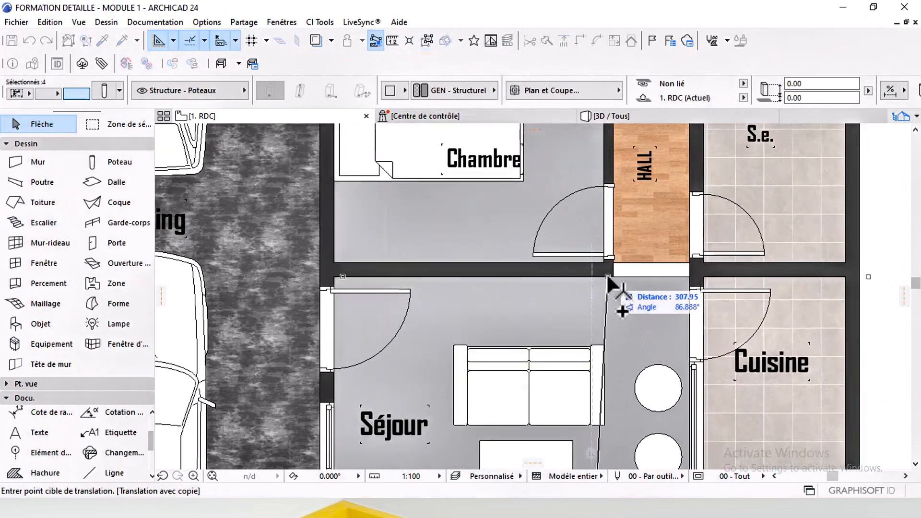
pyautogui.click(597, 270)
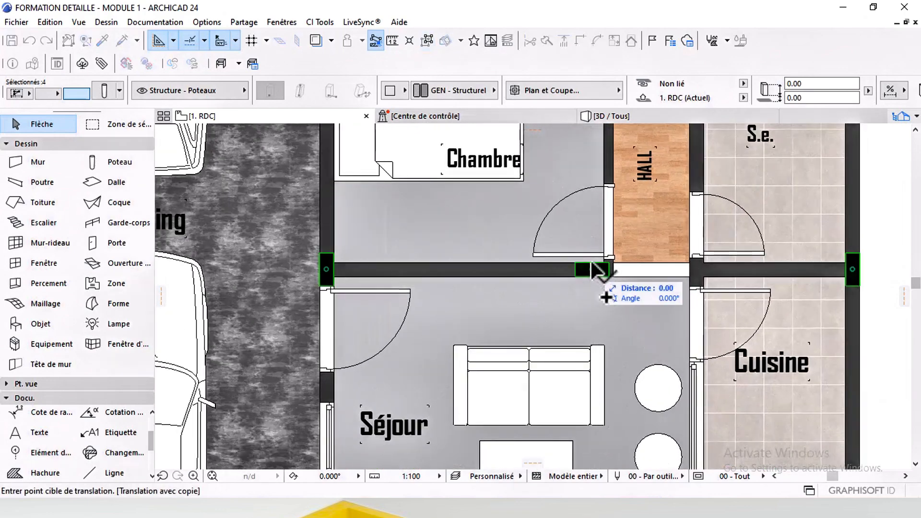
# Place another copy of the four-column row on the wall line between the Chambre and the rear Terrasse.
pyautogui.scroll(-4, 598, 271)
pyautogui.moveTo(597, 271); pyautogui.dragTo(604, 375, button='middle')
pyautogui.scroll(3, 590, 276)
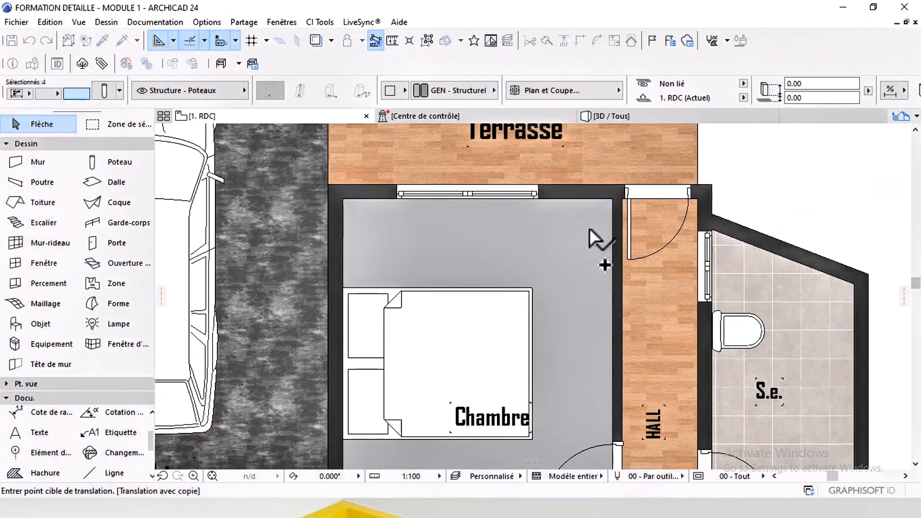
pyautogui.click(600, 191)
pyautogui.scroll(-2, 584, 193)
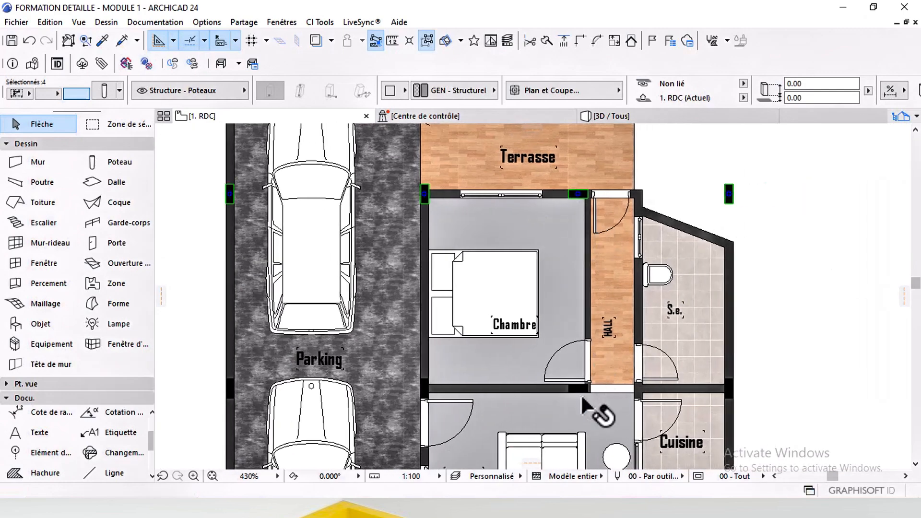
pyautogui.scroll(3, 581, 397)
pyautogui.scroll(-3, 586, 303)
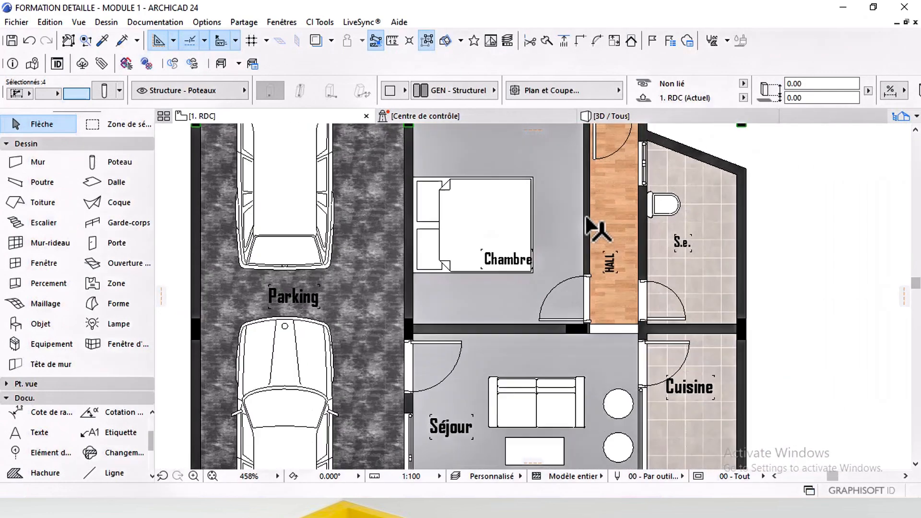
pyautogui.scroll(-3, 652, 264)
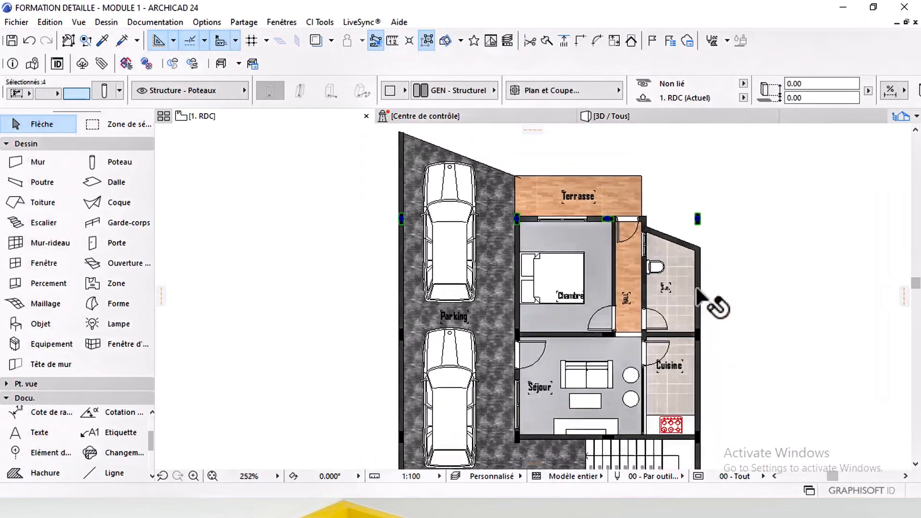
# Move the single column standing outside the building beyond the S.e. onto the outer corner of the S.e.'s slanted wall.
pyautogui.moveTo(715, 283); pyautogui.dragTo(695, 269, button='middle')
pyautogui.click(694, 269)
pyautogui.moveTo(616, 224); pyautogui.dragTo(595, 259, button='middle')
pyautogui.scroll(4, 657, 257)
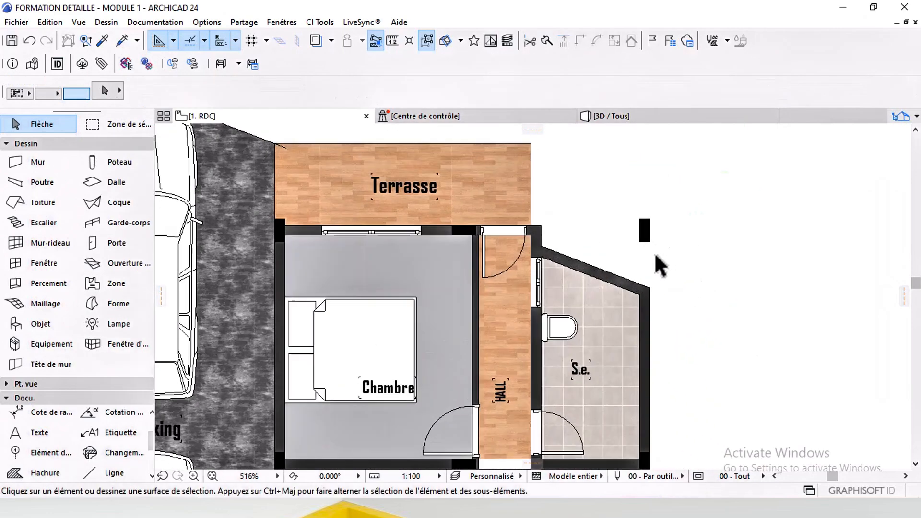
pyautogui.click(645, 231)
pyautogui.scroll(3, 646, 232)
pyautogui.click(643, 230)
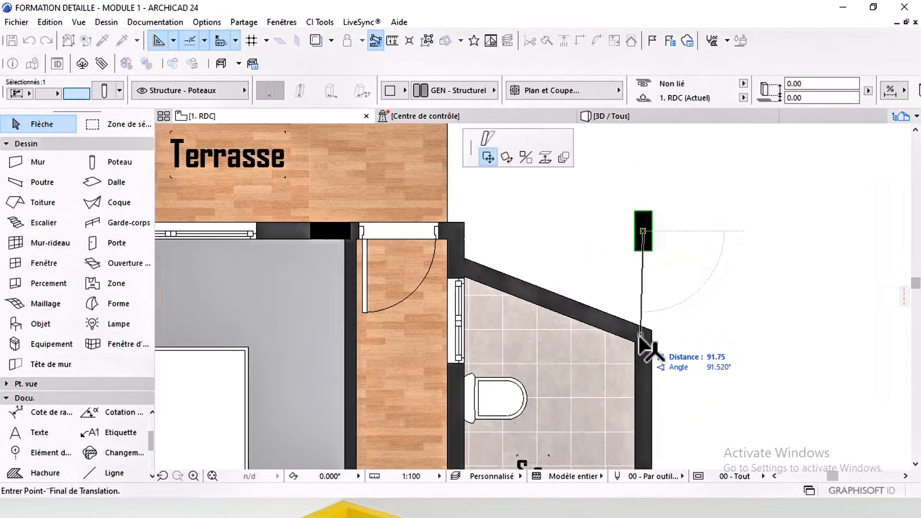
pyautogui.click(643, 336)
pyautogui.scroll(-5, 678, 292)
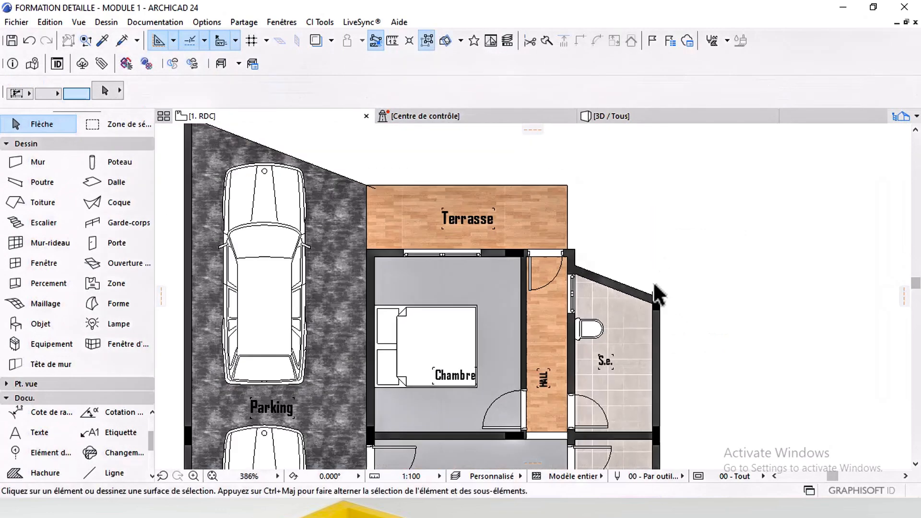
# Enclose the ground-floor plan in a rectangular selection area and select all the columns inside it.
pyautogui.moveTo(615, 317); pyautogui.dragTo(585, 253, button='middle')
pyautogui.scroll(-1, 593, 273)
pyautogui.scroll(-3, 633, 261)
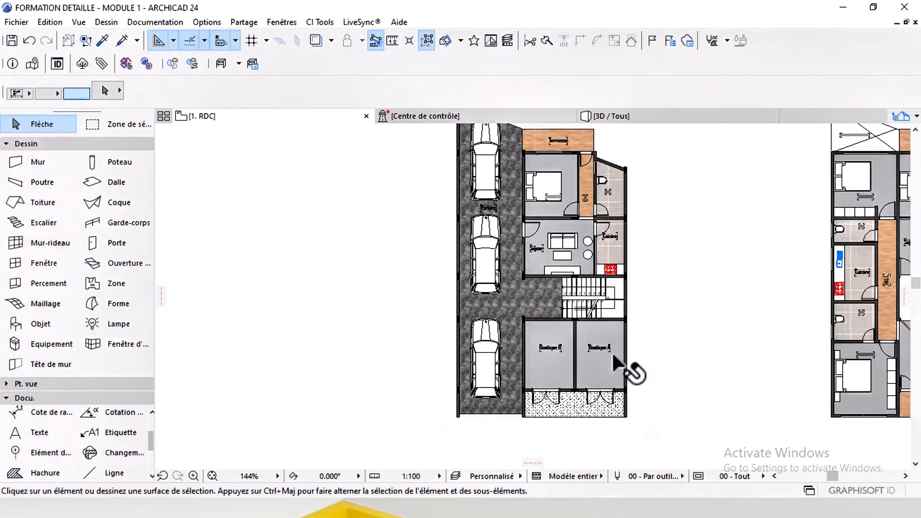
pyautogui.scroll(2, 597, 352)
pyautogui.moveTo(589, 375); pyautogui.dragTo(593, 322, button='middle')
pyautogui.scroll(-4, 575, 323)
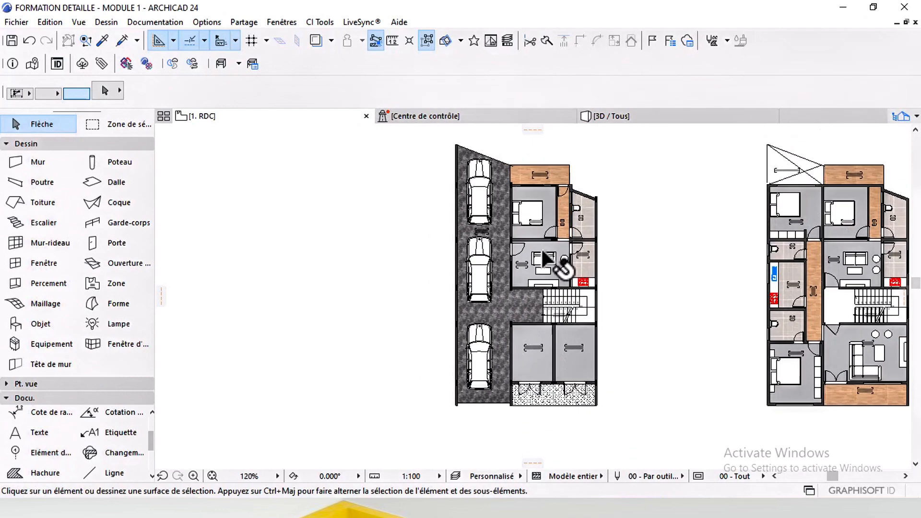
pyautogui.click(96, 125)
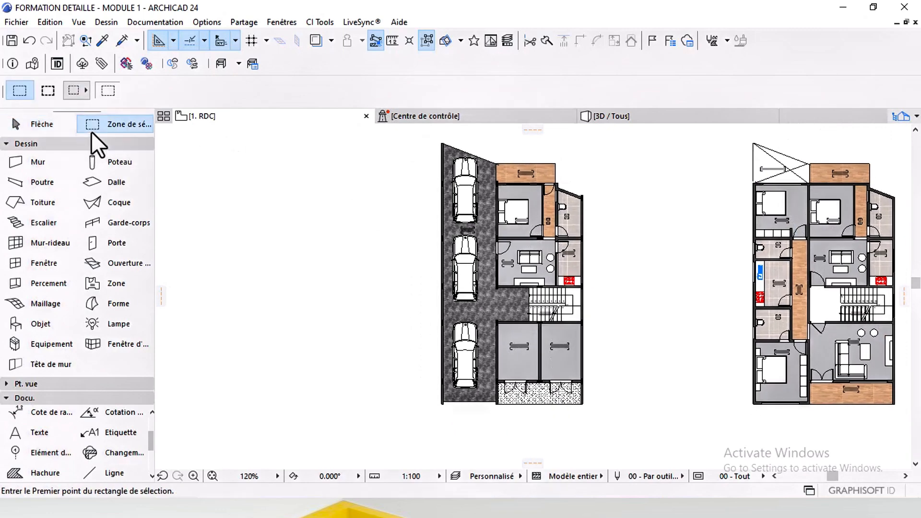
pyautogui.click(402, 156)
pyautogui.click(623, 425)
pyautogui.click(141, 168)
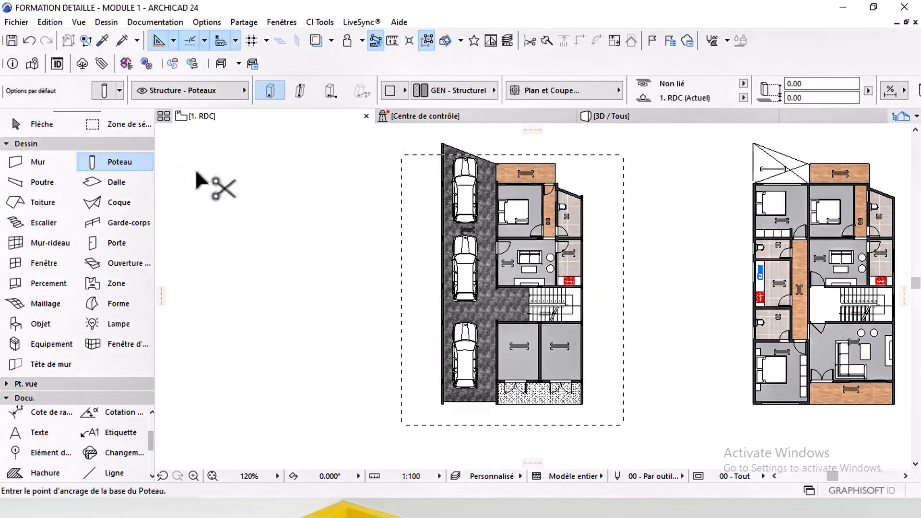
pyautogui.hotkey('ctrl', 'a')
pyautogui.scroll(2, 512, 268)
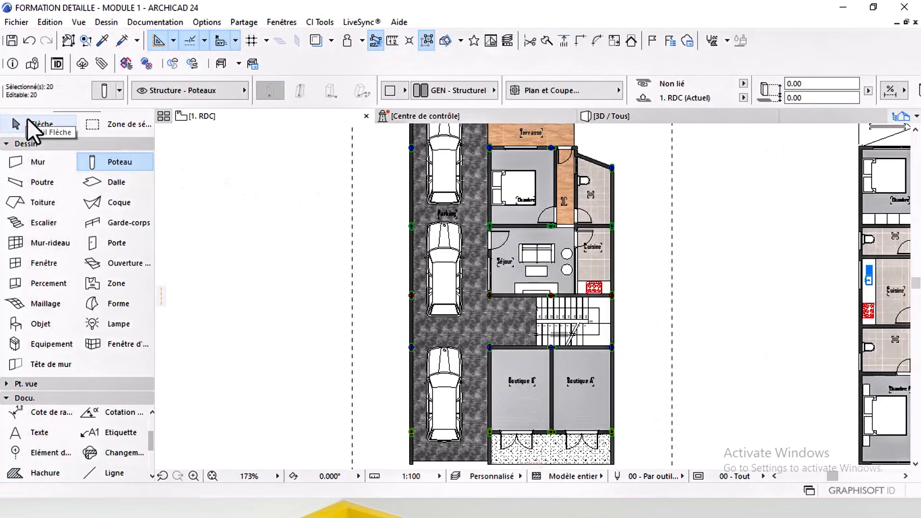
# Copy all the selected columns onto the neighbouring floor plan, using the column at the Séjour's staircase-side corner as reference.
pyautogui.click(35, 125)
pyautogui.scroll(3, 503, 275)
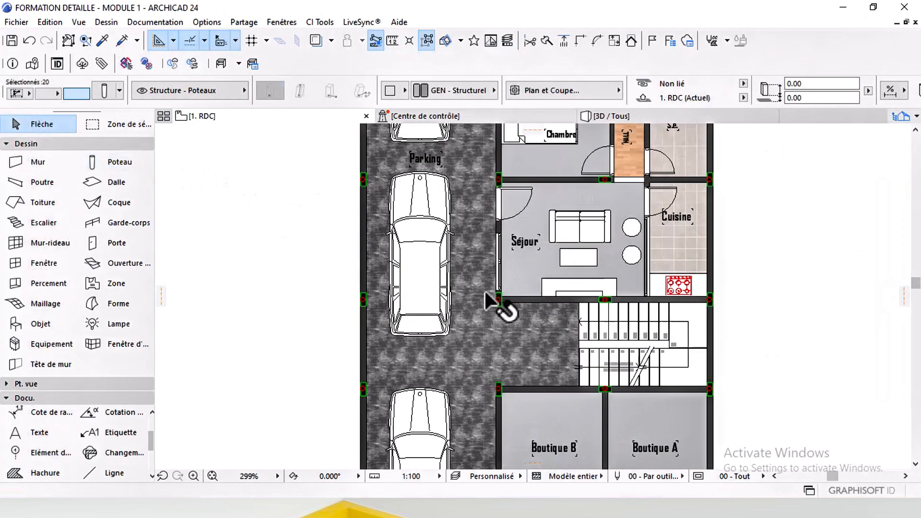
pyautogui.hotkey('ctrl', 'shift', 'd')
pyautogui.click(497, 301)
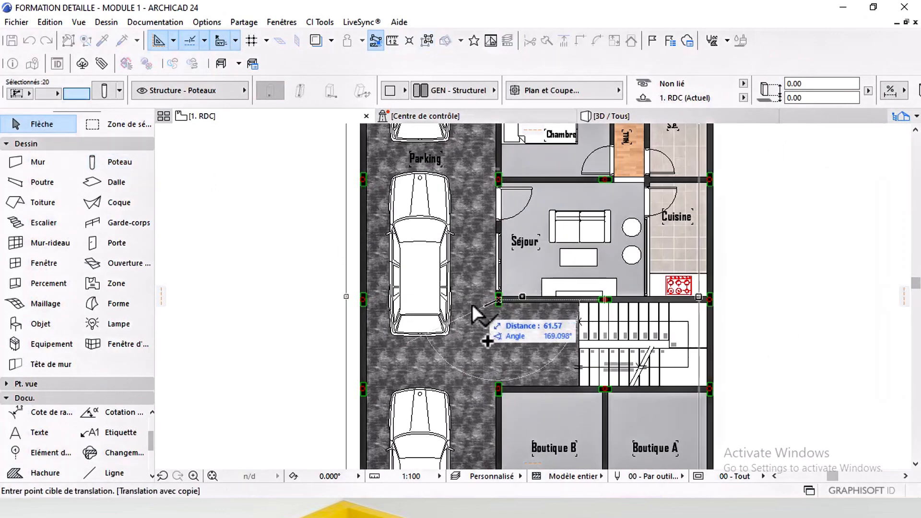
pyautogui.scroll(-2, 471, 304)
pyautogui.moveTo(607, 325); pyautogui.dragTo(448, 312, button='middle')
pyautogui.scroll(4, 523, 307)
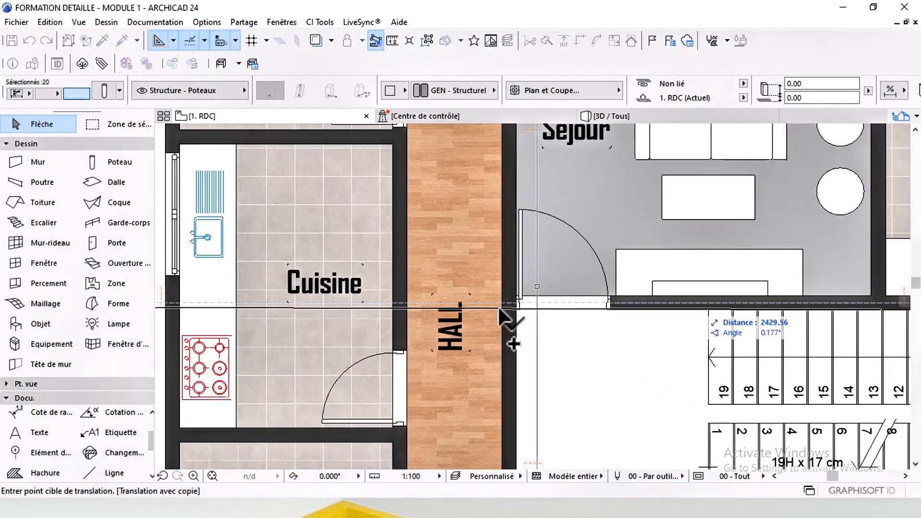
pyautogui.click(508, 304)
pyautogui.scroll(-2, 490, 306)
pyautogui.moveTo(510, 318); pyautogui.dragTo(508, 244, button='middle')
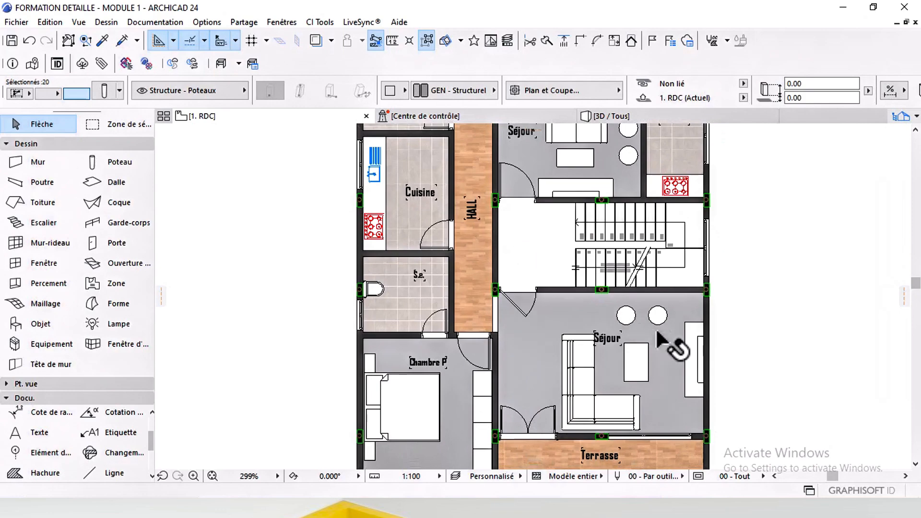
# Examine the copied columns on the neighbouring plan, from the front Terrasse to the rear Chambre walls.
pyautogui.moveTo(657, 331); pyautogui.dragTo(631, 258, button='middle')
pyautogui.moveTo(536, 355); pyautogui.dragTo(546, 335, button='middle')
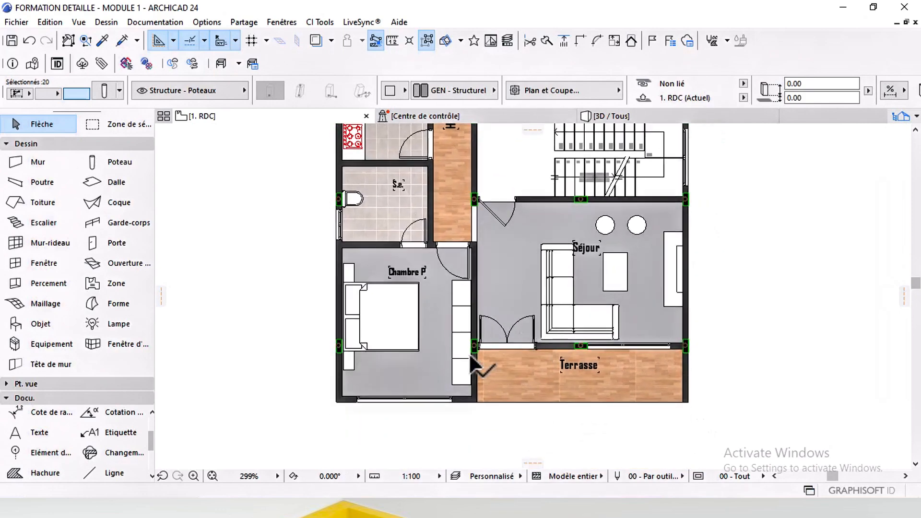
pyautogui.scroll(3, 470, 356)
pyautogui.scroll(-2, 481, 352)
pyautogui.moveTo(481, 352); pyautogui.dragTo(497, 344, button='middle')
pyautogui.scroll(1, 650, 327)
pyautogui.scroll(-4, 643, 312)
pyautogui.moveTo(631, 278); pyautogui.dragTo(613, 398, button='middle')
pyautogui.scroll(1, 562, 303)
pyautogui.moveTo(579, 278); pyautogui.dragTo(558, 356, button='middle')
pyautogui.scroll(2, 560, 303)
pyautogui.moveTo(573, 197); pyautogui.dragTo(557, 358, button='middle')
pyautogui.scroll(2, 499, 254)
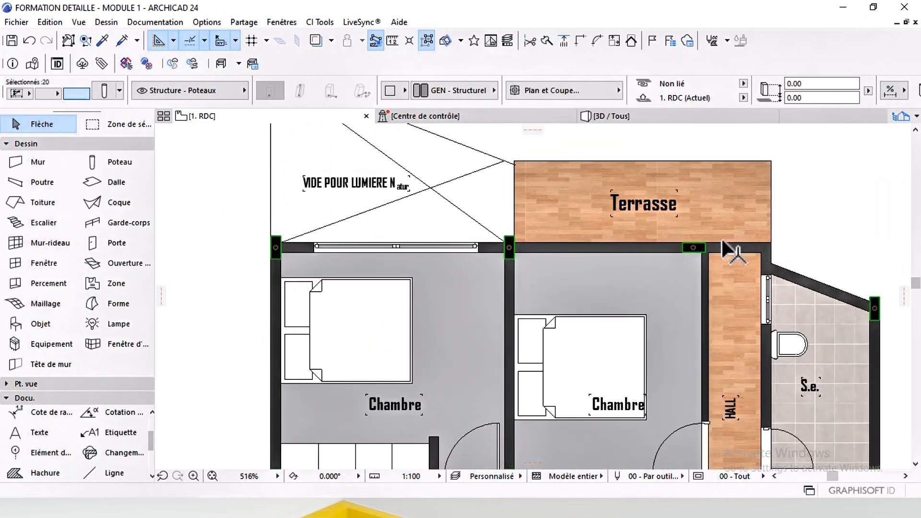
# Examine the copied columns beside the toilet in the S.e. and around Chambre P and the front Terrasse.
pyautogui.scroll(-4, 724, 243)
pyautogui.moveTo(727, 299); pyautogui.dragTo(677, 124, button='middle')
pyautogui.moveTo(617, 243); pyautogui.dragTo(624, 152, button='middle')
pyautogui.scroll(12, 463, 307)
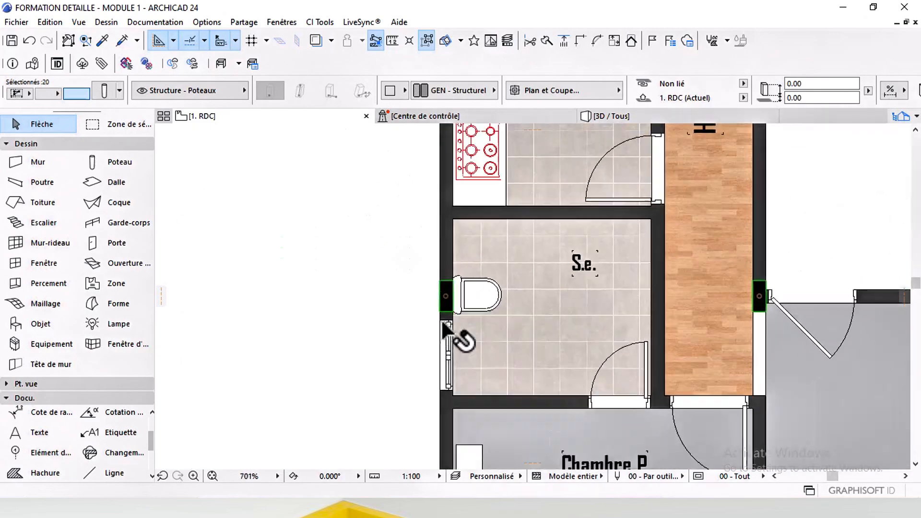
pyautogui.scroll(-12, 468, 297)
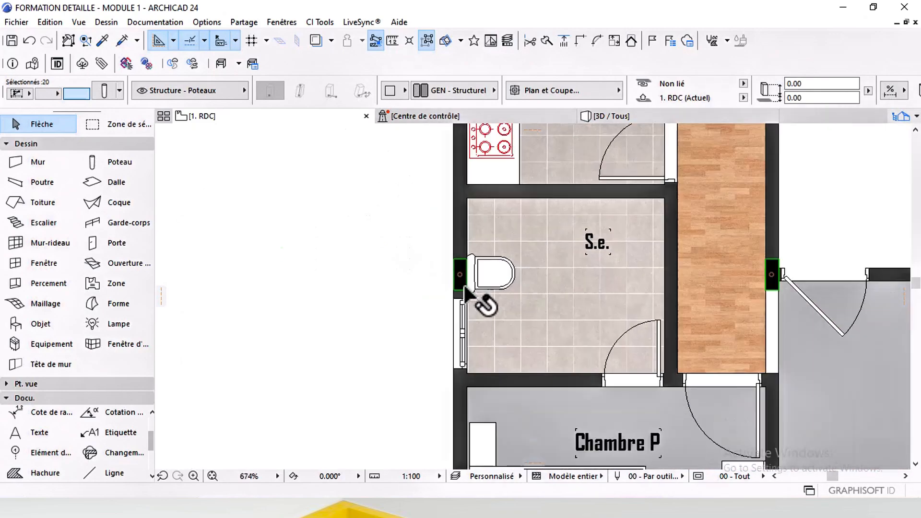
pyautogui.scroll(4, 575, 387)
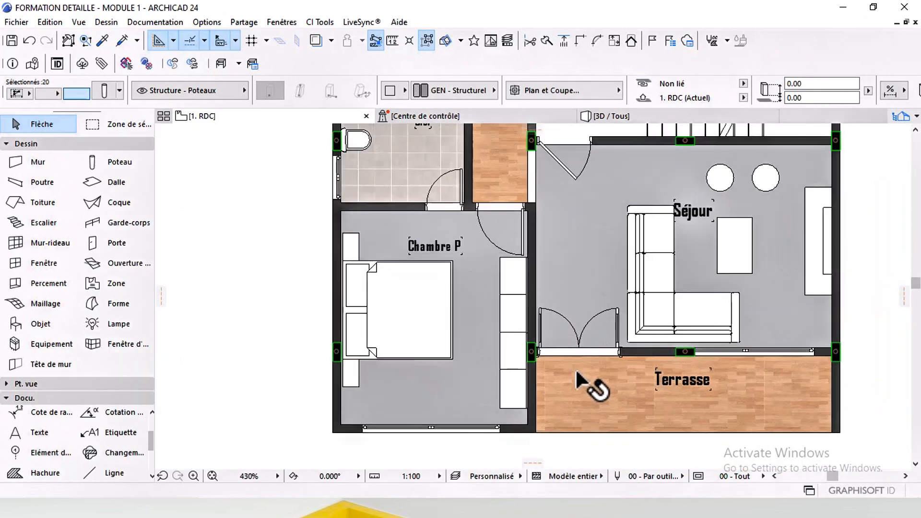
pyautogui.scroll(-9, 570, 342)
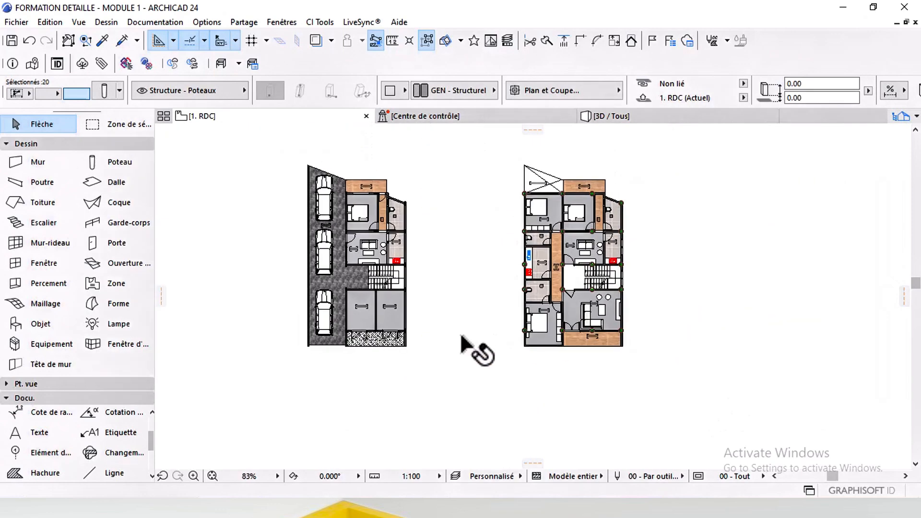
pyautogui.moveTo(475, 350); pyautogui.dragTo(523, 339, button='middle')
pyautogui.scroll(9, 619, 331)
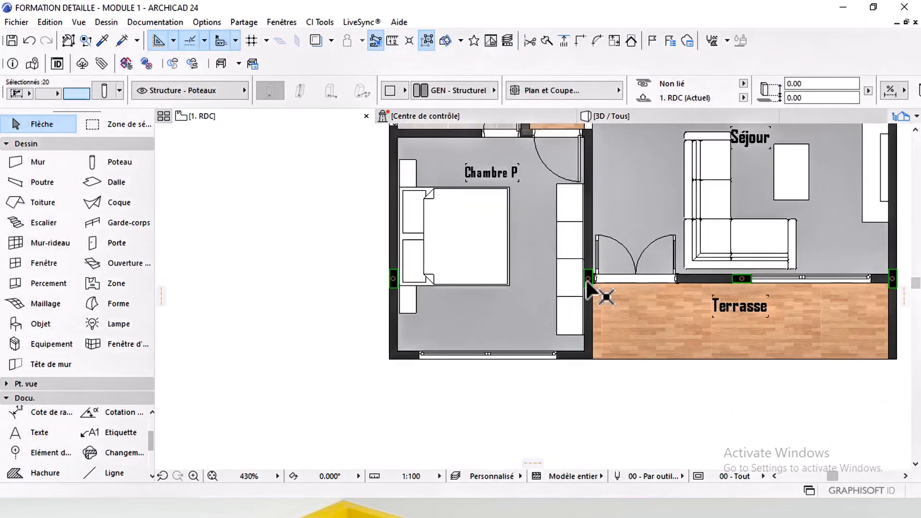
pyautogui.scroll(-1, 590, 285)
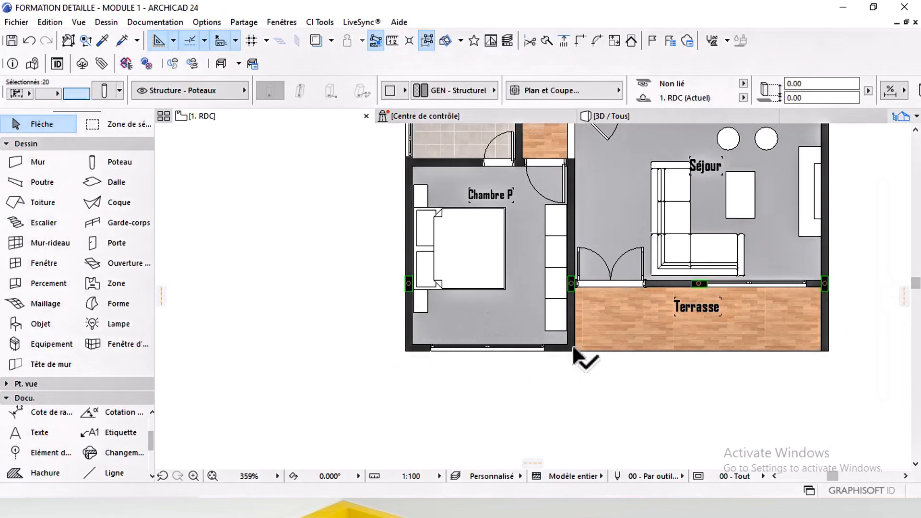
# Compare the front columns at the ground-floor parking and boutiques with those at Chambre P and the Terrasse.
pyautogui.scroll(-5, 492, 313)
pyautogui.moveTo(255, 321); pyautogui.dragTo(497, 325, button='middle')
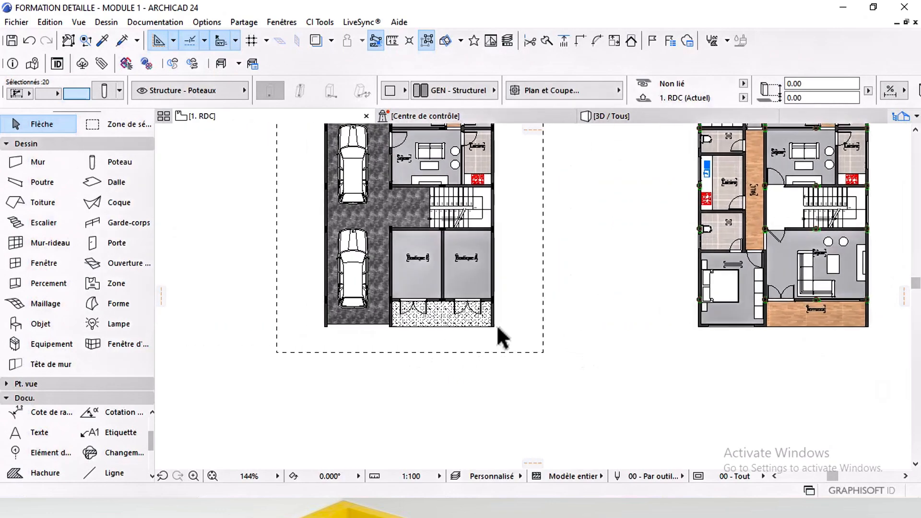
pyautogui.scroll(8, 314, 317)
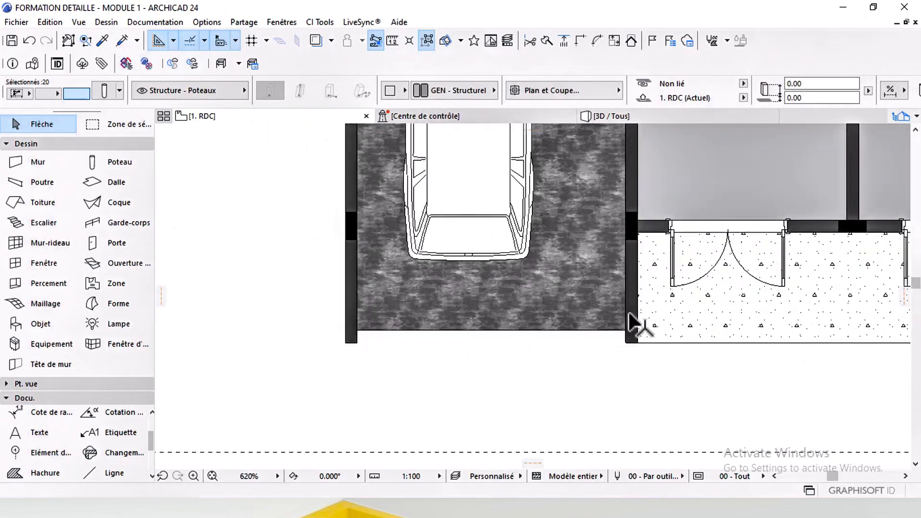
pyautogui.scroll(-5, 629, 347)
pyautogui.scroll(7, 668, 304)
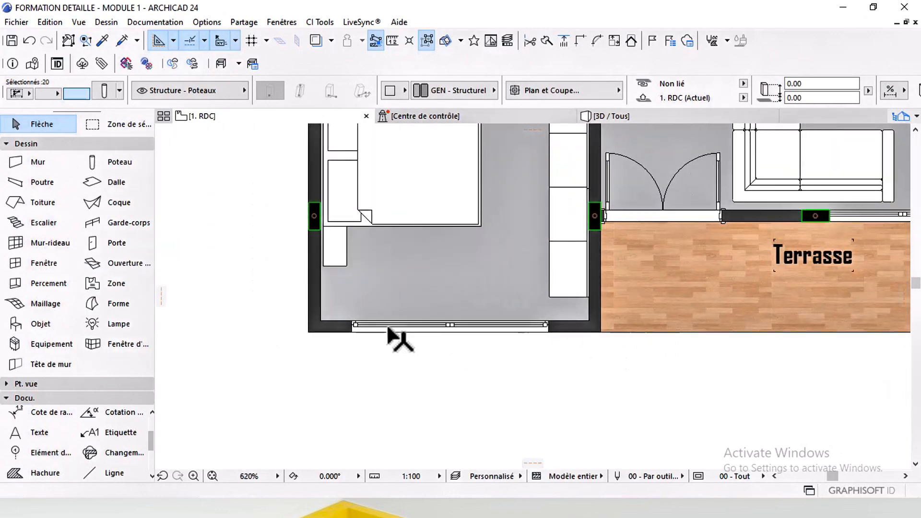
pyautogui.scroll(-5, 604, 336)
pyautogui.scroll(6, 572, 329)
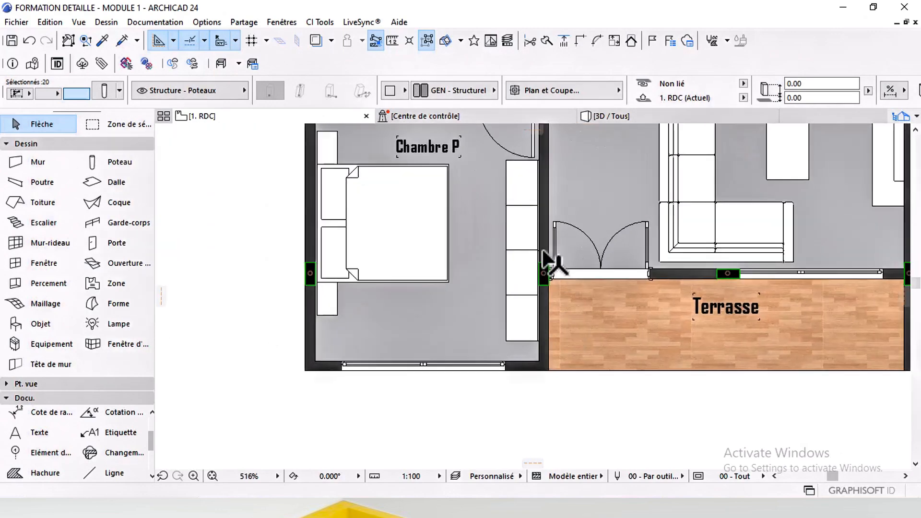
pyautogui.scroll(-3, 663, 285)
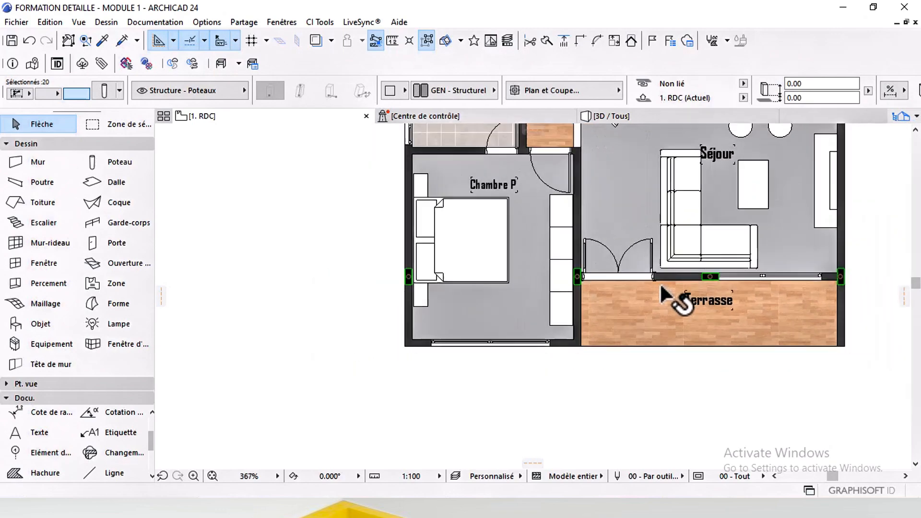
pyautogui.scroll(-4, 629, 326)
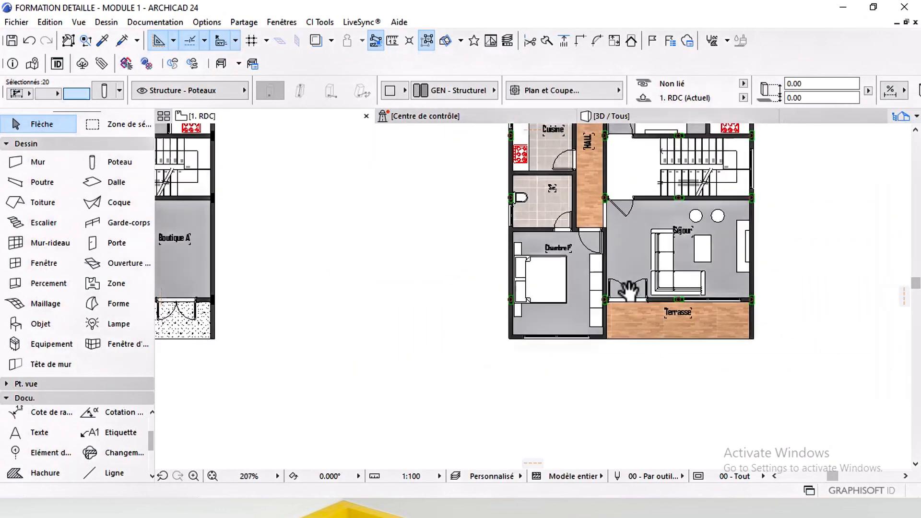
pyautogui.scroll(3, 578, 297)
pyautogui.moveTo(578, 299); pyautogui.dragTo(565, 298, button='middle')
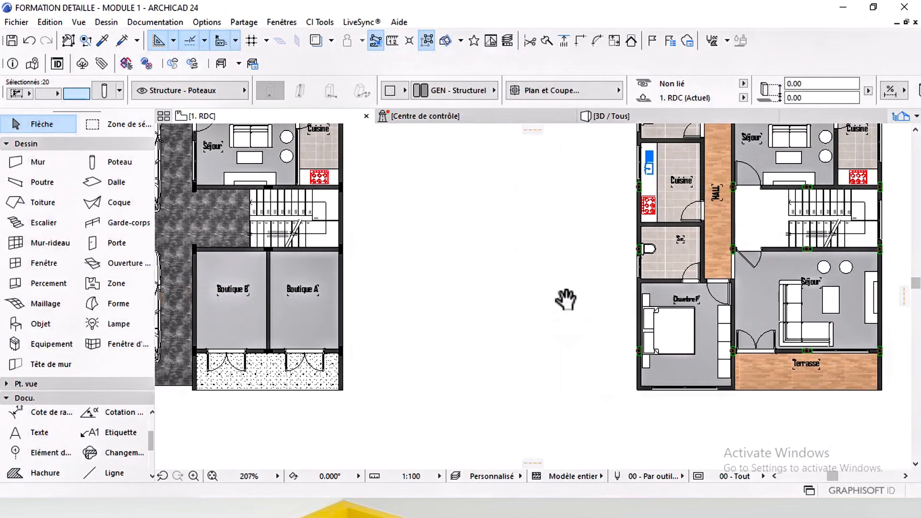
pyautogui.scroll(-2, 605, 247)
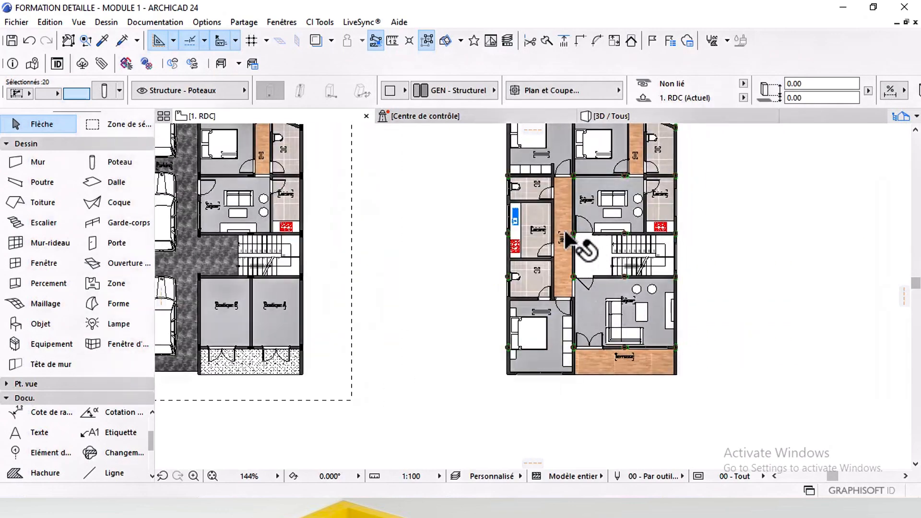
# Deselect the copied columns and enclose the neighbouring floor plan in a new rectangular selection area.
pyautogui.moveTo(629, 233); pyautogui.dragTo(578, 267, button='middle')
pyautogui.press('Escape')
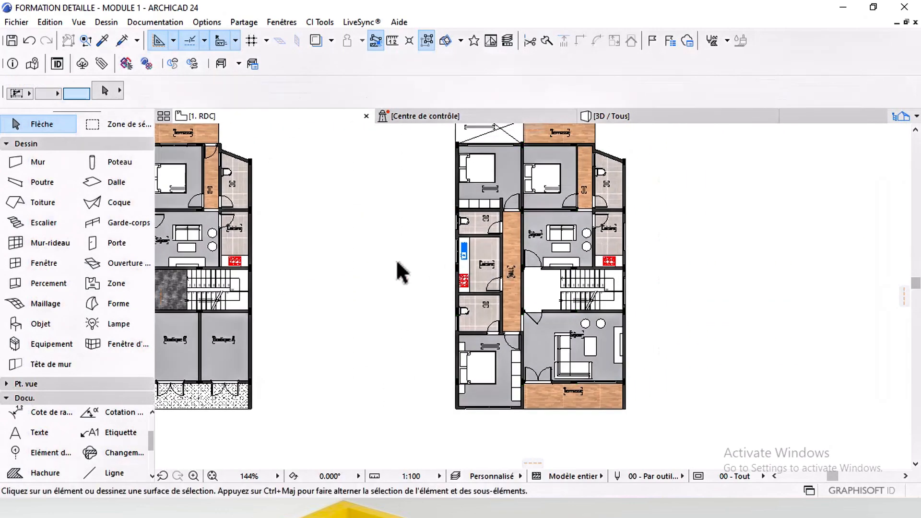
pyautogui.click(106, 124)
pyautogui.moveTo(333, 153); pyautogui.dragTo(335, 199, button='middle')
pyautogui.click(319, 155)
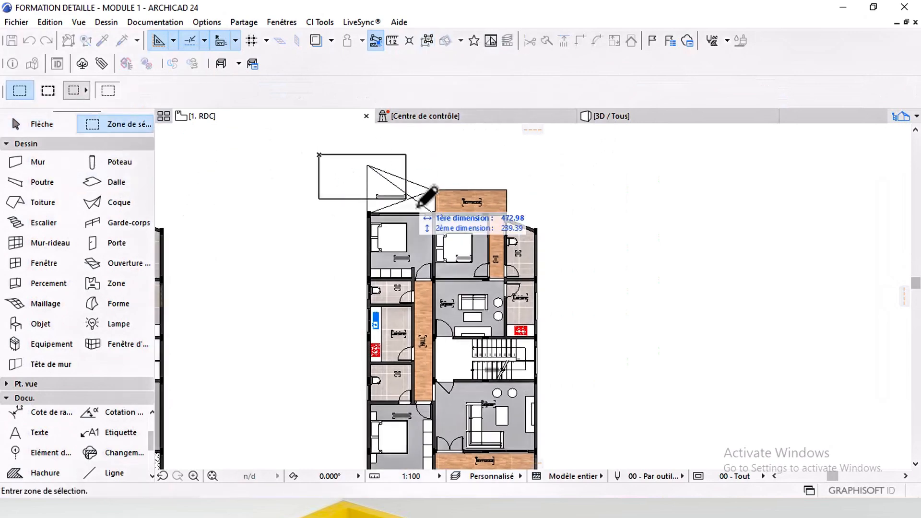
pyautogui.scroll(-2, 461, 285)
pyautogui.moveTo(460, 285); pyautogui.dragTo(451, 230, button='middle')
pyautogui.click(522, 379)
pyautogui.moveTo(460, 280); pyautogui.dragTo(486, 312, button='middle')
pyautogui.click(52, 124)
pyautogui.scroll(3, 462, 283)
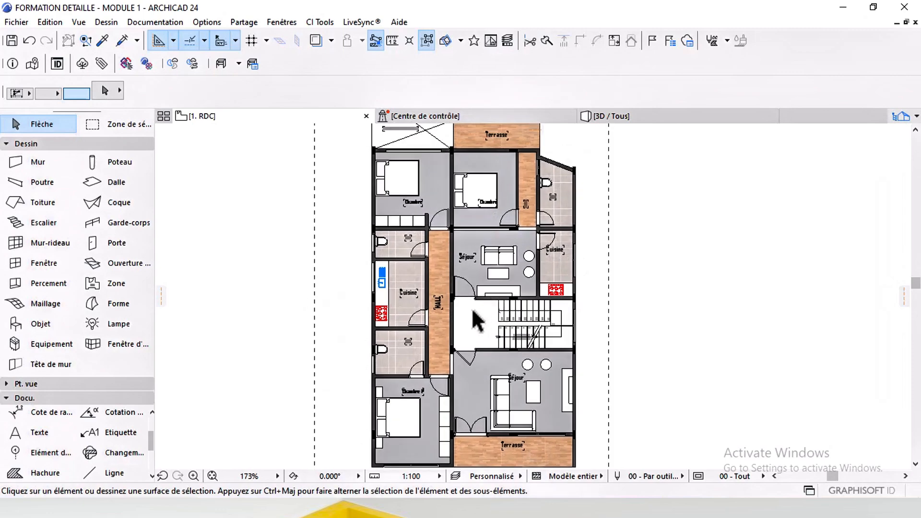
# Select all walls of the neighbouring floor plan within the selection area.
pyautogui.scroll(3, 479, 310)
pyautogui.scroll(-3, 479, 305)
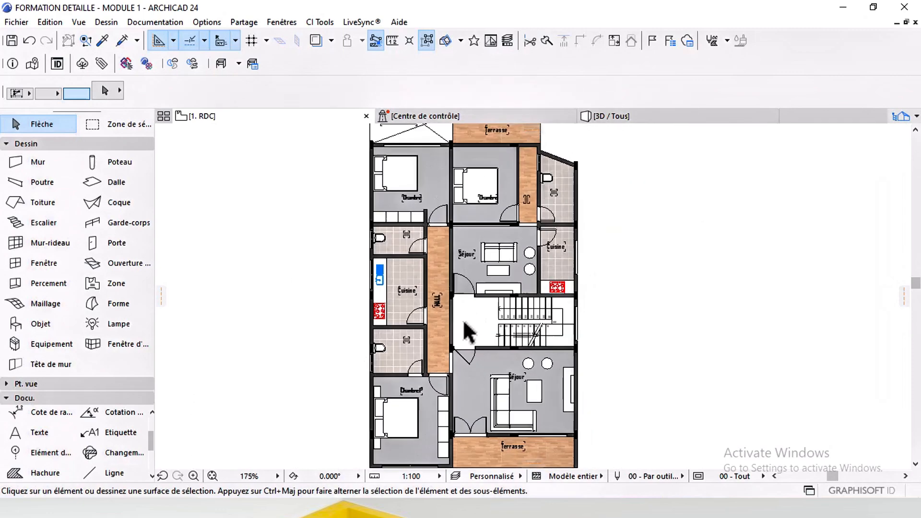
pyautogui.moveTo(463, 317); pyautogui.dragTo(483, 309, button='middle')
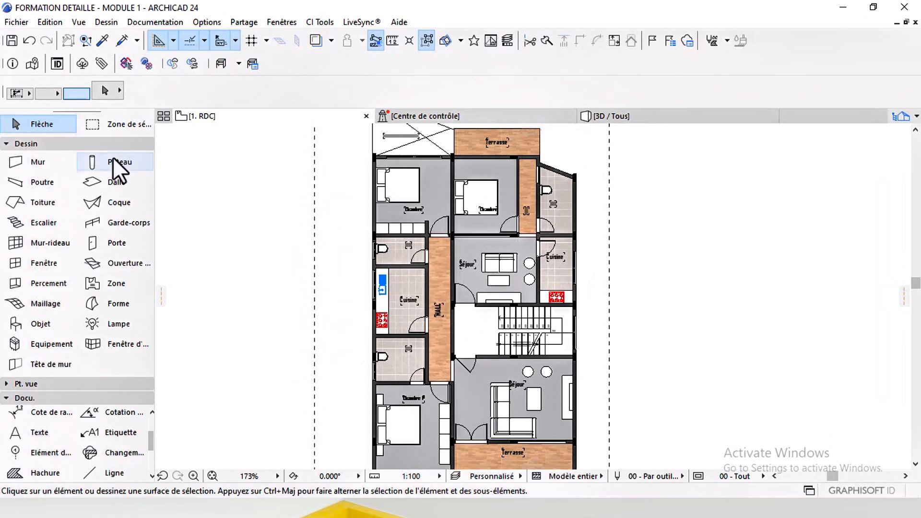
pyautogui.click(39, 163)
pyautogui.hotkey('ctrl', 'a')
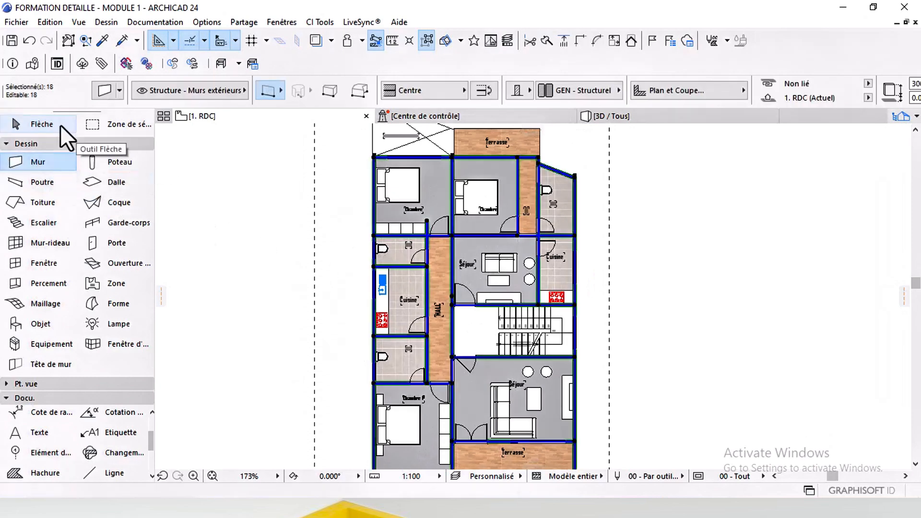
# Add the wooden floor fills of the rear and front Terrasse to the wall selection.
pyautogui.click(30, 124)
pyautogui.moveTo(519, 136); pyautogui.dragTo(511, 165, button='middle')
pyautogui.keyDown('shift'); pyautogui.click(512, 167); pyautogui.keyUp('shift')
pyautogui.moveTo(494, 298); pyautogui.dragTo(487, 230, button='middle')
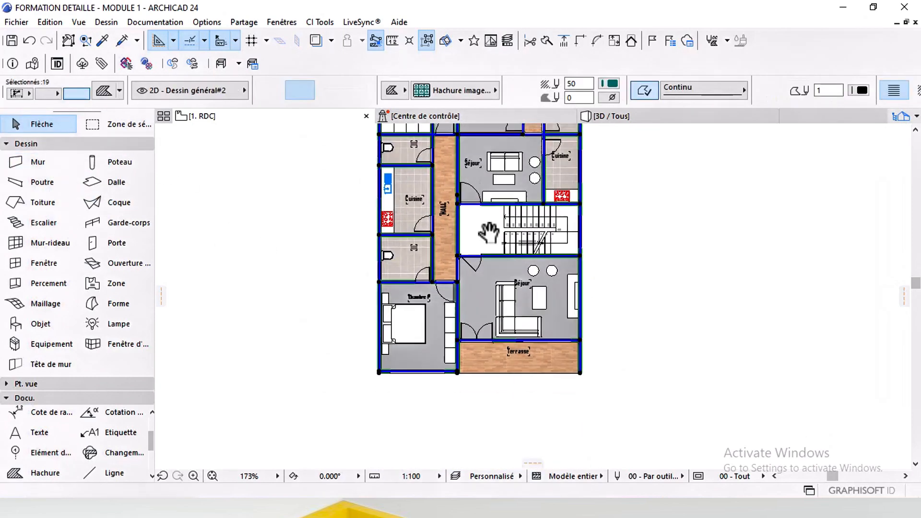
pyautogui.moveTo(498, 297); pyautogui.dragTo(497, 331, button='middle')
# Add all of the plan's columns and the staircase to the selection.
pyautogui.click(130, 164)
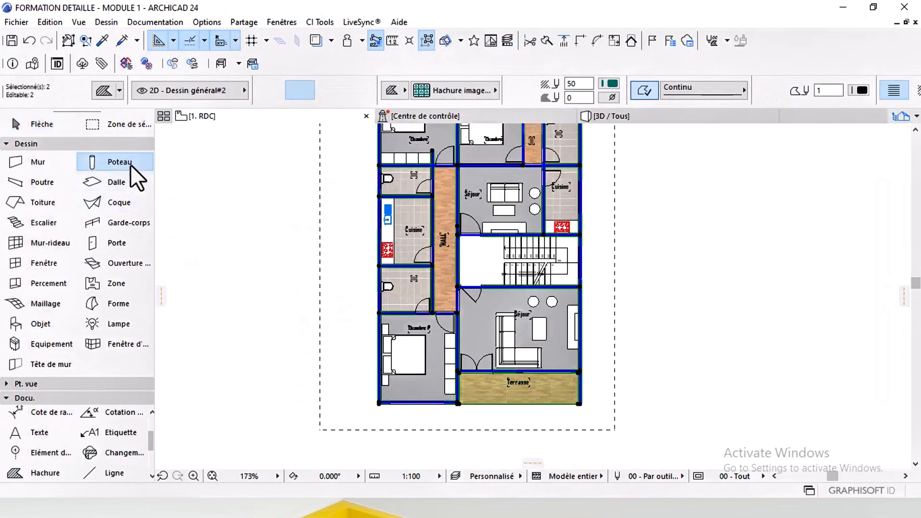
pyautogui.scroll(5, 532, 246)
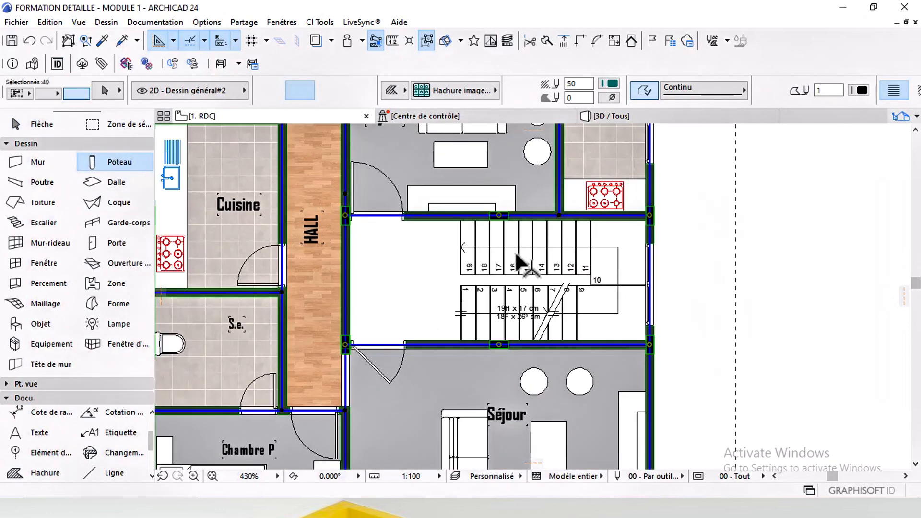
pyautogui.keyDown('shift'); pyautogui.click(516, 252); pyautogui.keyUp('shift')
pyautogui.scroll(-4, 495, 256)
# Add the VIDE POUR LUMIERE label and the boundary and diagonal lines of the rear void to the selection.
pyautogui.click(42, 125)
pyautogui.scroll(-1, 416, 249)
pyautogui.moveTo(423, 245); pyautogui.dragTo(418, 356, button='middle')
pyautogui.scroll(5, 379, 223)
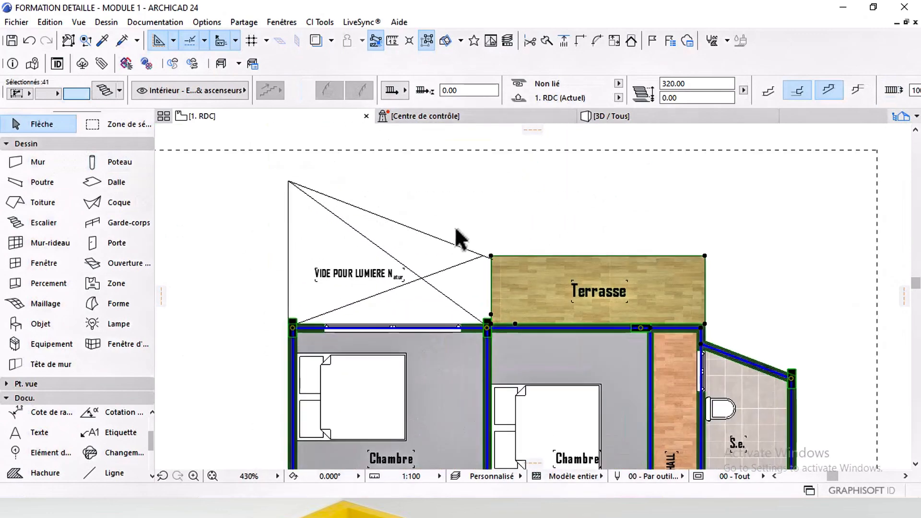
pyautogui.keyDown('shift'); pyautogui.moveTo(464, 222); pyautogui.dragTo(359, 300); pyautogui.keyUp('shift')
pyautogui.scroll(-5, 379, 283)
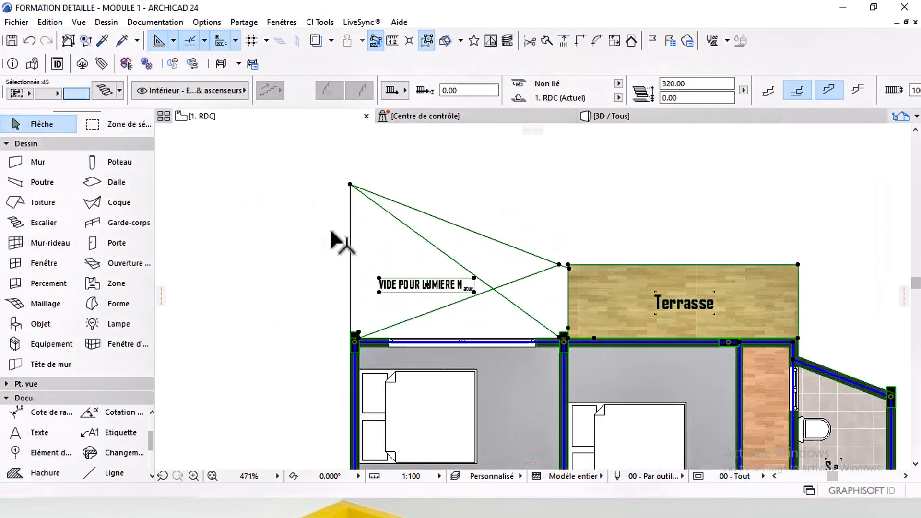
pyautogui.keyDown('shift'); pyautogui.click(361, 268); pyautogui.keyUp('shift')
# Place a copy of the selected elements on the empty area horizontally beyond the furnished plan and deselect them.
pyautogui.scroll(-3, 362, 265)
pyautogui.moveTo(395, 323); pyautogui.dragTo(378, 254, button='middle')
pyautogui.moveTo(403, 324); pyautogui.dragTo(397, 292, button='middle')
pyautogui.scroll(3, 397, 292)
pyautogui.moveTo(434, 330); pyautogui.dragTo(414, 341, button='middle')
pyautogui.hotkey('ctrl', 'shift', 'd')
pyautogui.click(386, 338)
pyautogui.scroll(-6, 386, 338)
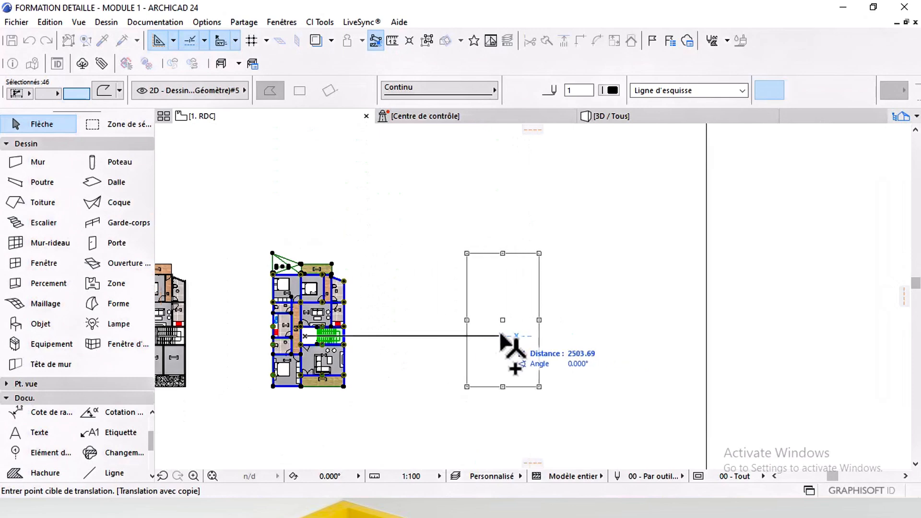
pyautogui.click(510, 335)
pyautogui.press('Escape')
# Enclose the copied unfurnished plan in a new rectangular selection area.
pyautogui.scroll(5, 442, 322)
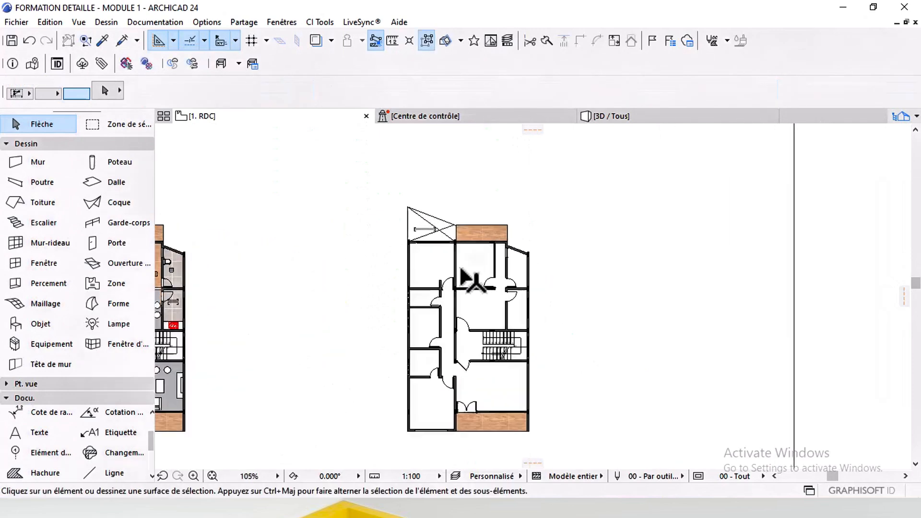
pyautogui.scroll(-2, 464, 310)
pyautogui.scroll(5, 442, 263)
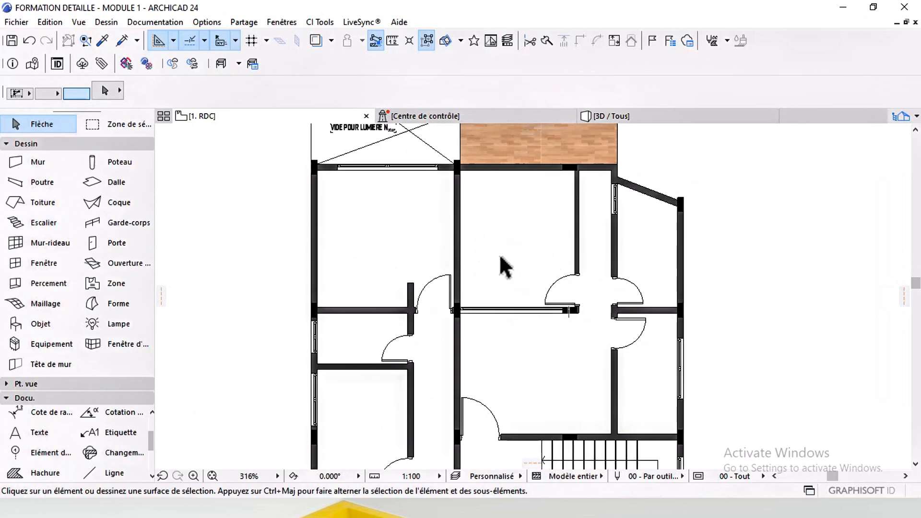
pyautogui.scroll(-3, 504, 266)
pyautogui.click(118, 125)
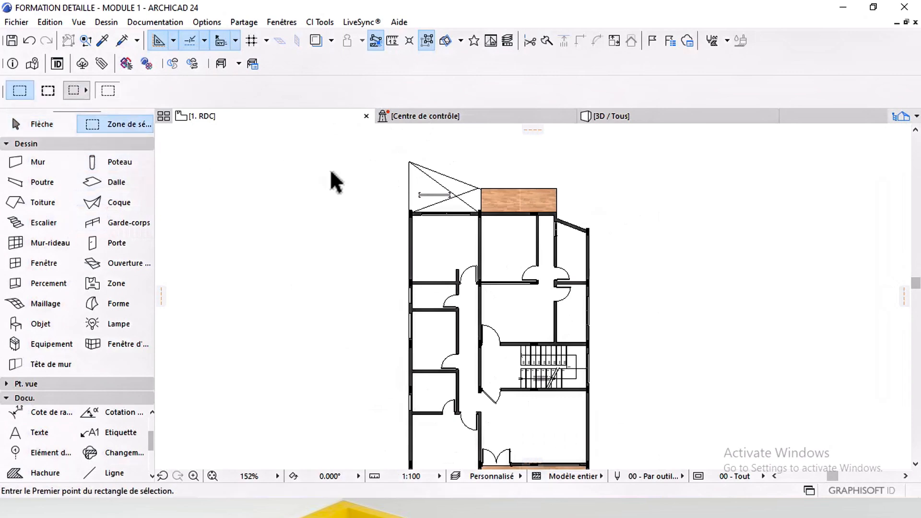
pyautogui.moveTo(360, 192); pyautogui.dragTo(341, 228, button='middle')
pyautogui.click(341, 171)
pyautogui.moveTo(514, 381); pyautogui.dragTo(511, 250, button='middle')
pyautogui.click(615, 440)
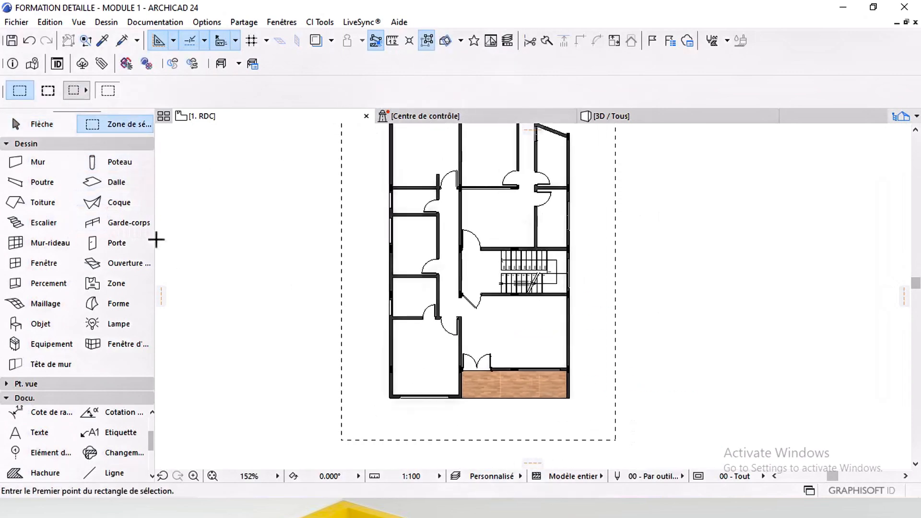
# Intersect the front bedroom wall with the far exterior side wall to close off the front terrace.
pyautogui.click(54, 122)
pyautogui.scroll(3, 494, 408)
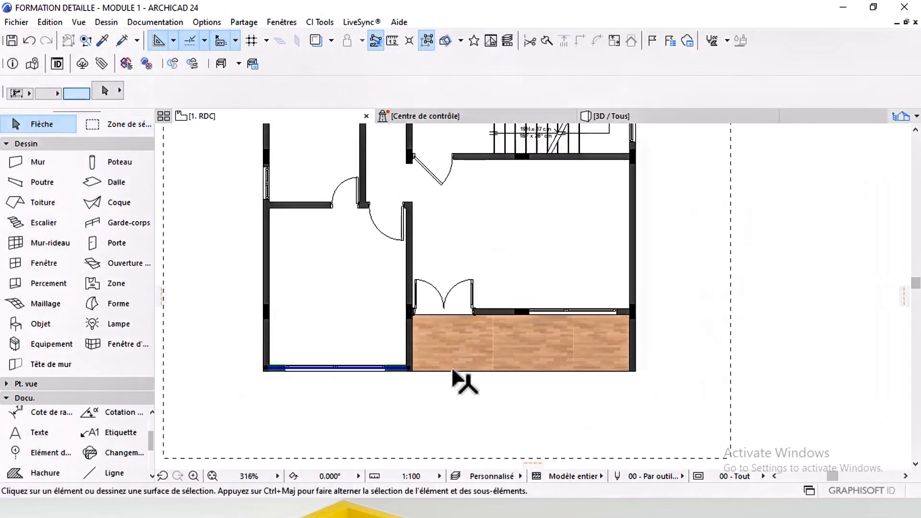
pyautogui.click(454, 370)
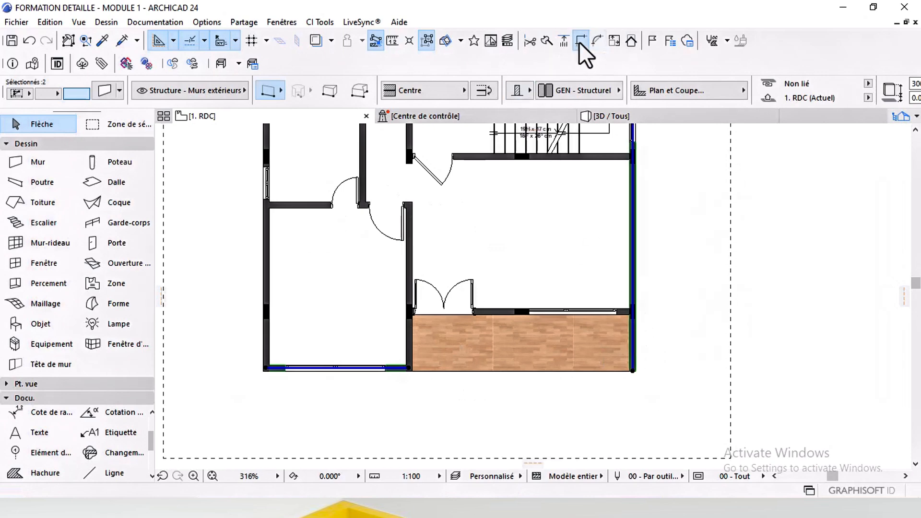
pyautogui.scroll(-3, 615, 292)
pyautogui.click(559, 324)
pyautogui.scroll(-2, 552, 307)
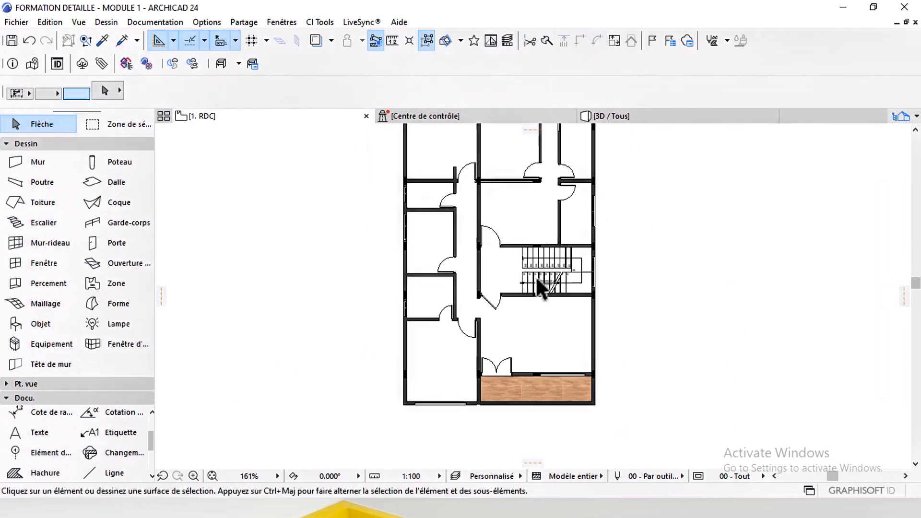
# Trim the dividing wall between the front bedroom and terrace to the centreline of the front wall.
pyautogui.moveTo(539, 286)
pyautogui.mouseDown(button='middle')
pyautogui.moveTo(541, 372)
pyautogui.moveTo(538, 298)
pyautogui.mouseUp(button='middle')
pyautogui.scroll(9, 518, 383)
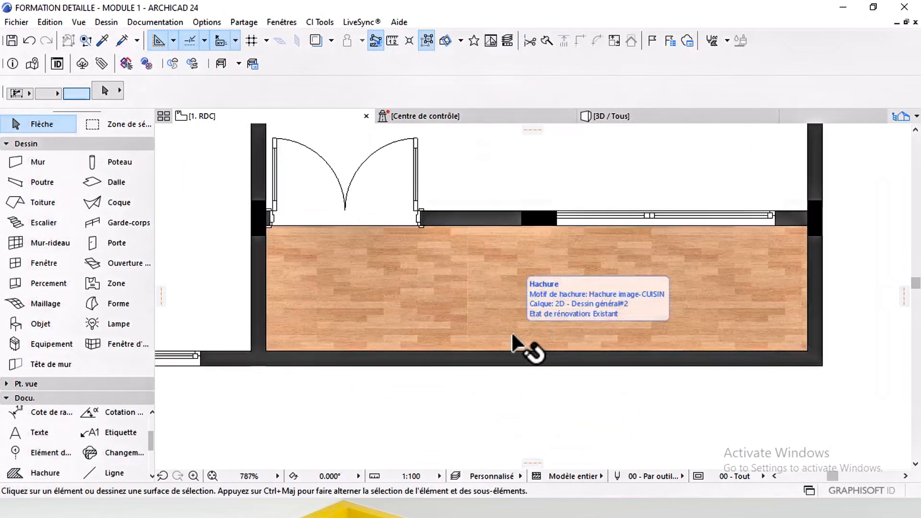
pyautogui.scroll(-2, 509, 339)
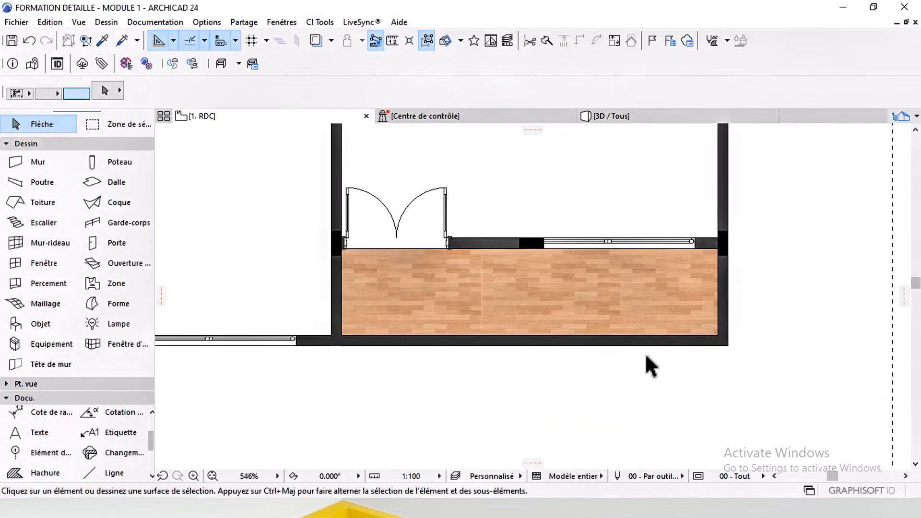
pyautogui.scroll(1, 432, 288)
pyautogui.scroll(-1, 609, 338)
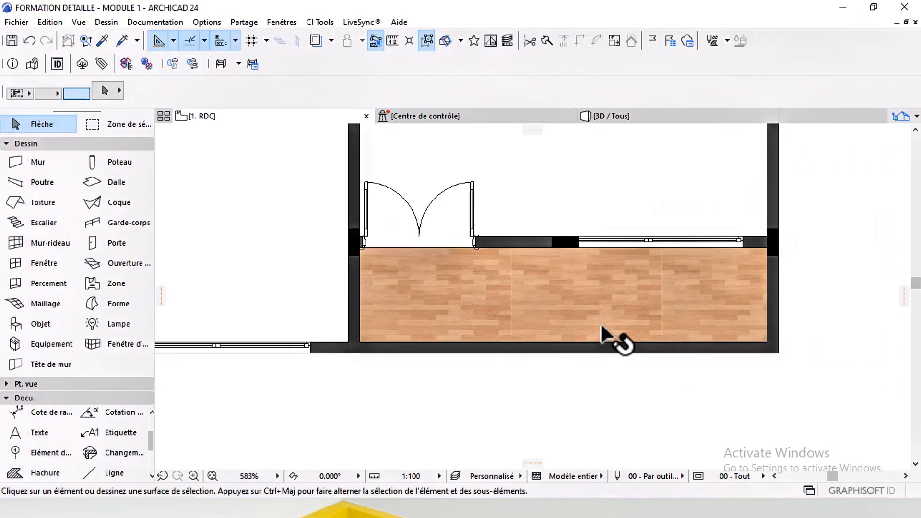
pyautogui.scroll(4, 425, 345)
pyautogui.click(424, 333)
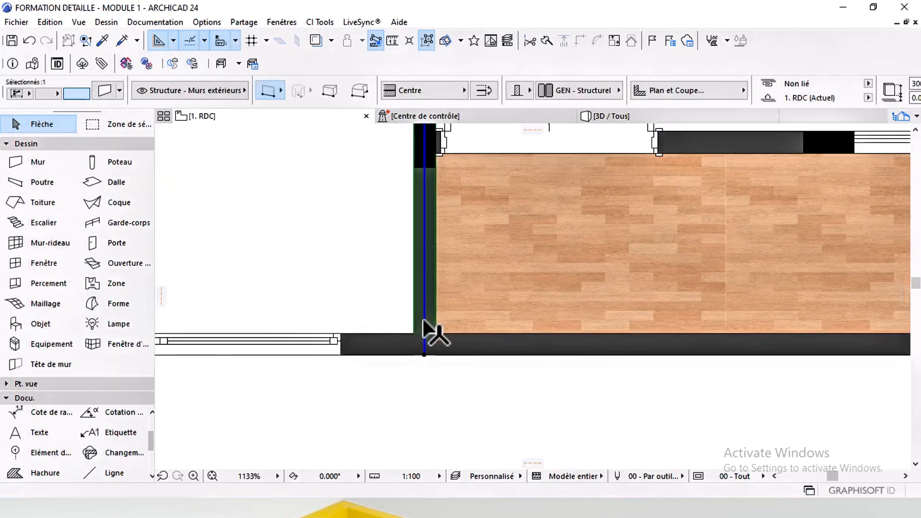
pyautogui.click(424, 355)
pyautogui.scroll(-4, 424, 355)
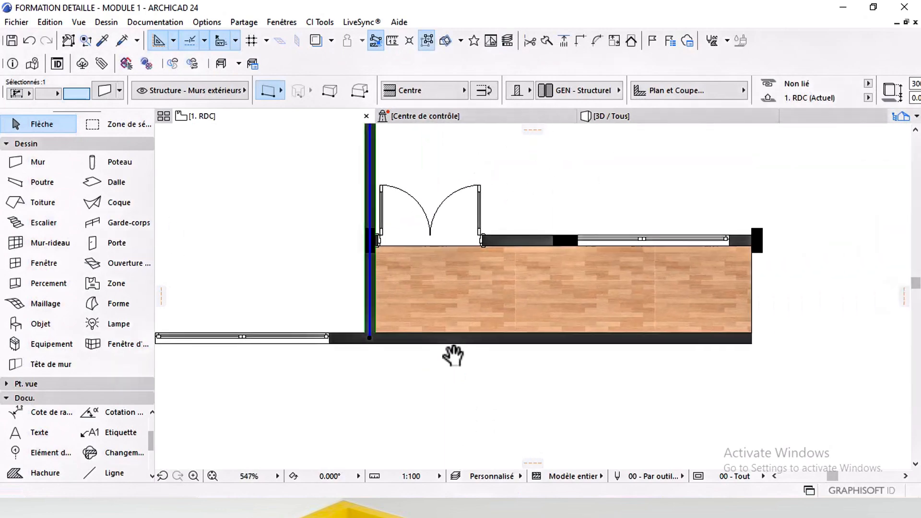
pyautogui.moveTo(621, 354); pyautogui.dragTo(599, 352, button='middle')
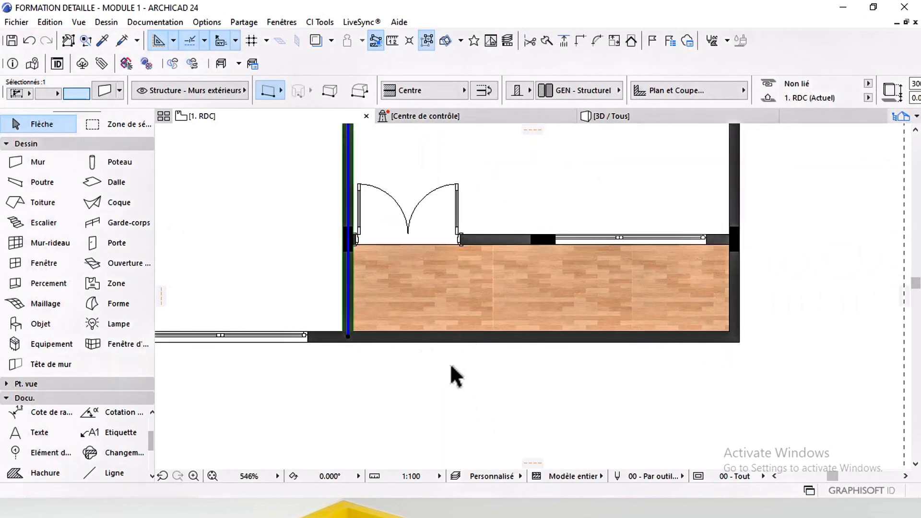
pyautogui.press('Escape')
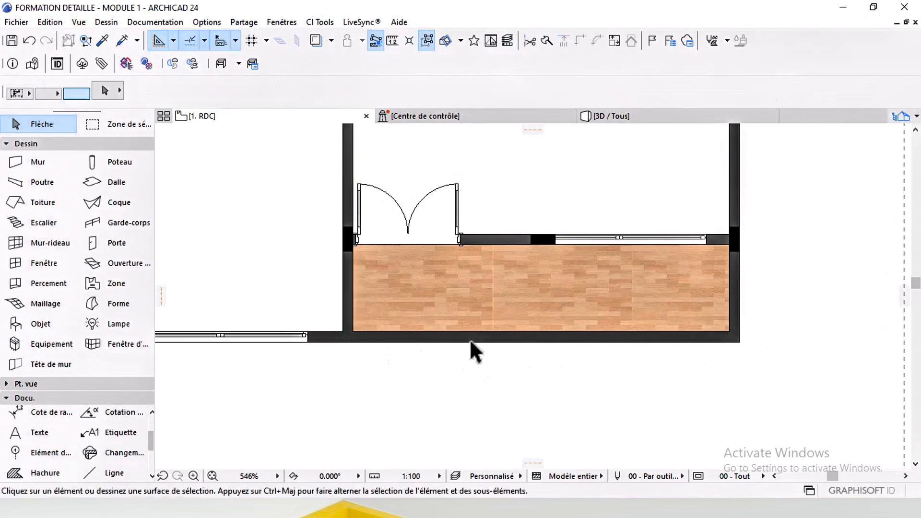
# Copy the rear exterior wall perpendicularly to the outer edge of the rear terrace.
pyautogui.scroll(-6, 471, 349)
pyautogui.moveTo(480, 299); pyautogui.dragTo(502, 257, button='middle')
pyautogui.scroll(4, 531, 263)
pyautogui.scroll(1, 537, 264)
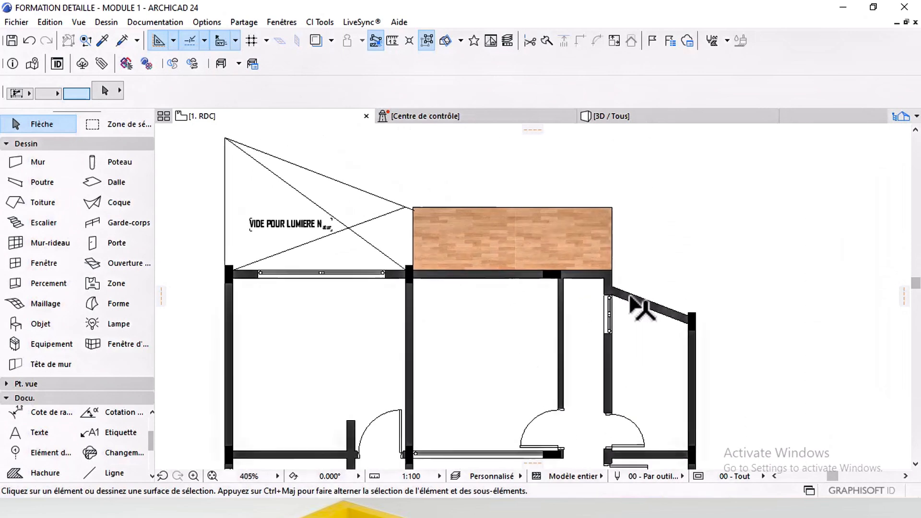
pyautogui.moveTo(641, 309); pyautogui.dragTo(605, 302, button='middle')
pyautogui.click(480, 268)
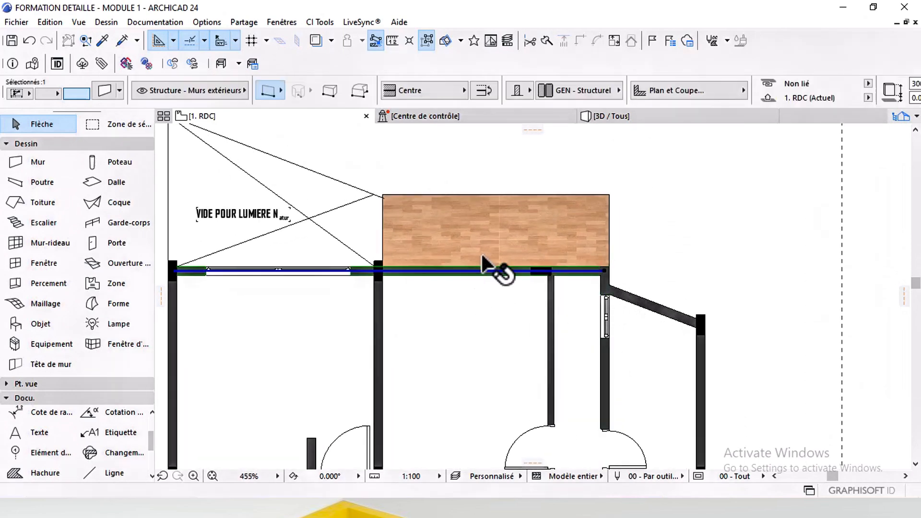
pyautogui.scroll(5, 495, 262)
pyautogui.moveTo(496, 262); pyautogui.dragTo(508, 290, button='middle')
pyautogui.hotkey('ctrl', 'shift', 'd')
pyautogui.click(517, 303)
pyautogui.scroll(-3, 518, 226)
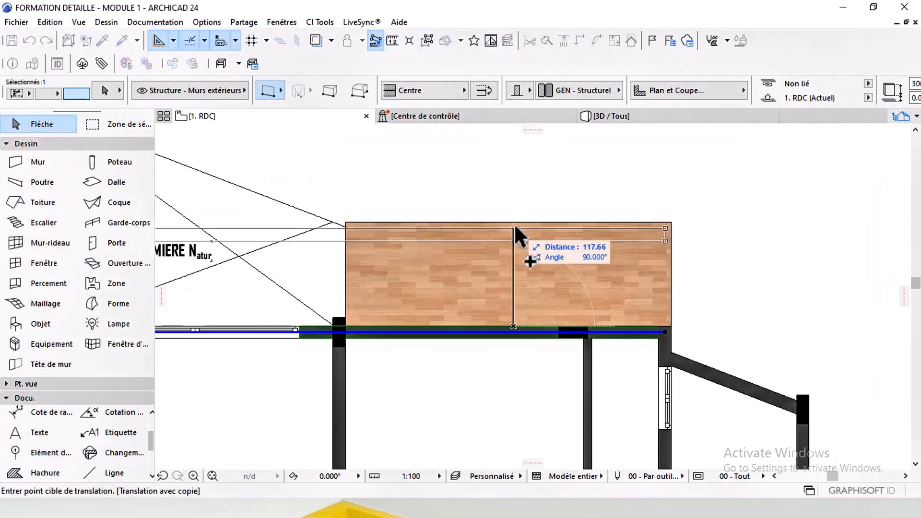
pyautogui.click(525, 231)
# Intersect the copied rear wall with both terrace side walls and delete its leftover window in the light void.
pyautogui.moveTo(366, 345); pyautogui.dragTo(407, 323, button='middle')
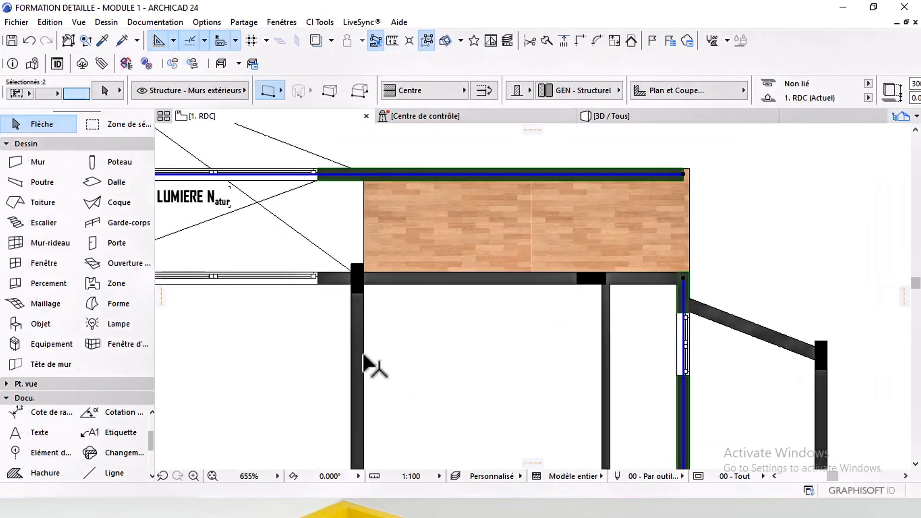
pyautogui.scroll(-4, 538, 228)
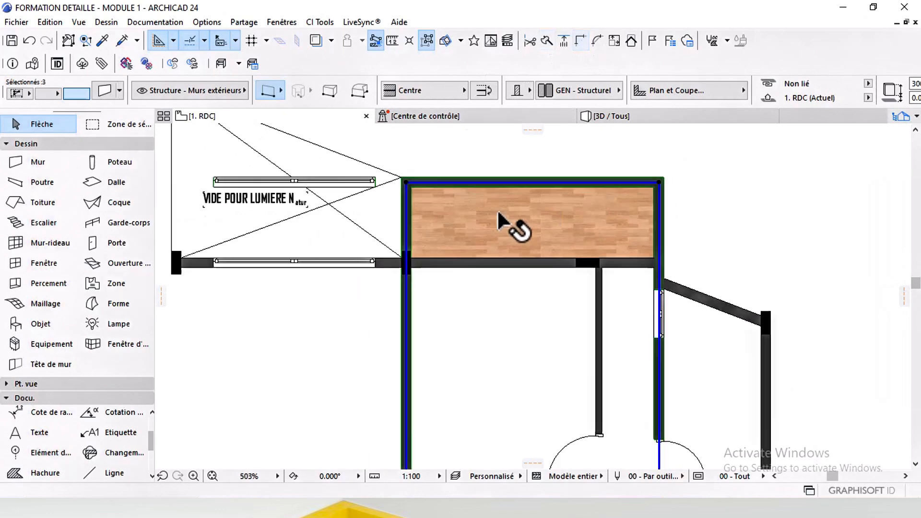
pyautogui.click(399, 204)
pyautogui.press('Delete')
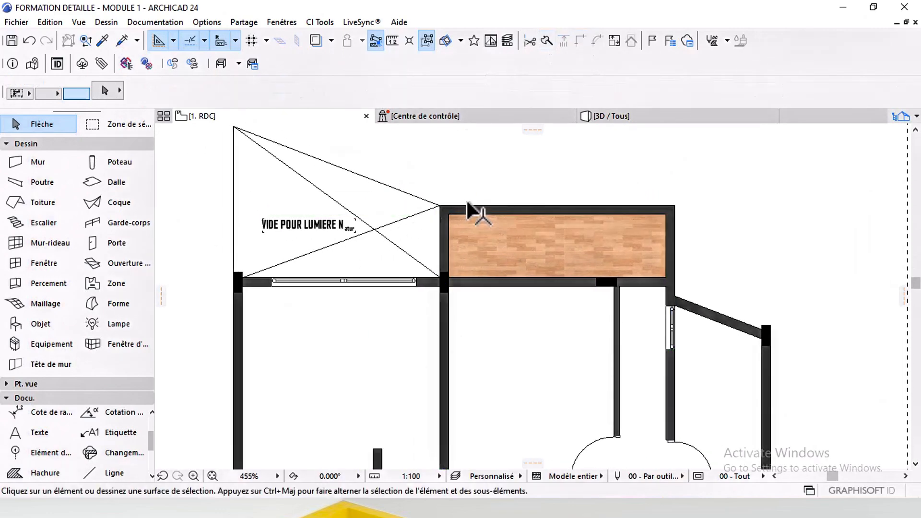
# Examine the staircase and the surrounding columns and walls of the copied plan.
pyautogui.scroll(-4, 503, 295)
pyautogui.moveTo(506, 304); pyautogui.dragTo(475, 212, button='middle')
pyautogui.moveTo(486, 340); pyautogui.dragTo(505, 303, button='middle')
pyautogui.scroll(2, 503, 336)
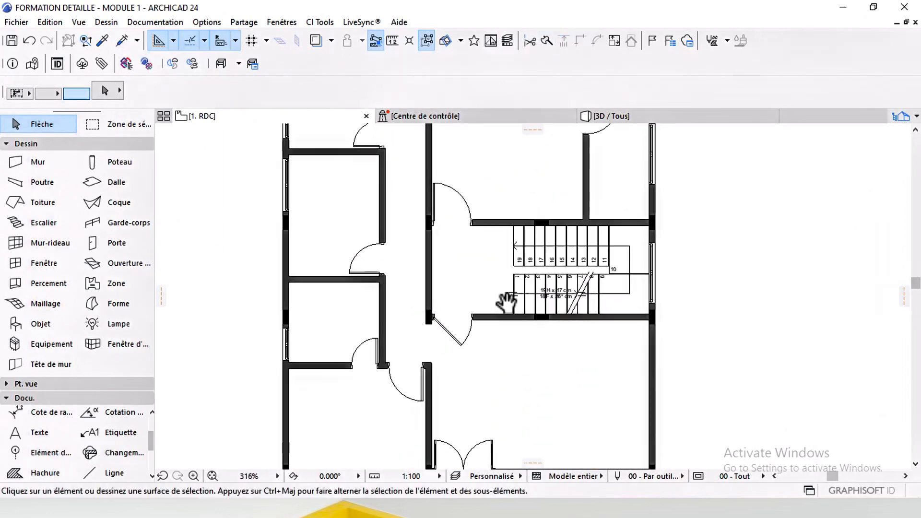
pyautogui.scroll(2, 557, 247)
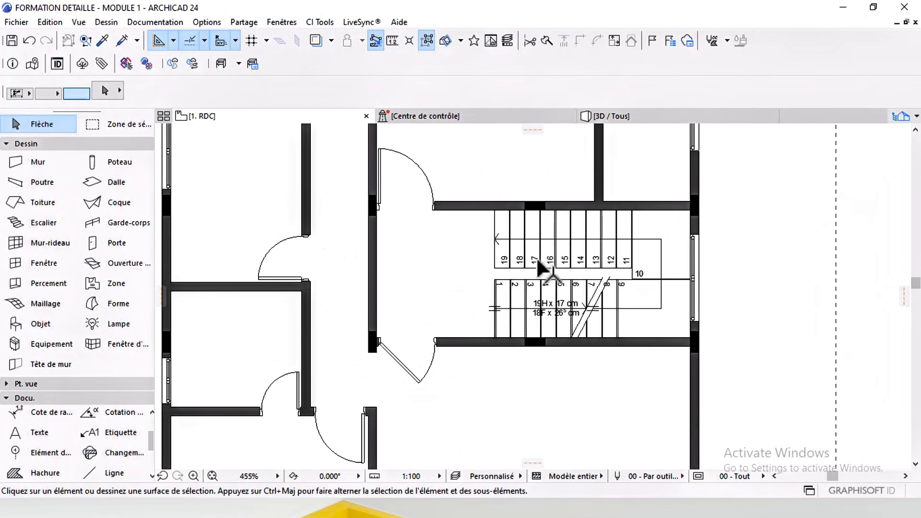
pyautogui.scroll(-4, 536, 257)
pyautogui.moveTo(528, 263); pyautogui.dragTo(555, 319, button='middle')
pyautogui.scroll(4, 547, 323)
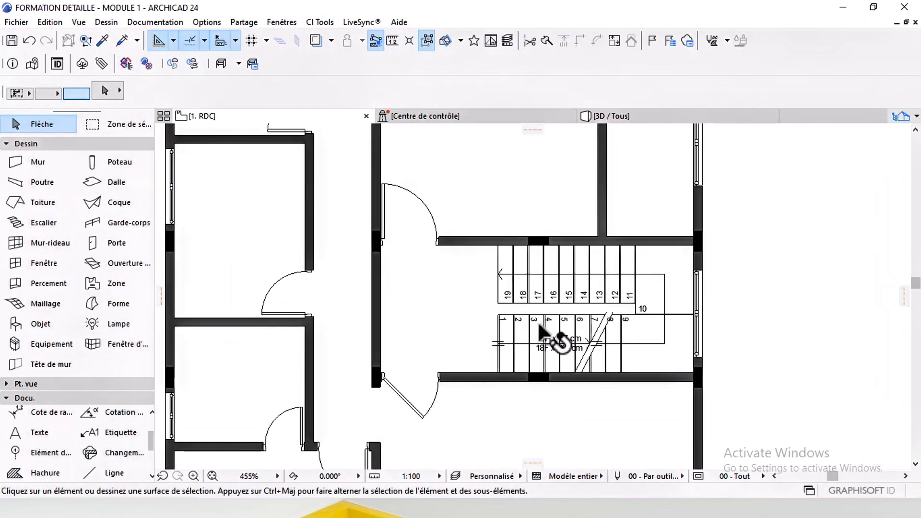
pyautogui.scroll(-1, 576, 314)
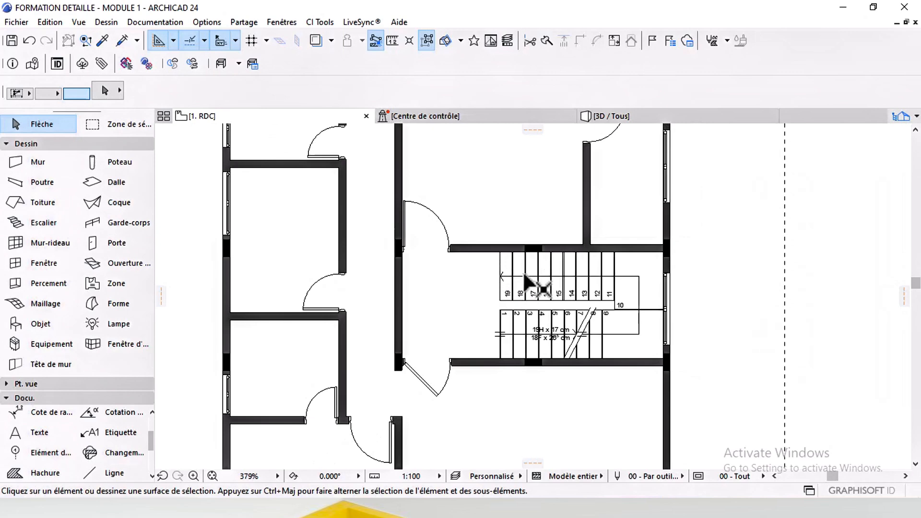
# Draw a vertical line along the inner face of the exterior wall beside the stair landing.
pyautogui.click(115, 474)
pyautogui.scroll(4, 686, 276)
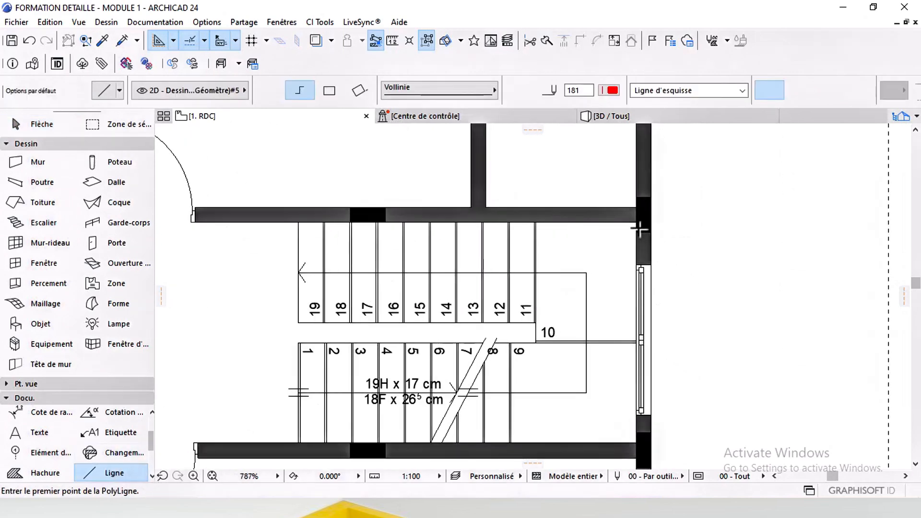
pyautogui.scroll(-3, 642, 219)
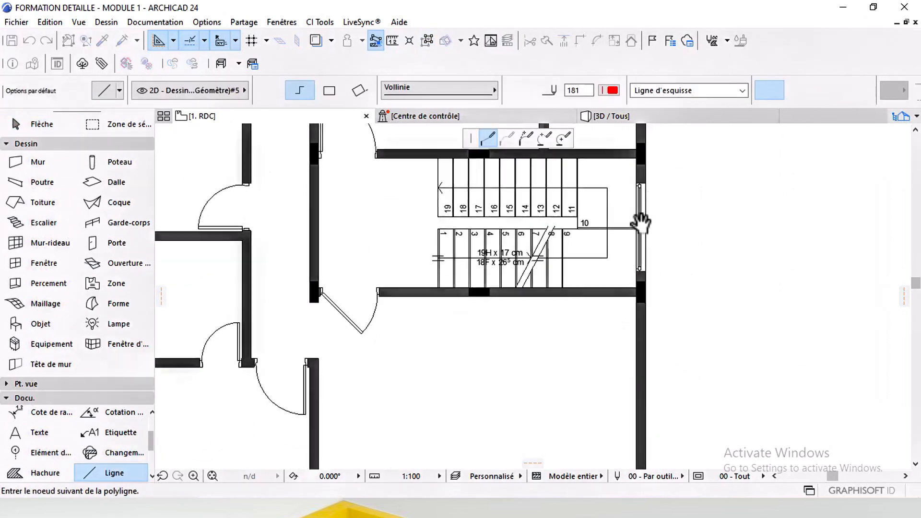
pyautogui.doubleClick(636, 378)
pyautogui.keyDown('shift'); pyautogui.click(637, 378); pyautogui.keyUp('shift')
pyautogui.moveTo(638, 297); pyautogui.dragTo(640, 364, button='middle')
pyautogui.scroll(2, 638, 294)
# Copy the vertical line 350 horizontally from the exterior wall's inner face toward the start of the stairs.
pyautogui.hotkey('ctrl', 'shift', 'd')
pyautogui.click(636, 316)
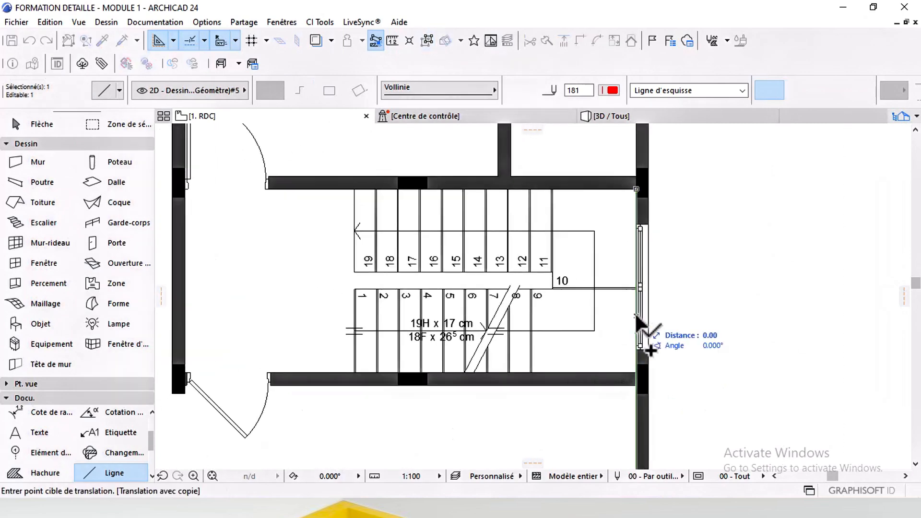
pyautogui.scroll(3, 331, 325)
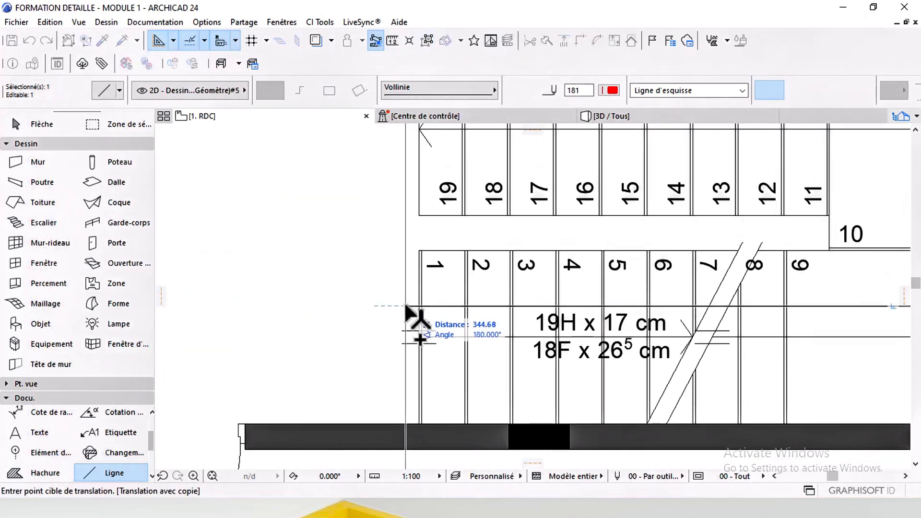
pyautogui.write('35')
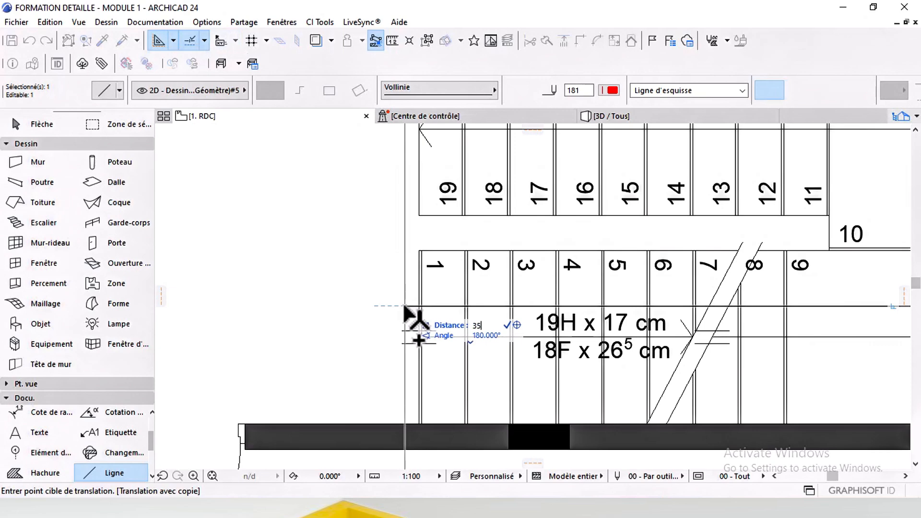
pyautogui.write('0')
pyautogui.press('Return')
pyautogui.scroll(-2, 404, 306)
pyautogui.moveTo(399, 306); pyautogui.dragTo(475, 301, button='middle')
pyautogui.scroll(-2, 527, 293)
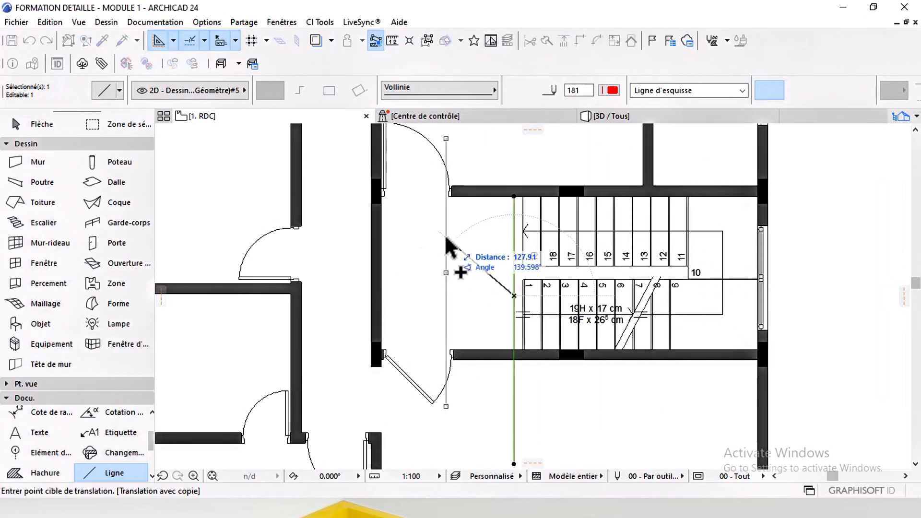
pyautogui.press('Escape')
pyautogui.press('Escape')
# Select all doors and windows of the plan and delete them.
pyautogui.scroll(-5, 472, 277)
pyautogui.moveTo(475, 311); pyautogui.dragTo(464, 298, button='middle')
pyautogui.scroll(4, 486, 326)
pyautogui.scroll(-5, 474, 295)
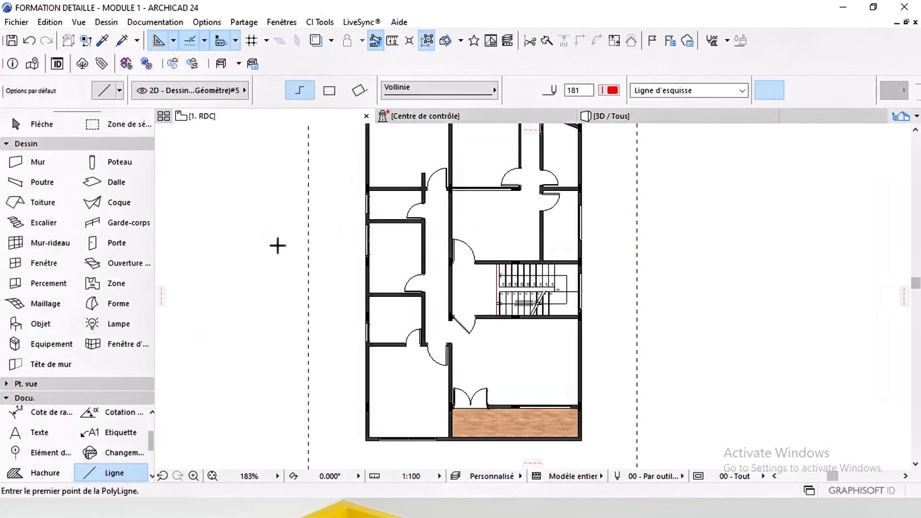
pyautogui.doubleClick(113, 247)
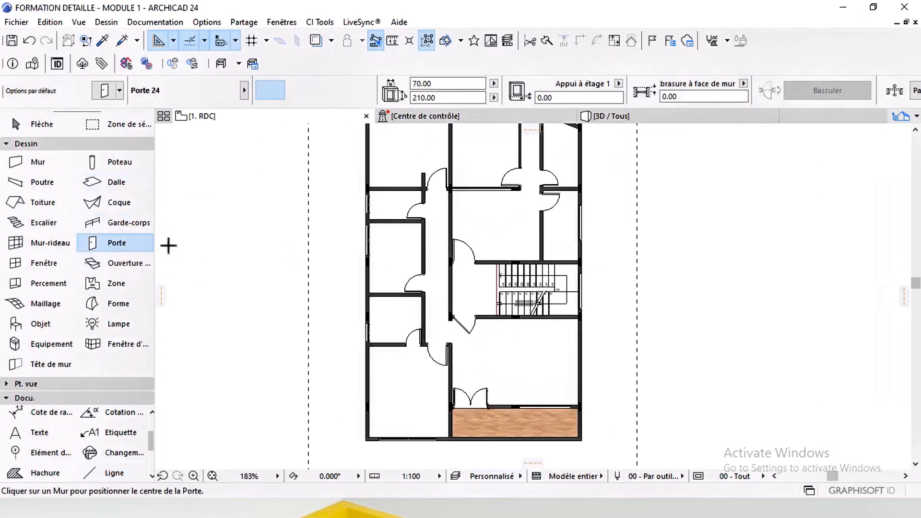
pyautogui.moveTo(469, 278); pyautogui.dragTo(457, 310, button='middle')
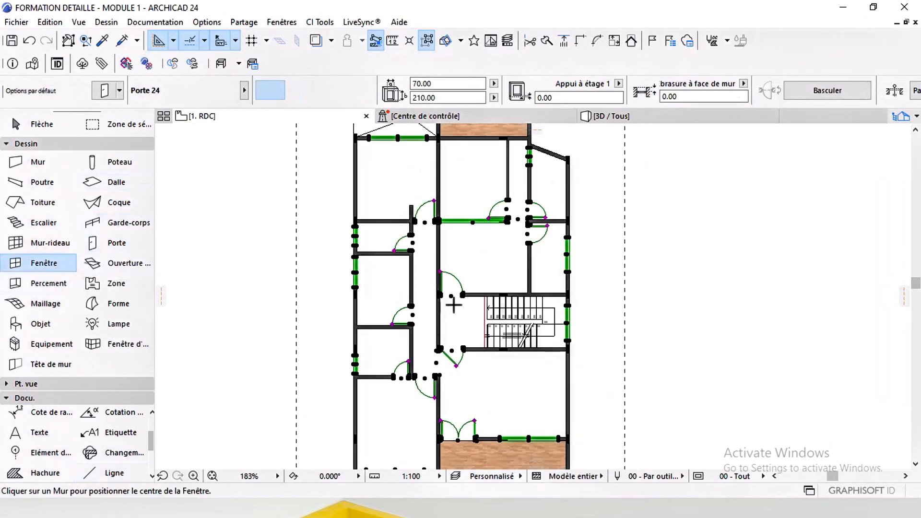
pyautogui.press('Delete')
# Shorten the corridor wall stub projecting into the rear room back to the crossing horizontal wall.
pyautogui.click(62, 124)
pyautogui.scroll(5, 411, 181)
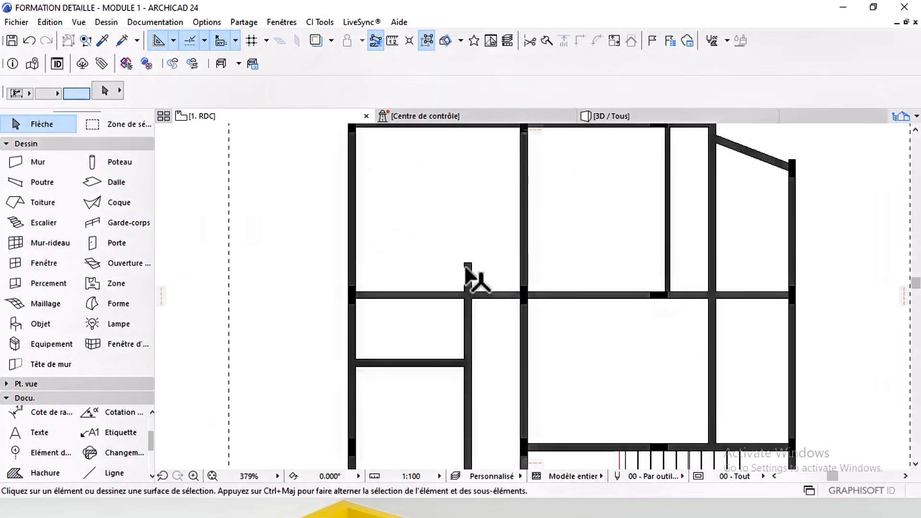
pyautogui.click(468, 274)
pyautogui.click(468, 264)
pyautogui.click(469, 295)
pyautogui.click(471, 257)
pyautogui.scroll(-3, 471, 251)
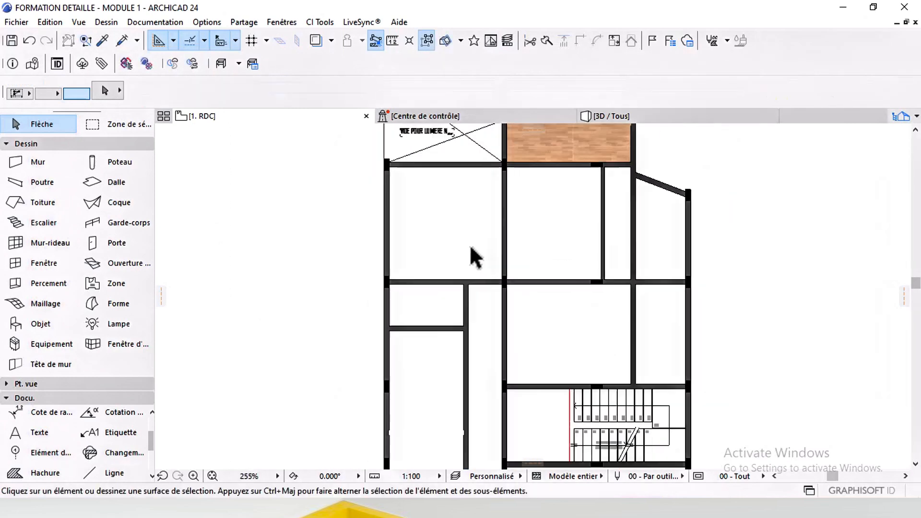
pyautogui.moveTo(478, 267); pyautogui.dragTo(466, 286, button='middle')
# Stretch the wall on the rear side of the staircase across the corridor to the opposite corridor wall.
pyautogui.moveTo(486, 385); pyautogui.dragTo(456, 247, button='middle')
pyautogui.scroll(5, 453, 268)
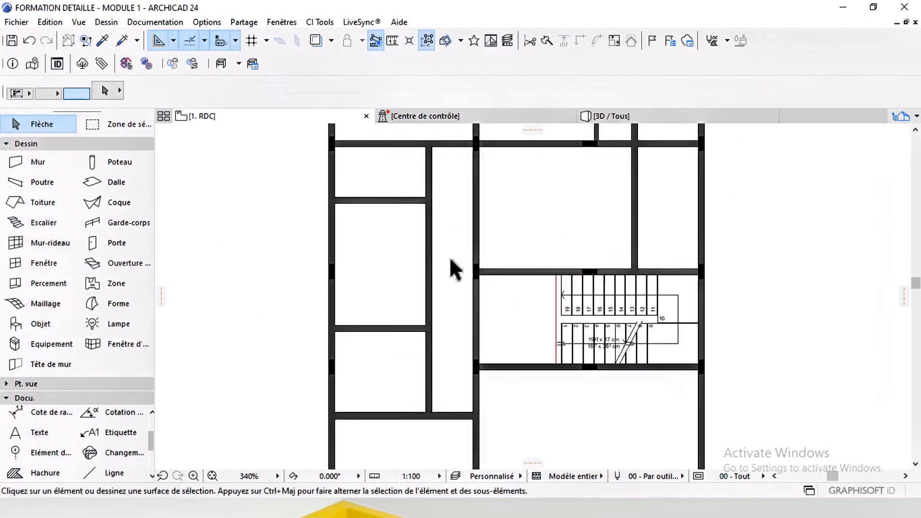
pyautogui.click(497, 287)
pyautogui.click(496, 279)
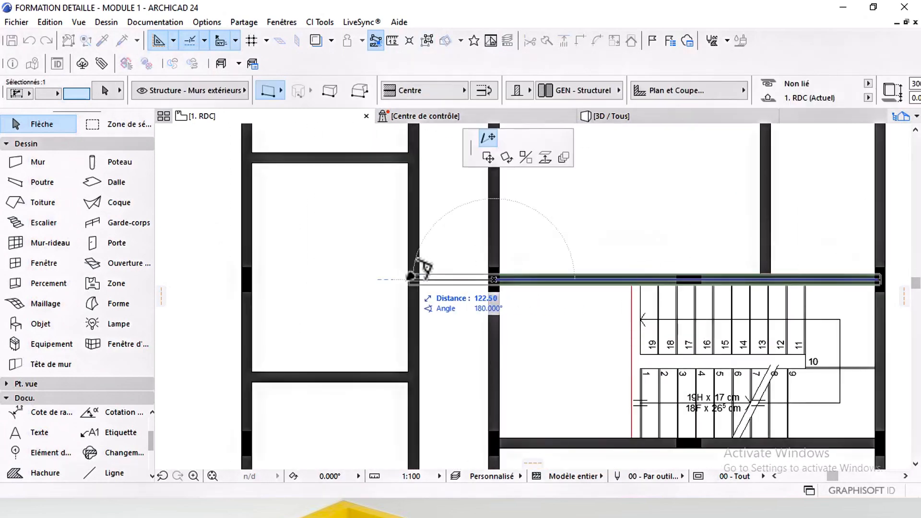
pyautogui.click(418, 276)
pyautogui.click(448, 340)
# Delete the wood floor hatch of the rear terrace.
pyautogui.scroll(-5, 444, 288)
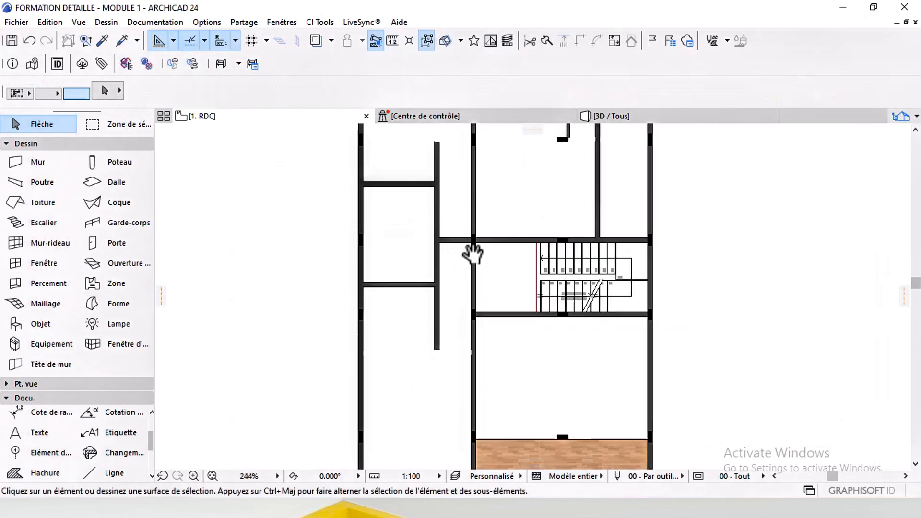
pyautogui.moveTo(473, 251); pyautogui.dragTo(522, 282, button='middle')
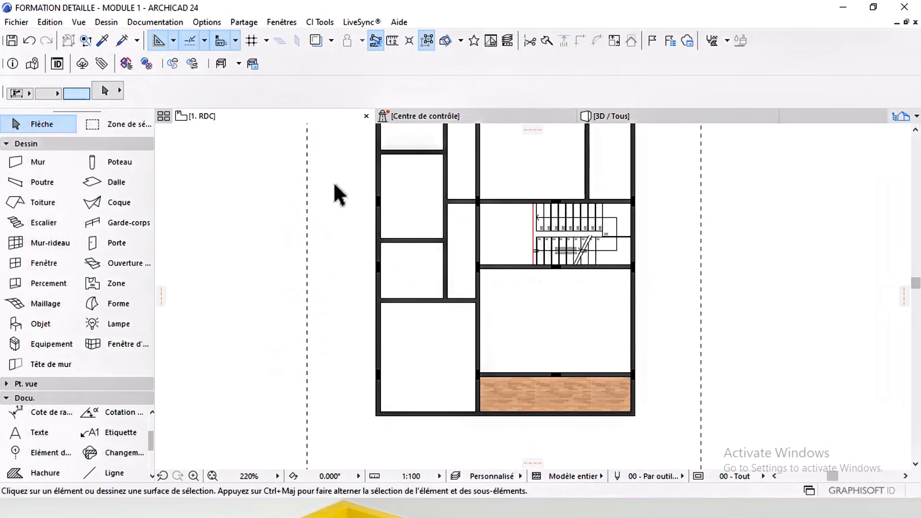
pyautogui.moveTo(499, 192); pyautogui.dragTo(477, 305, button='middle')
pyautogui.moveTo(467, 251); pyautogui.dragTo(448, 306, button='middle')
pyautogui.moveTo(487, 235); pyautogui.dragTo(474, 256, button='middle')
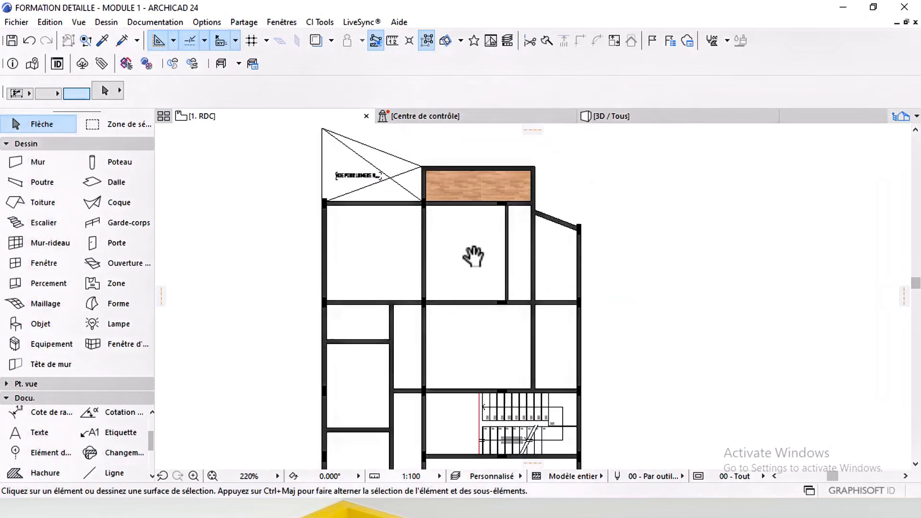
pyautogui.scroll(3, 511, 254)
pyautogui.scroll(-2, 508, 228)
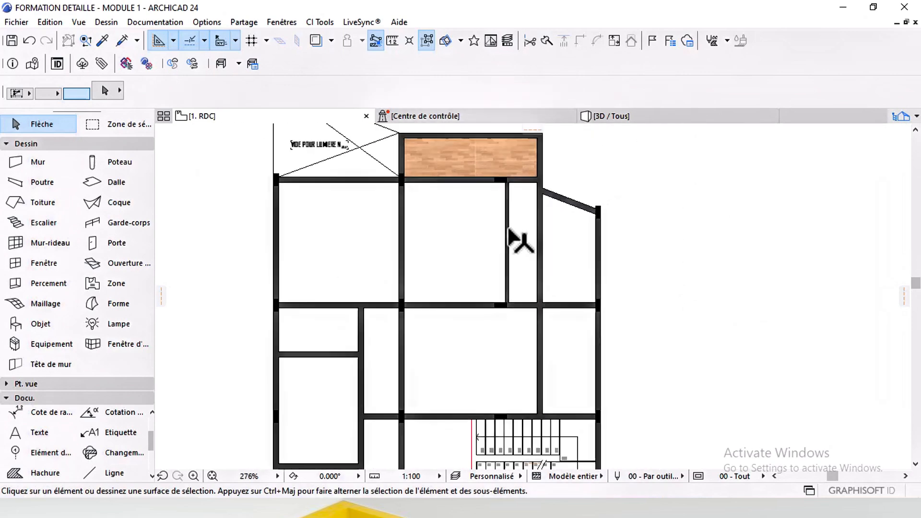
pyautogui.moveTo(508, 240); pyautogui.dragTo(522, 281, button='middle')
pyautogui.click(531, 219)
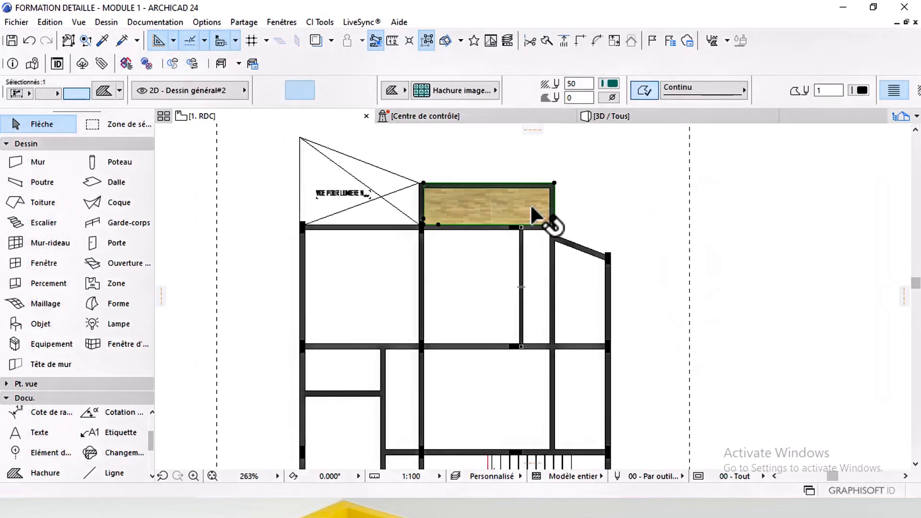
pyautogui.press('Delete')
# Delete the wood floor hatch of the front terrace.
pyautogui.scroll(-3, 538, 219)
pyautogui.scroll(3, 522, 384)
pyautogui.moveTo(522, 384); pyautogui.dragTo(540, 348, button='middle')
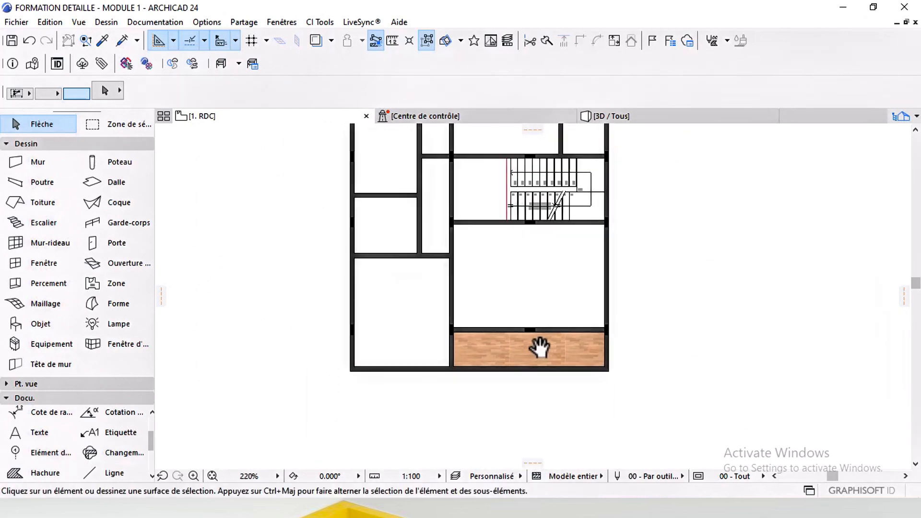
pyautogui.scroll(5, 518, 353)
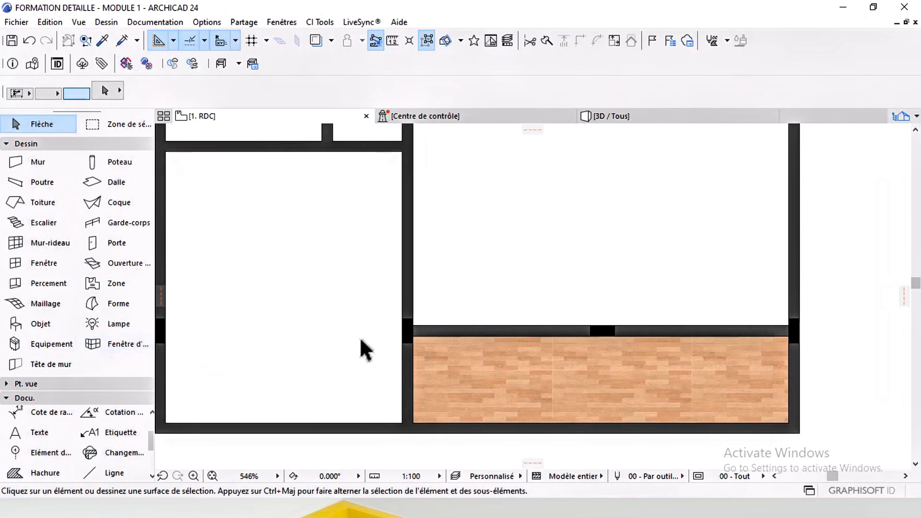
pyautogui.scroll(-6, 360, 340)
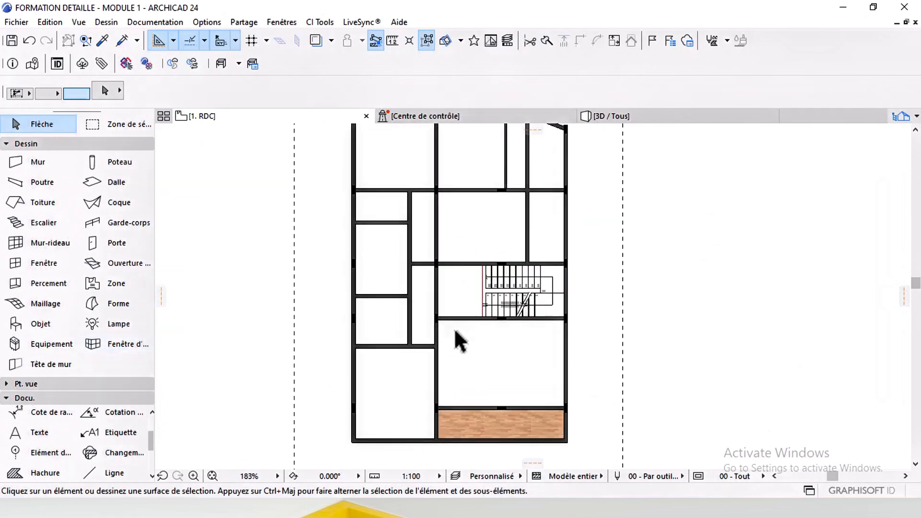
pyautogui.moveTo(437, 262); pyautogui.dragTo(445, 326, button='middle')
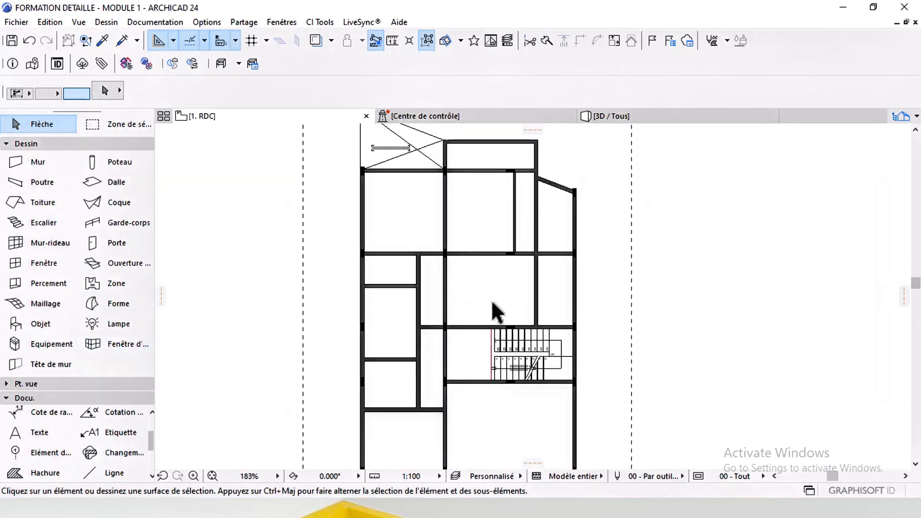
pyautogui.moveTo(479, 370)
pyautogui.mouseDown(button='middle')
pyautogui.moveTo(478, 326)
pyautogui.moveTo(497, 269)
pyautogui.moveTo(487, 341)
pyautogui.moveTo(496, 373)
pyautogui.mouseUp(button='middle')
pyautogui.click(504, 339)
pyautogui.press('Delete')
# Draw a horizontal line through the rear terrace's outer wall, extending past both building sides, and set its line type to Axe.
pyautogui.moveTo(471, 266); pyautogui.dragTo(489, 288, button='middle')
pyautogui.moveTo(414, 250); pyautogui.dragTo(402, 319, button='middle')
pyautogui.click(112, 475)
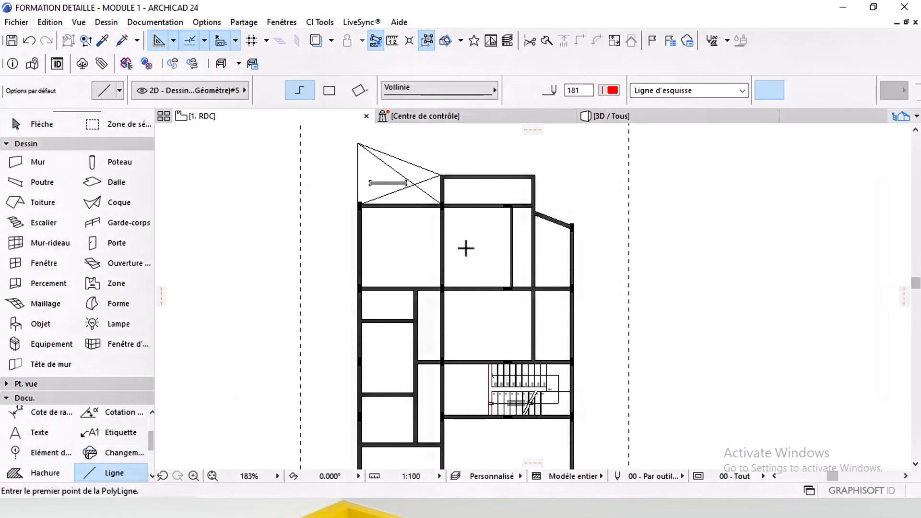
pyautogui.moveTo(439, 235); pyautogui.dragTo(445, 257, button='middle')
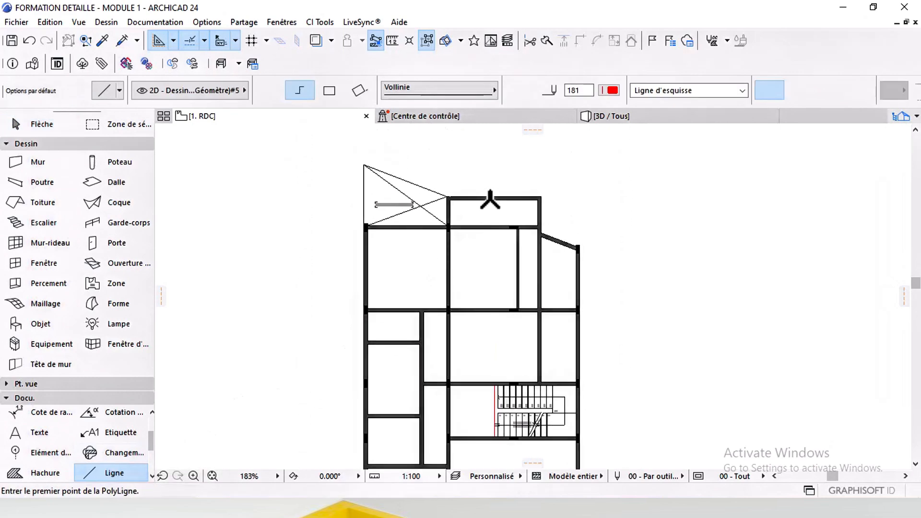
pyautogui.scroll(-2, 490, 199)
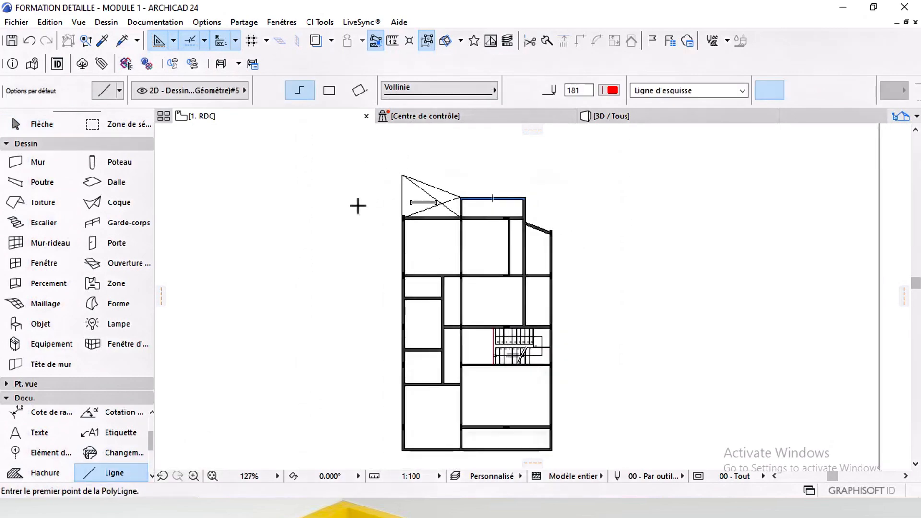
pyautogui.click(257, 198)
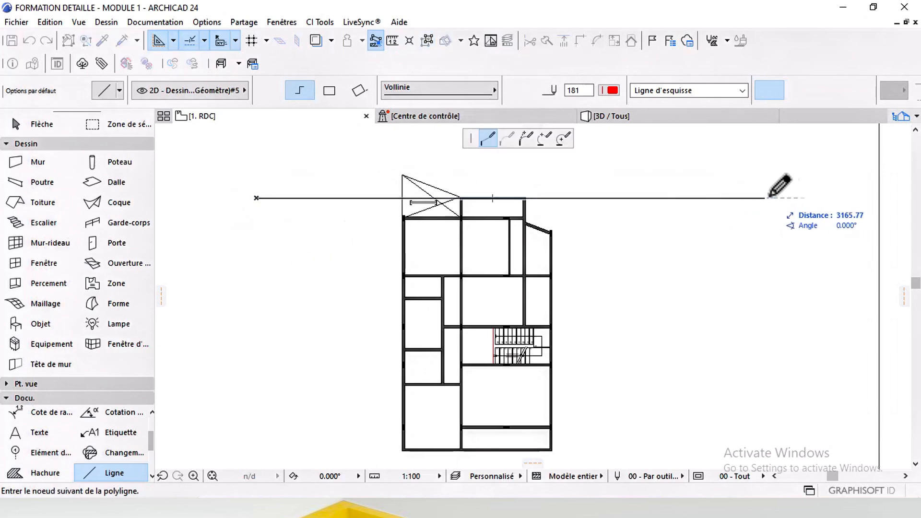
pyautogui.click(796, 198)
pyautogui.click(490, 91)
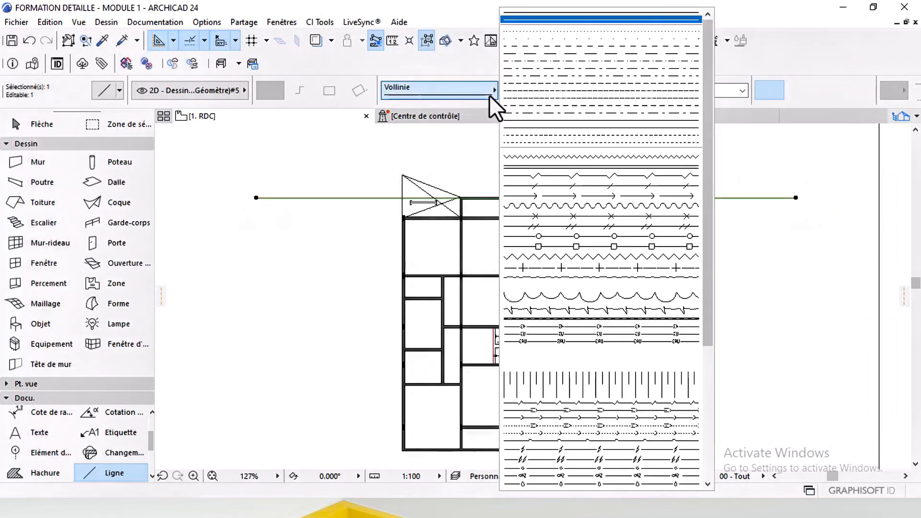
pyautogui.click(542, 76)
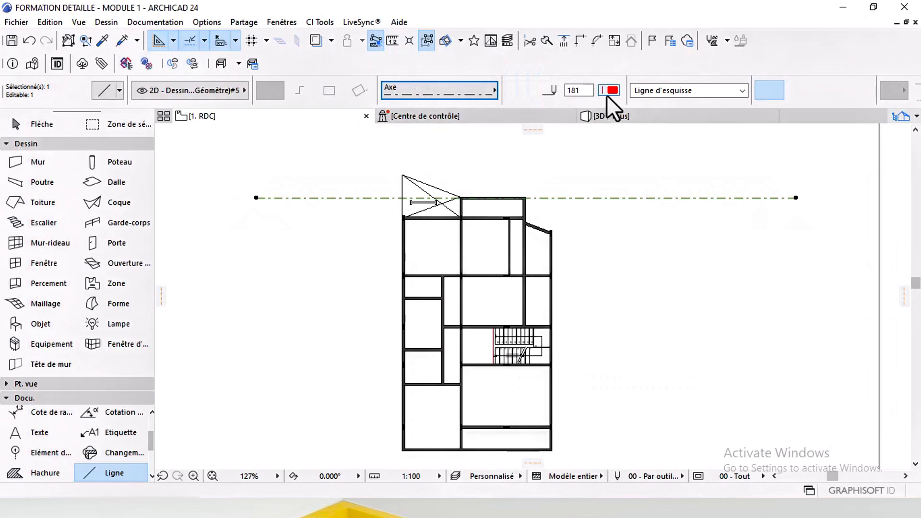
# Make multiple copies of the axis line, starting with the rear facade wall and the next horizontal wall toward the front.
pyautogui.click(28, 124)
pyautogui.scroll(4, 480, 206)
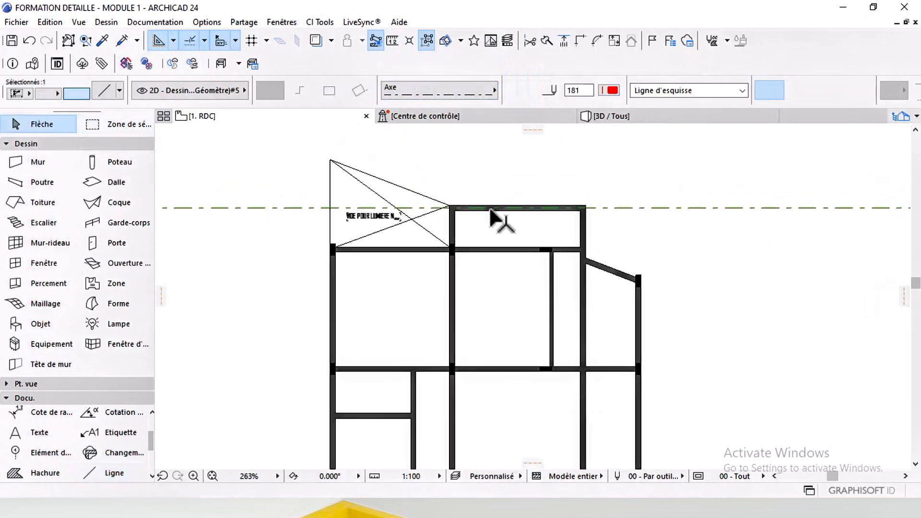
pyautogui.rightClick(531, 170)
pyautogui.moveTo(583, 288)
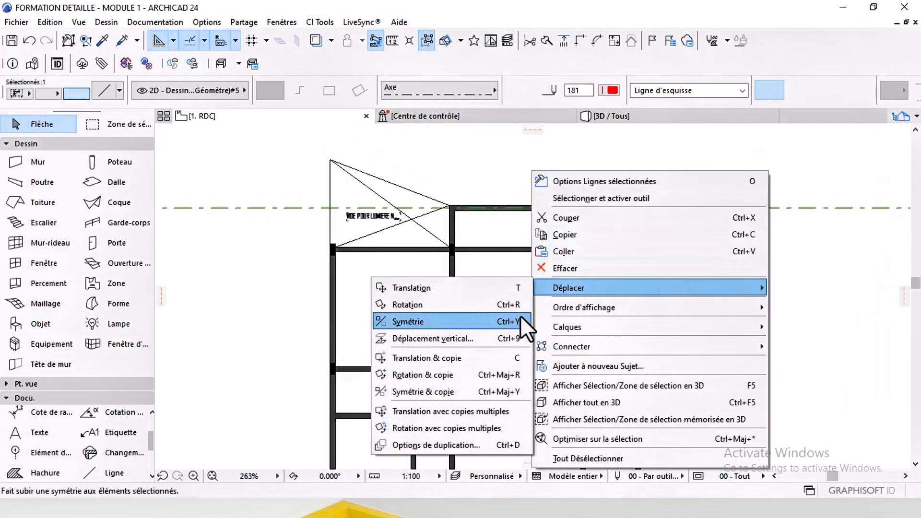
pyautogui.click(457, 409)
pyautogui.scroll(5, 508, 211)
pyautogui.click(529, 185)
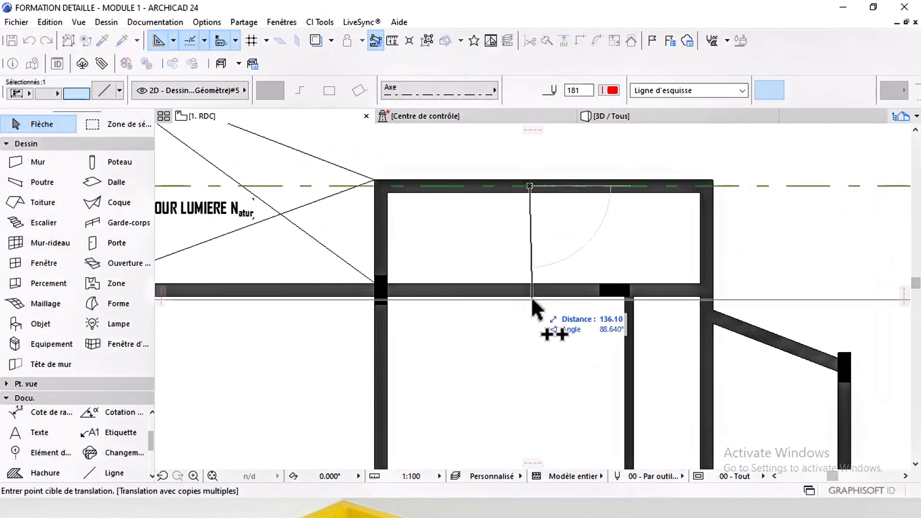
pyautogui.scroll(-4, 528, 287)
pyautogui.moveTo(528, 287); pyautogui.dragTo(537, 243, button='middle')
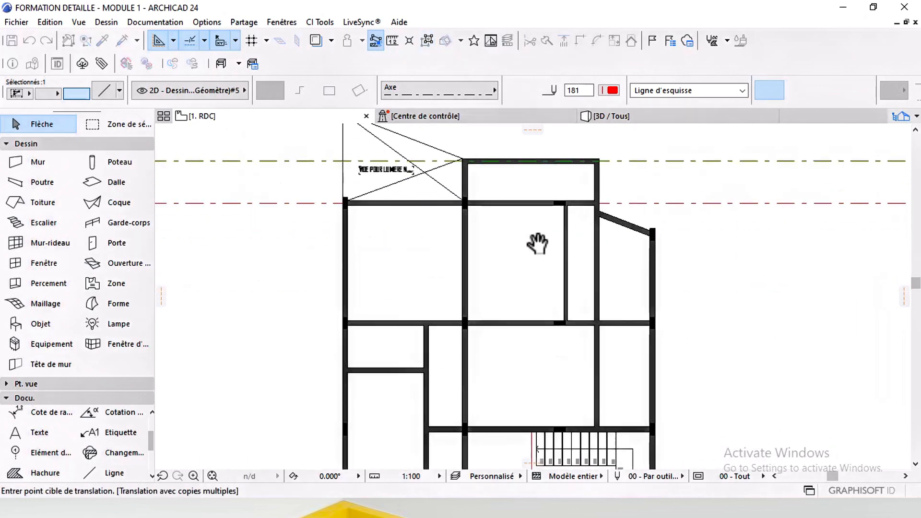
pyautogui.click(525, 322)
# Copy the horizontal axis line onto the remaining horizontal walls, down to the front facade wall, and end the multiple-copy operation.
pyautogui.scroll(5, 456, 288)
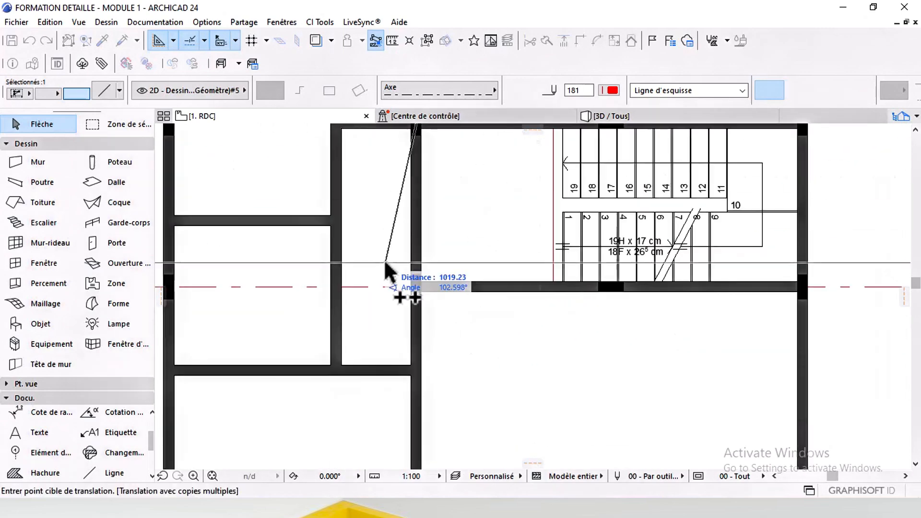
pyautogui.moveTo(461, 324); pyautogui.dragTo(456, 238, button='middle')
pyautogui.click(382, 285)
pyautogui.moveTo(510, 350); pyautogui.dragTo(491, 229, button='middle')
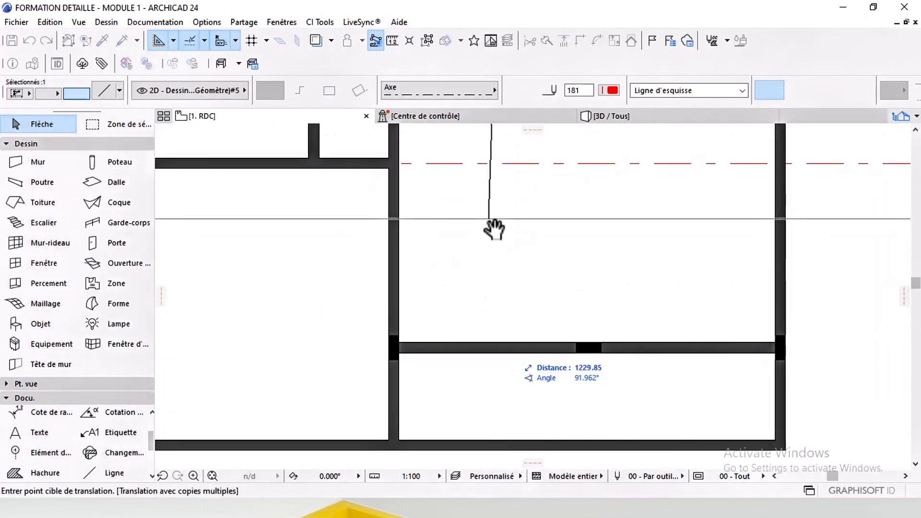
pyautogui.click(504, 347)
pyautogui.moveTo(504, 347)
pyautogui.mouseDown(button='middle')
pyautogui.moveTo(504, 235)
pyautogui.moveTo(507, 332)
pyautogui.mouseUp(button='middle')
pyautogui.click(494, 333)
pyautogui.scroll(-3, 502, 324)
pyautogui.scroll(-2, 508, 263)
pyautogui.moveTo(510, 259); pyautogui.dragTo(513, 344, button='middle')
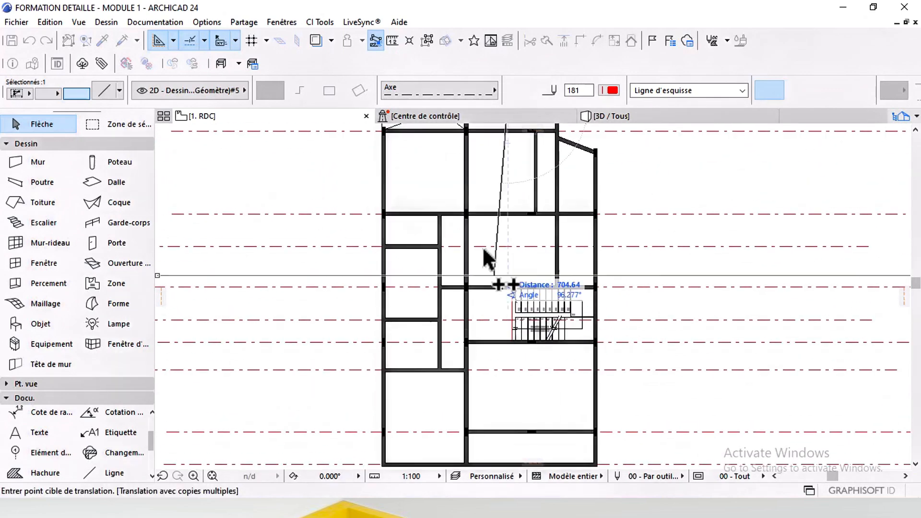
pyautogui.press('Escape')
pyautogui.moveTo(519, 262); pyautogui.dragTo(554, 298, button='middle')
pyautogui.press('Escape')
# Create a vertical axis line along the left outer wall, extending past the front and rear of the building.
pyautogui.click(539, 285)
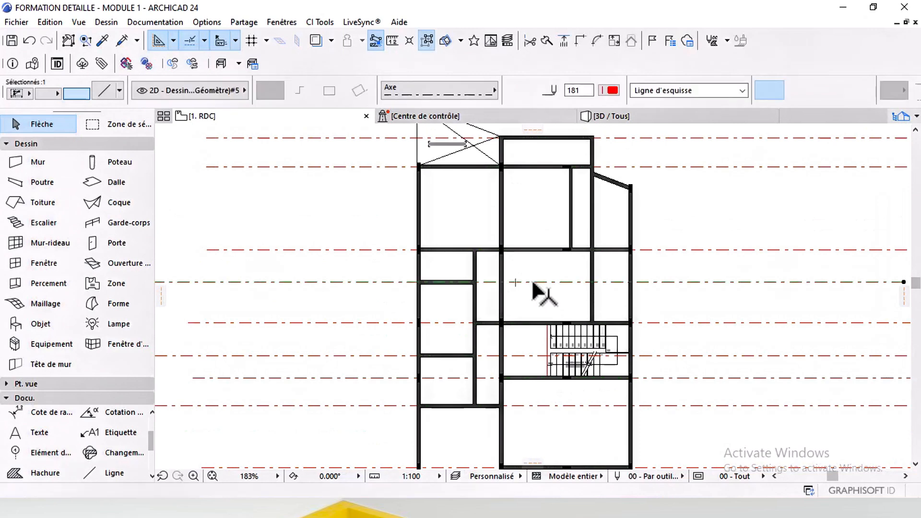
pyautogui.hotkey('ctrl', 'shift', 'd')
pyautogui.click(544, 292)
pyautogui.scroll(-3, 434, 314)
# Make multiple translated copies of the vertical axis line, starting with the partition beside the small left-hand rooms.
pyautogui.rightClick(458, 323)
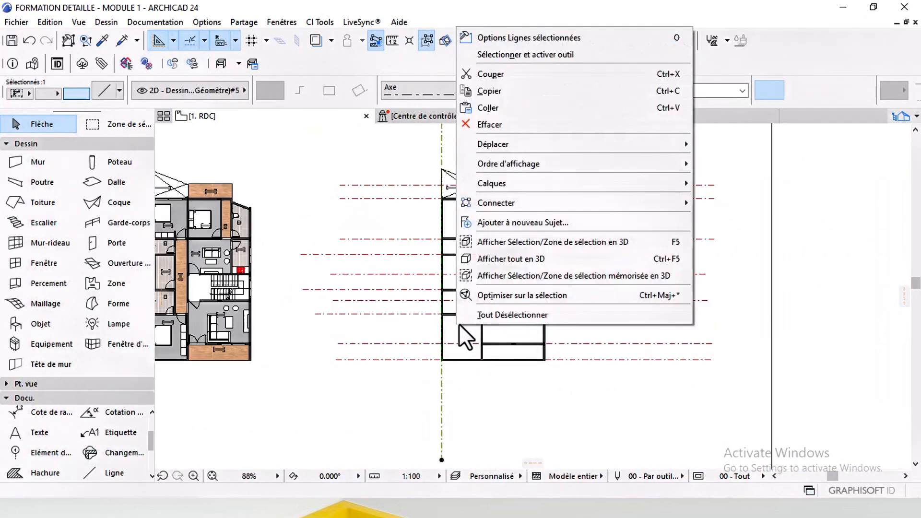
pyautogui.moveTo(623, 163)
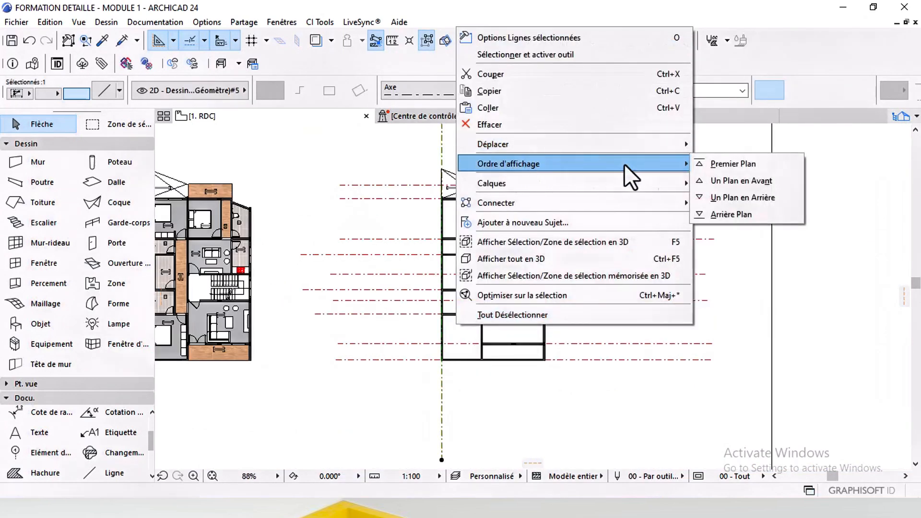
pyautogui.moveTo(623, 143)
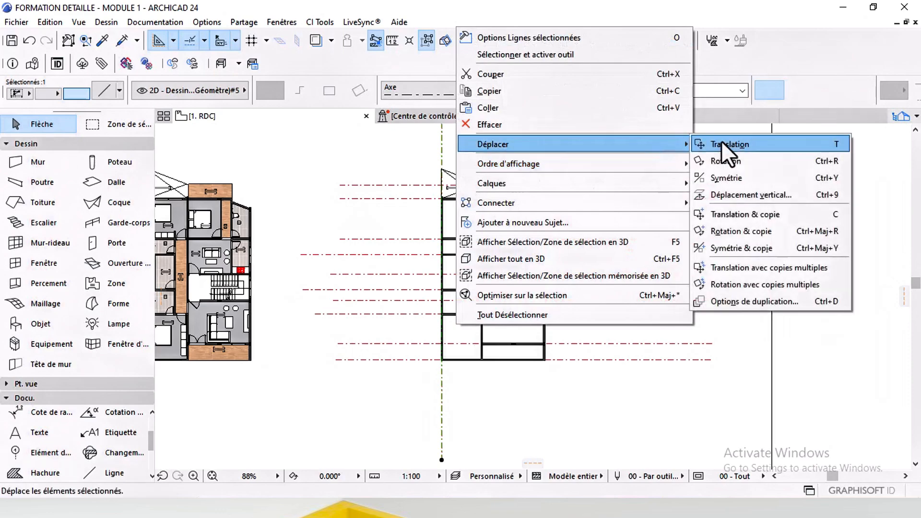
pyautogui.click(747, 265)
pyautogui.scroll(5, 432, 293)
pyautogui.click(403, 294)
pyautogui.scroll(1, 500, 290)
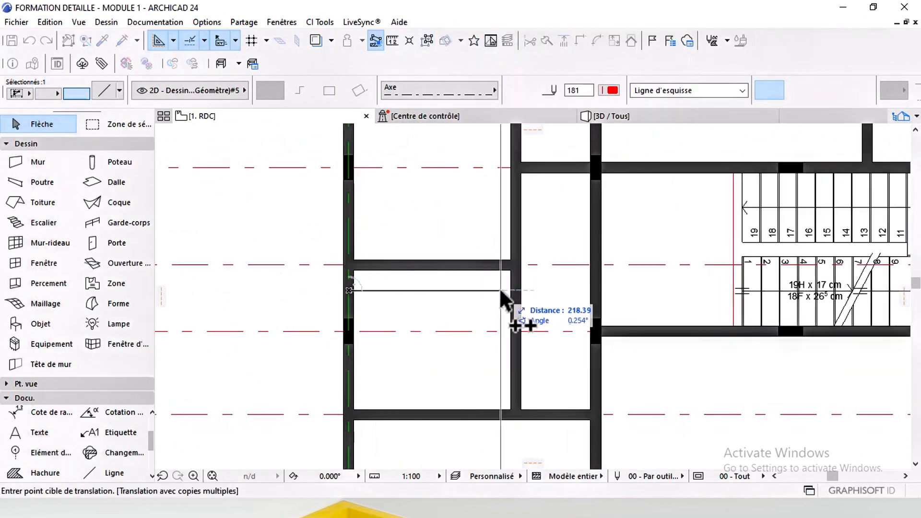
pyautogui.click(517, 291)
pyautogui.scroll(-3, 597, 297)
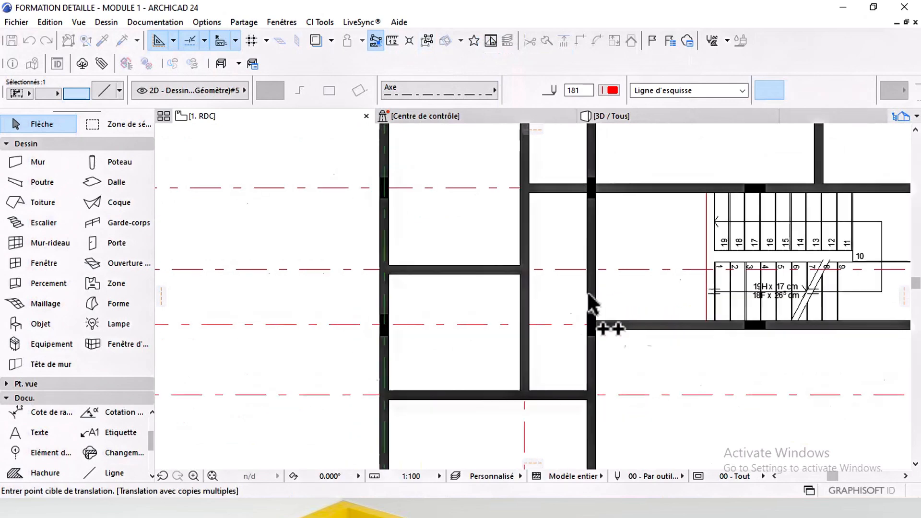
# Place further vertical axis copies on the central wall, the stairwell columns, the right interior wall and the right outer wall.
pyautogui.scroll(3, 494, 288)
pyautogui.click(599, 202)
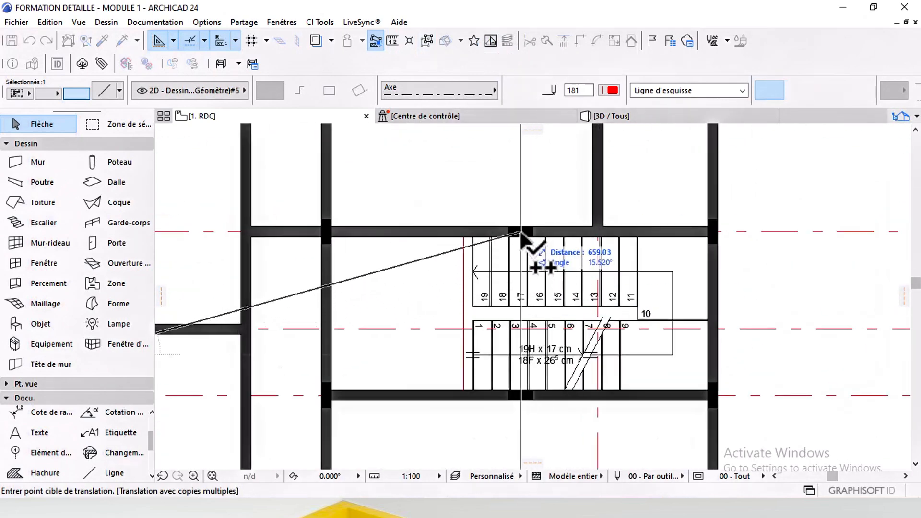
pyautogui.click(522, 232)
pyautogui.scroll(-3, 521, 235)
pyautogui.scroll(3, 520, 241)
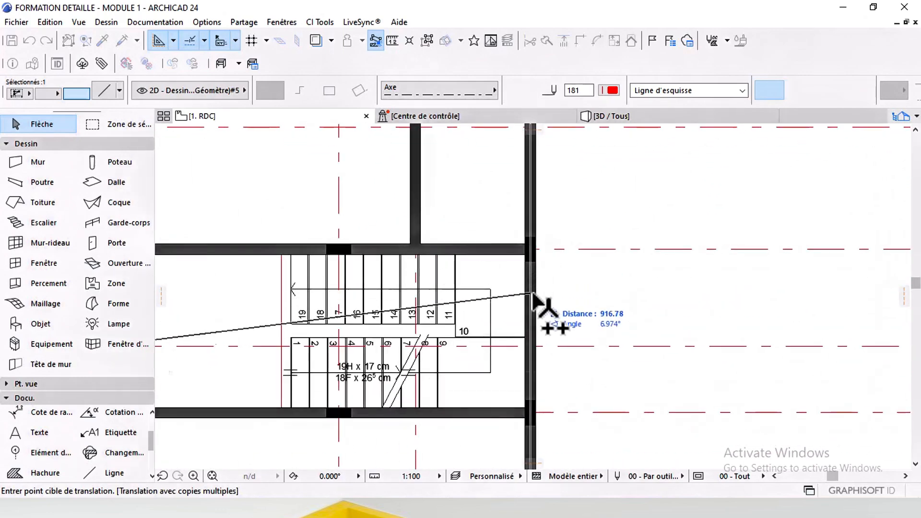
pyautogui.scroll(-3, 523, 291)
pyautogui.moveTo(461, 236); pyautogui.dragTo(470, 297, button='middle')
pyautogui.scroll(3, 438, 295)
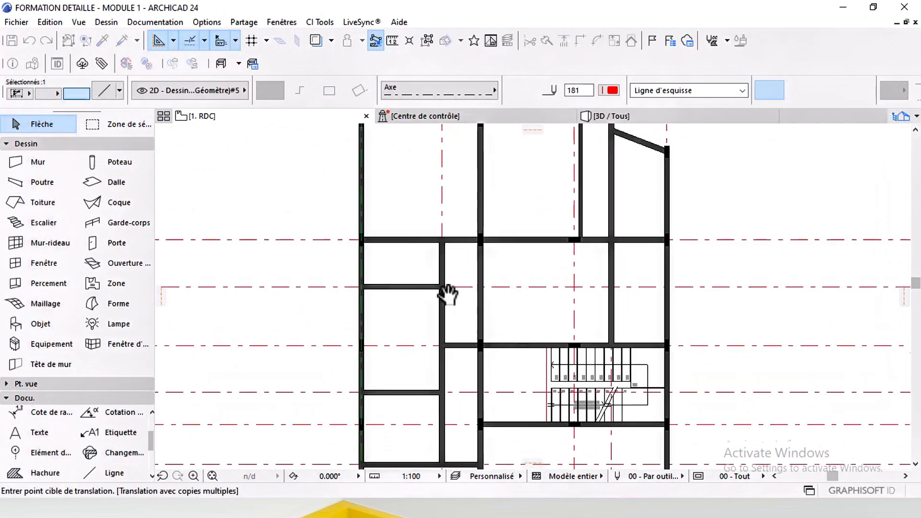
pyautogui.moveTo(477, 287); pyautogui.dragTo(535, 292, button='middle')
pyautogui.moveTo(538, 227); pyautogui.dragTo(514, 298, button='middle')
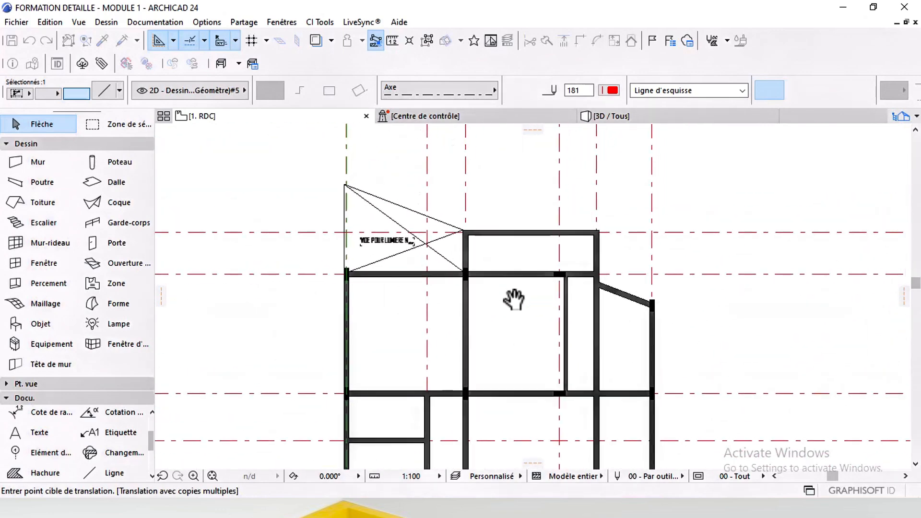
pyautogui.press('Escape')
pyautogui.press('Escape')
# Select all the axis lines together and bring them to the front of the display order.
pyautogui.scroll(-4, 514, 239)
pyautogui.moveTo(610, 317); pyautogui.dragTo(564, 242, button='middle')
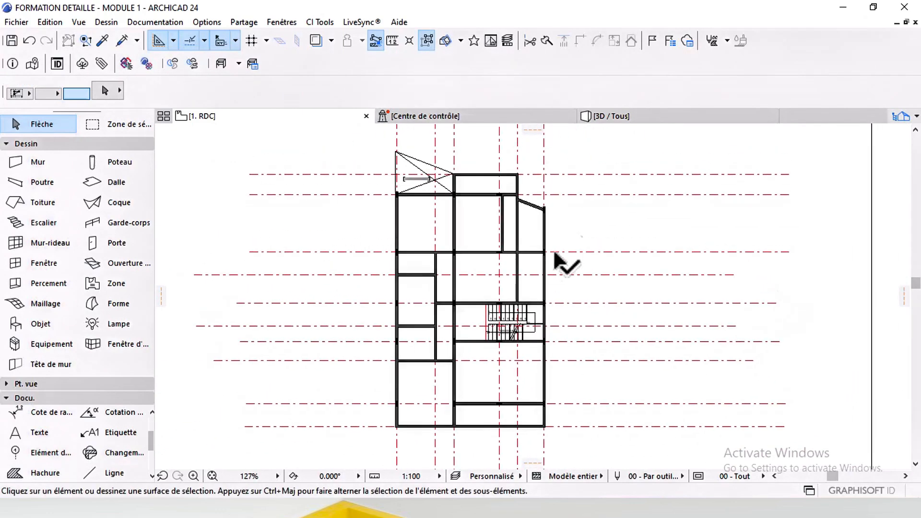
pyautogui.click(696, 160)
pyautogui.moveTo(625, 426); pyautogui.dragTo(634, 337, button='middle')
pyautogui.click(608, 366)
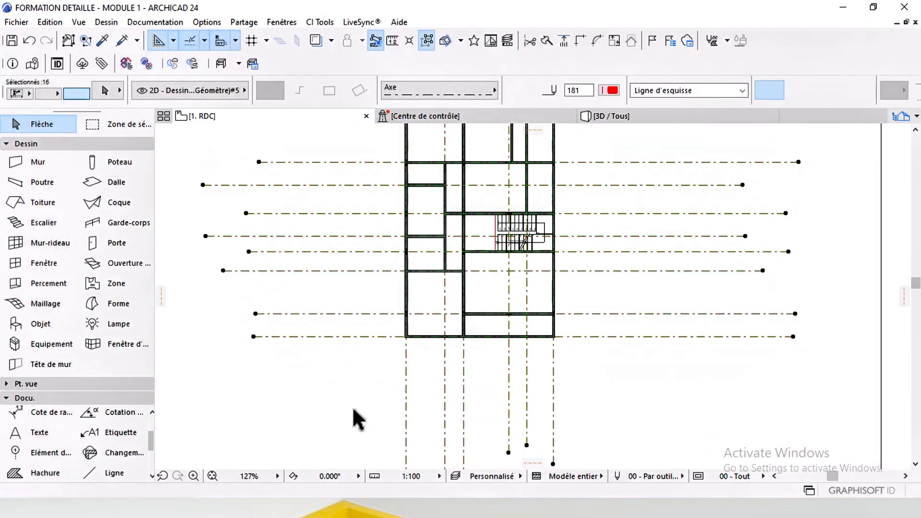
pyautogui.rightClick(355, 385)
pyautogui.click(616, 227)
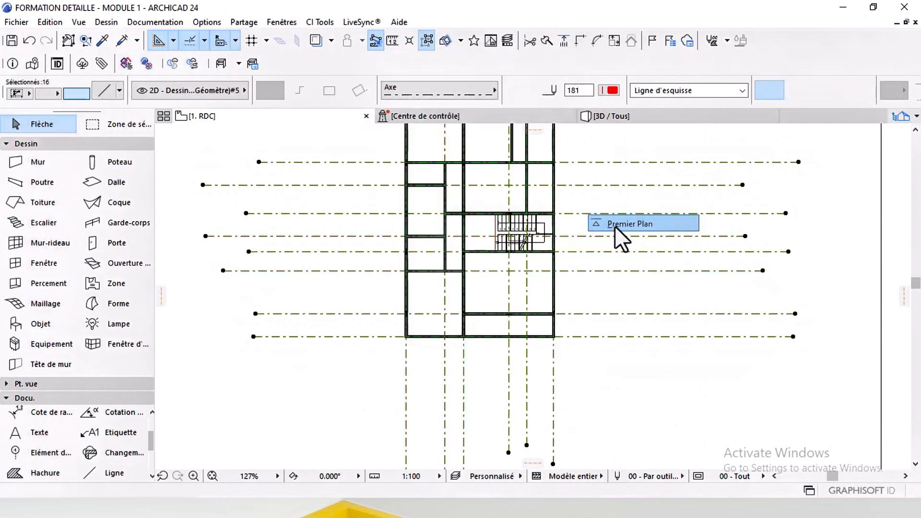
pyautogui.press('Escape')
# Examine how the axis lines run over the walls and columns across the whole plan.
pyautogui.scroll(7, 452, 248)
pyautogui.moveTo(502, 319); pyautogui.dragTo(495, 257, button='middle')
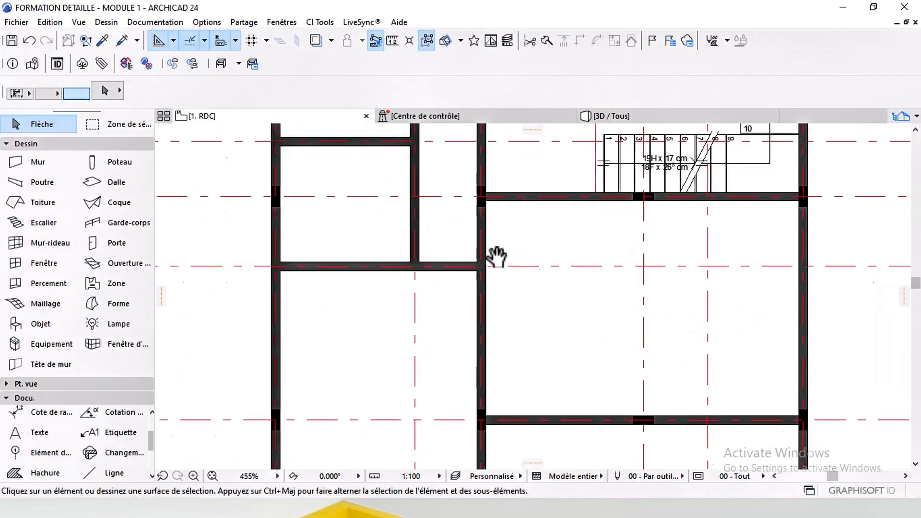
pyautogui.moveTo(449, 322); pyautogui.dragTo(447, 242, button='middle')
pyautogui.scroll(-2, 482, 282)
pyautogui.moveTo(509, 286); pyautogui.dragTo(523, 368, button='middle')
pyautogui.moveTo(508, 208); pyautogui.dragTo(499, 323, button='middle')
pyautogui.moveTo(480, 261); pyautogui.dragTo(486, 302, button='middle')
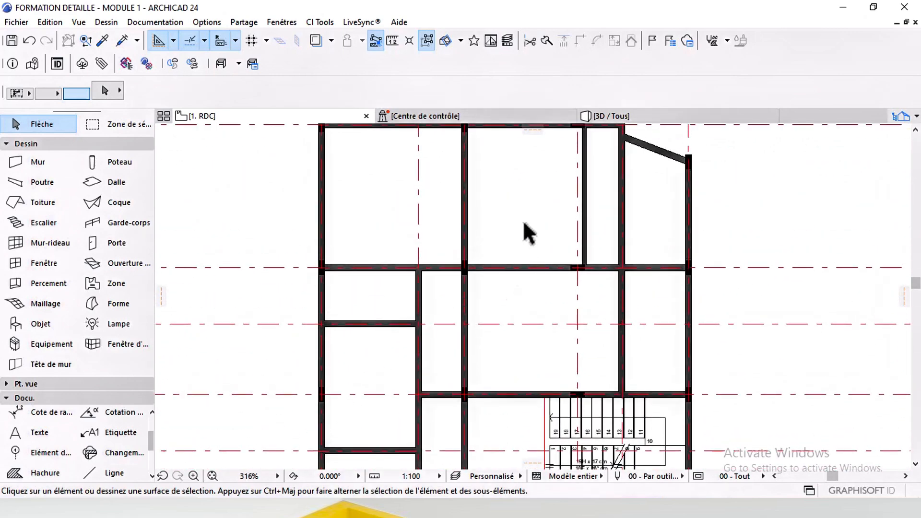
pyautogui.moveTo(524, 223); pyautogui.dragTo(510, 262, button='middle')
pyautogui.scroll(-5, 486, 294)
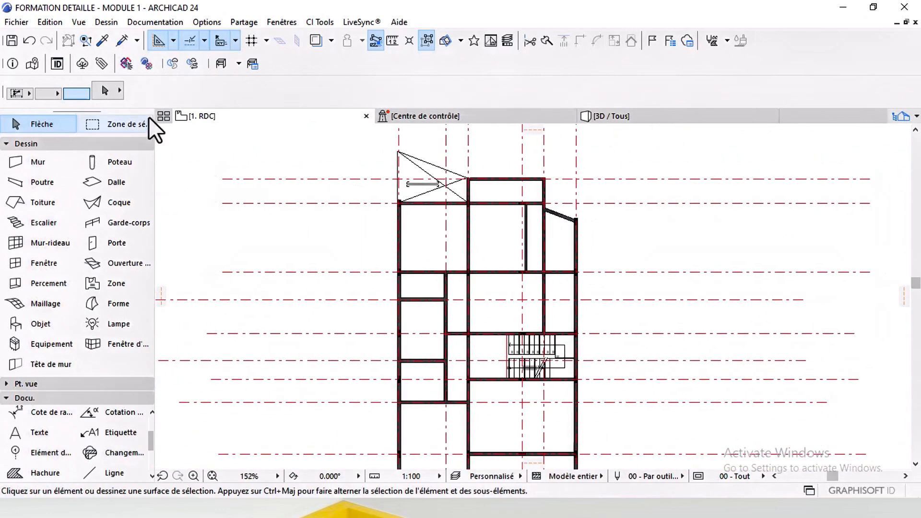
# Enclose the stripped plan in a rectangular marquee and select all the walls inside it.
pyautogui.click(145, 123)
pyautogui.moveTo(362, 186); pyautogui.dragTo(361, 215, button='middle')
pyautogui.click(358, 167)
pyautogui.moveTo(499, 369); pyautogui.dragTo(535, 271, button='middle')
pyautogui.click(593, 425)
pyautogui.click(48, 162)
pyautogui.hotkey('ctrl', 'a')
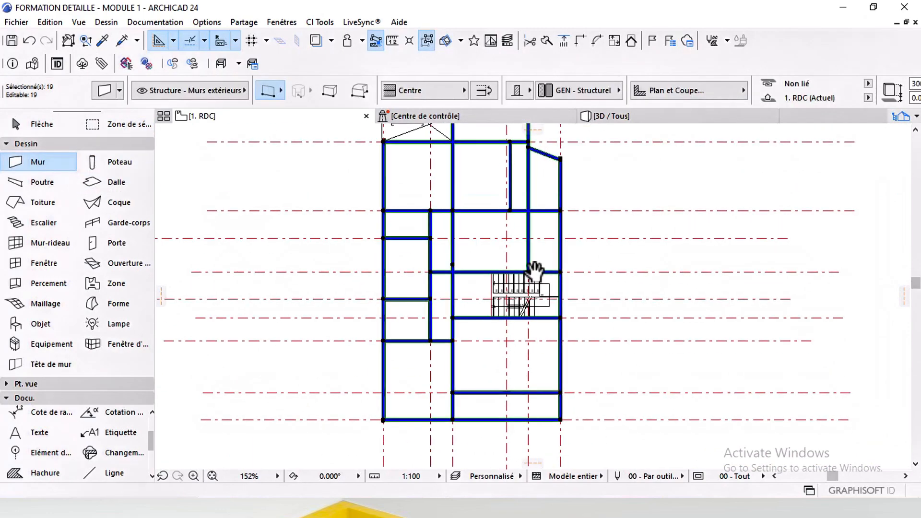
# Set the selected walls' cut-fill foreground to pen 19 and their cut-fill background to a white pen.
pyautogui.hotkey('ctrl', 't')
pyautogui.scroll(-5, 275, 360)
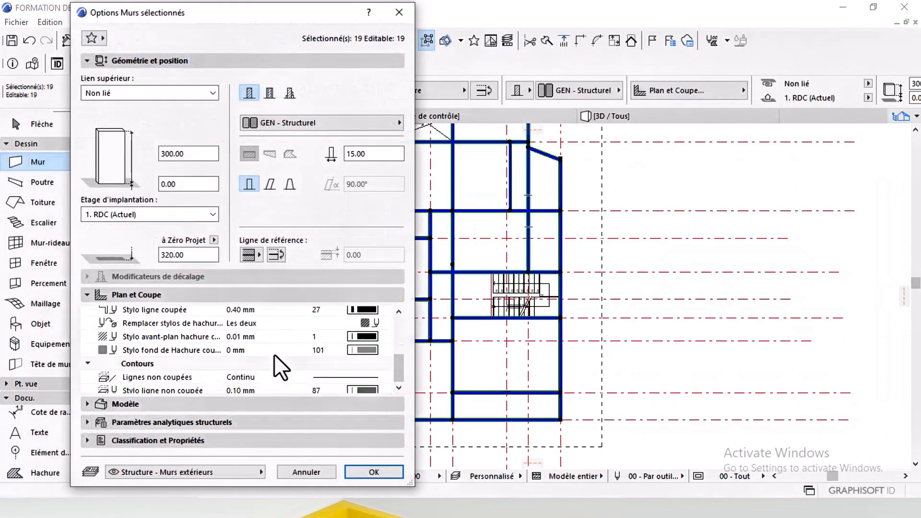
pyautogui.click(361, 350)
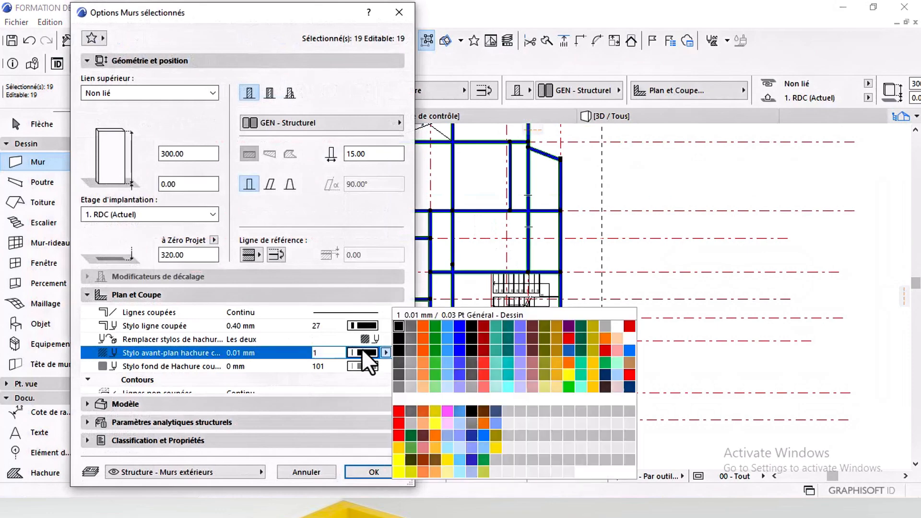
pyautogui.click(615, 327)
pyautogui.click(363, 367)
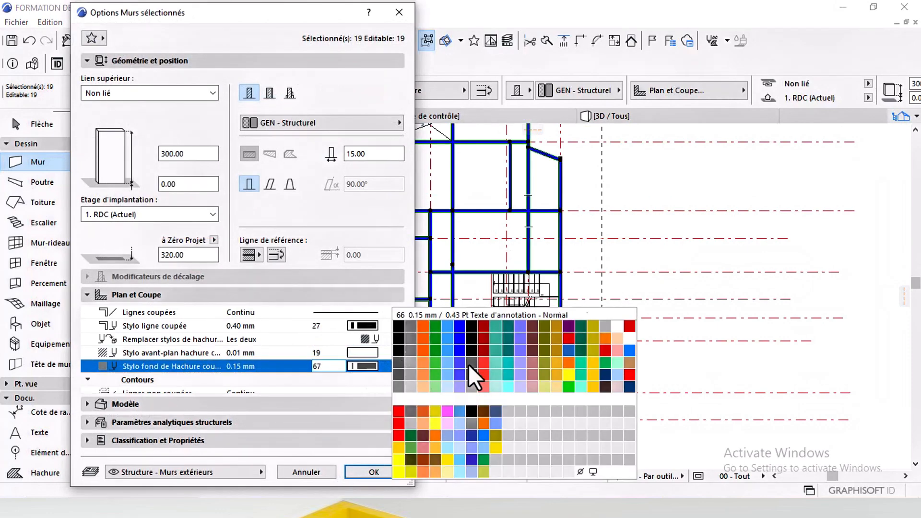
pyautogui.click(610, 336)
pyautogui.press('Return')
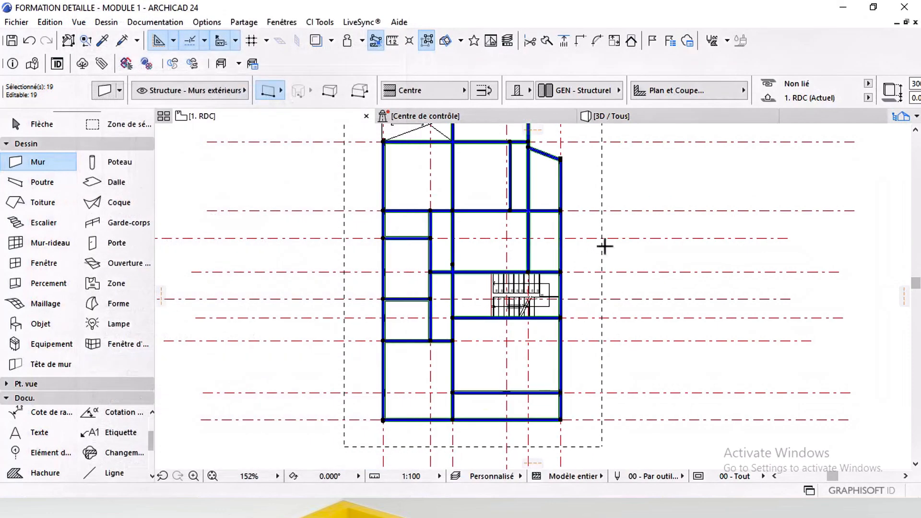
pyautogui.press('Escape')
# Place a horizontal dimension chain across the rear rooms, covering the two outer walls, the central wall and the right interior wall.
pyautogui.moveTo(493, 194); pyautogui.dragTo(508, 278, button='middle')
pyautogui.scroll(3, 463, 240)
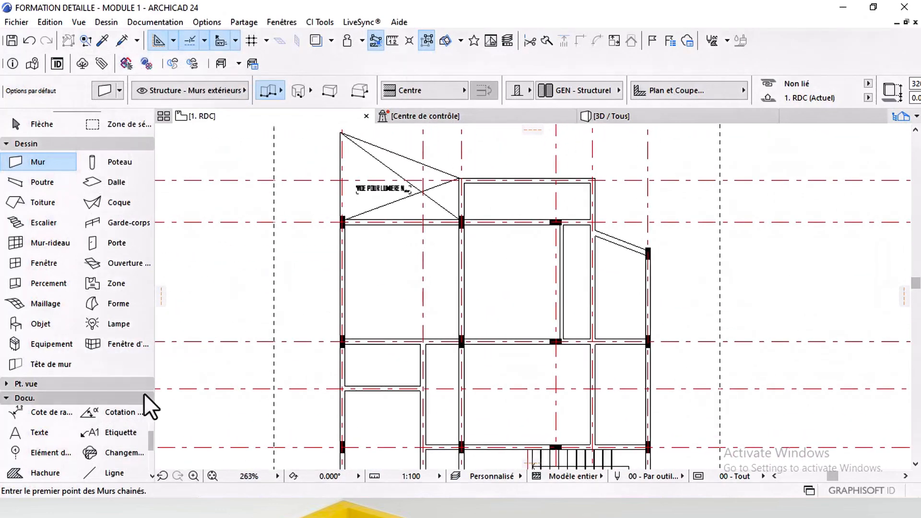
pyautogui.scroll(1, 53, 429)
pyautogui.click(44, 414)
pyautogui.click(342, 250)
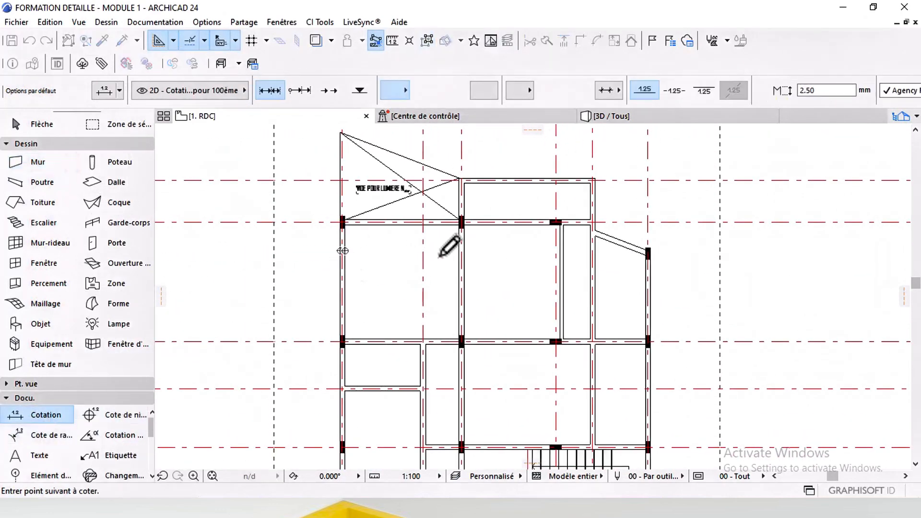
pyautogui.click(462, 257)
pyautogui.click(593, 251)
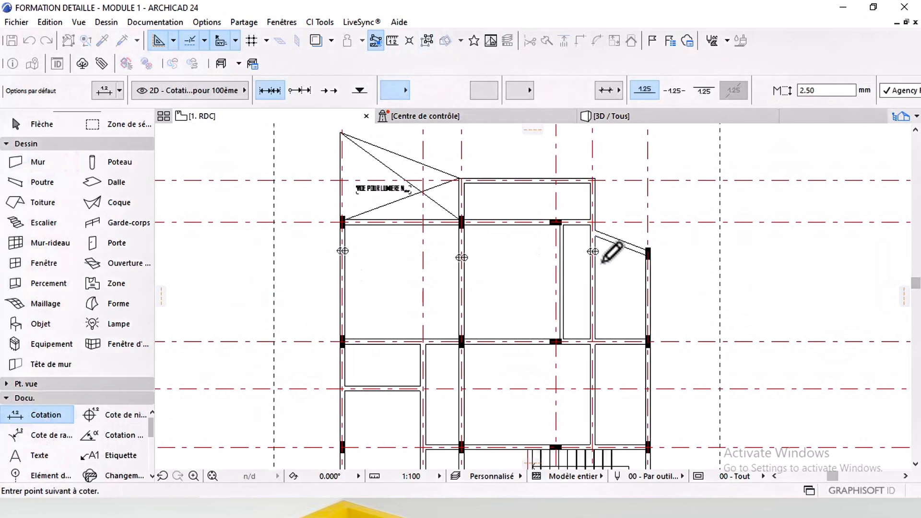
pyautogui.rightClick(652, 276)
pyautogui.click(688, 362)
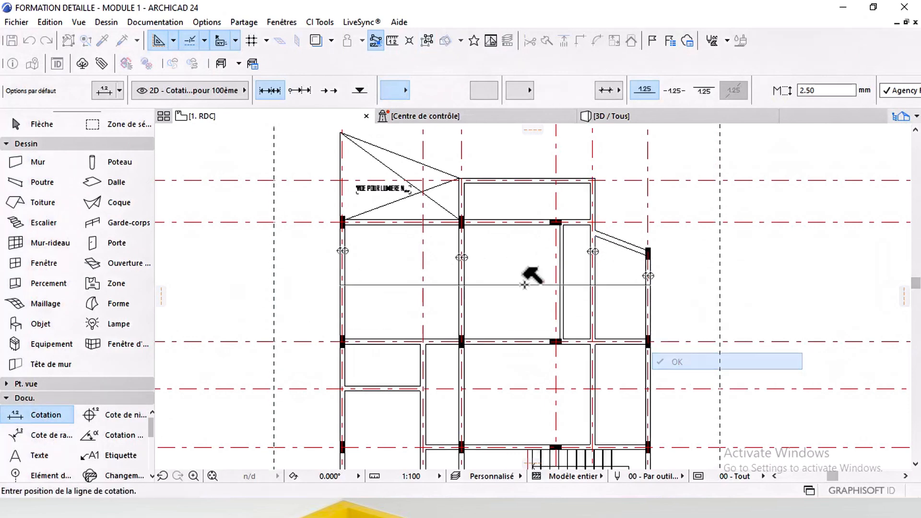
pyautogui.scroll(2, 530, 275)
pyautogui.click(539, 246)
pyautogui.scroll(-2, 485, 254)
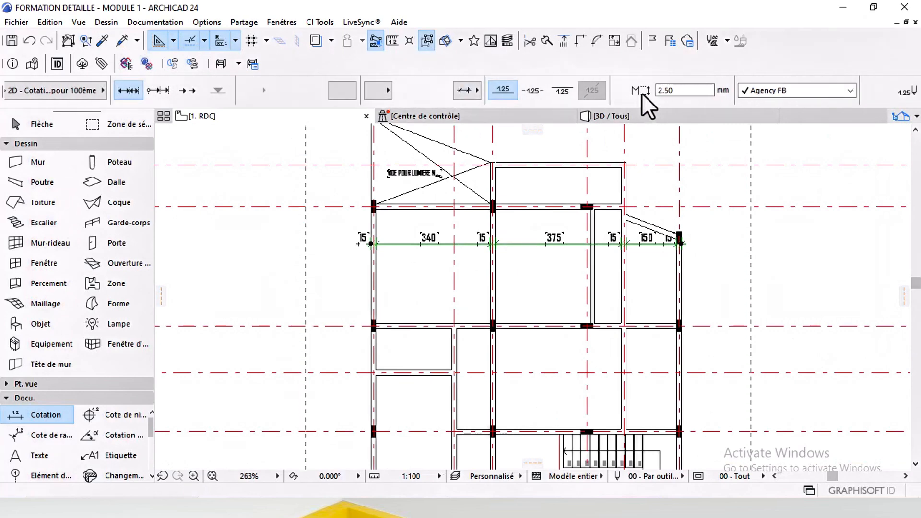
# Set the dimension text height to 1.80 mm for the placed chain and for new dimensions.
pyautogui.write('1.50')
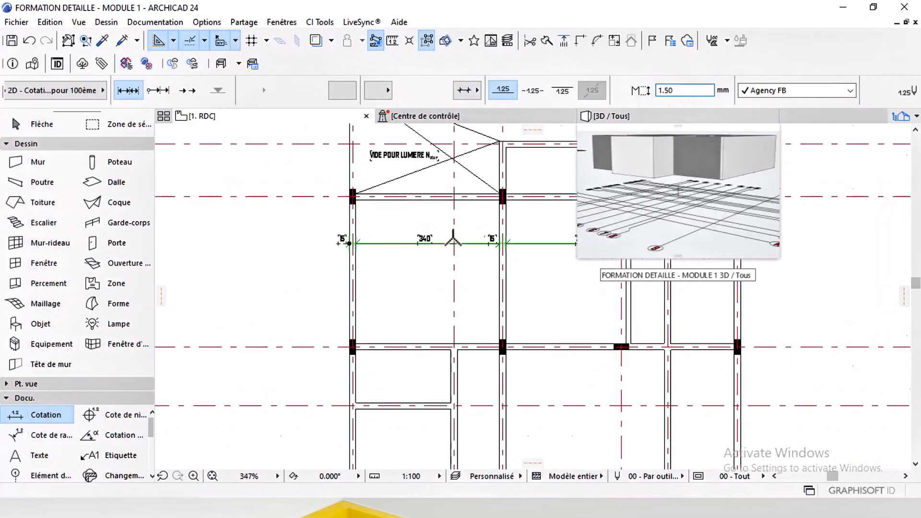
pyautogui.scroll(2, 512, 230)
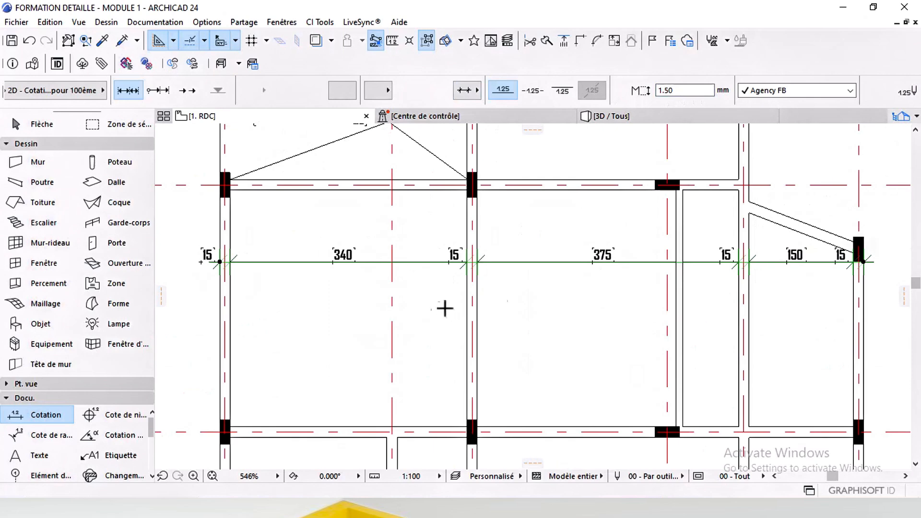
pyautogui.moveTo(690, 90); pyautogui.dragTo(609, 99)
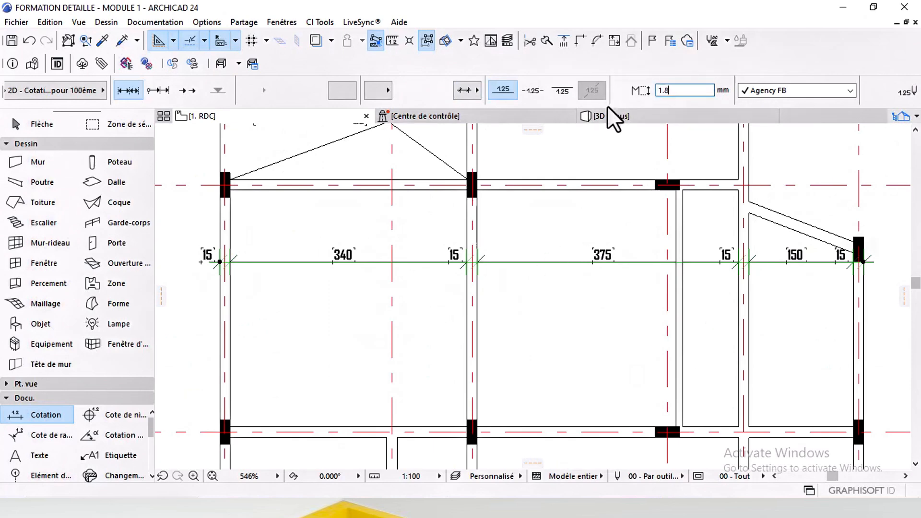
pyautogui.moveTo(550, 260); pyautogui.dragTo(544, 262, button='middle')
pyautogui.press('Escape')
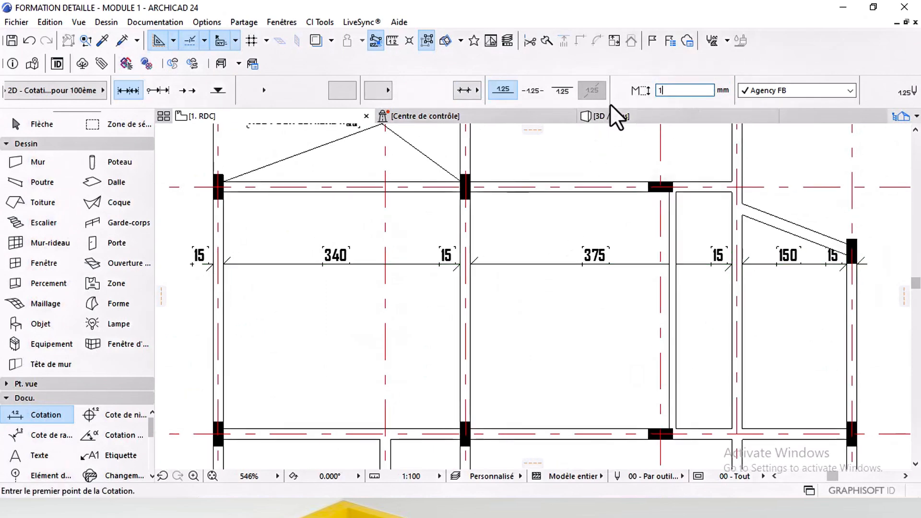
pyautogui.press('Return')
# Place a vertical dimension chain through the left-hand rooms, covering every horizontal wall from the rear beam to the front outer wall.
pyautogui.scroll(-2, 508, 240)
pyautogui.moveTo(428, 259); pyautogui.dragTo(440, 232, button='middle')
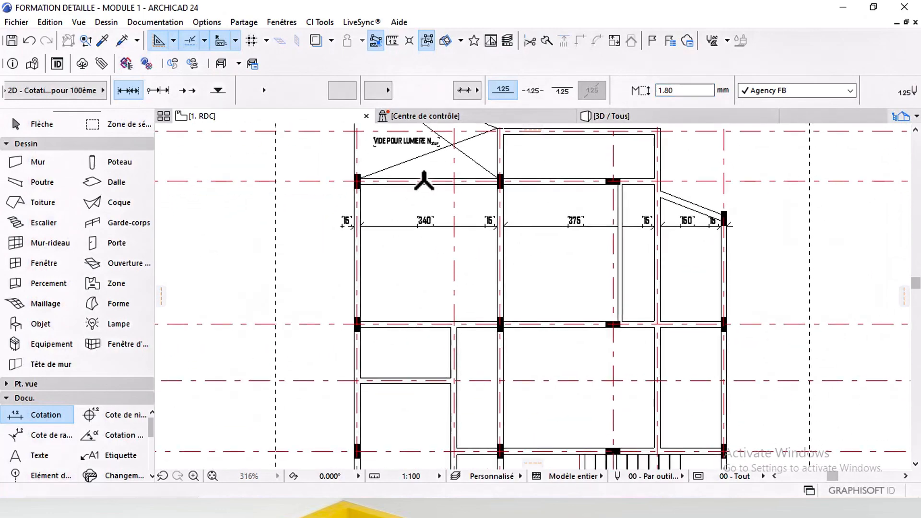
pyautogui.moveTo(427, 312); pyautogui.dragTo(421, 218, button='middle')
pyautogui.moveTo(432, 326); pyautogui.dragTo(439, 239, button='middle')
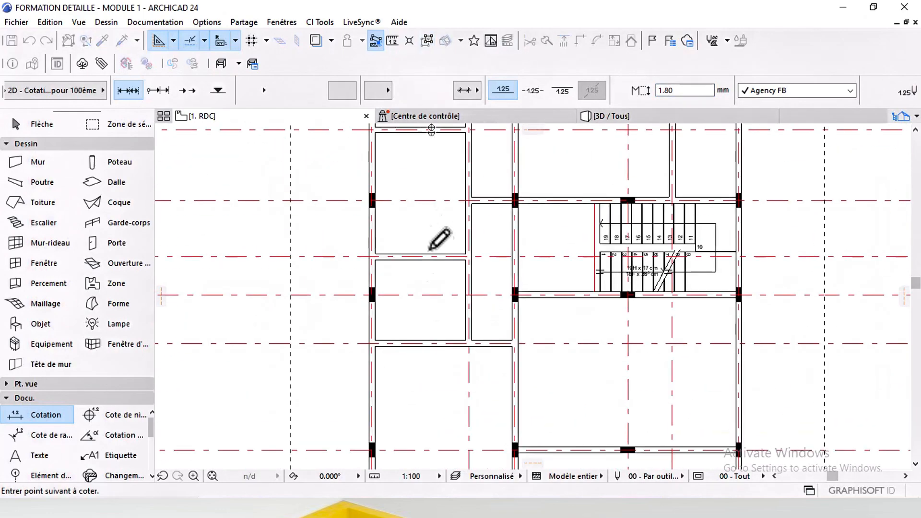
pyautogui.click(432, 254)
pyautogui.click(431, 260)
pyautogui.moveTo(429, 311); pyautogui.dragTo(431, 218, button='middle')
pyautogui.click(435, 247)
pyautogui.click(435, 252)
pyautogui.moveTo(440, 332); pyautogui.dragTo(439, 266, button='middle')
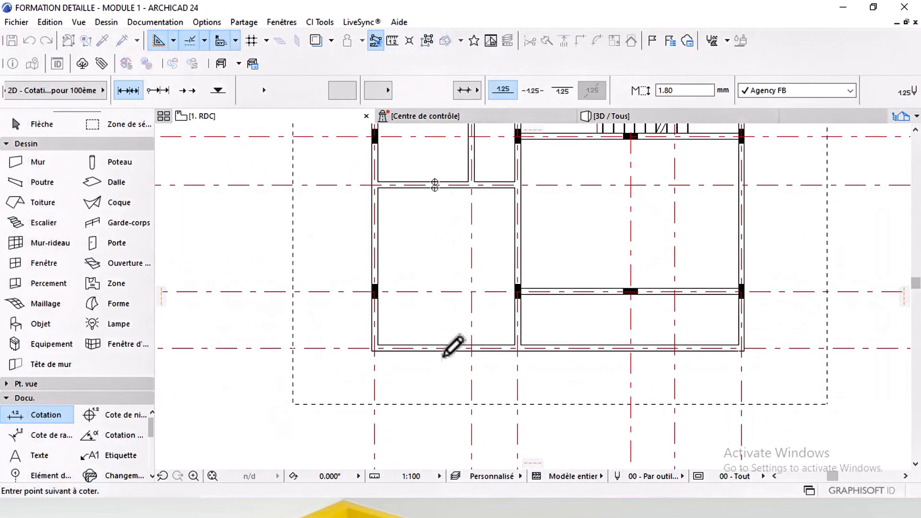
pyautogui.rightClick(443, 350)
pyautogui.click(490, 431)
pyautogui.scroll(-2, 487, 360)
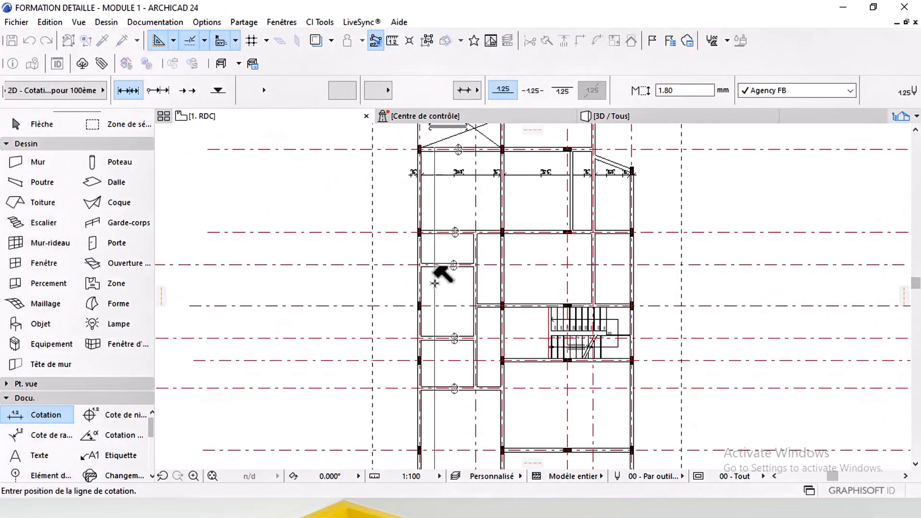
pyautogui.click(432, 290)
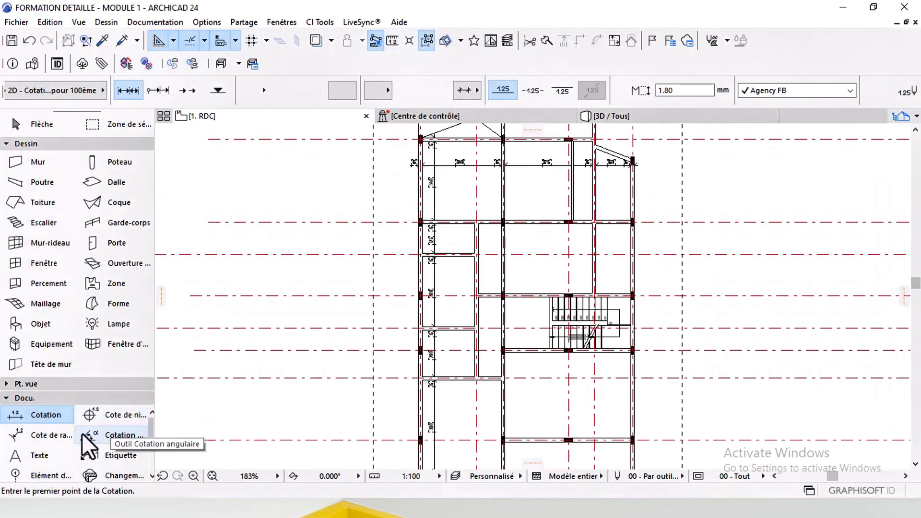
# Add a text label reading "1. Ptr 15x40" in the light void, just above the rear-left beam.
pyautogui.click(39, 455)
pyautogui.moveTo(428, 253); pyautogui.dragTo(430, 338, button='middle')
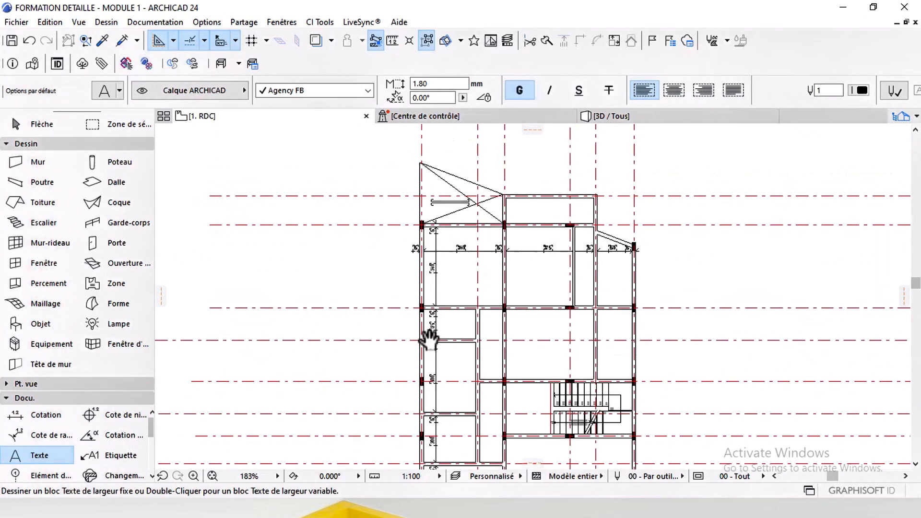
pyautogui.scroll(6, 448, 211)
pyautogui.click(456, 242)
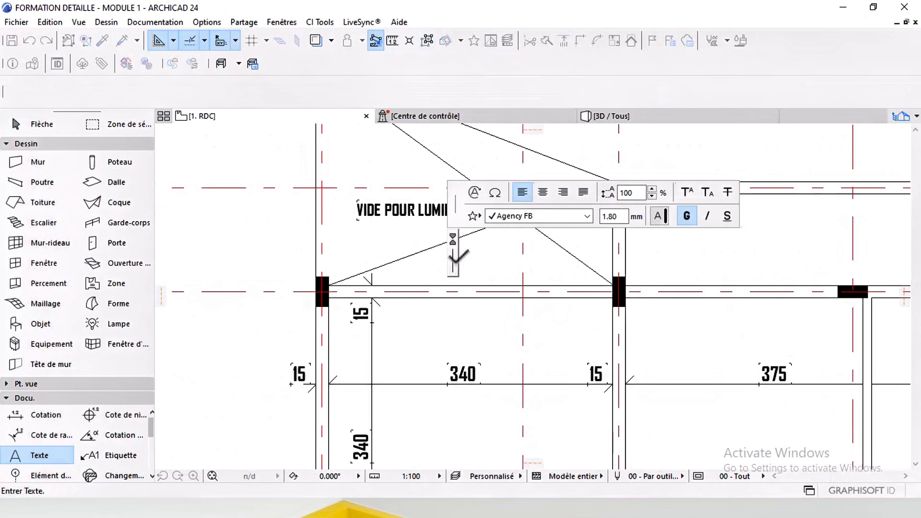
pyautogui.write('1. ')
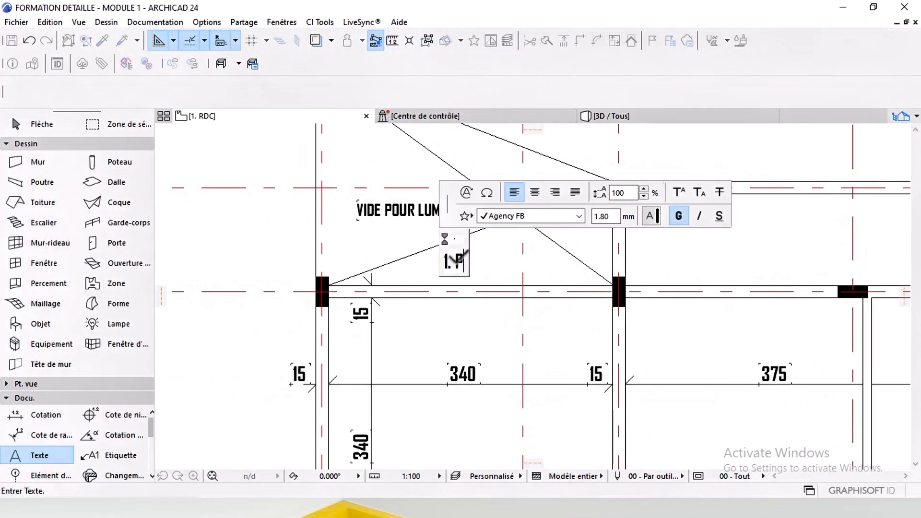
pyautogui.write('Ptr')
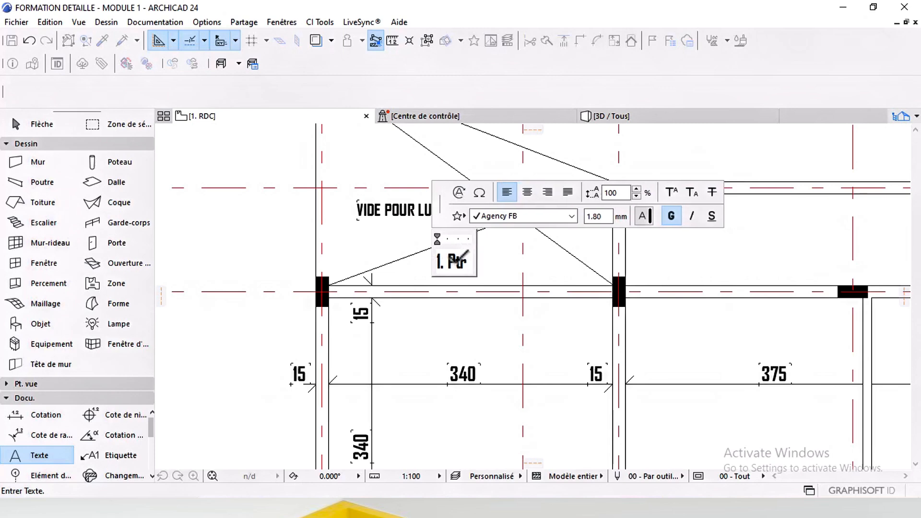
pyautogui.write(' 15')
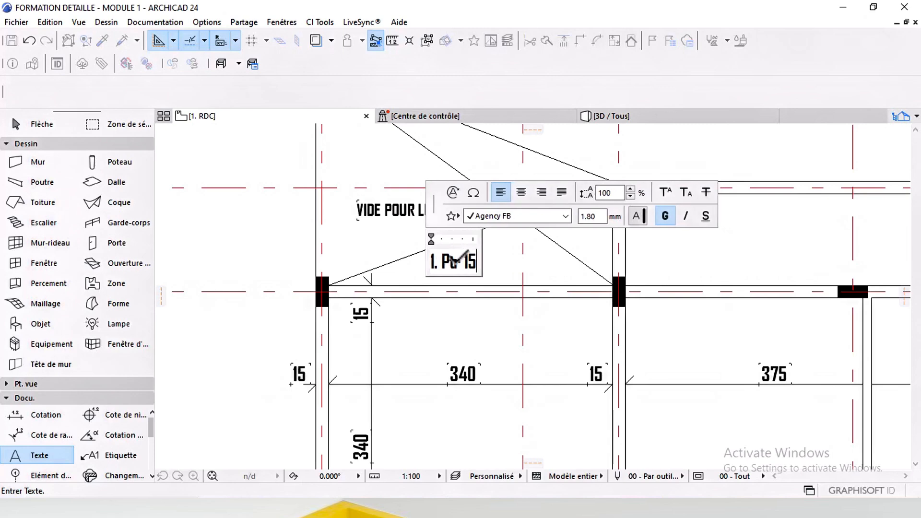
pyautogui.write('x')
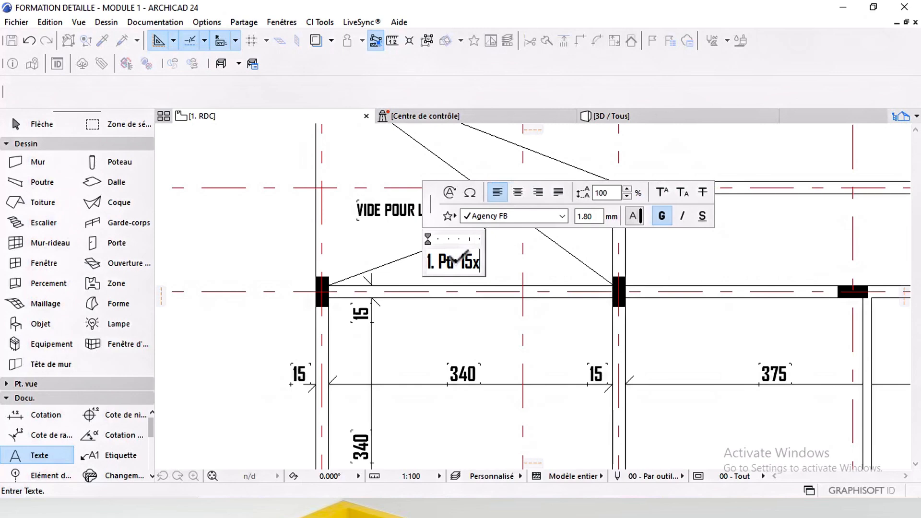
pyautogui.write('50')
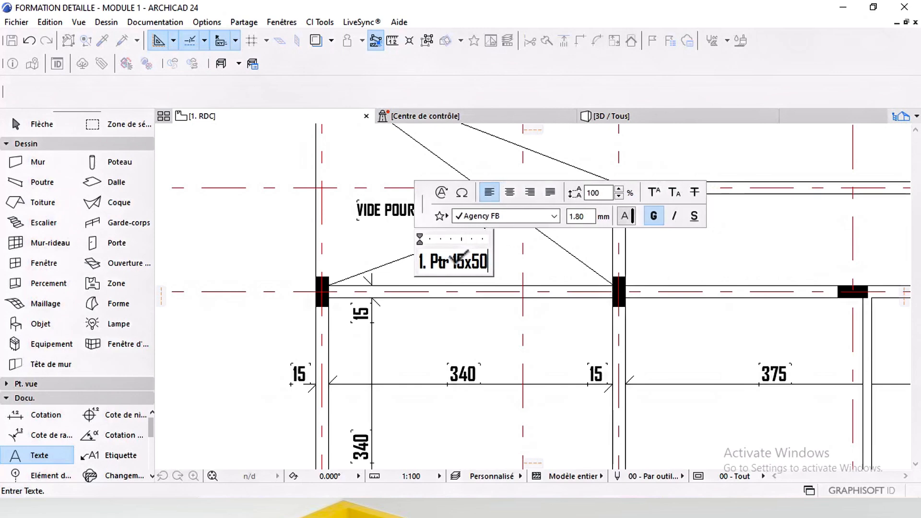
pyautogui.press('BackSpace')
pyautogui.press('BackSpace')
pyautogui.write('40')
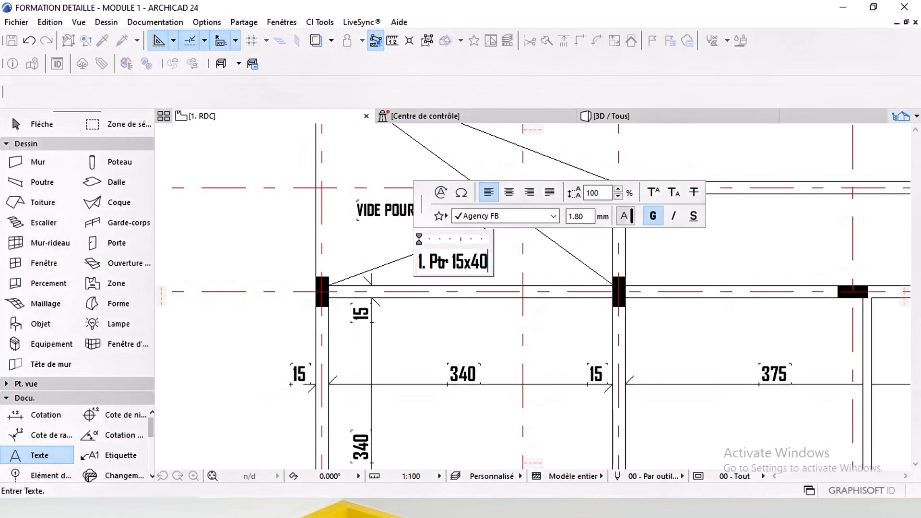
# Put the section size in parentheses so the beam label reads "1. Ptr (15x40)".
pyautogui.click(829, 508)
pyautogui.click(800, 445)
pyautogui.write(')')
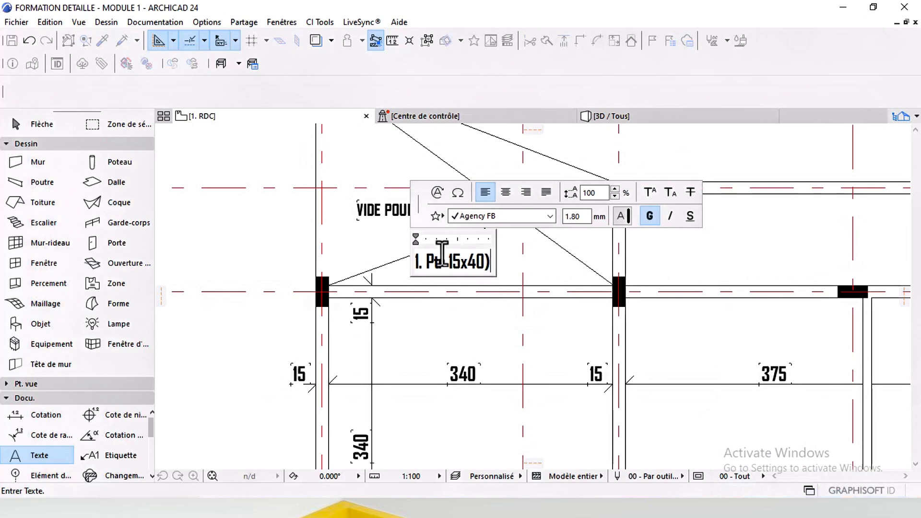
pyautogui.click(451, 264)
pyautogui.write('(')
pyautogui.click(504, 343)
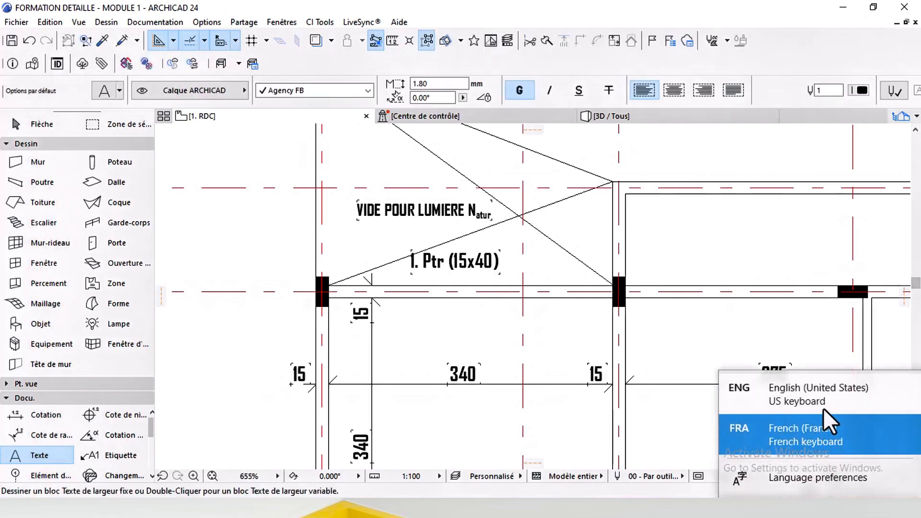
pyautogui.click(835, 424)
# Move the beam label down so that it sits just above the rear-left beam.
pyautogui.click(15, 123)
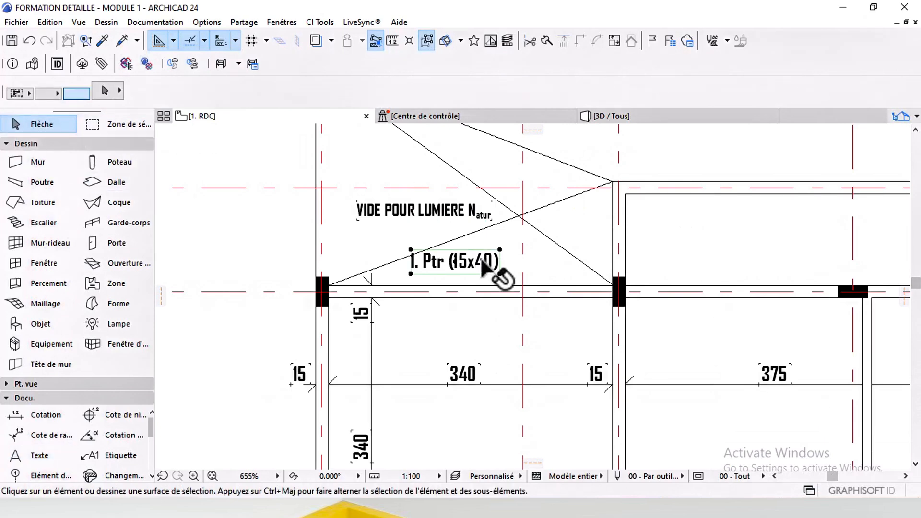
pyautogui.click(497, 271)
pyautogui.scroll(4, 496, 272)
pyautogui.moveTo(508, 275); pyautogui.dragTo(507, 298)
pyautogui.click(507, 298)
# Copy the beam label above three more left-hand beams: below the first room, below the 200 room, and on the front column axis.
pyautogui.scroll(-6, 507, 298)
pyautogui.moveTo(503, 420); pyautogui.dragTo(488, 222, button='middle')
pyautogui.click(493, 305)
pyautogui.moveTo(494, 353); pyautogui.dragTo(493, 148, button='middle')
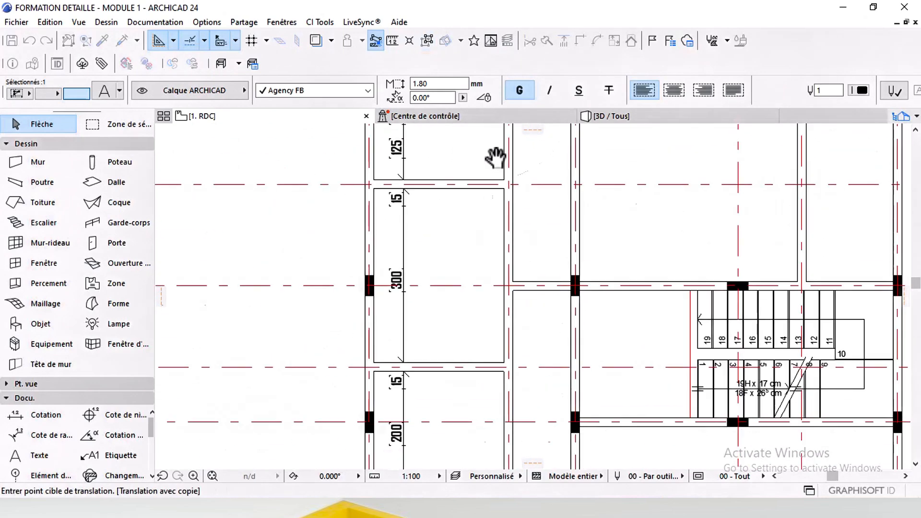
pyautogui.moveTo(494, 288); pyautogui.dragTo(494, 191, button='middle')
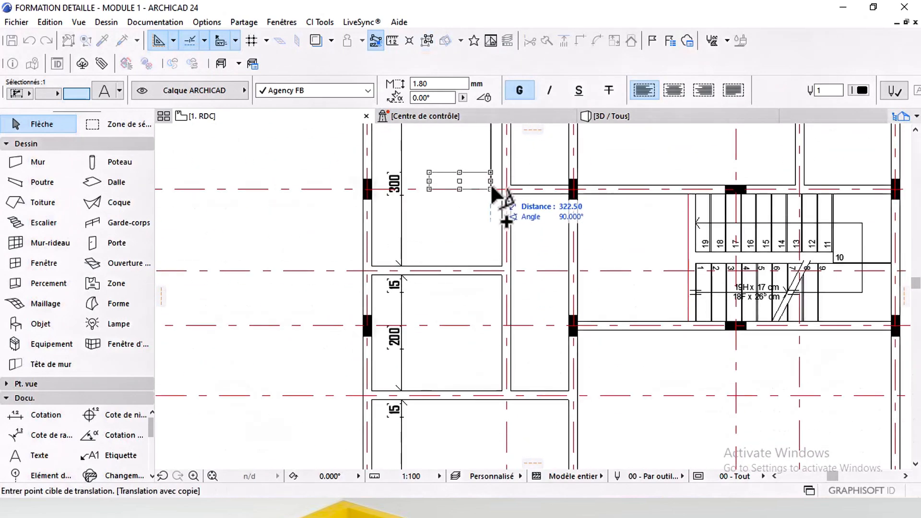
pyautogui.moveTo(493, 283); pyautogui.dragTo(486, 183, button='middle')
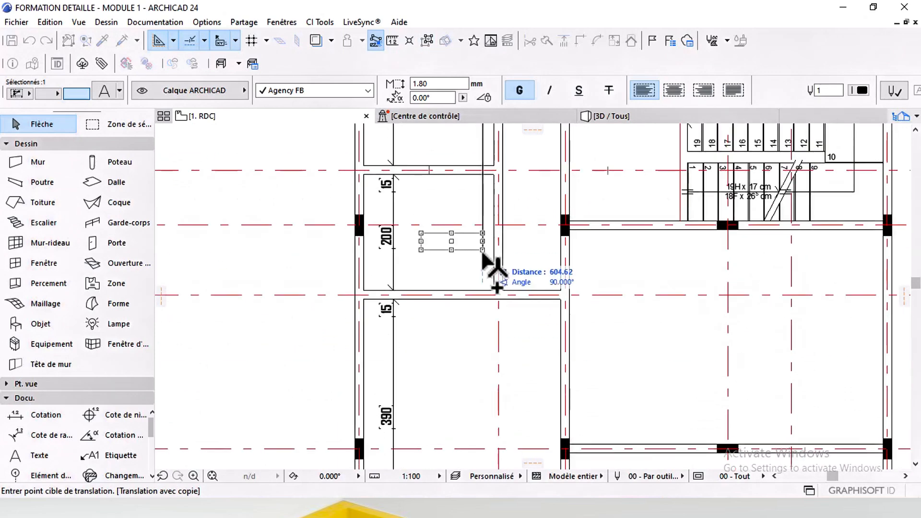
pyautogui.click(485, 289)
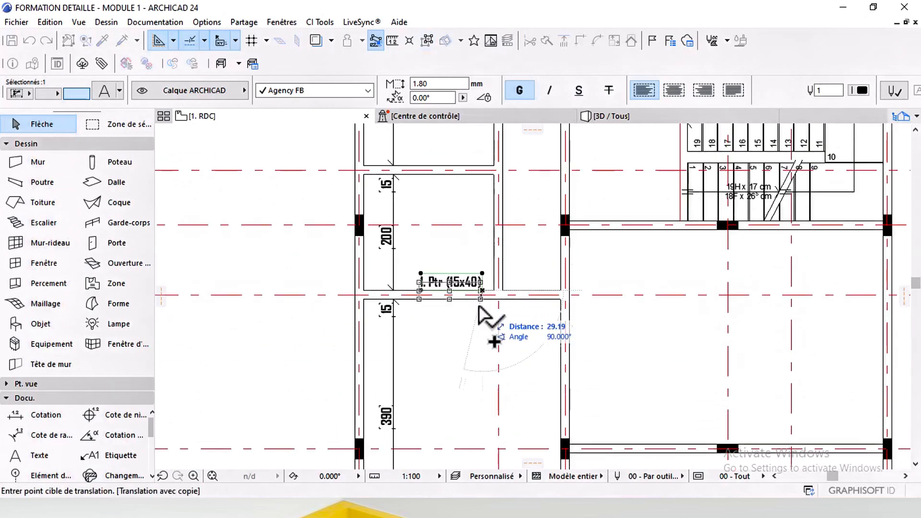
pyautogui.moveTo(487, 315); pyautogui.dragTo(487, 187, button='middle')
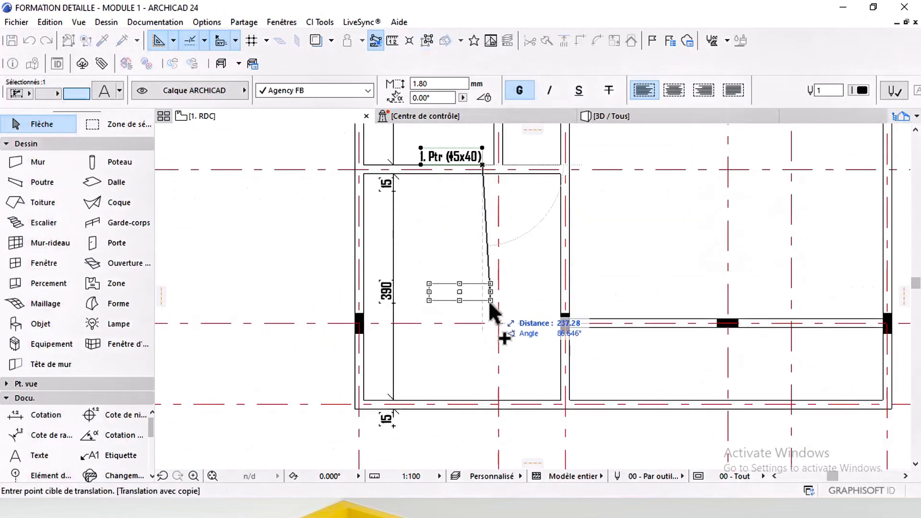
pyautogui.click(565, 323)
# Stretch the wall on the front column axis from the central column to the left outer column, 356.51 long.
pyautogui.click(567, 325)
pyautogui.click(566, 324)
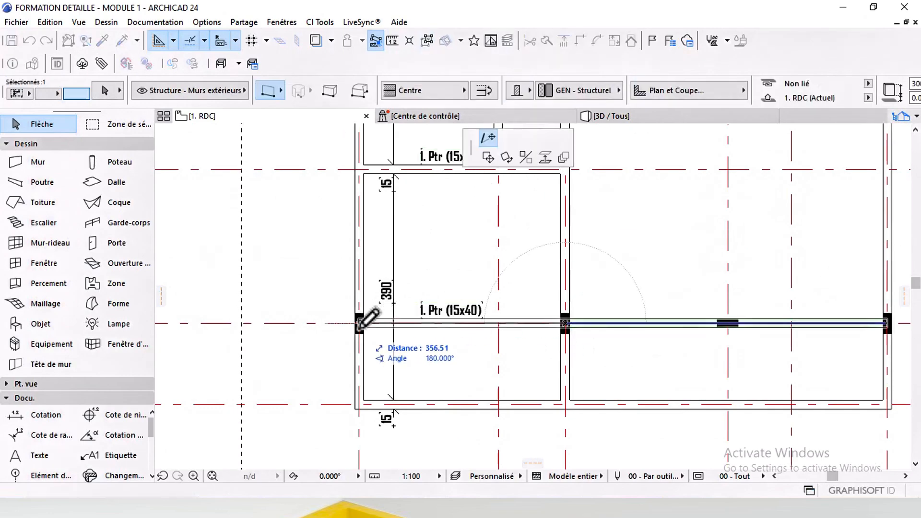
pyautogui.click(360, 323)
pyautogui.press('Escape')
# Review the plan from the front beams up to the rear rooms, checking the placed beam labels and dimension chains.
pyautogui.scroll(-3, 480, 226)
pyautogui.scroll(-1, 479, 223)
pyautogui.moveTo(490, 227); pyautogui.dragTo(451, 313, button='middle')
pyautogui.moveTo(499, 282); pyautogui.dragTo(497, 349, button='middle')
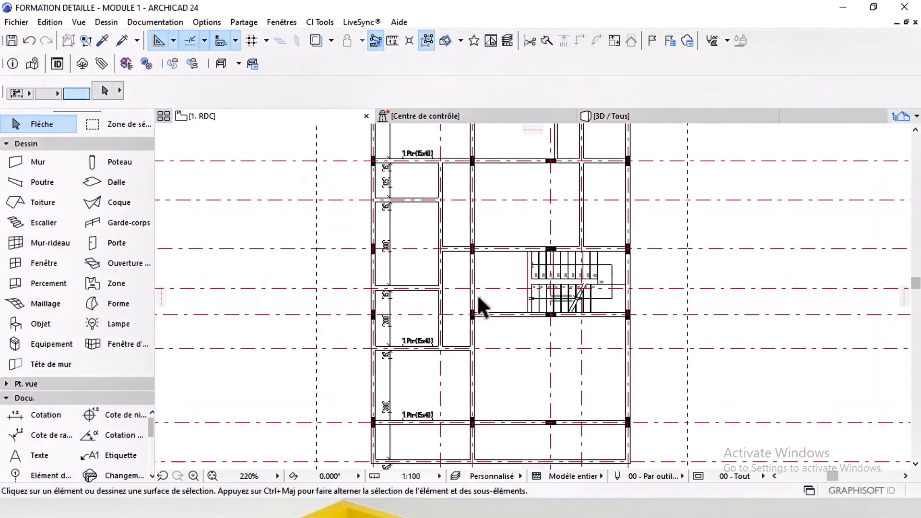
pyautogui.moveTo(478, 295); pyautogui.dragTo(485, 325, button='middle')
pyautogui.moveTo(465, 248); pyautogui.dragTo(481, 304, button='middle')
pyautogui.moveTo(460, 267); pyautogui.dragTo(463, 308, button='middle')
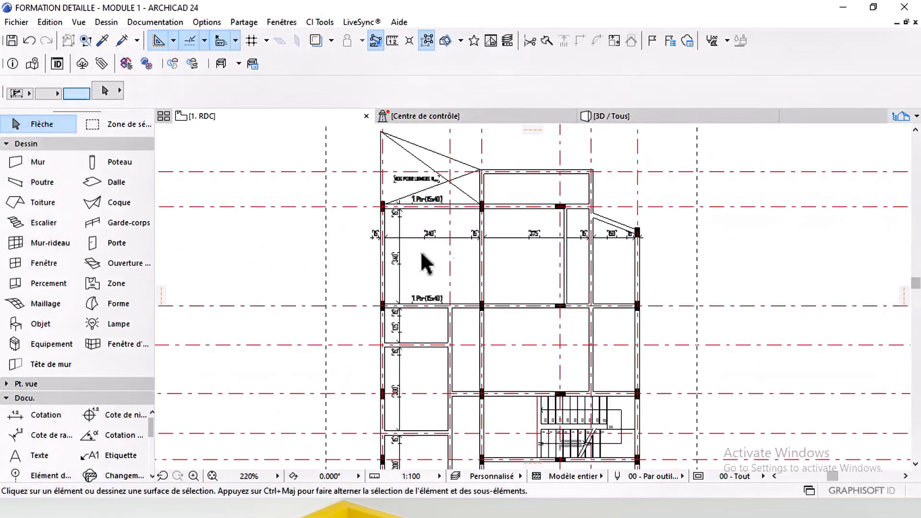
pyautogui.moveTo(539, 302); pyautogui.dragTo(482, 291, button='middle')
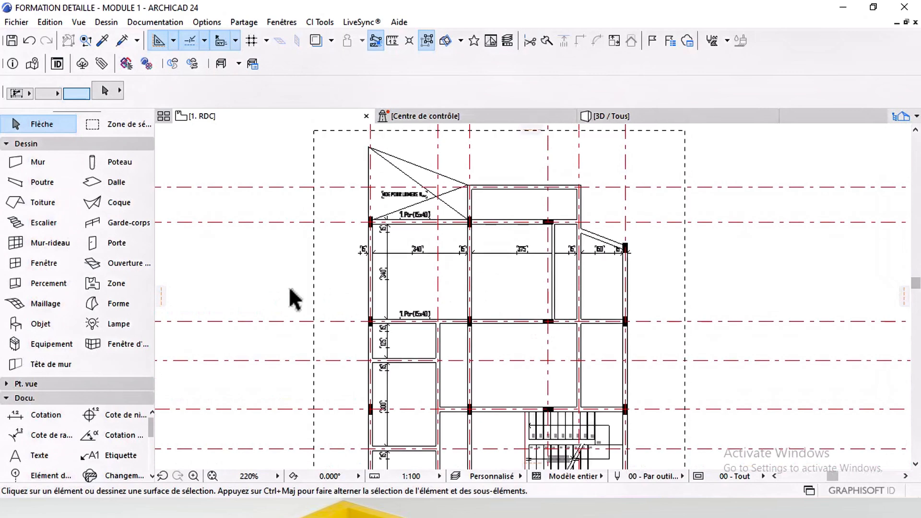
# Set the default automatic naming of grid elements to the lowercase a,b,c style, starting at a.
pyautogui.click(43, 473)
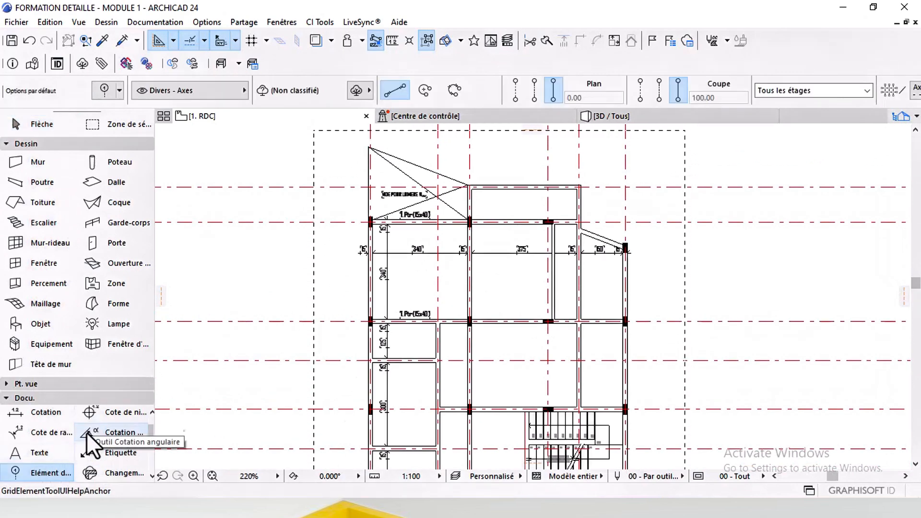
pyautogui.hotkey('ctrl', 't')
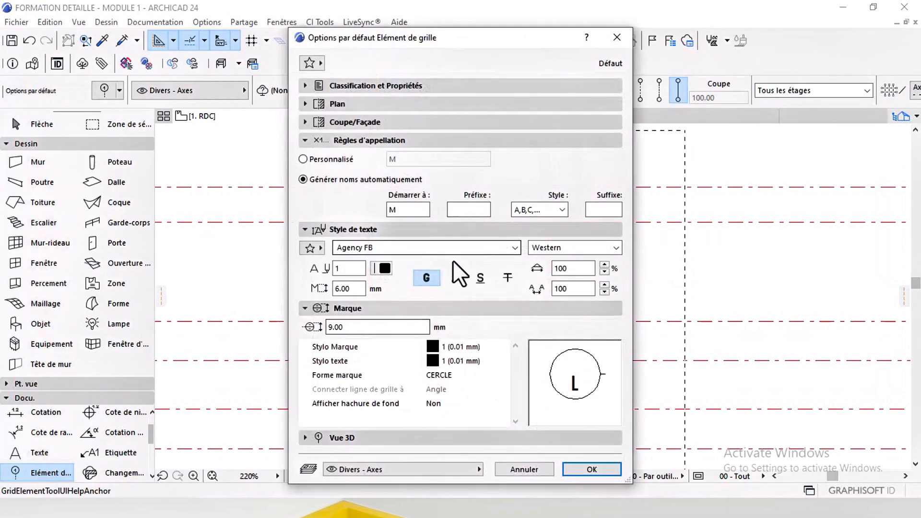
pyautogui.click(537, 210)
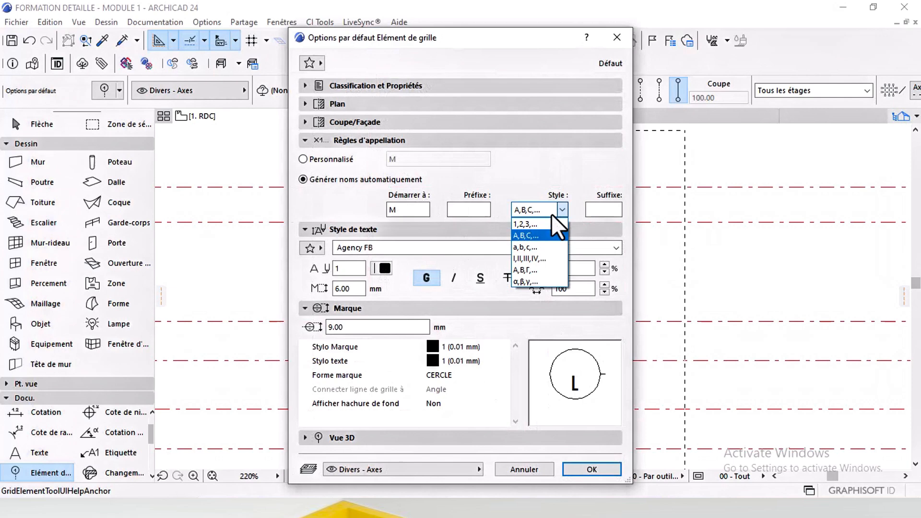
pyautogui.click(533, 248)
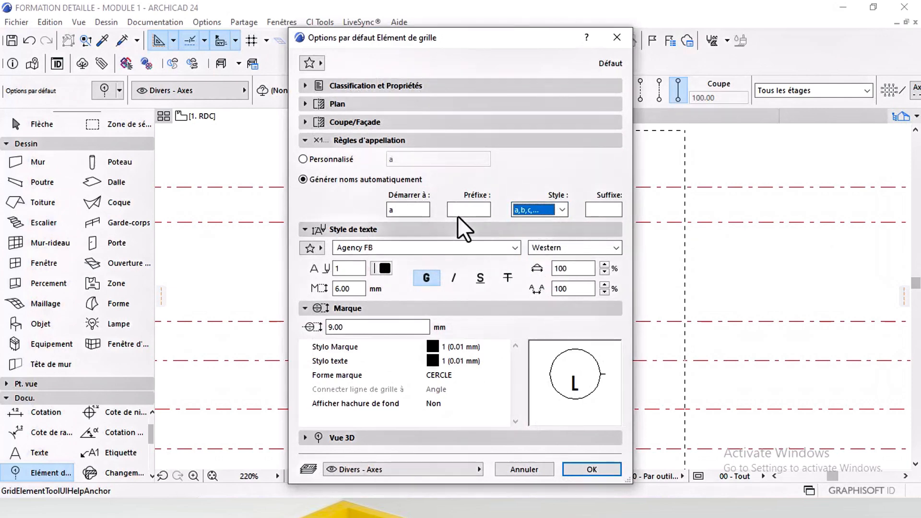
pyautogui.click(594, 469)
# Place grid element "a" in the middle of the rear-left room, showing its marker at only one end.
pyautogui.scroll(4, 469, 251)
pyautogui.moveTo(431, 273); pyautogui.dragTo(428, 287, button='middle')
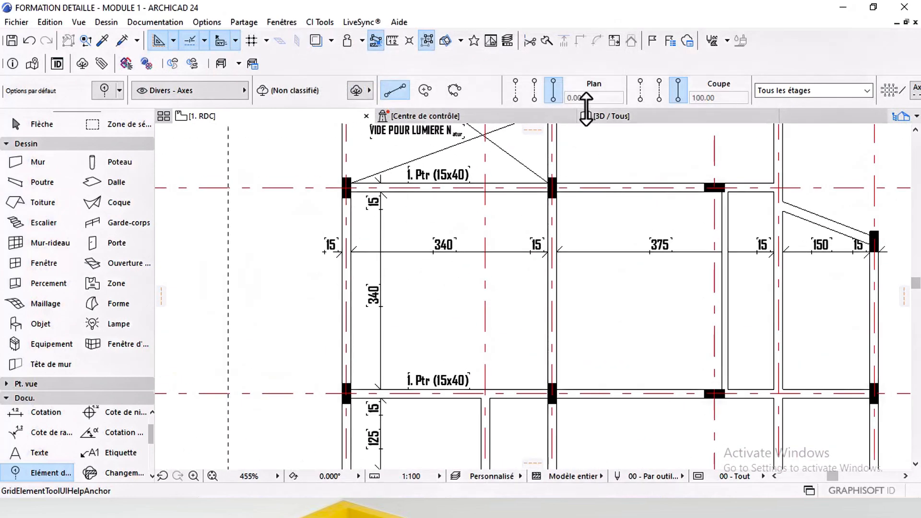
pyautogui.scroll(-3, 601, 84)
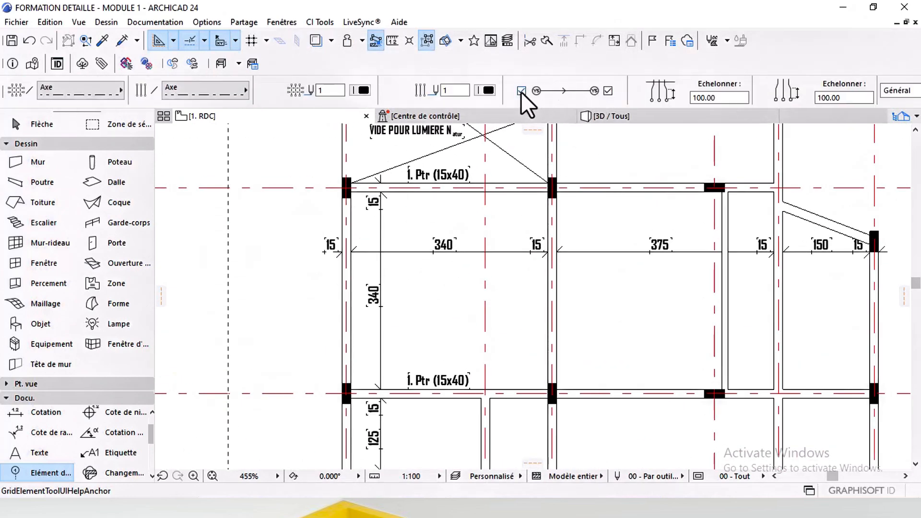
pyautogui.click(521, 92)
pyautogui.moveTo(408, 318); pyautogui.dragTo(412, 309, button='middle')
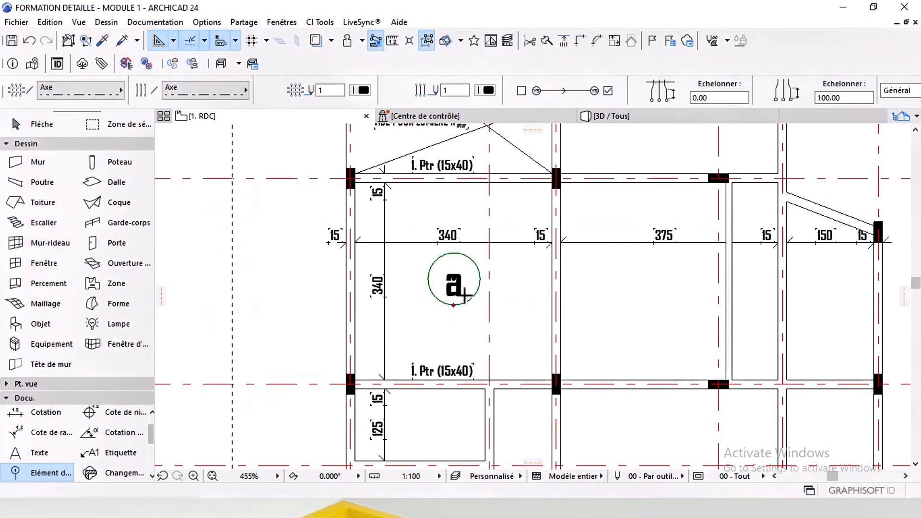
pyautogui.moveTo(455, 262); pyautogui.dragTo(444, 273, button='middle')
pyautogui.click(521, 91)
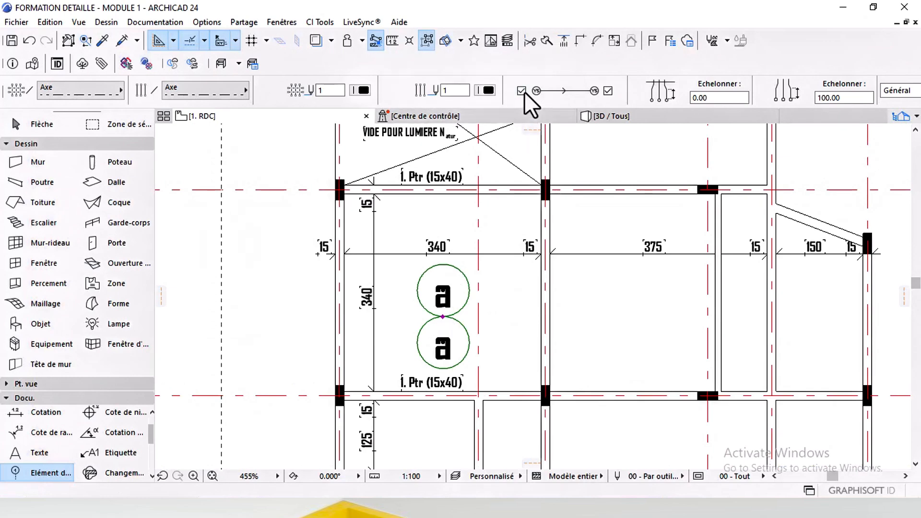
pyautogui.click(523, 92)
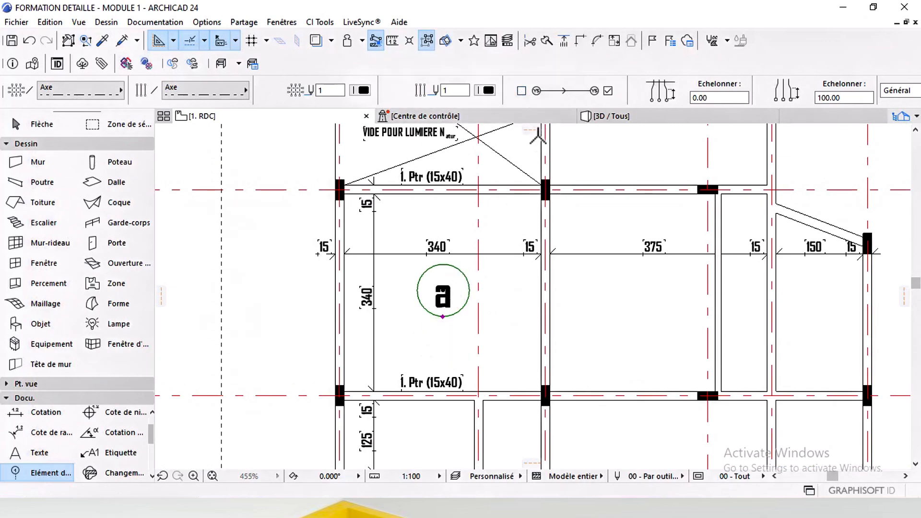
# Set the text height of grid marker "a" to 4 mm and reduce its marker size.
pyautogui.scroll(-5, 552, 86)
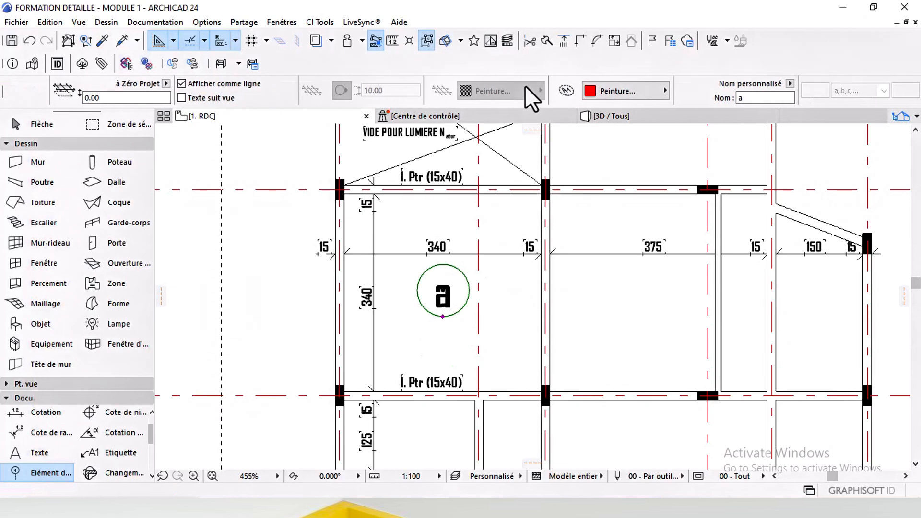
pyautogui.scroll(4, 491, 86)
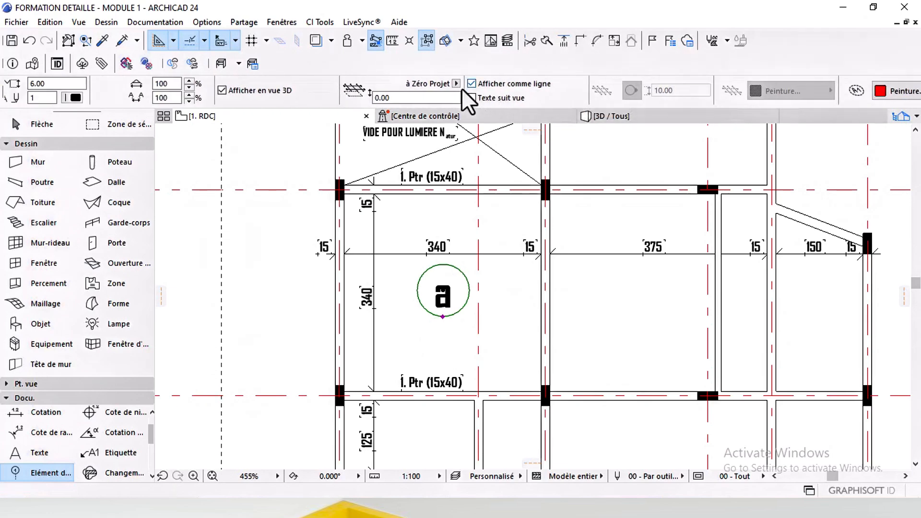
pyautogui.scroll(3, 462, 88)
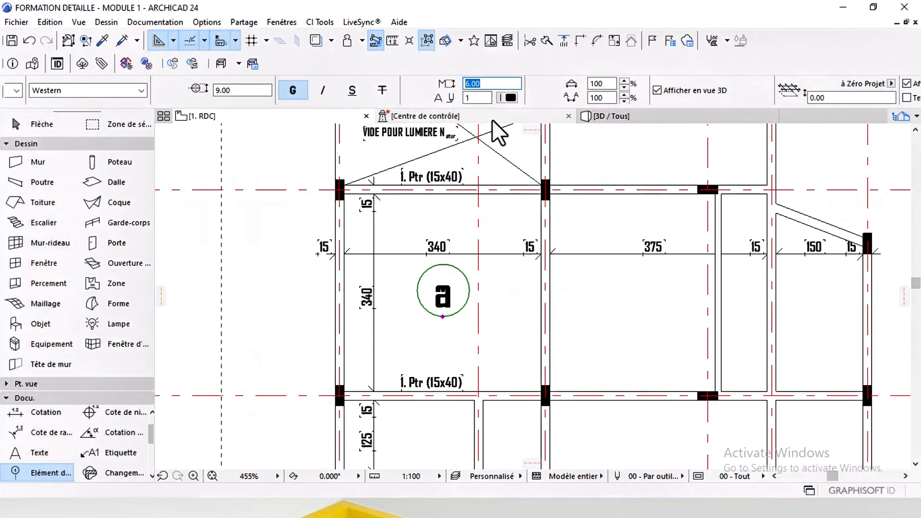
pyautogui.write('4')
pyautogui.click(382, 90)
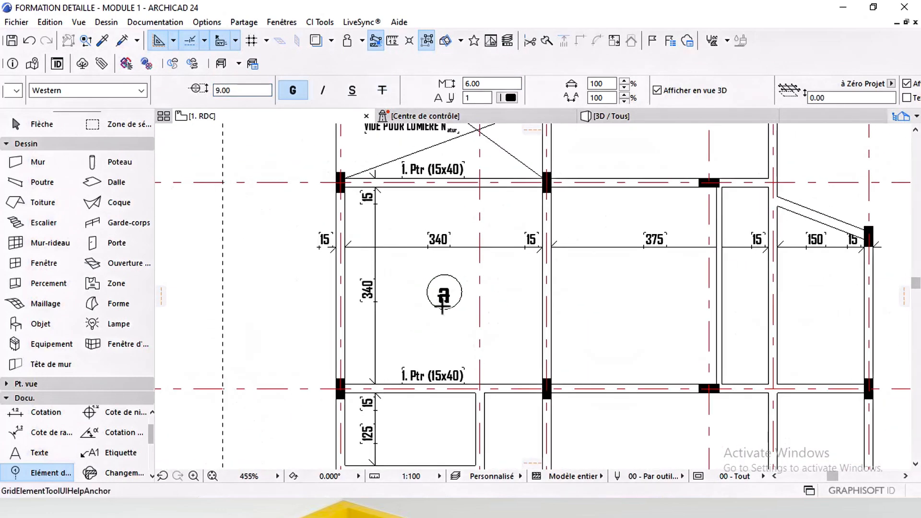
pyautogui.scroll(5, 442, 307)
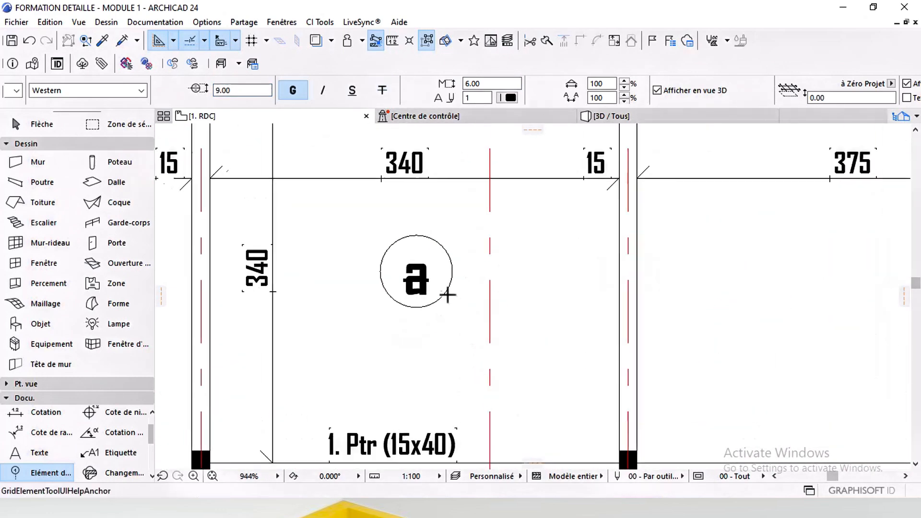
pyautogui.scroll(-4, 473, 285)
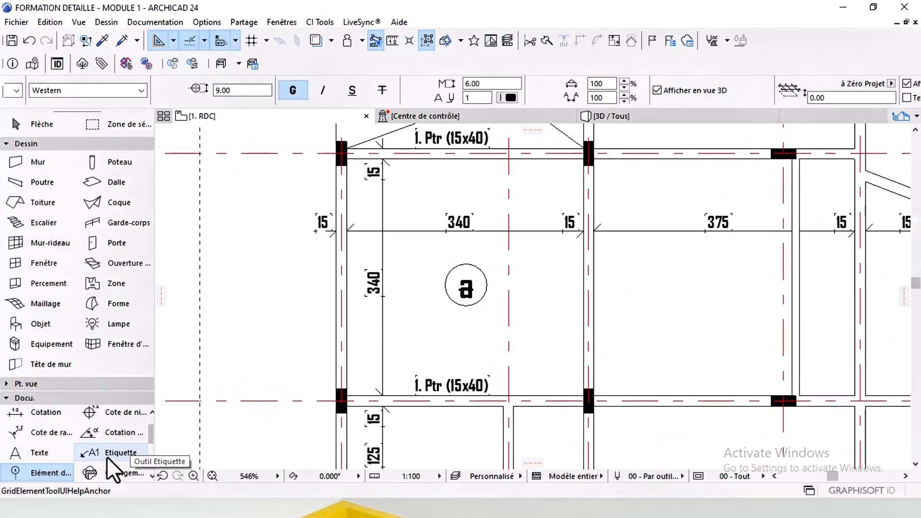
pyautogui.scroll(-3, 96, 446)
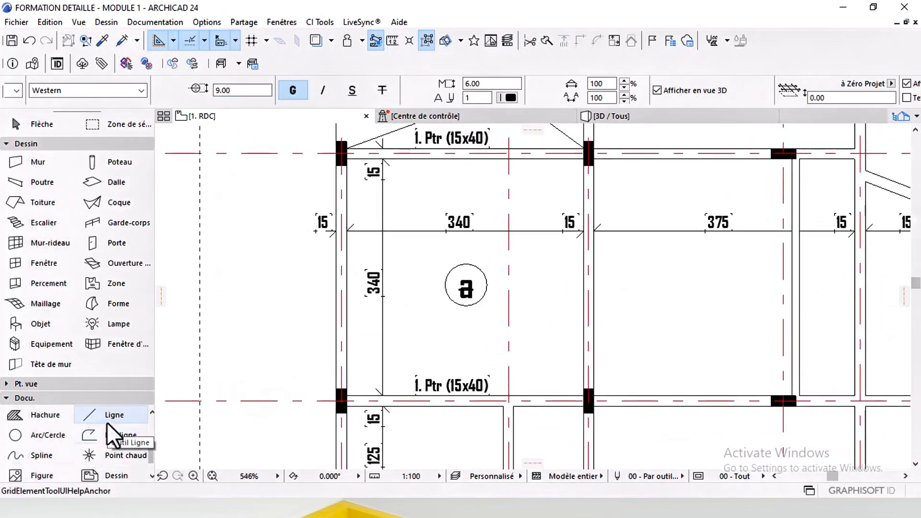
pyautogui.click(106, 423)
pyautogui.scroll(5, 350, 161)
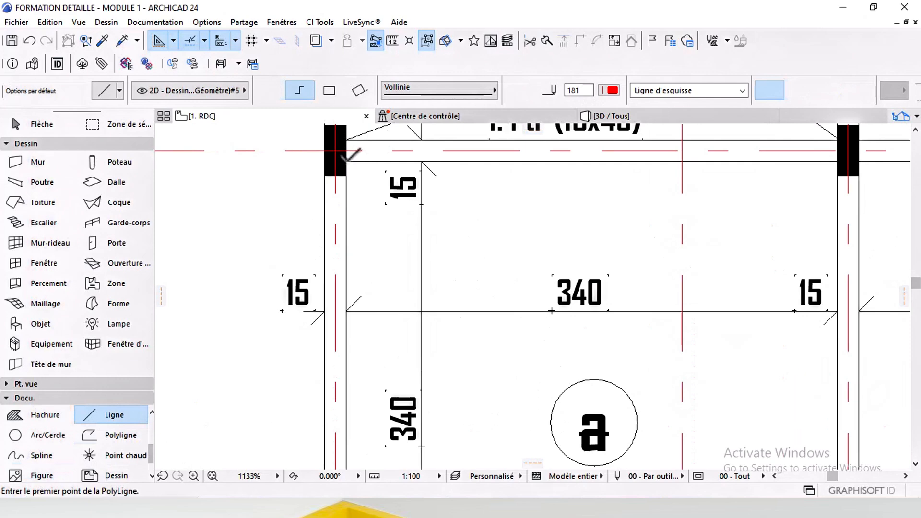
pyautogui.click(346, 162)
pyautogui.scroll(-1, 508, 308)
pyautogui.moveTo(509, 308); pyautogui.dragTo(473, 216, button='middle')
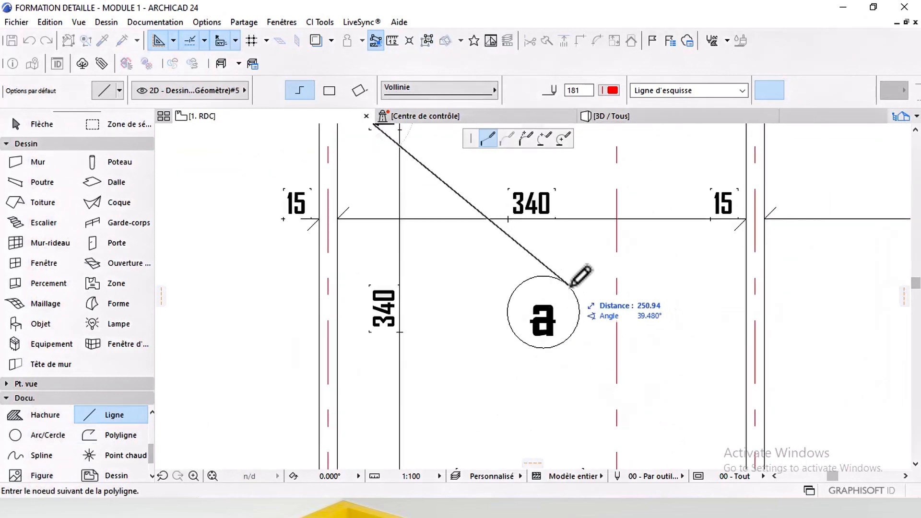
pyautogui.click(570, 287)
pyautogui.moveTo(588, 348); pyautogui.dragTo(568, 303, button='middle')
pyautogui.press('Escape')
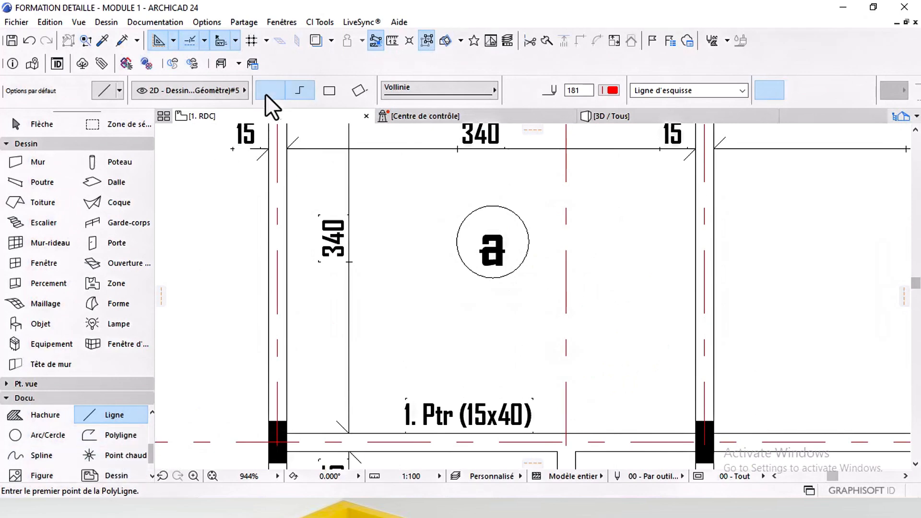
# Draw two single diagonal lines from the lower-right and upper-left column corners of the marked bay to the circle around "a".
pyautogui.click(695, 433)
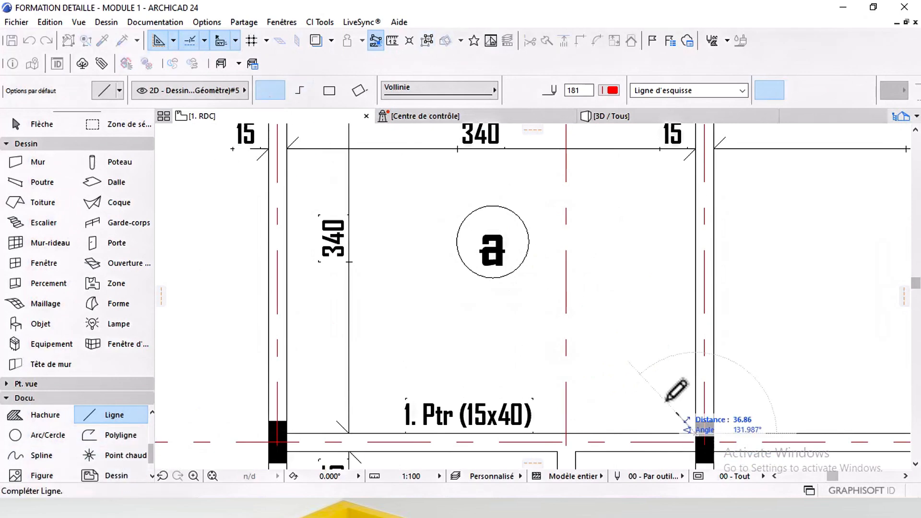
pyautogui.click(518, 214)
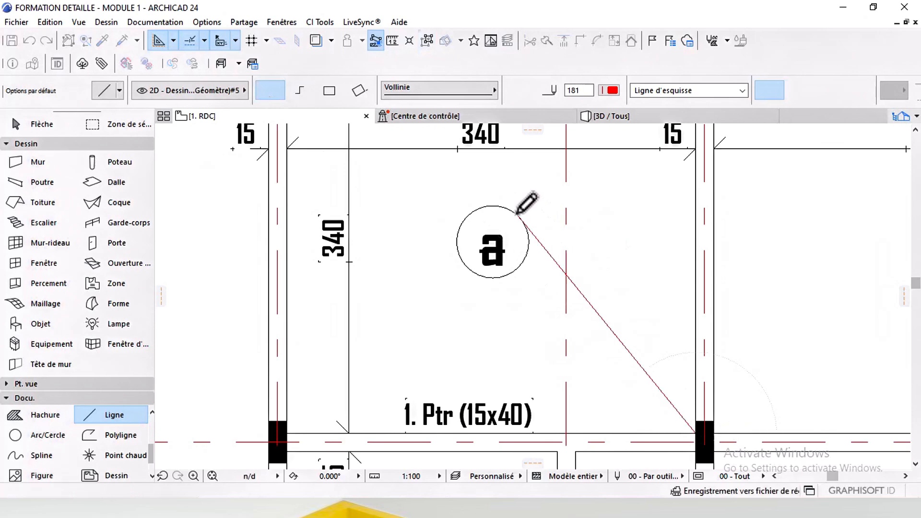
pyautogui.moveTo(475, 251); pyautogui.dragTo(494, 319, button='middle')
pyautogui.moveTo(401, 177); pyautogui.dragTo(422, 288, button='middle')
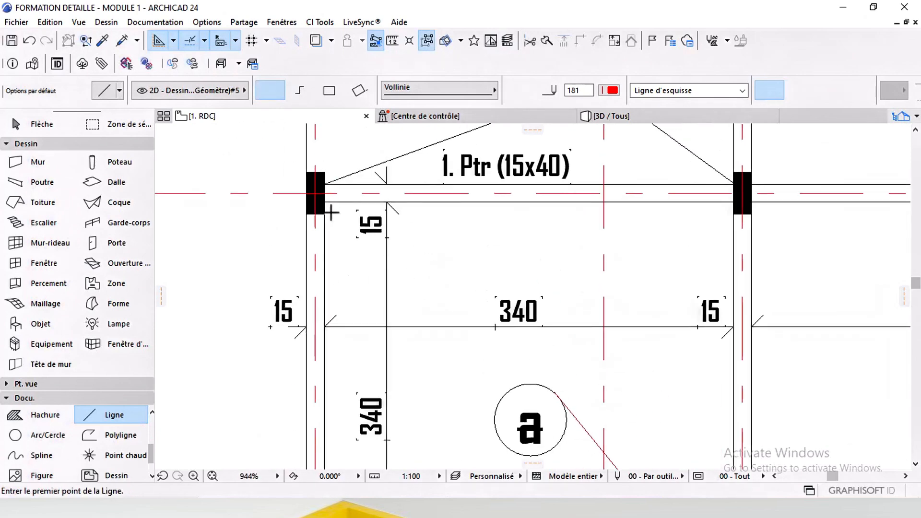
pyautogui.click(325, 202)
pyautogui.moveTo(404, 349); pyautogui.dragTo(411, 306, button='middle')
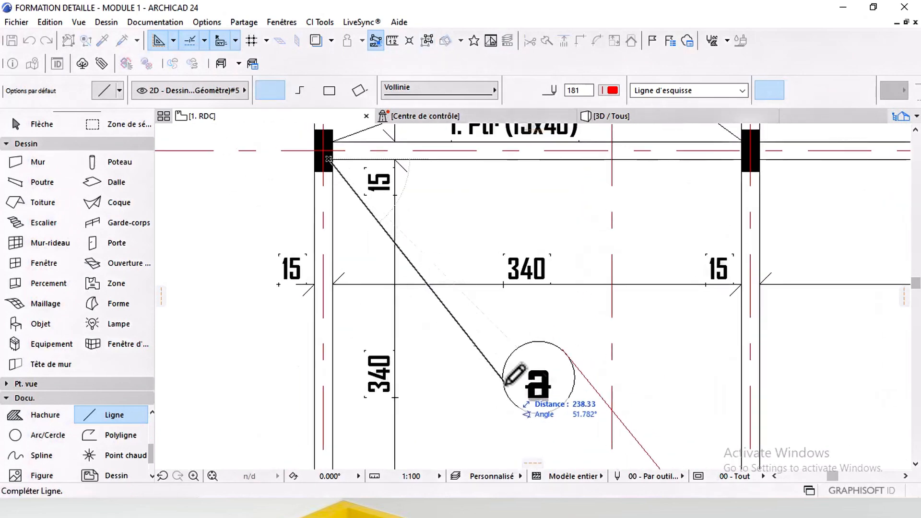
pyautogui.scroll(1, 504, 385)
pyautogui.click(520, 411)
pyautogui.scroll(-1, 520, 411)
# Move the upper-left diagonal line's start point onto the bay's inner corner where the beam edges meet at the column.
pyautogui.moveTo(319, 129); pyautogui.dragTo(391, 263, button='middle')
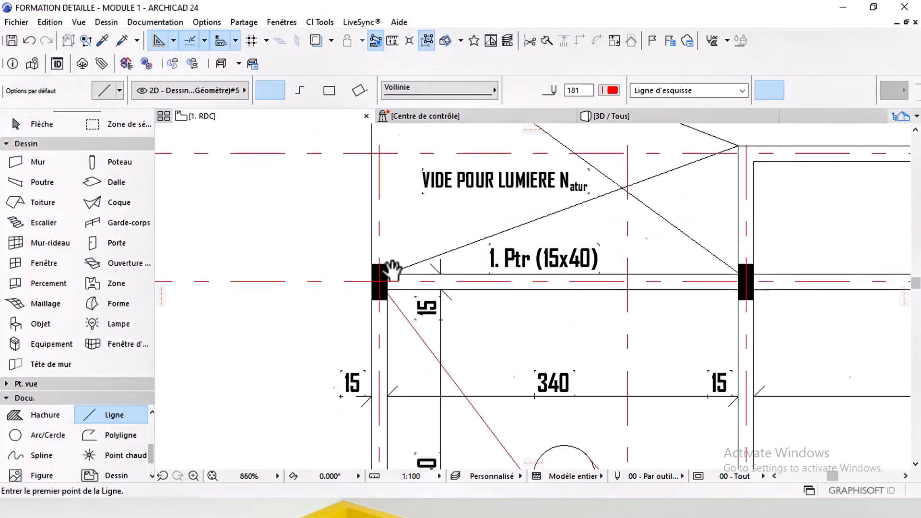
pyautogui.scroll(3, 396, 340)
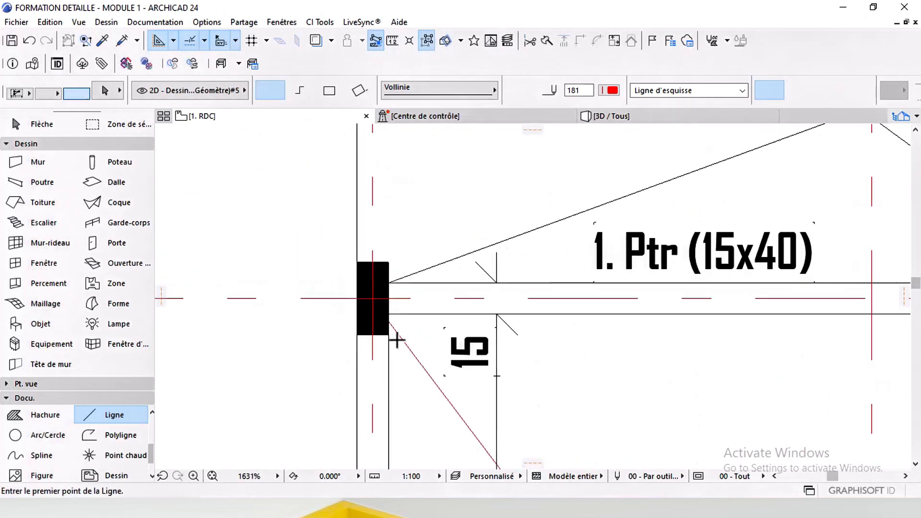
pyautogui.keyDown('shift'); pyautogui.click(386, 314); pyautogui.keyUp('shift')
pyautogui.click(387, 314)
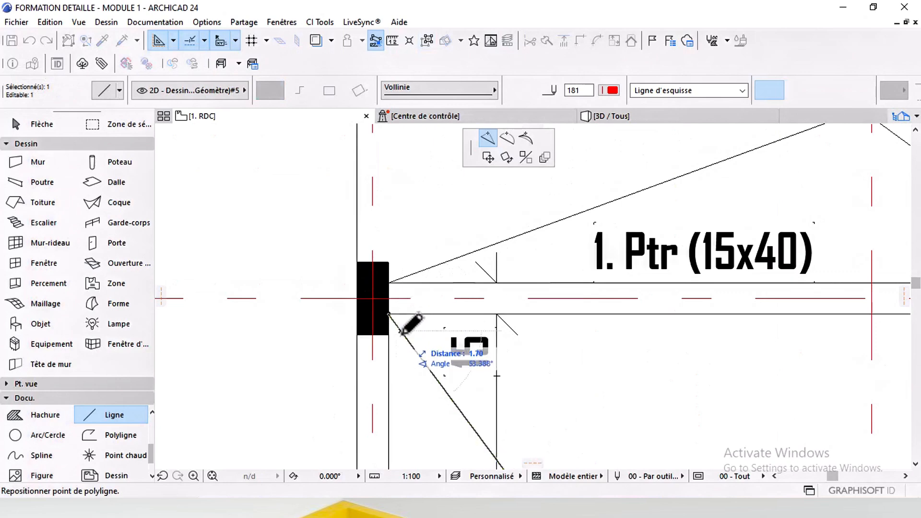
pyautogui.click(402, 326)
# Select both diagonal lines and change their pen to black pen 1.
pyautogui.scroll(-3, 402, 287)
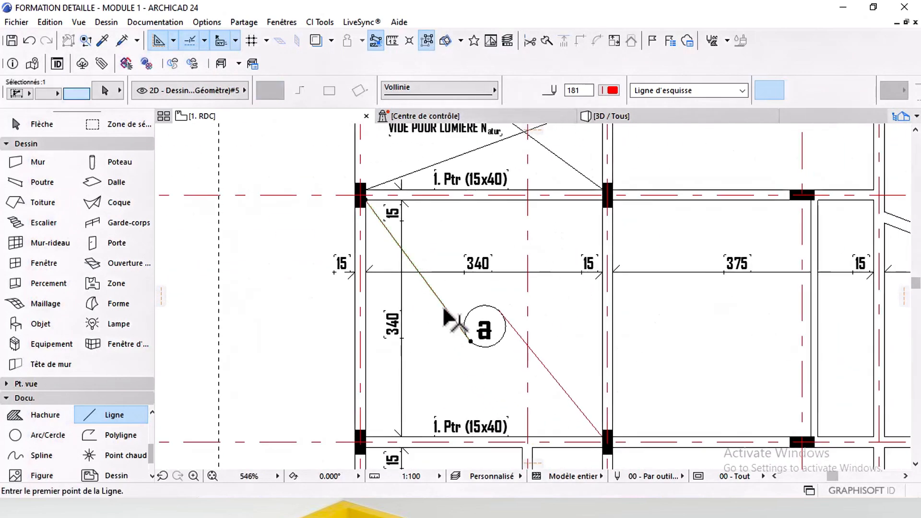
pyautogui.keyDown('shift'); pyautogui.click(522, 338); pyautogui.keyUp('shift')
pyautogui.click(614, 90)
pyautogui.click(638, 90)
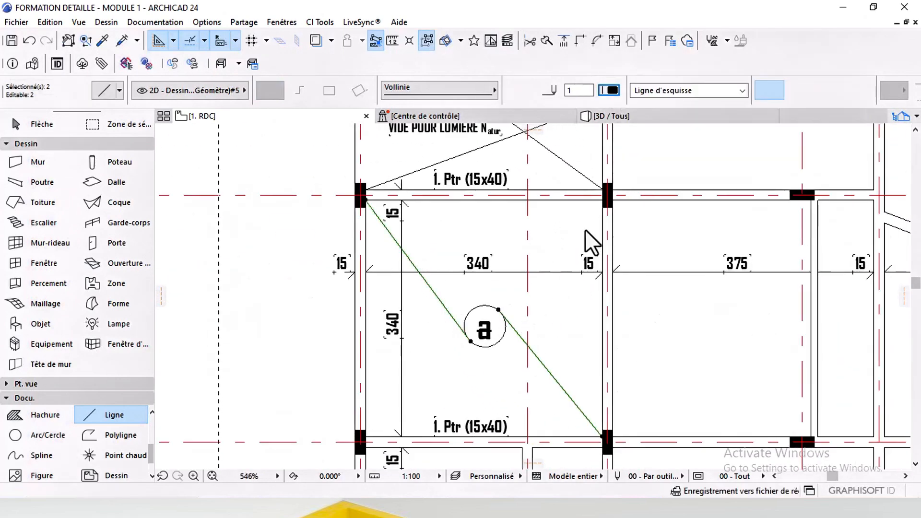
pyautogui.press('Escape')
# Check the diagonal line's junction at the marked bay's corner and look over the adjacent 375-wide bay.
pyautogui.scroll(-4, 551, 302)
pyautogui.moveTo(550, 302); pyautogui.dragTo(485, 263, button='middle')
pyautogui.moveTo(513, 314); pyautogui.dragTo(492, 279, button='middle')
pyautogui.moveTo(508, 314)
pyautogui.mouseDown(button='middle')
pyautogui.moveTo(504, 306)
pyautogui.moveTo(482, 326)
pyautogui.mouseUp(button='middle')
pyautogui.scroll(9, 369, 196)
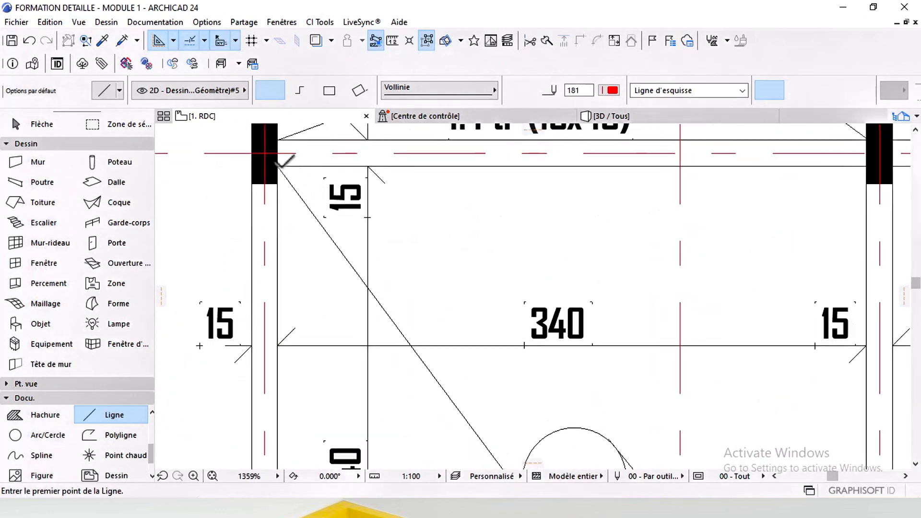
pyautogui.scroll(-6, 432, 226)
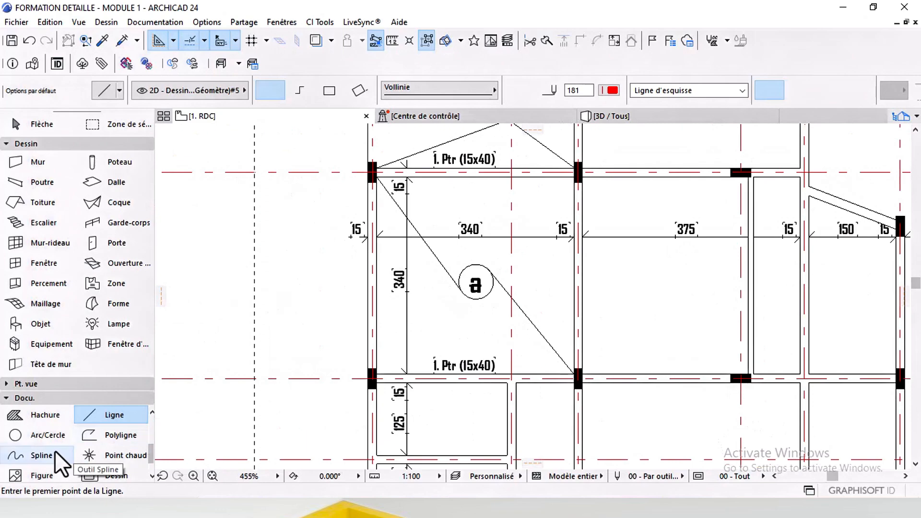
pyautogui.scroll(2, 53, 444)
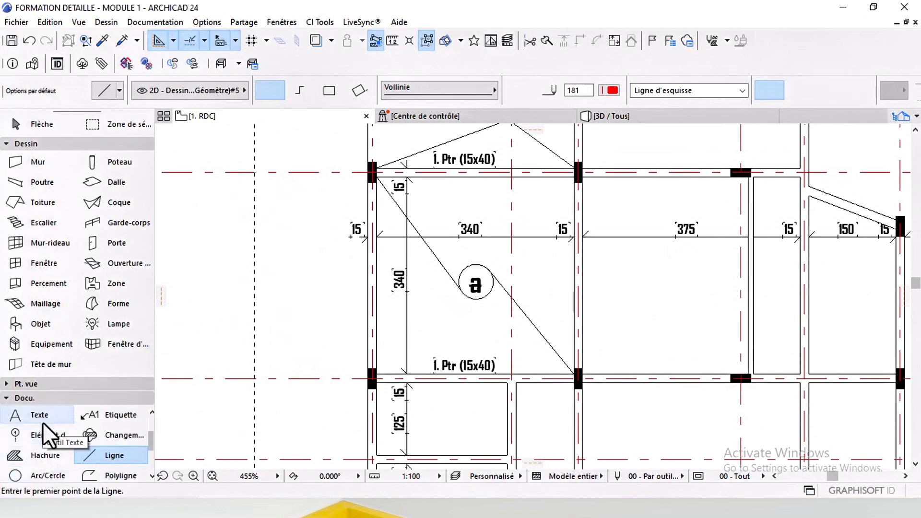
pyautogui.click(40, 416)
pyautogui.moveTo(524, 302); pyautogui.dragTo(470, 272, button='middle')
pyautogui.scroll(-3, 480, 255)
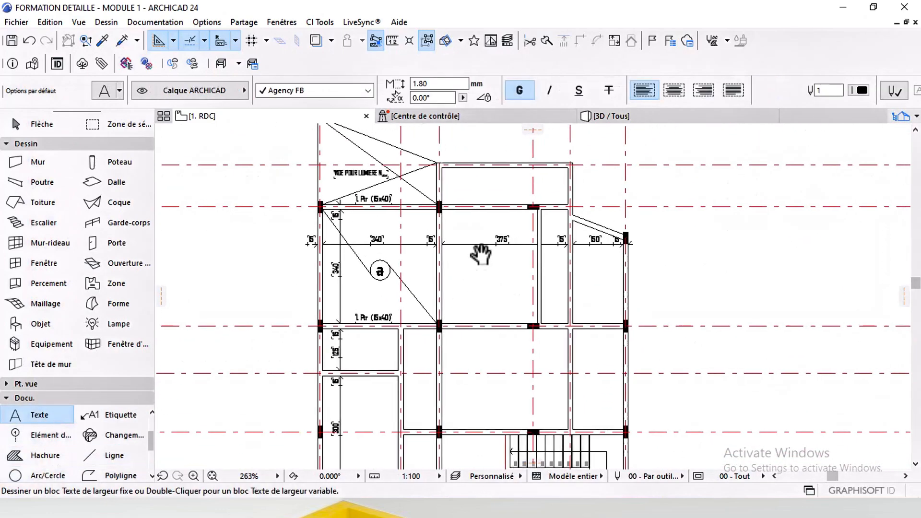
pyautogui.scroll(6, 480, 254)
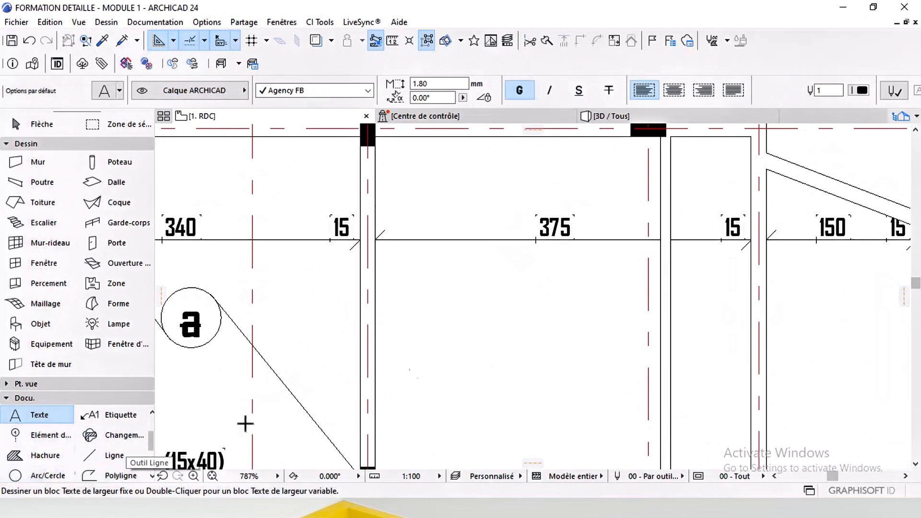
# Draw two concentric circles in the middle of the 375-wide bay, the outer one with a radius of about 40.
pyautogui.click(43, 474)
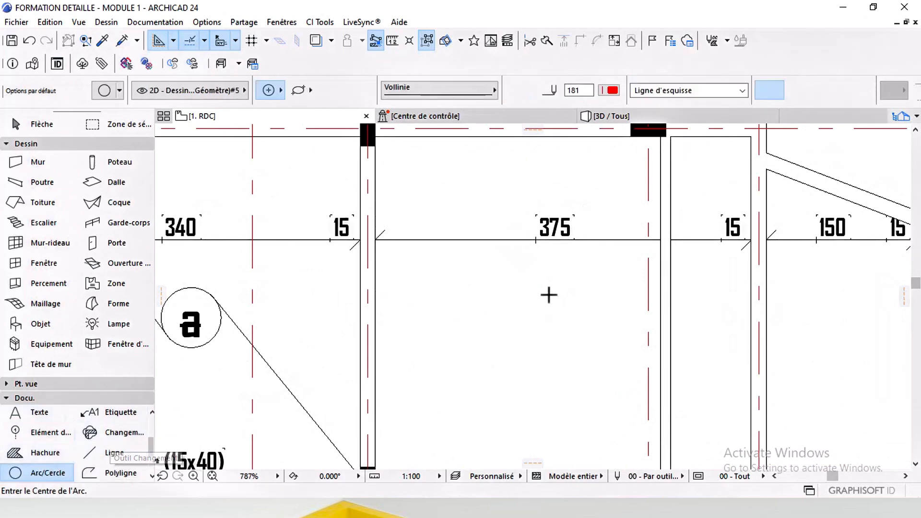
pyautogui.moveTo(513, 331); pyautogui.dragTo(504, 298, button='middle')
pyautogui.click(487, 298)
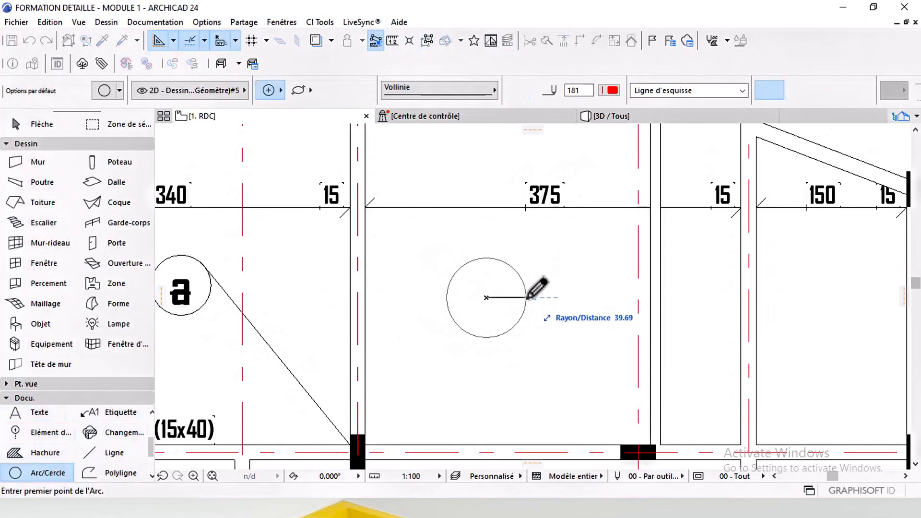
pyautogui.doubleClick(528, 298)
pyautogui.click(486, 298)
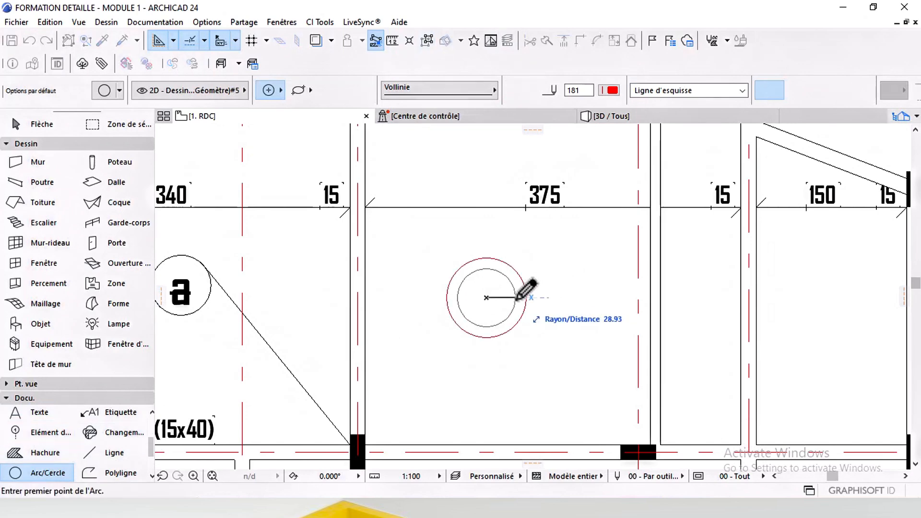
pyautogui.doubleClick(527, 298)
# Place the text "16+4" at the centre of the concentric circles.
pyautogui.click(39, 413)
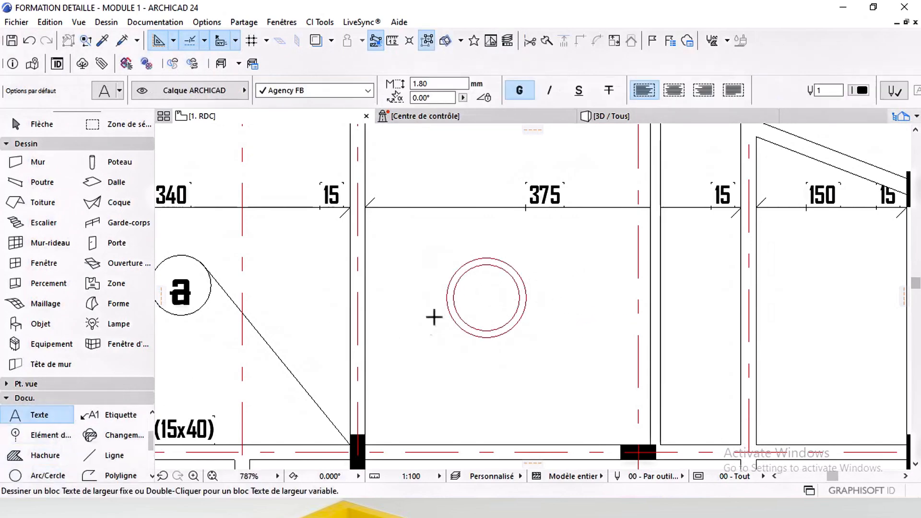
pyautogui.scroll(3, 432, 316)
pyautogui.click(460, 309)
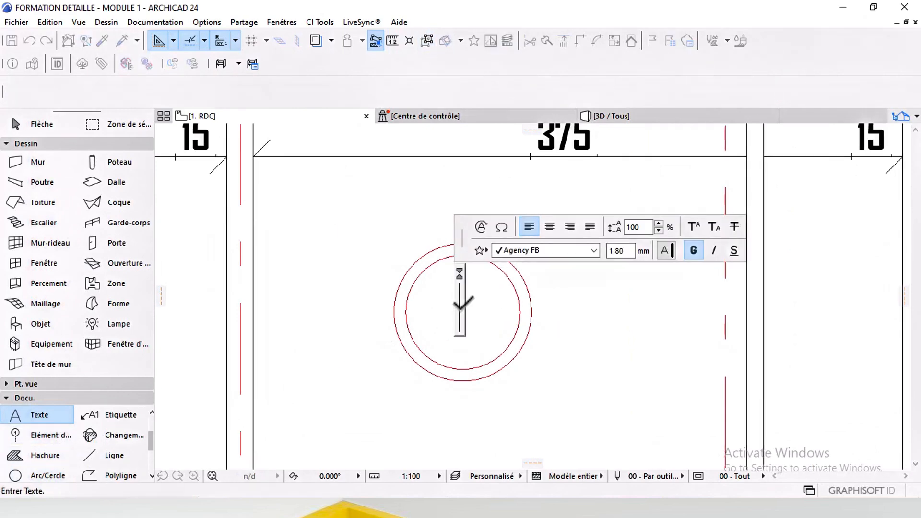
pyautogui.write('16+4')
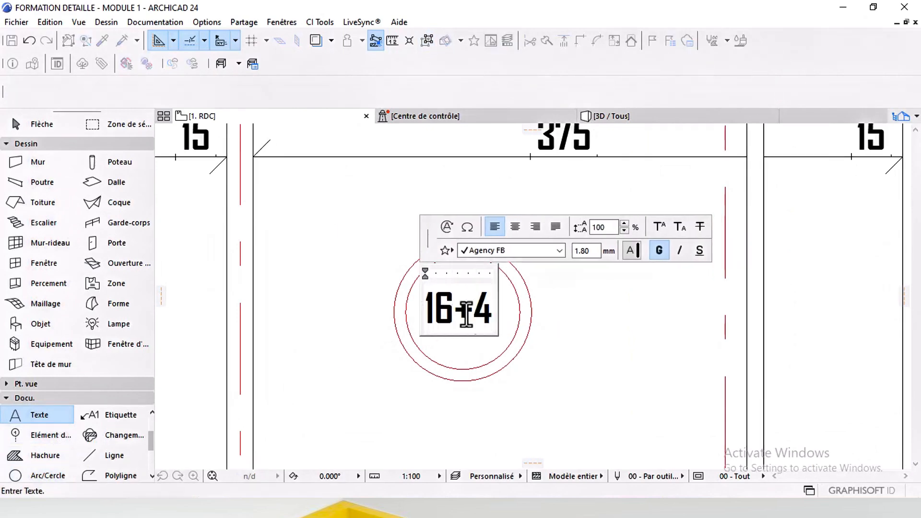
pyautogui.click(470, 357)
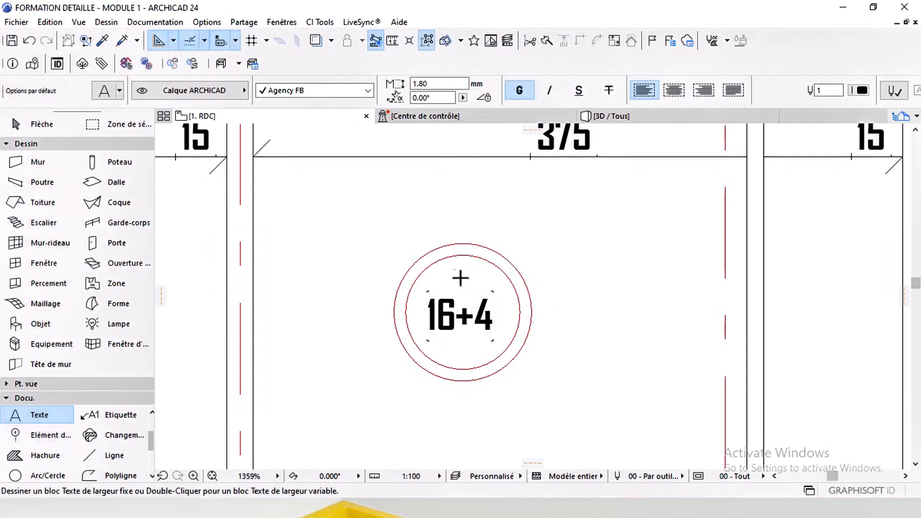
# Select both concentric circles around "16+4" and change their pen to black pen 1.
pyautogui.click(56, 126)
pyautogui.scroll(-4, 452, 266)
pyautogui.moveTo(458, 298); pyautogui.dragTo(473, 261, button='middle')
pyautogui.scroll(4, 474, 260)
pyautogui.click(465, 274)
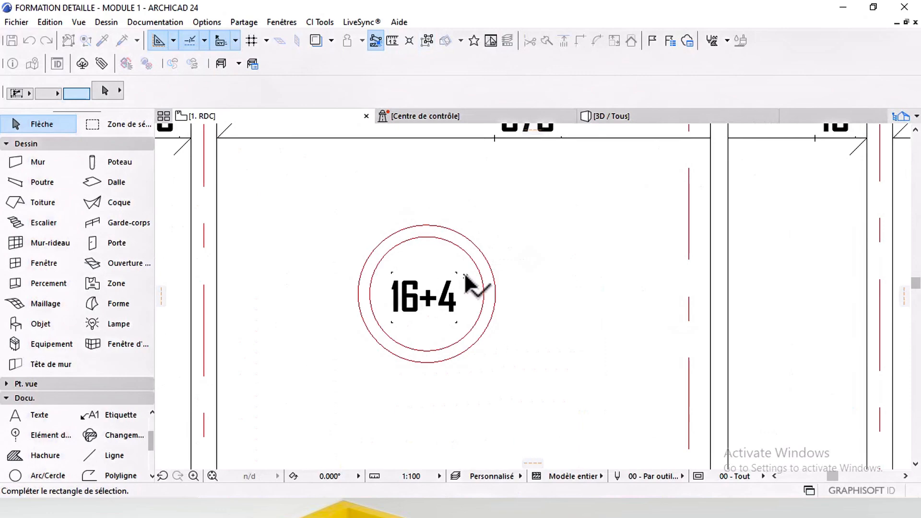
pyautogui.click(526, 235)
pyautogui.click(480, 287)
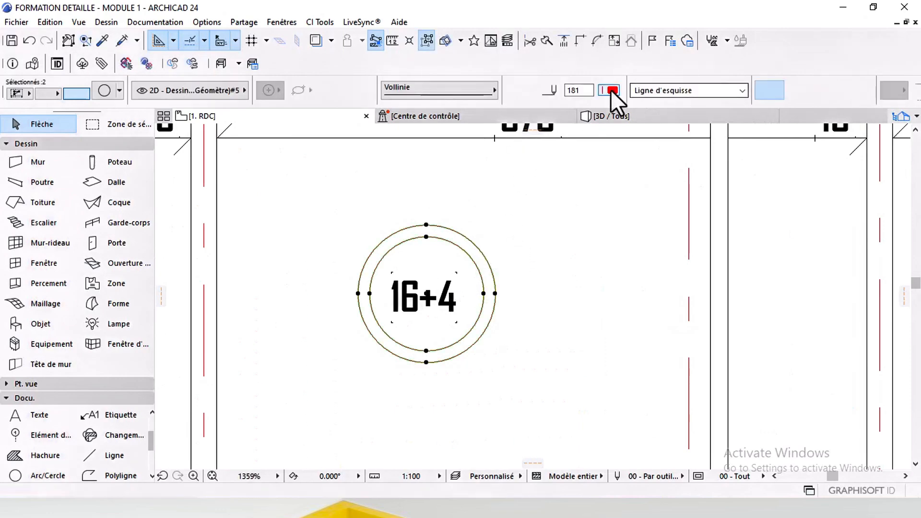
pyautogui.click(611, 90)
pyautogui.click(632, 85)
pyautogui.press('Escape')
# Copy the inner circle from its centre to an empty spot below and to the right of the double circle.
pyautogui.scroll(-3, 542, 261)
pyautogui.moveTo(511, 341); pyautogui.dragTo(511, 228, button='middle')
pyautogui.scroll(-1, 498, 274)
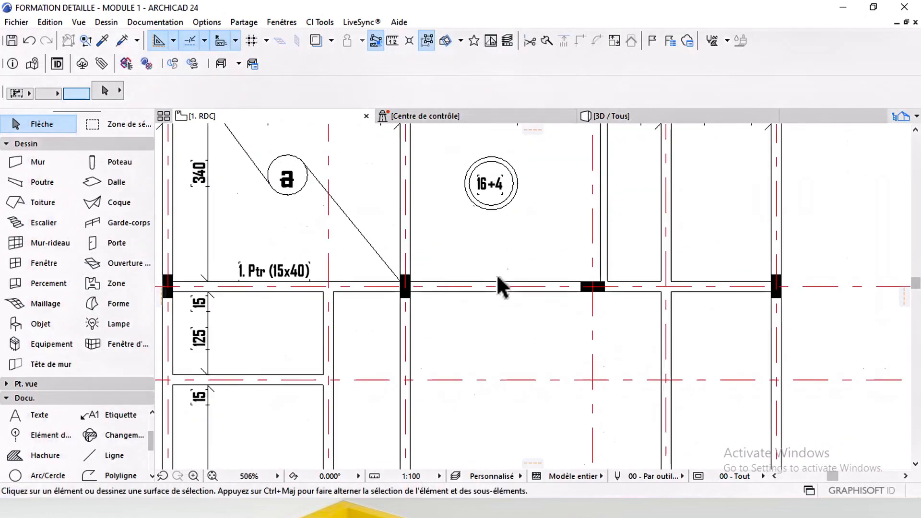
pyautogui.scroll(-2, 497, 278)
pyautogui.scroll(5, 481, 250)
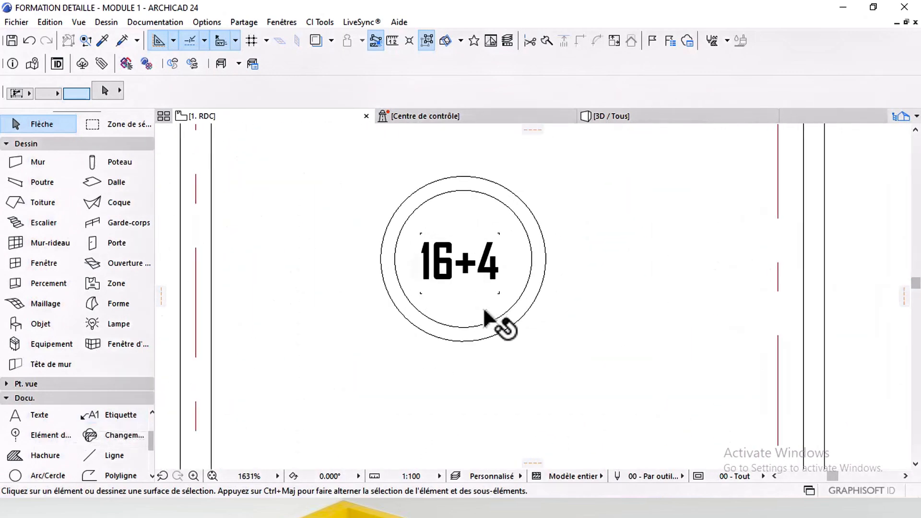
pyautogui.click(478, 327)
pyautogui.hotkey('ctrl', 'shift', 'd')
pyautogui.click(464, 259)
pyautogui.scroll(-4, 469, 279)
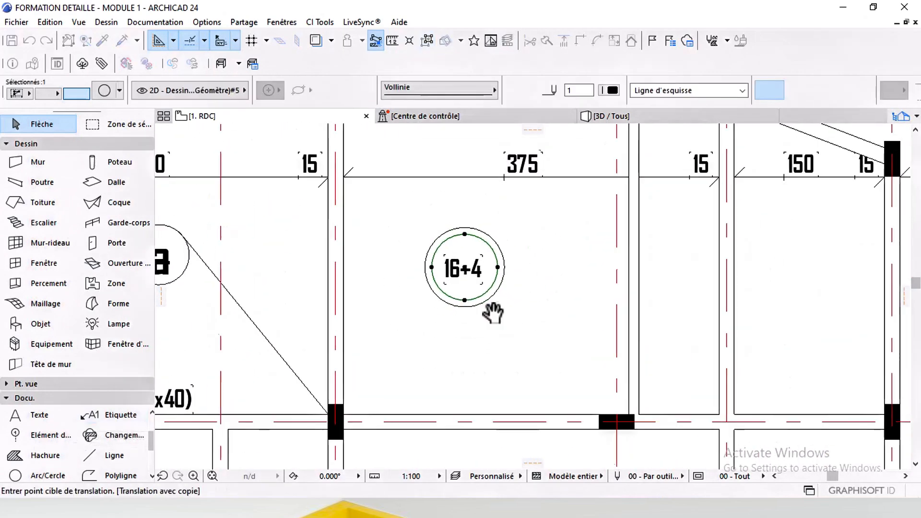
pyautogui.moveTo(493, 311); pyautogui.dragTo(475, 290, button='middle')
pyautogui.click(524, 323)
# Copy the "16+4" text from the double circle to the centre of the new single circle.
pyautogui.scroll(5, 522, 333)
pyautogui.click(356, 176)
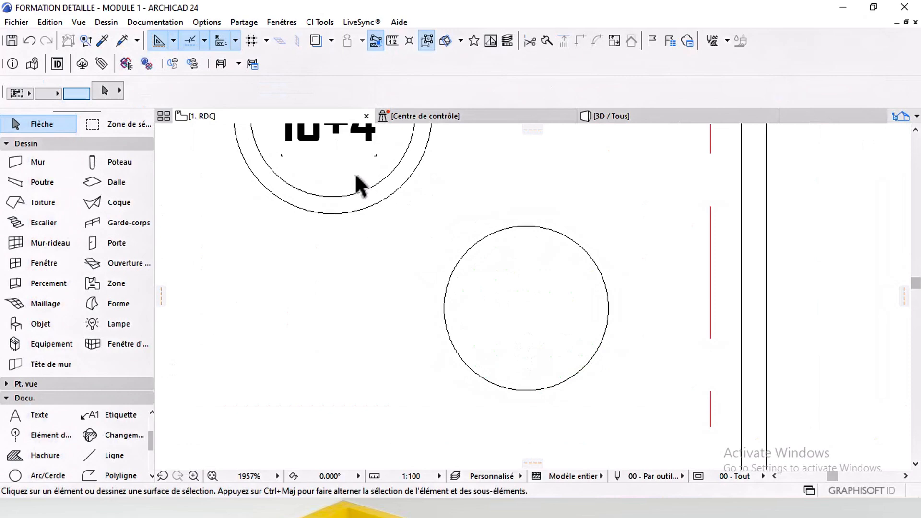
pyautogui.moveTo(357, 176); pyautogui.dragTo(361, 219, button='middle')
pyautogui.click(334, 162)
pyautogui.hotkey('ctrl', 'shift', 'd')
pyautogui.click(334, 163)
pyautogui.click(492, 291)
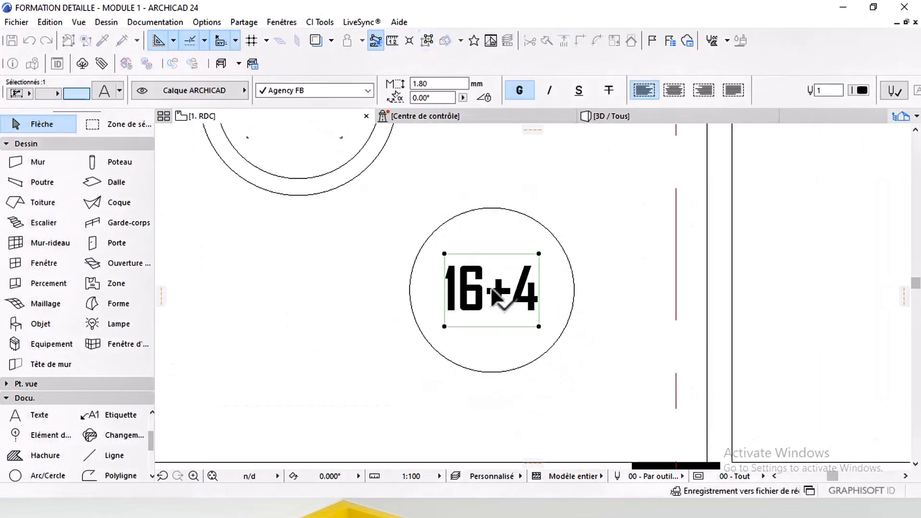
# Replace the copied text inside the single circle with "+3.20".
pyautogui.doubleClick(532, 309)
pyautogui.moveTo(528, 299); pyautogui.dragTo(440, 300)
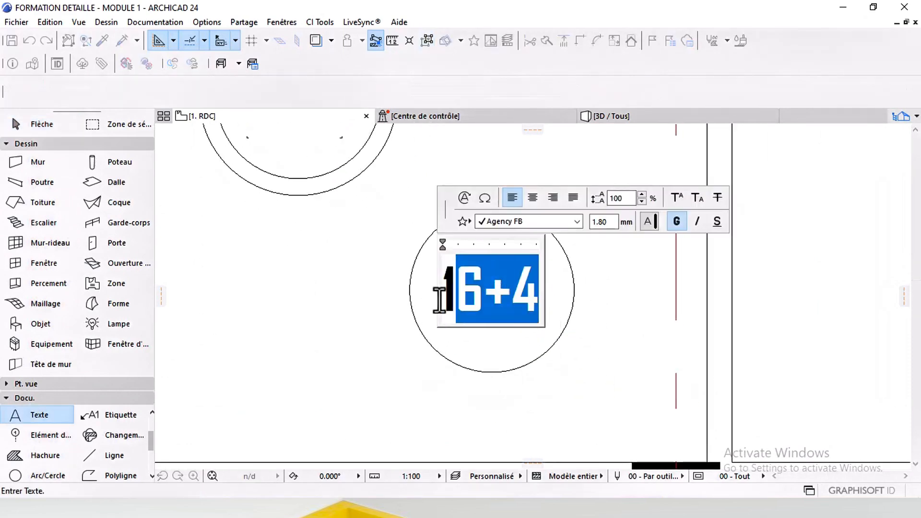
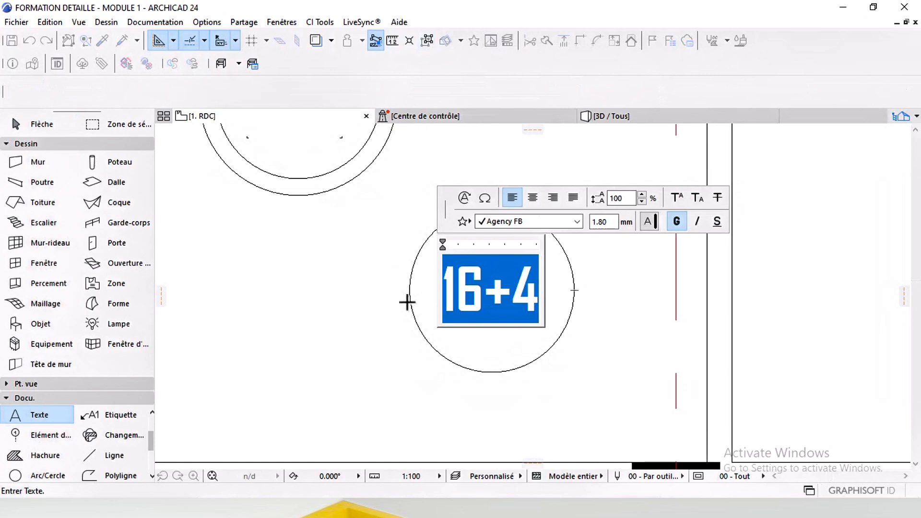
pyautogui.write('+3.20')
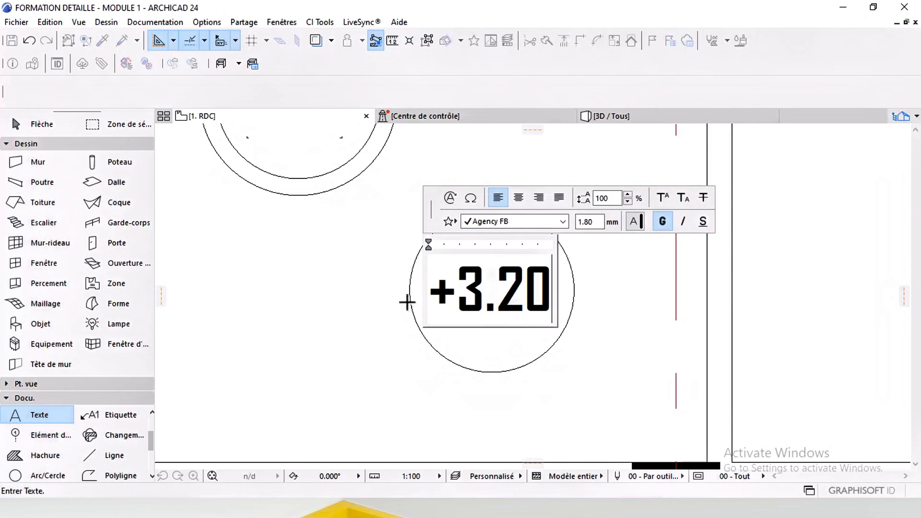
# Finish editing the "+3.20" text inside the single circle.
pyautogui.click(452, 367)
pyautogui.scroll(-8, 475, 300)
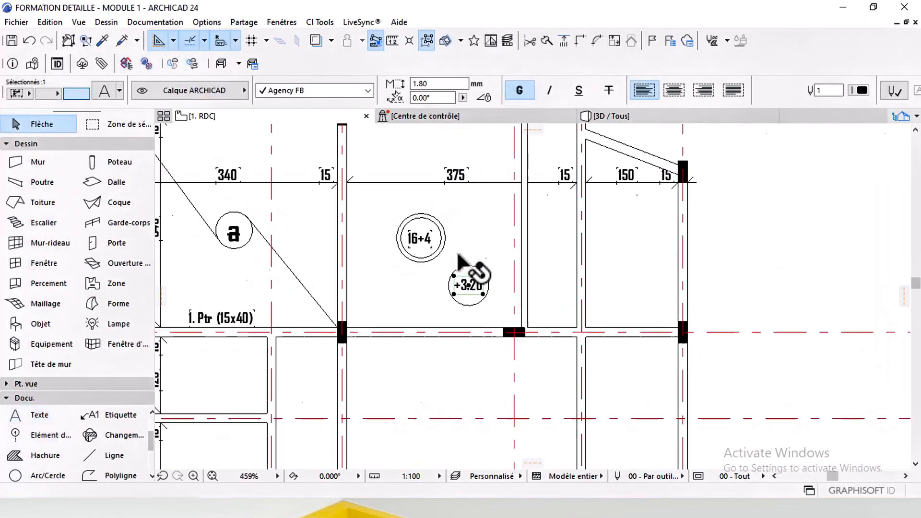
pyautogui.scroll(-1, 472, 301)
# Pick up the settings of the existing wall above the staircase and draw a matching wall between the two middle columns across the stairs.
pyautogui.moveTo(462, 333); pyautogui.dragTo(478, 283, button='middle')
pyautogui.moveTo(481, 315)
pyautogui.mouseDown(button='middle')
pyautogui.moveTo(498, 282)
pyautogui.moveTo(518, 283)
pyautogui.mouseUp(button='middle')
pyautogui.scroll(5, 541, 313)
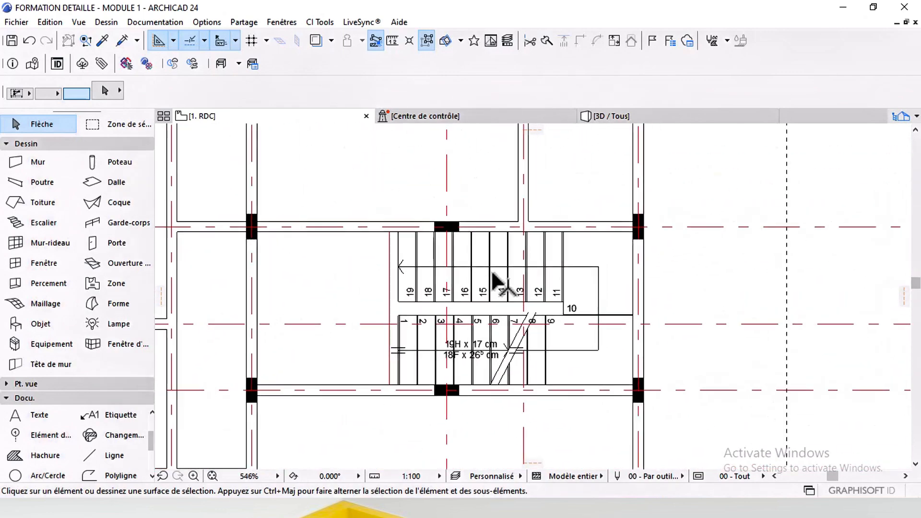
pyautogui.scroll(-3, 609, 252)
pyautogui.moveTo(533, 256); pyautogui.dragTo(438, 309, button='middle')
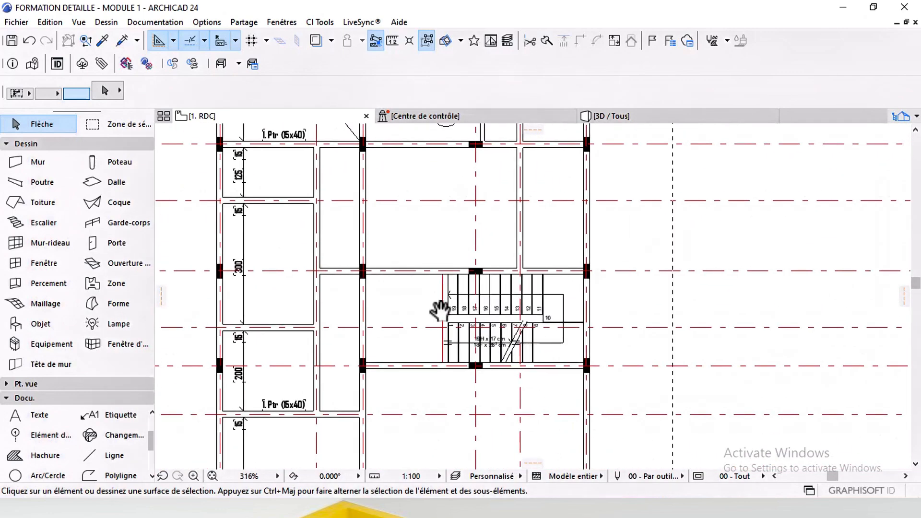
pyautogui.moveTo(481, 331); pyautogui.dragTo(486, 316, button='middle')
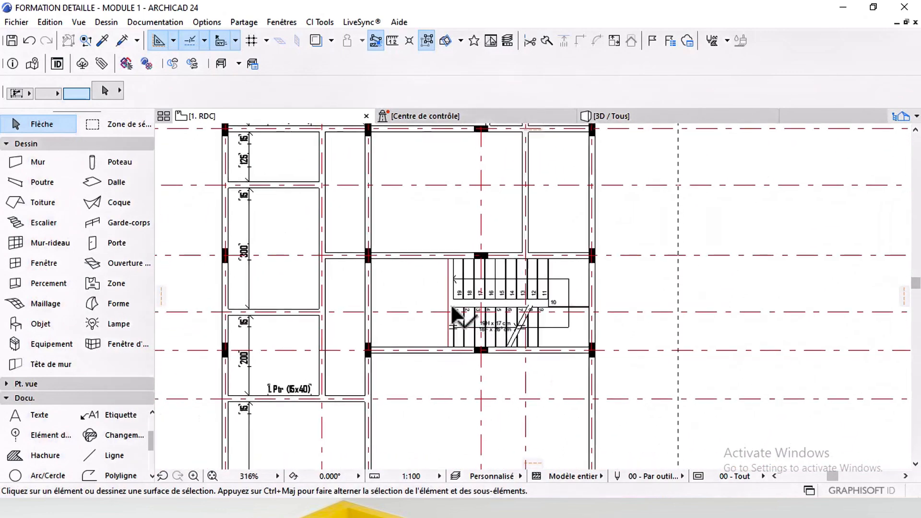
pyautogui.click(102, 45)
pyautogui.scroll(4, 502, 311)
pyautogui.click(520, 200)
pyautogui.moveTo(408, 322); pyautogui.dragTo(454, 260, button='middle')
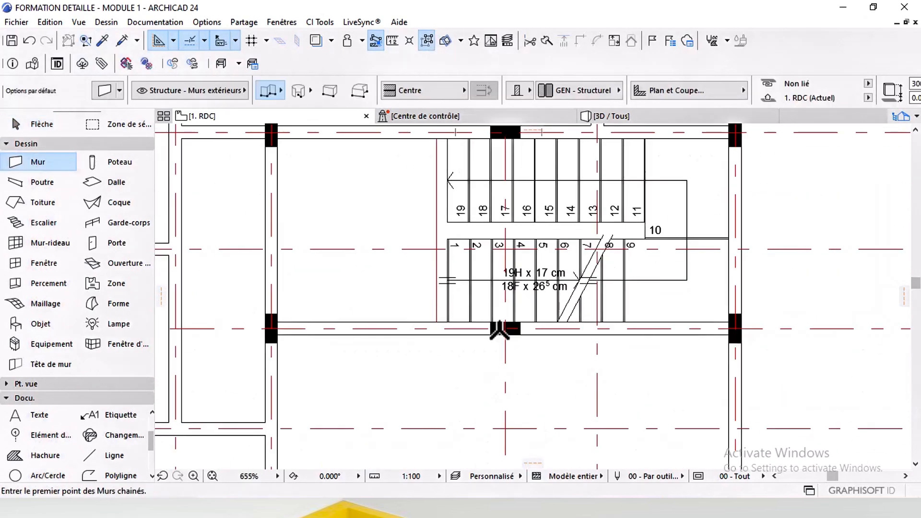
pyautogui.click(506, 328)
pyautogui.moveTo(524, 127); pyautogui.dragTo(526, 206, button='middle')
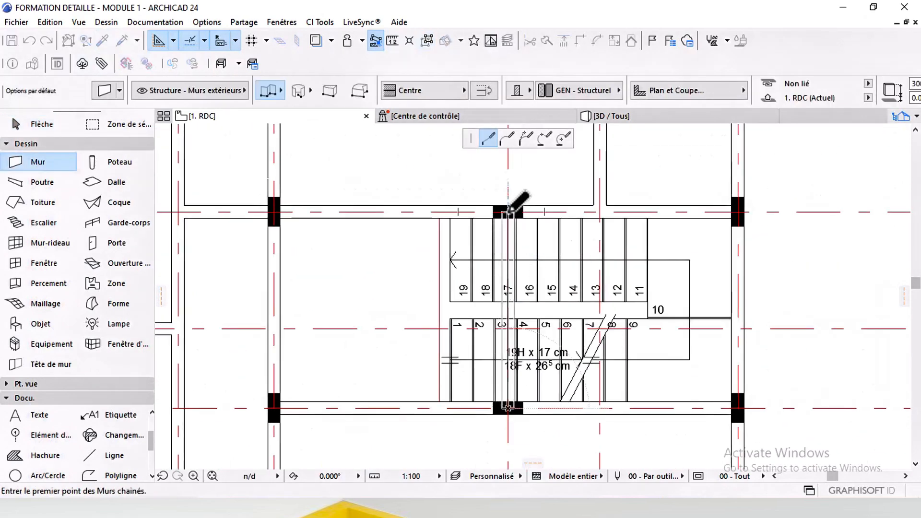
pyautogui.doubleClick(509, 210)
# Select the new wall and move it from its right face to the red line beside the start of the stairs.
pyautogui.keyDown('shift'); pyautogui.click(508, 309); pyautogui.keyUp('shift')
pyautogui.scroll(3, 508, 310)
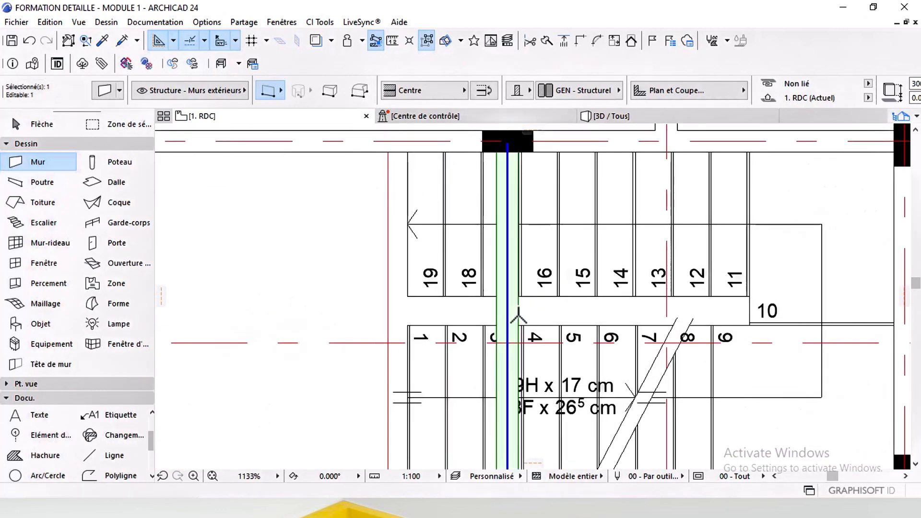
pyautogui.click(518, 315)
pyautogui.click(389, 315)
pyautogui.scroll(-4, 438, 305)
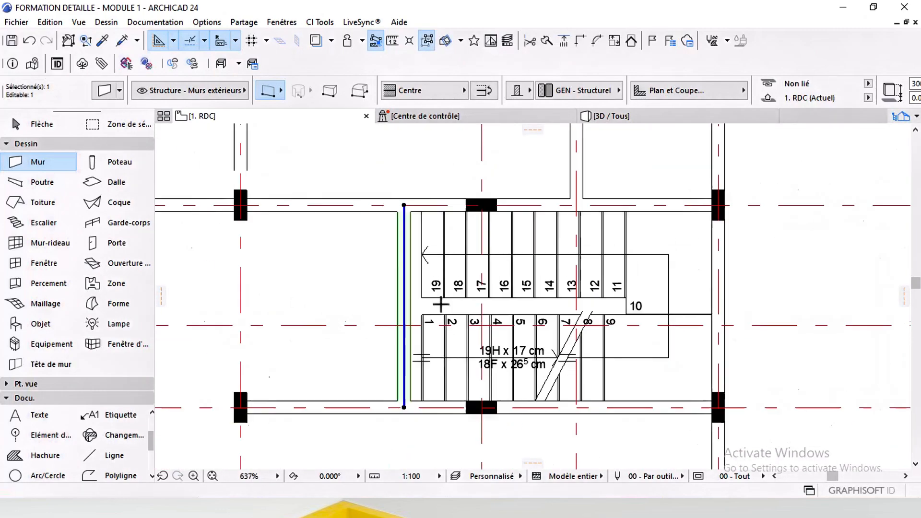
# Select the staircase in the stairwell bay and delete it.
pyautogui.click(45, 125)
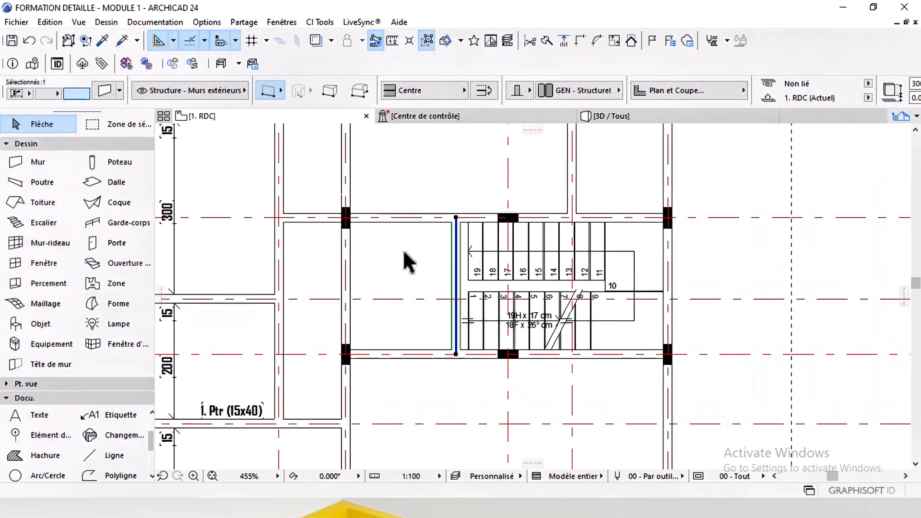
pyautogui.click(403, 249)
pyautogui.moveTo(538, 288); pyautogui.dragTo(448, 303, button='middle')
pyautogui.click(498, 281)
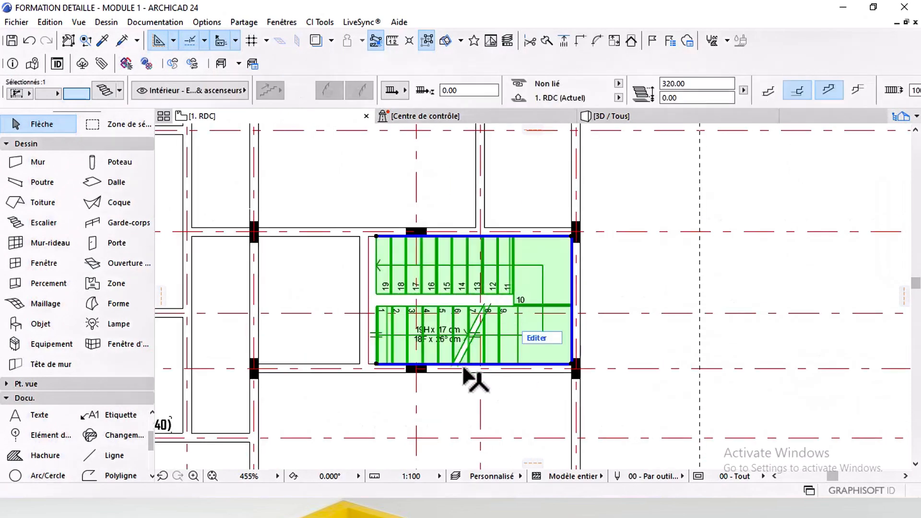
pyautogui.scroll(5, 464, 369)
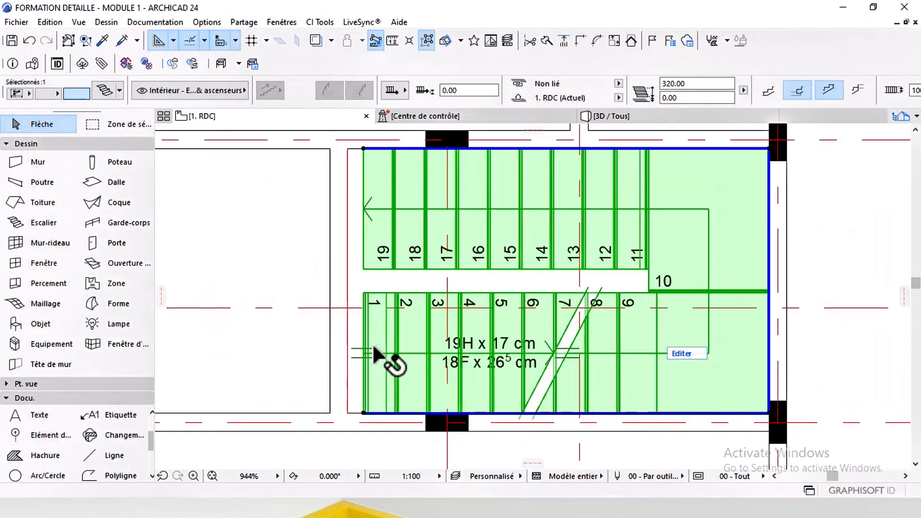
pyautogui.press('Delete')
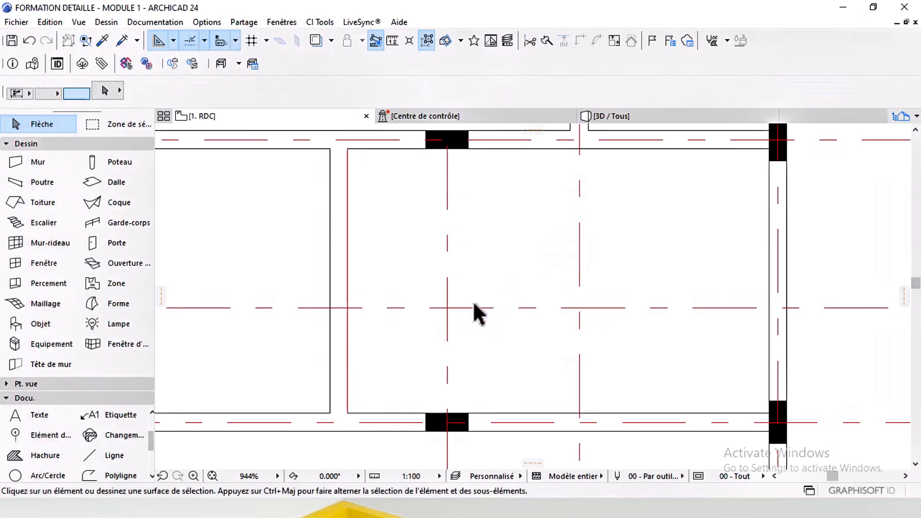
# Draw a polygonal fill along the stairwell's lower and right edges, closing it through an interior point back to the lower-left corner.
pyautogui.click(40, 456)
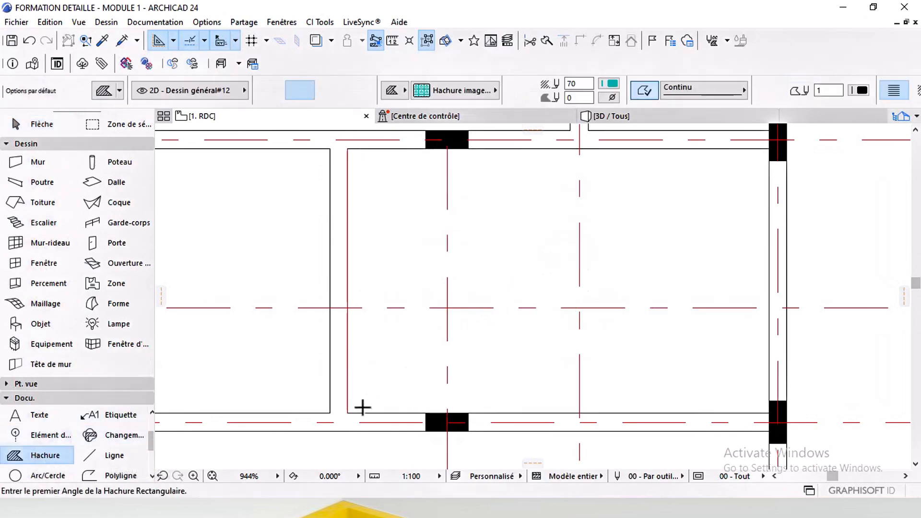
pyautogui.click(347, 412)
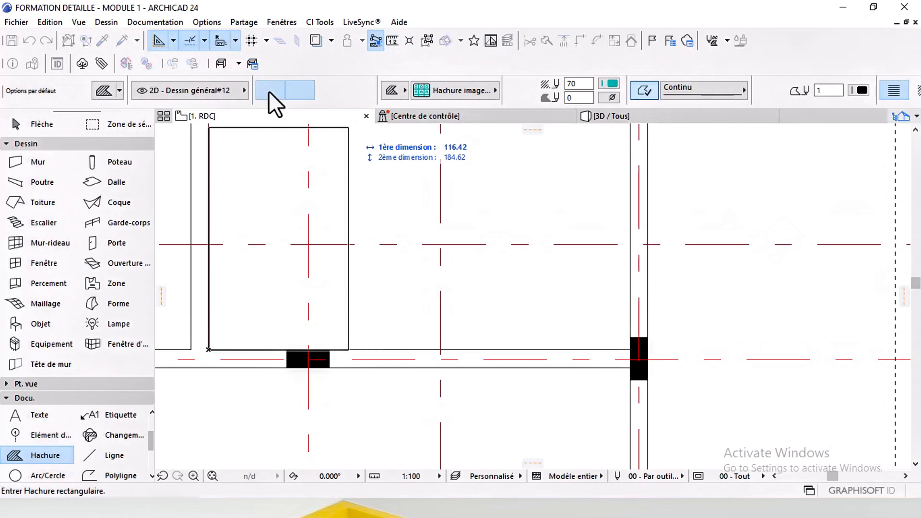
pyautogui.click(269, 91)
pyautogui.scroll(3, 629, 350)
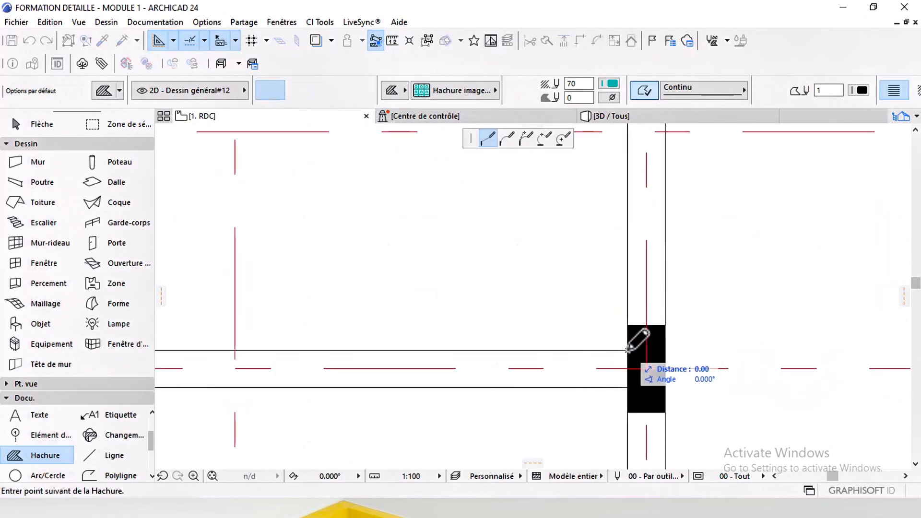
pyautogui.scroll(-5, 628, 351)
pyautogui.scroll(1, 643, 174)
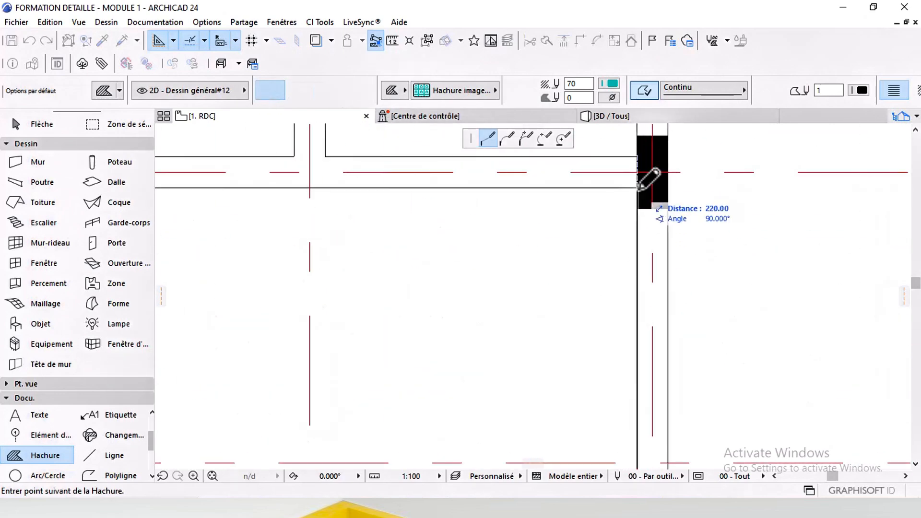
pyautogui.click(638, 187)
pyautogui.scroll(-3, 638, 188)
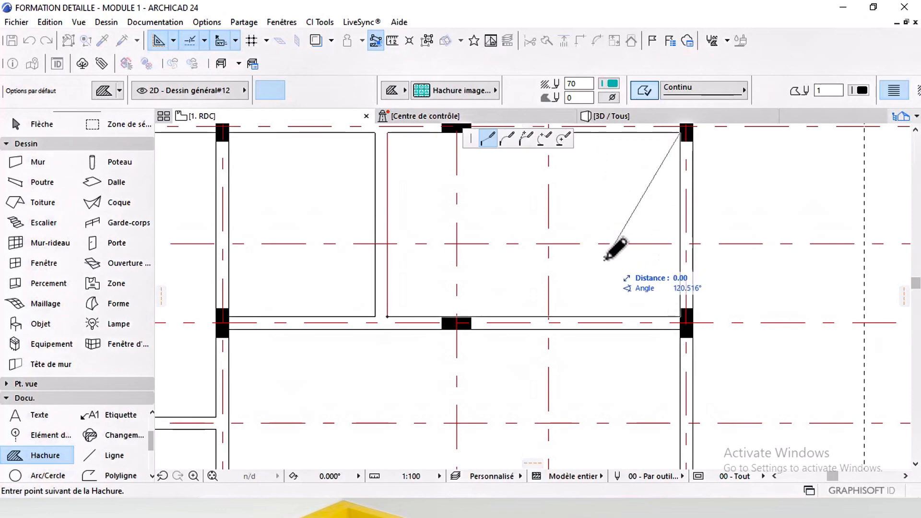
pyautogui.doubleClick(387, 316)
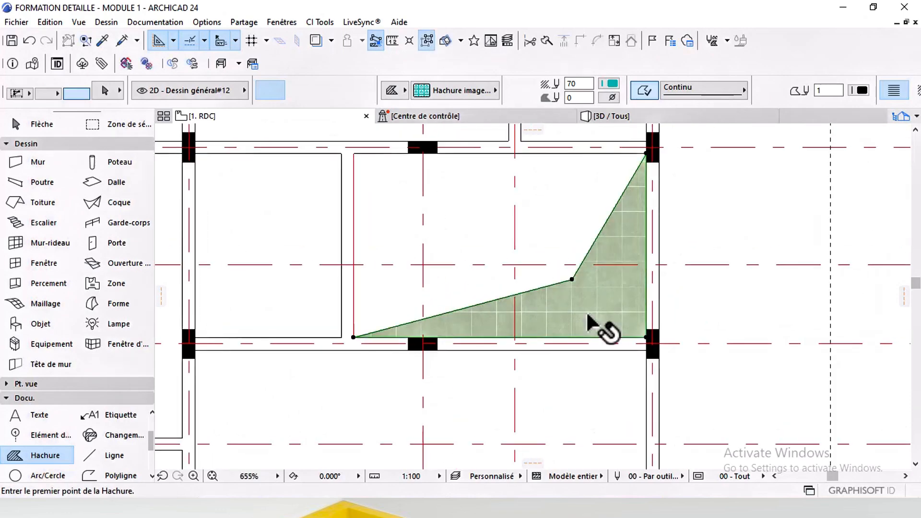
# Change the stairwell fill to "Hachure solide*" with a dark grey pen and deselect it.
pyautogui.click(480, 92)
pyautogui.scroll(5, 511, 209)
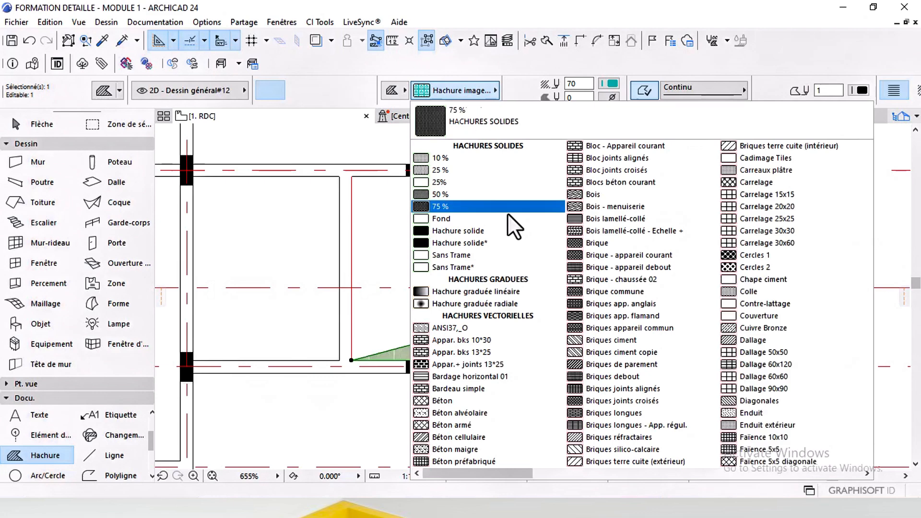
pyautogui.click(465, 242)
pyautogui.click(613, 83)
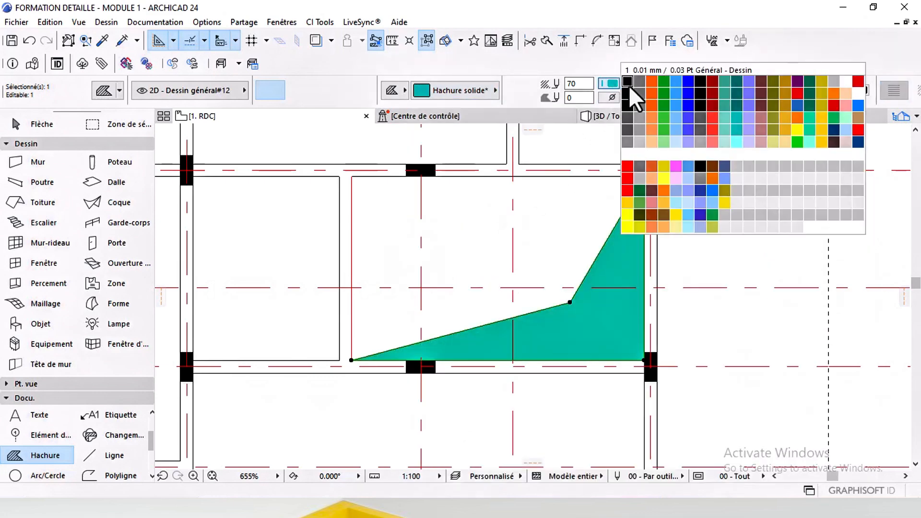
pyautogui.click(626, 119)
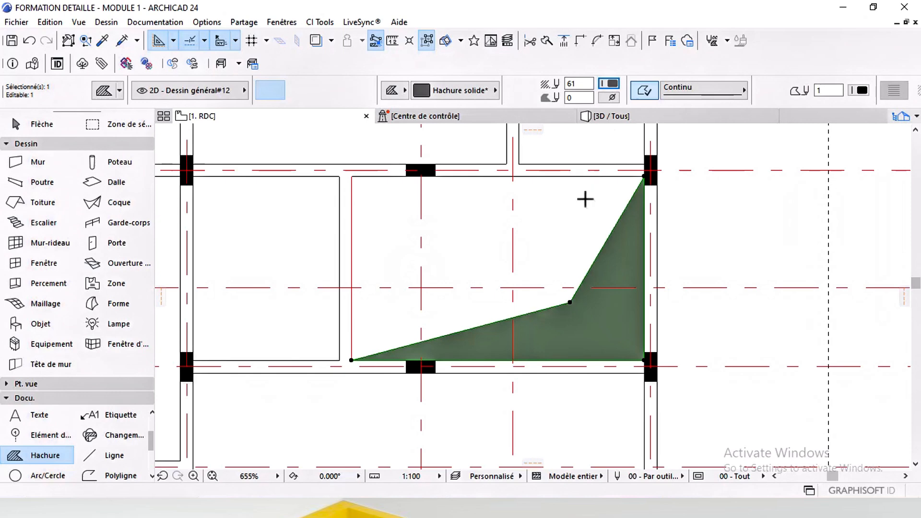
pyautogui.click(613, 80)
pyautogui.click(625, 85)
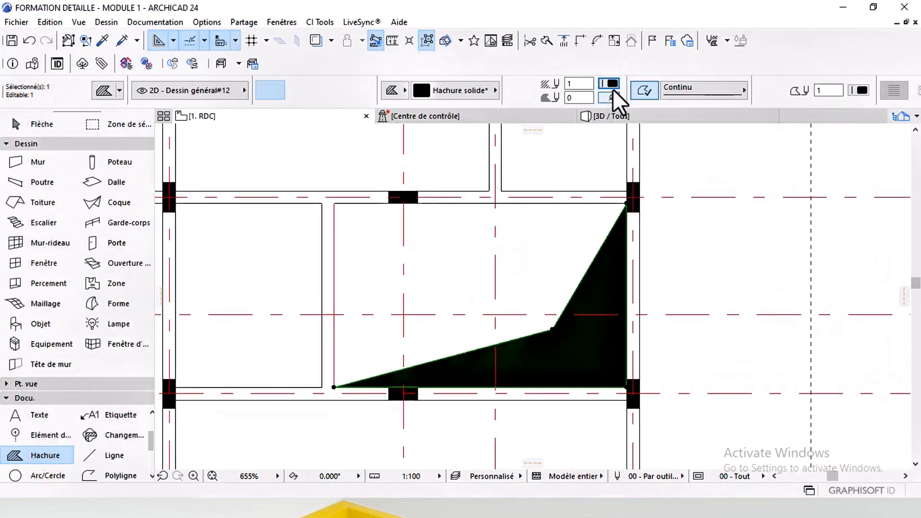
pyautogui.click(611, 98)
pyautogui.click(626, 117)
pyautogui.press('Escape')
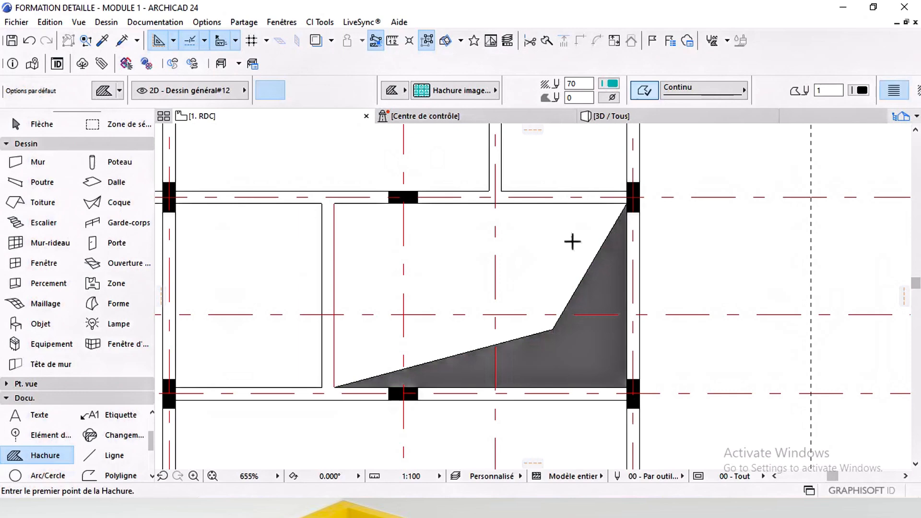
# Turn on the true line thickness display ("Epaisseur de ligne réelle") for the plan.
pyautogui.scroll(-4, 571, 250)
pyautogui.click(48, 126)
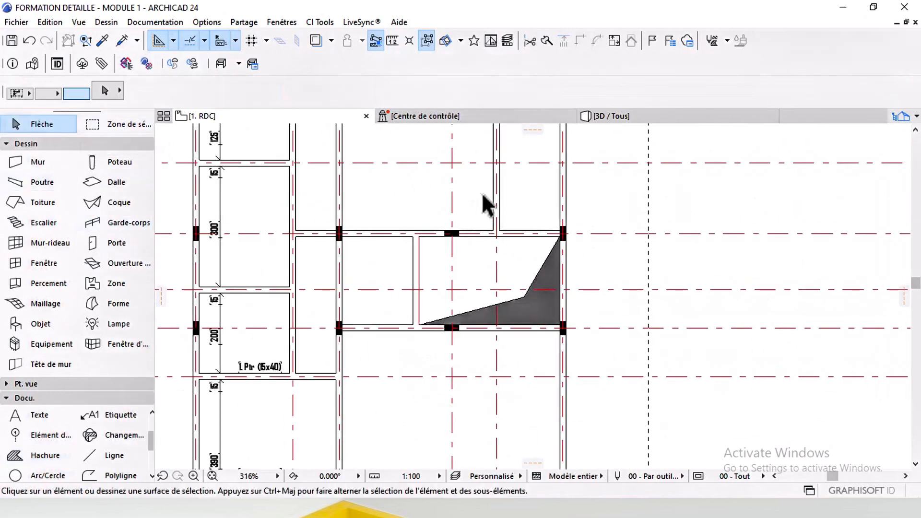
pyautogui.click(473, 183)
pyautogui.rightClick(472, 181)
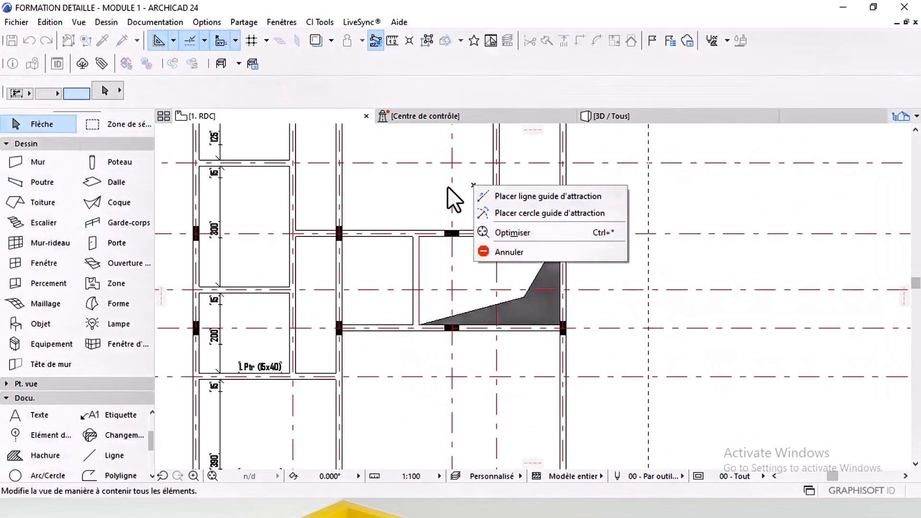
pyautogui.press('Escape')
pyautogui.press('Escape')
pyautogui.rightClick(473, 190)
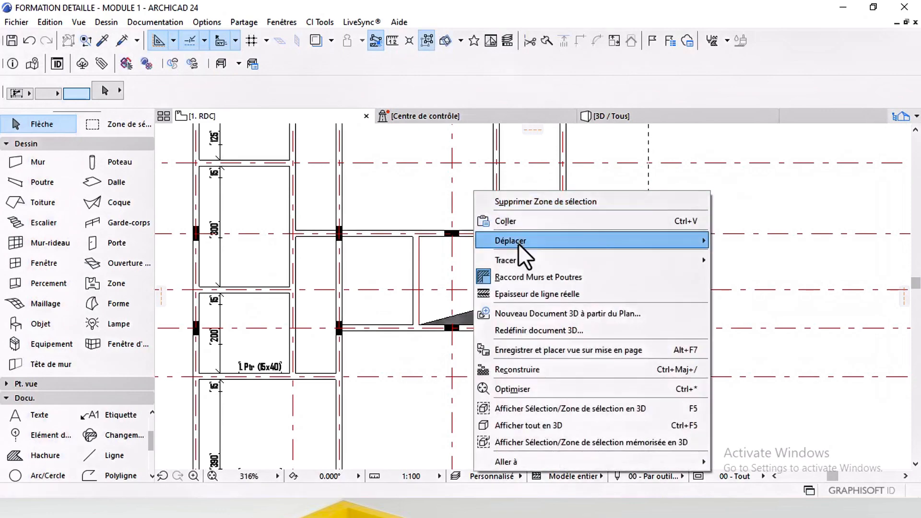
pyautogui.click(516, 294)
# Examine the plan's line weights from the lower bays up to the annotated slab bays.
pyautogui.scroll(-3, 482, 204)
pyautogui.moveTo(369, 291); pyautogui.dragTo(440, 236, button='middle')
pyautogui.scroll(5, 492, 230)
pyautogui.scroll(-3, 469, 251)
pyautogui.moveTo(483, 274); pyautogui.dragTo(457, 315, button='middle')
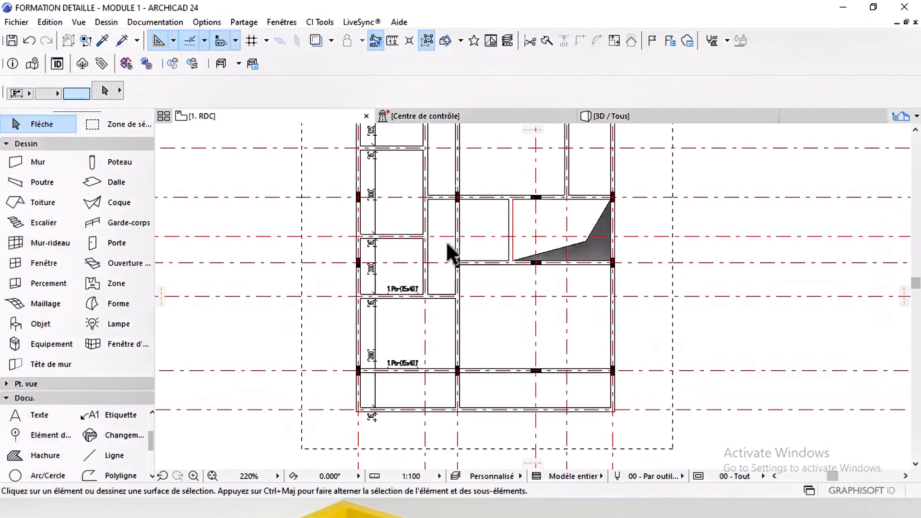
pyautogui.moveTo(445, 241); pyautogui.dragTo(440, 311, button='middle')
pyautogui.moveTo(490, 200); pyautogui.dragTo(482, 252, button='middle')
pyautogui.scroll(3, 481, 207)
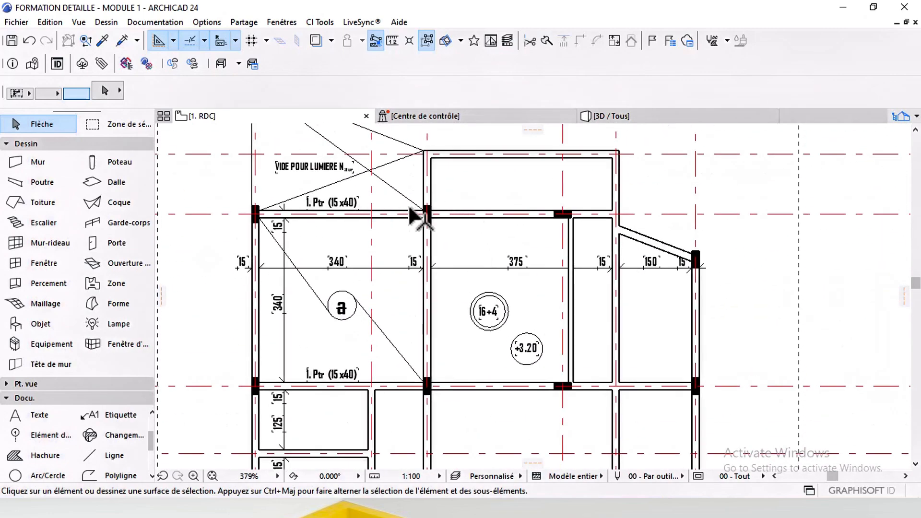
pyautogui.scroll(-2, 365, 242)
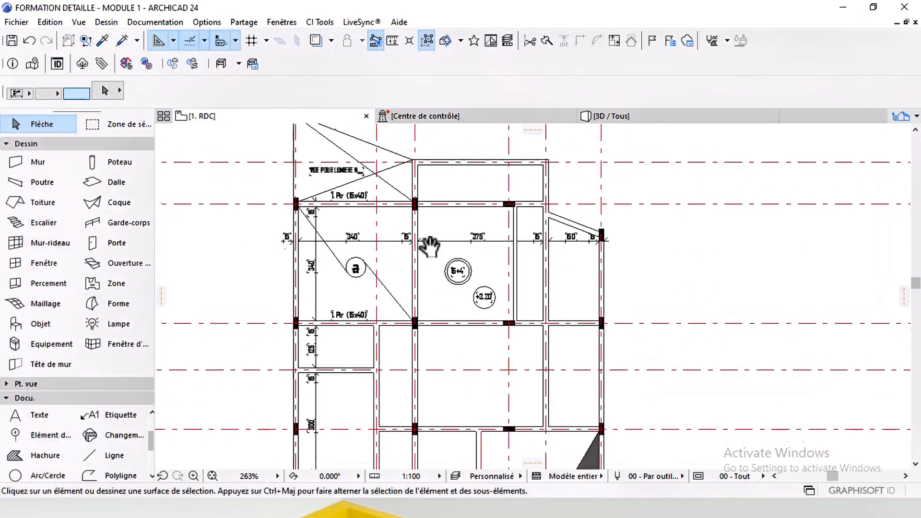
pyautogui.moveTo(428, 242); pyautogui.dragTo(434, 281, button='middle')
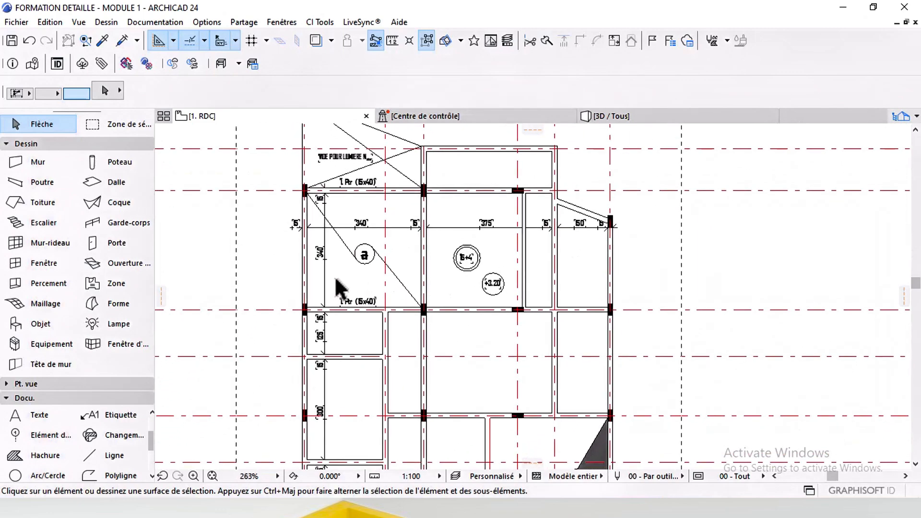
# Copy the "1. Ptr (15x40)" label below the "a" circle to just above the bottom edge beam of the lower-right bay.
pyautogui.moveTo(371, 315); pyautogui.dragTo(399, 294, button='middle')
pyautogui.scroll(4, 396, 294)
pyautogui.click(404, 271)
pyautogui.hotkey('ctrl', 'shift', 'd')
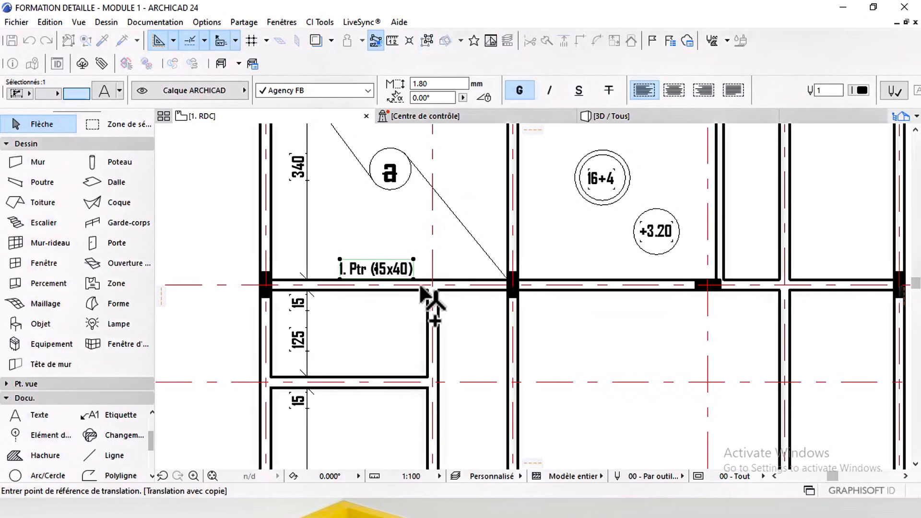
pyautogui.scroll(-5, 417, 288)
pyautogui.scroll(5, 424, 288)
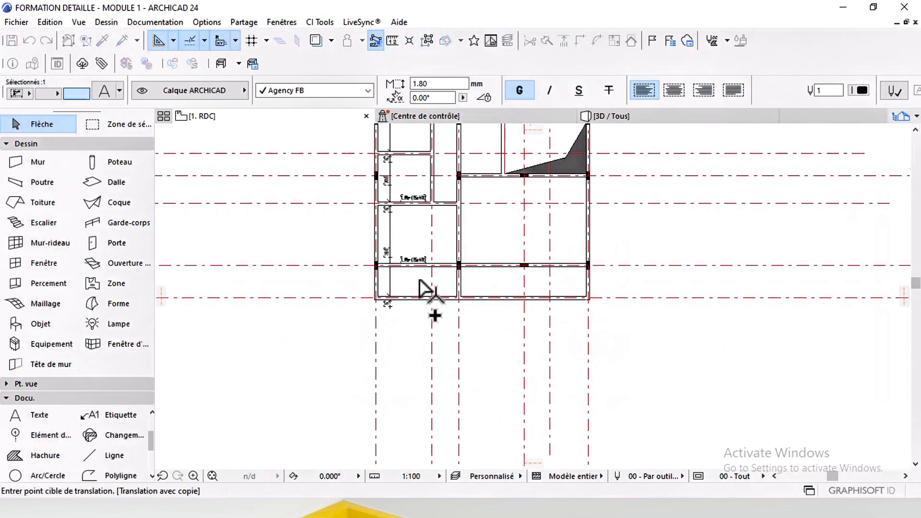
pyautogui.moveTo(467, 301); pyautogui.dragTo(368, 319, button='middle')
pyautogui.moveTo(596, 350); pyautogui.dragTo(457, 333, button='middle')
pyautogui.click(520, 335)
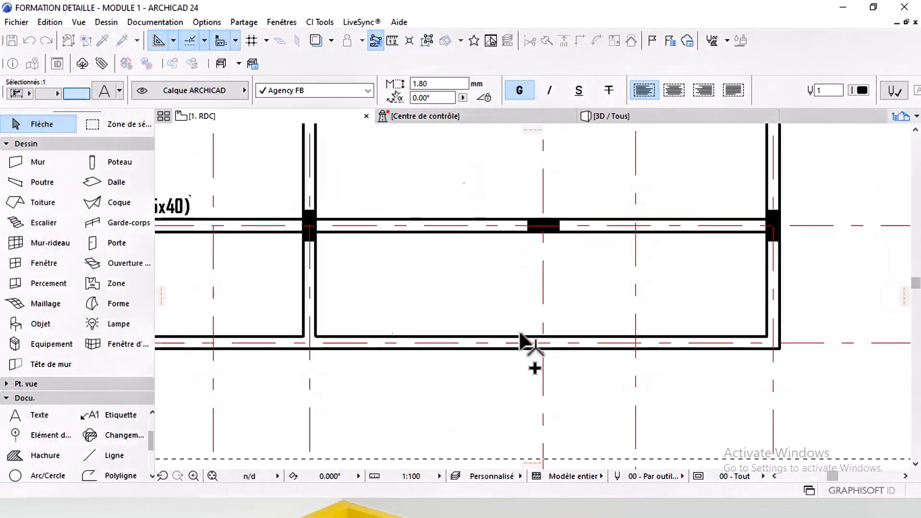
# Replace the section height in the copied beam label with 20.
pyautogui.scroll(4, 479, 332)
pyautogui.doubleClick(534, 321)
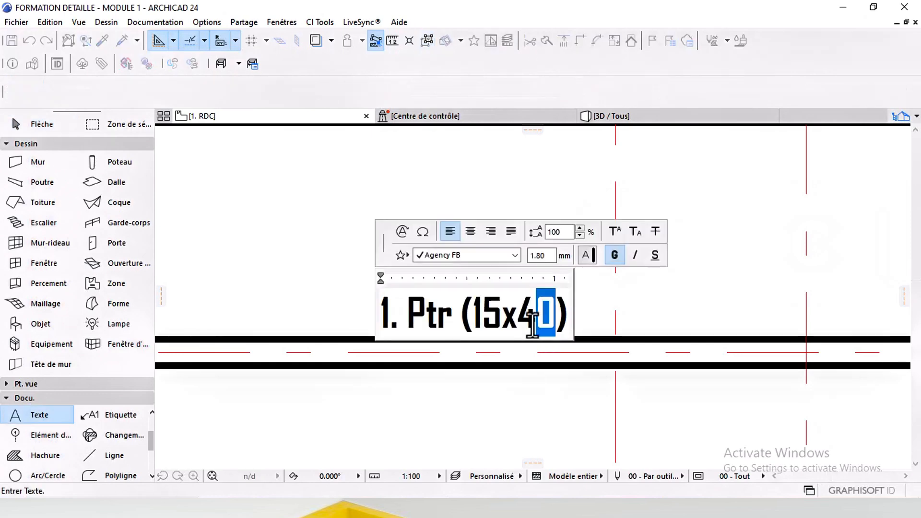
pyautogui.write('20')
pyautogui.click(613, 295)
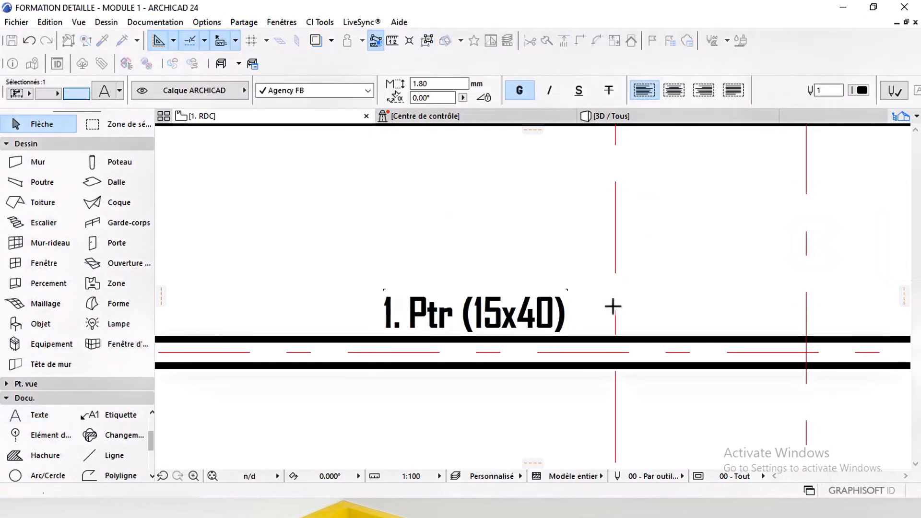
# Change the leading number to 2 in the (15x20) beam label above the bottom edge beam of the lower-right bay.
pyautogui.doubleClick(402, 322)
pyautogui.moveTo(390, 323); pyautogui.dragTo(373, 321)
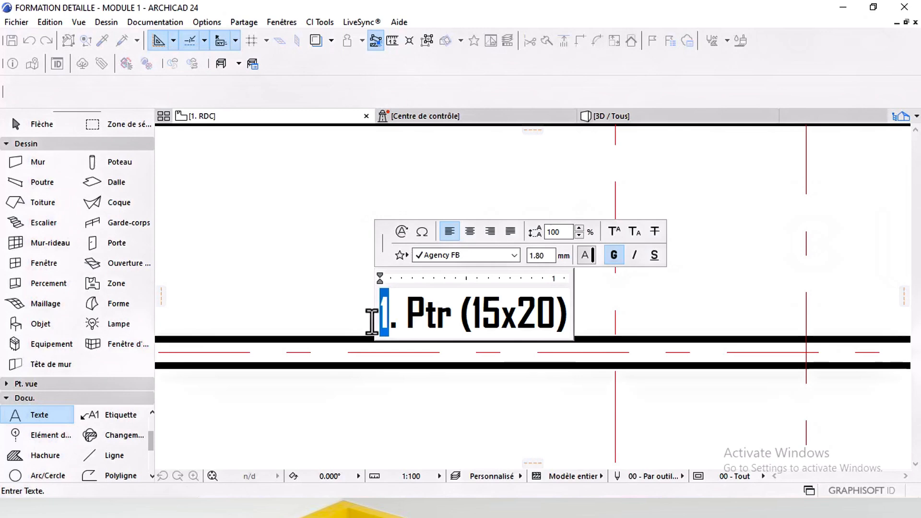
pyautogui.write('2')
pyautogui.click(658, 277)
pyautogui.scroll(-5, 545, 307)
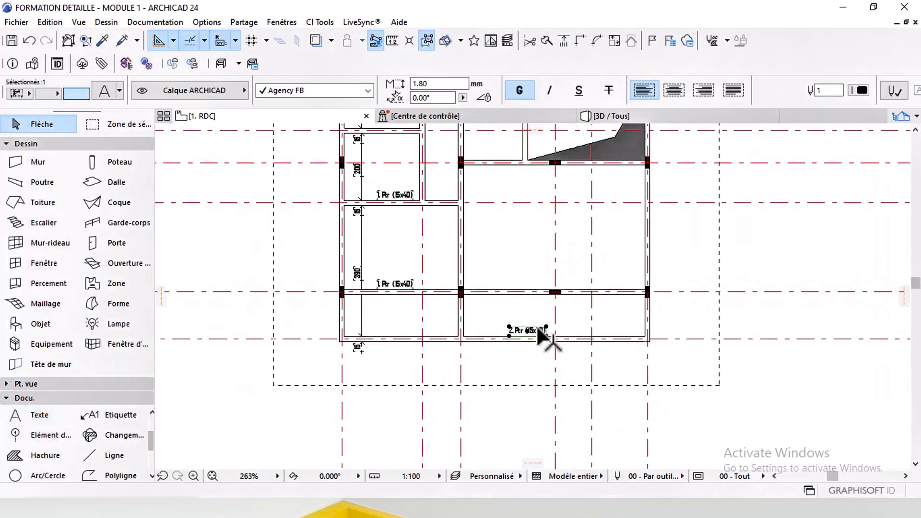
pyautogui.scroll(5, 542, 335)
pyautogui.moveTo(606, 326); pyautogui.dragTo(572, 306, button='middle')
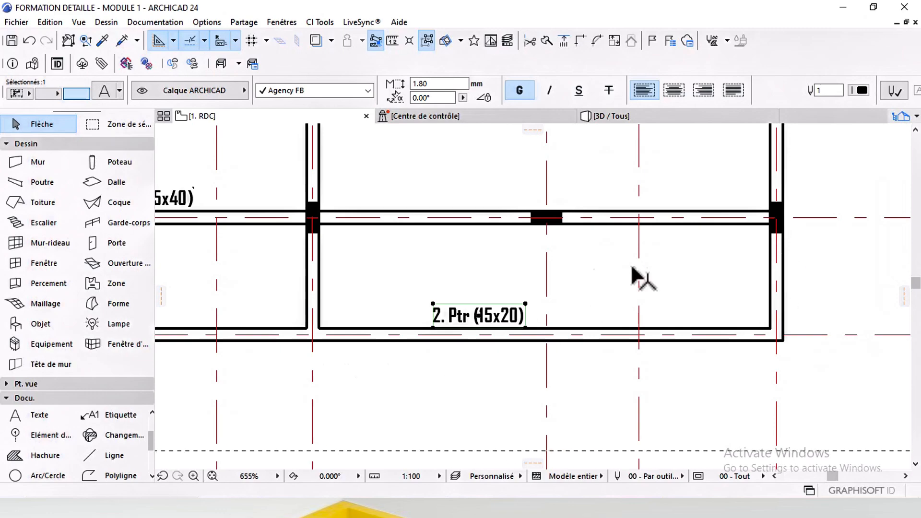
pyautogui.click(578, 264)
# Copy the double-circled "16+4" slab marker into the lower-right bay, beside the "2. Ptr (15x20)" label.
pyautogui.scroll(-4, 562, 288)
pyautogui.moveTo(515, 181); pyautogui.dragTo(519, 335, button='middle')
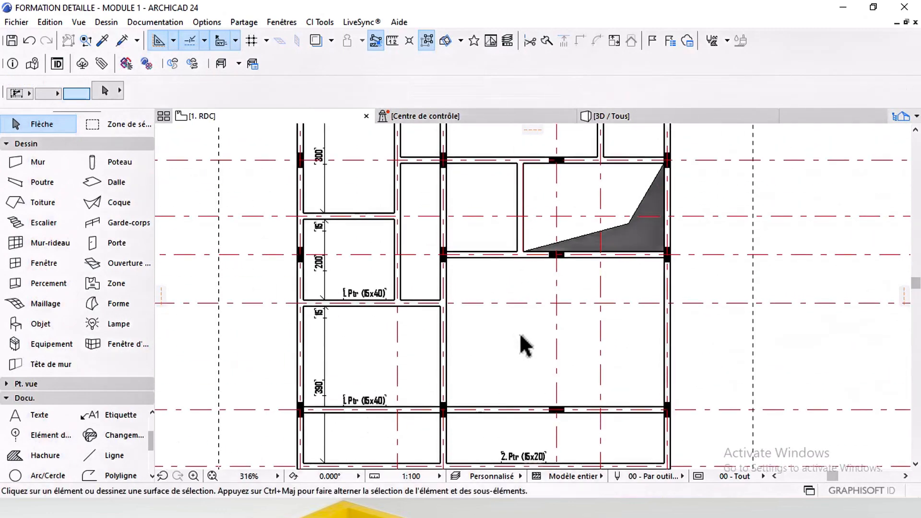
pyautogui.moveTo(518, 141); pyautogui.dragTo(519, 295, button='middle')
pyautogui.scroll(7, 531, 227)
pyautogui.moveTo(525, 220); pyautogui.dragTo(506, 292, button='middle')
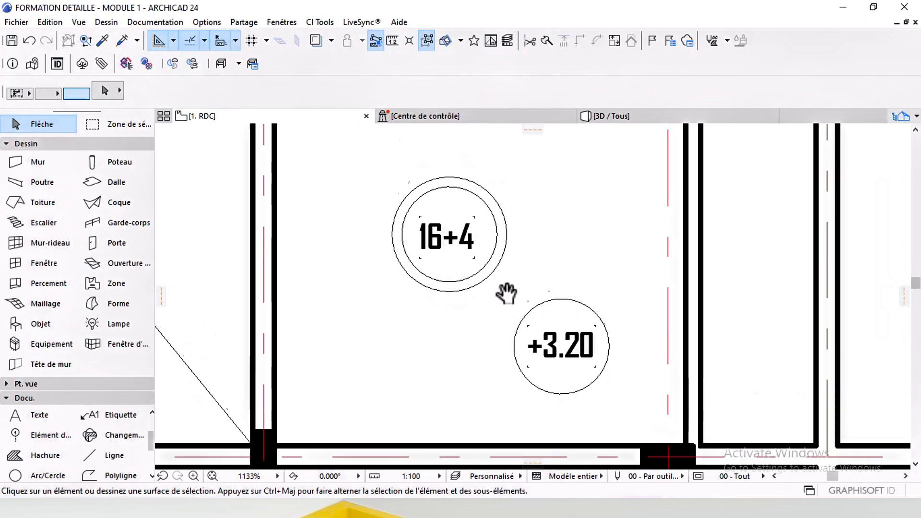
pyautogui.moveTo(513, 202); pyautogui.dragTo(446, 247)
pyautogui.hotkey('ctrl', 'shift', 'd')
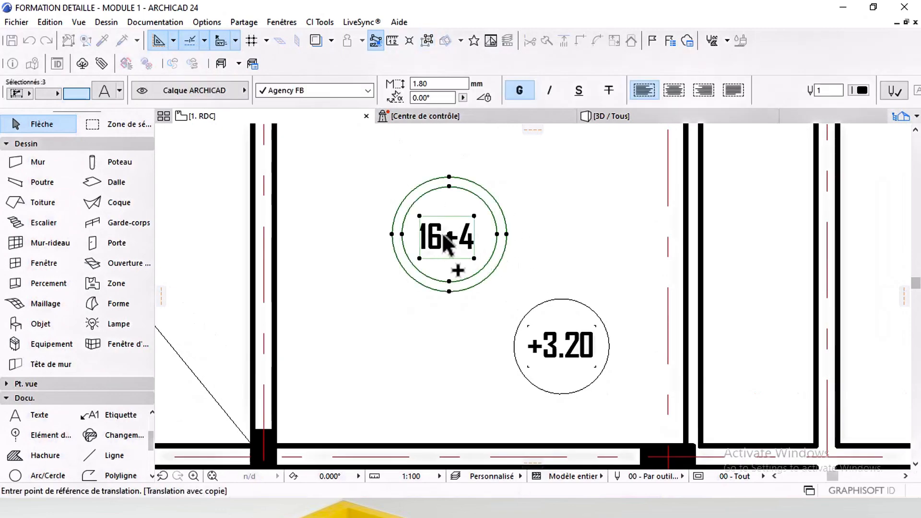
pyautogui.click(449, 234)
pyautogui.scroll(-8, 454, 262)
pyautogui.scroll(1, 495, 397)
pyautogui.moveTo(494, 397); pyautogui.dragTo(508, 318, button='middle')
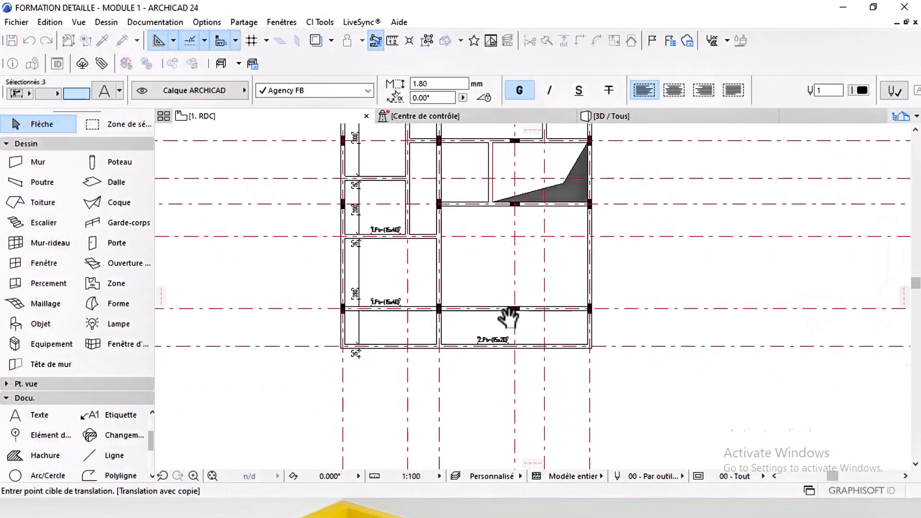
pyautogui.scroll(4, 556, 335)
pyautogui.moveTo(556, 335)
pyautogui.mouseDown(button='middle')
pyautogui.moveTo(635, 286)
pyautogui.moveTo(583, 305)
pyautogui.mouseUp(button='middle')
pyautogui.scroll(3, 583, 305)
pyautogui.click(506, 278)
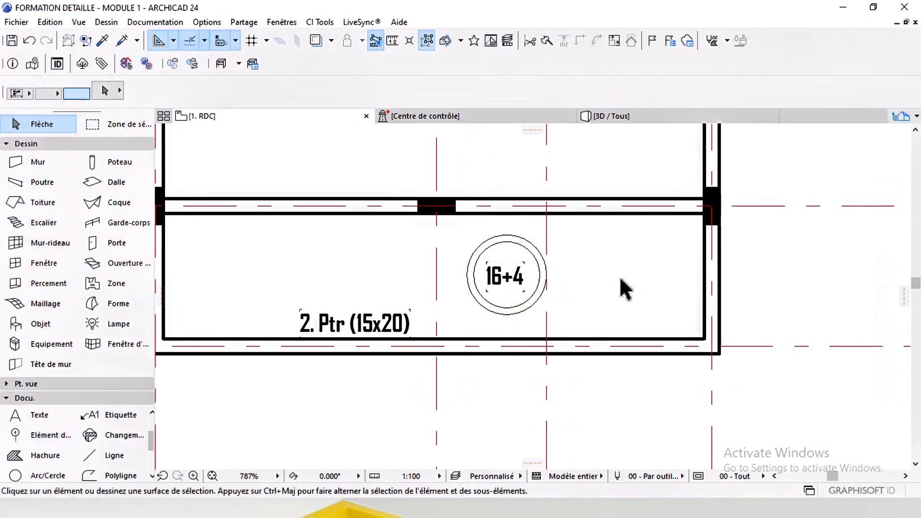
# Replace the text of the copied slab marker in the lower-right bay with 20.
pyautogui.scroll(3, 526, 276)
pyautogui.doubleClick(523, 307)
pyautogui.moveTo(515, 298); pyautogui.dragTo(422, 298)
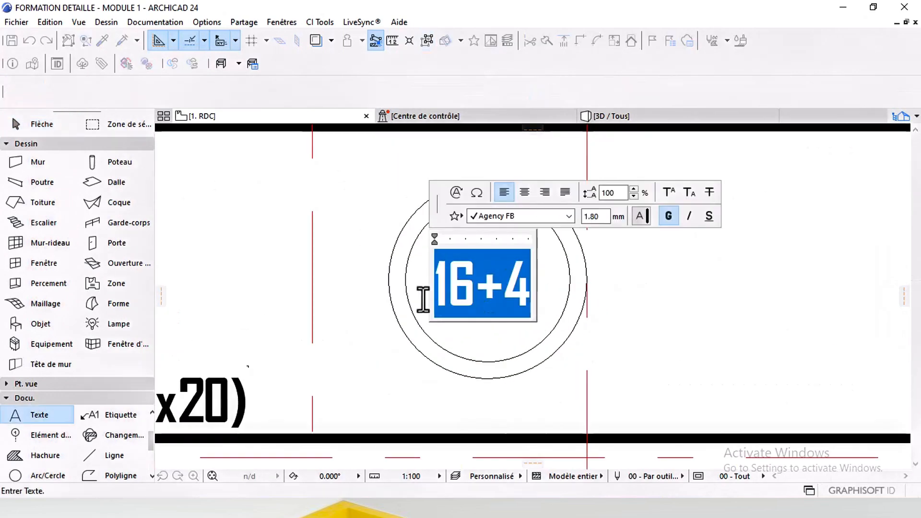
pyautogui.write('120')
pyautogui.click(624, 326)
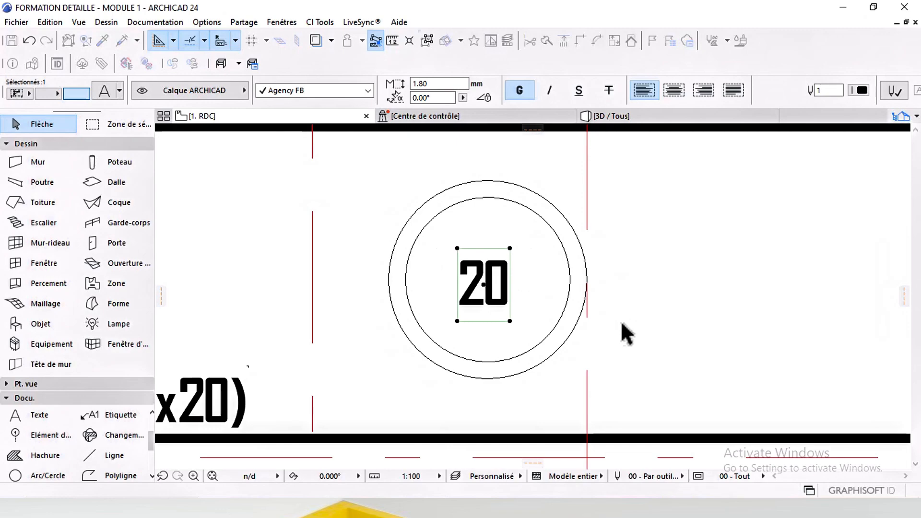
# Examine the structural plan's slab markers and beam labels from the upper bays to the lower-right bay.
pyautogui.scroll(-5, 566, 320)
pyautogui.moveTo(550, 206); pyautogui.dragTo(560, 446, button='middle')
pyautogui.moveTo(494, 234); pyautogui.dragTo(501, 298, button='middle')
pyautogui.press('Escape')
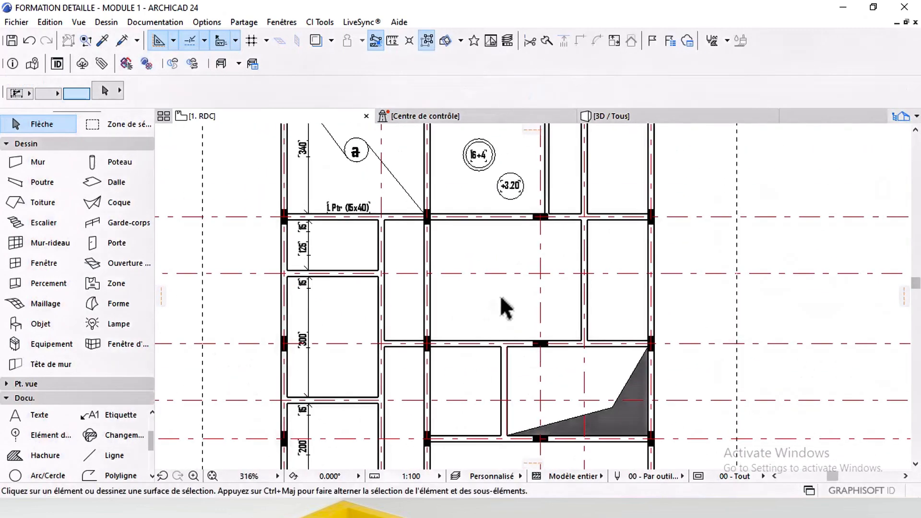
pyautogui.scroll(-4, 509, 279)
pyautogui.moveTo(523, 333); pyautogui.dragTo(528, 304, button='middle')
pyautogui.moveTo(544, 423); pyautogui.dragTo(545, 381, button='middle')
pyautogui.scroll(5, 547, 379)
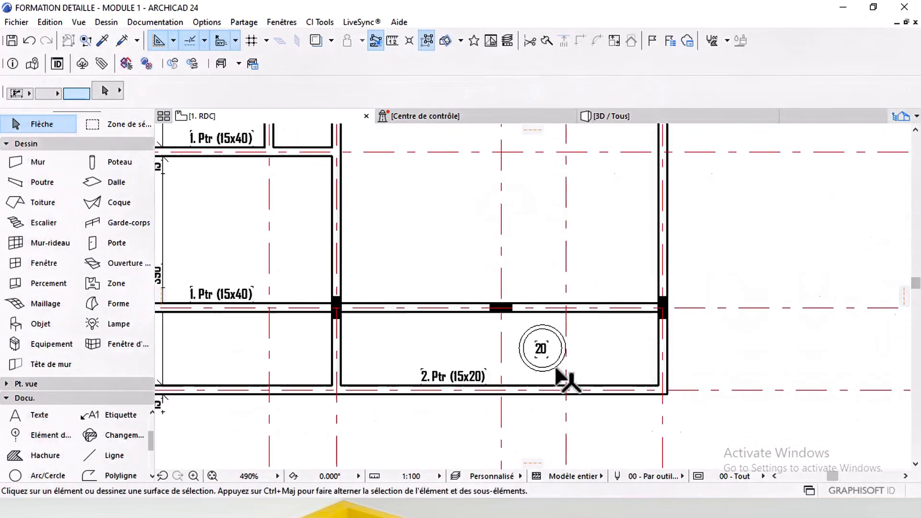
pyautogui.scroll(-6, 576, 305)
pyautogui.scroll(2, 71, 427)
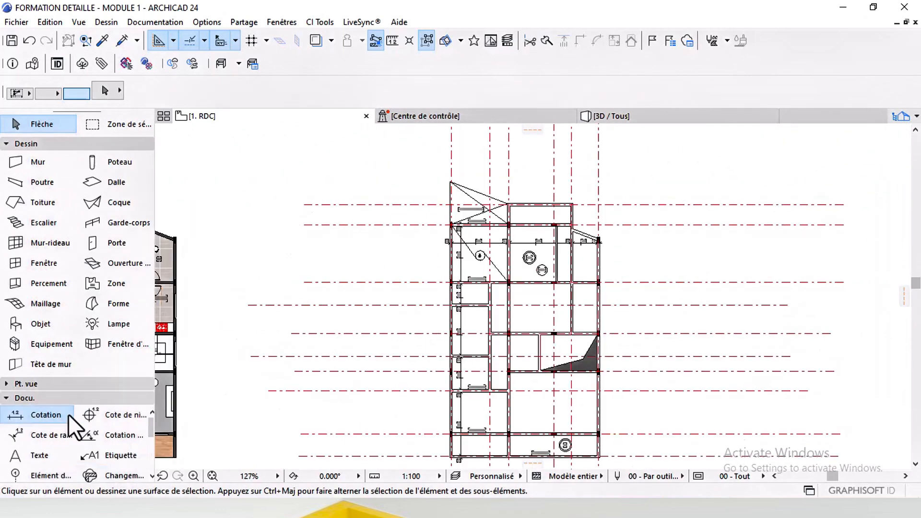
# Dimension the spacing of the horizontal axes with one continuous vertical chain outside the plan's left side.
pyautogui.click(68, 414)
pyautogui.click(434, 218)
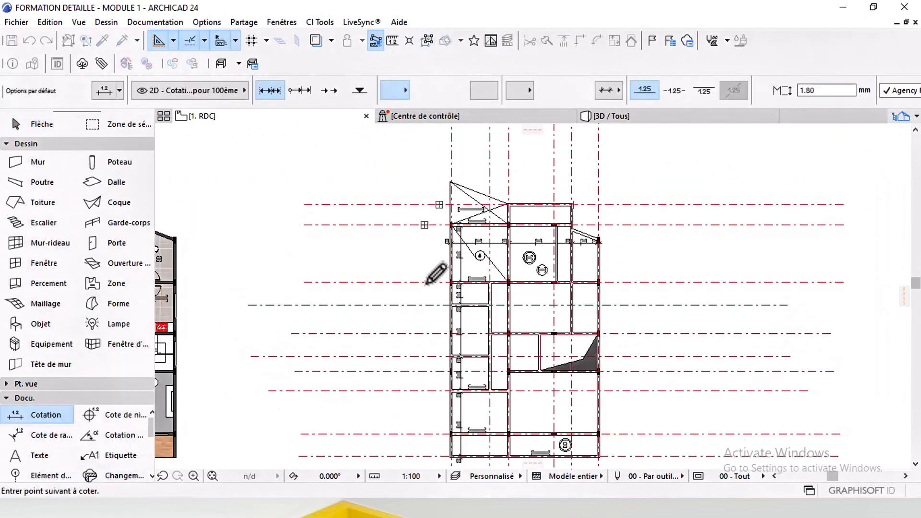
pyautogui.moveTo(434, 301); pyautogui.dragTo(427, 281, button='middle')
pyautogui.scroll(3, 453, 266)
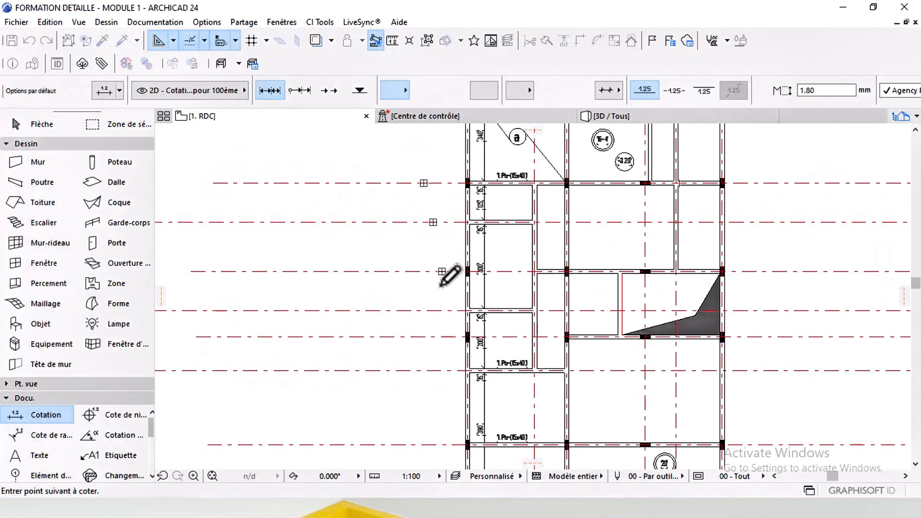
pyautogui.moveTo(444, 324); pyautogui.dragTo(445, 247, button='middle')
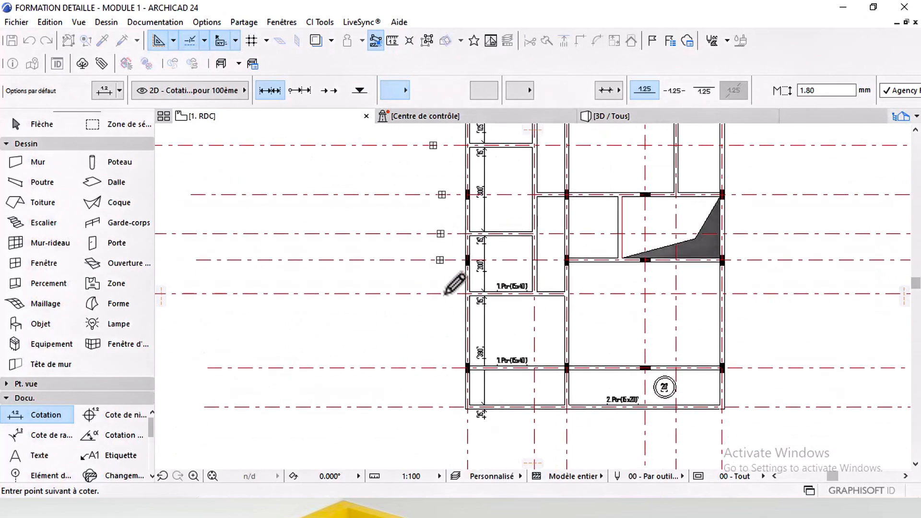
pyautogui.moveTo(445, 294); pyautogui.dragTo(448, 259, button='middle')
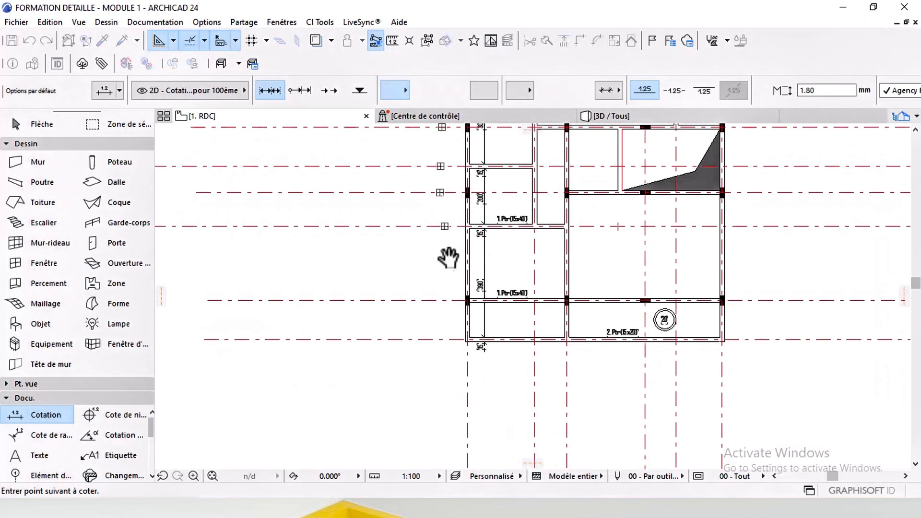
pyautogui.rightClick(448, 339)
pyautogui.click(480, 427)
pyautogui.scroll(3, 422, 245)
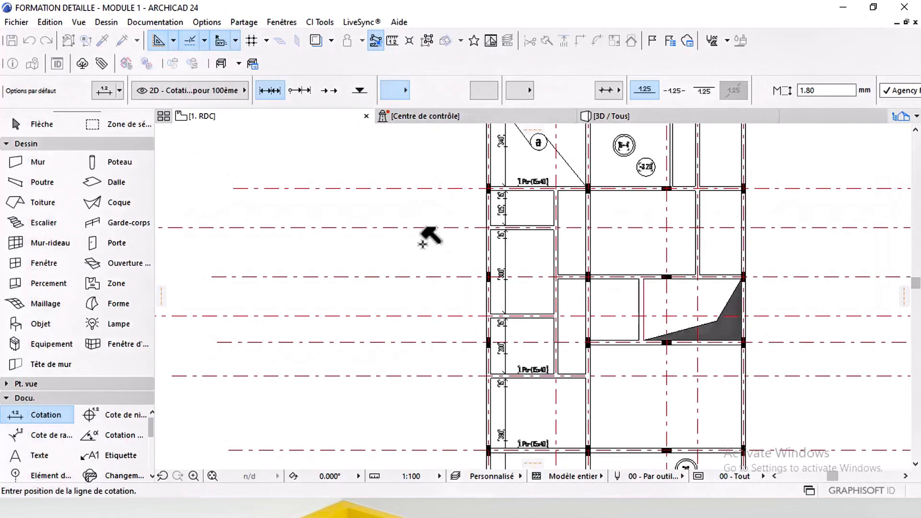
pyautogui.scroll(3, 422, 245)
pyautogui.click(420, 315)
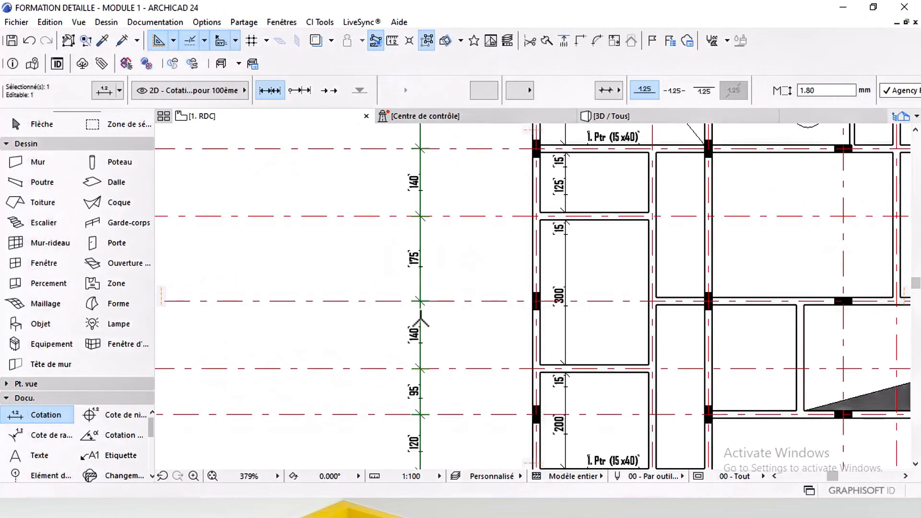
# Move the vertical dimension chain closer to the plan's left edge and place a copy outside the right edge.
pyautogui.click(420, 317)
pyautogui.click(494, 318)
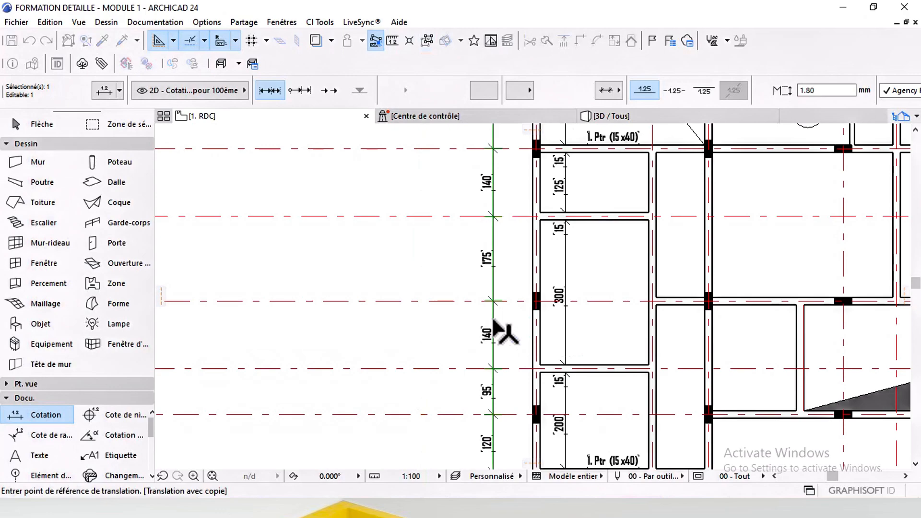
pyautogui.click(493, 307)
pyautogui.scroll(-3, 504, 336)
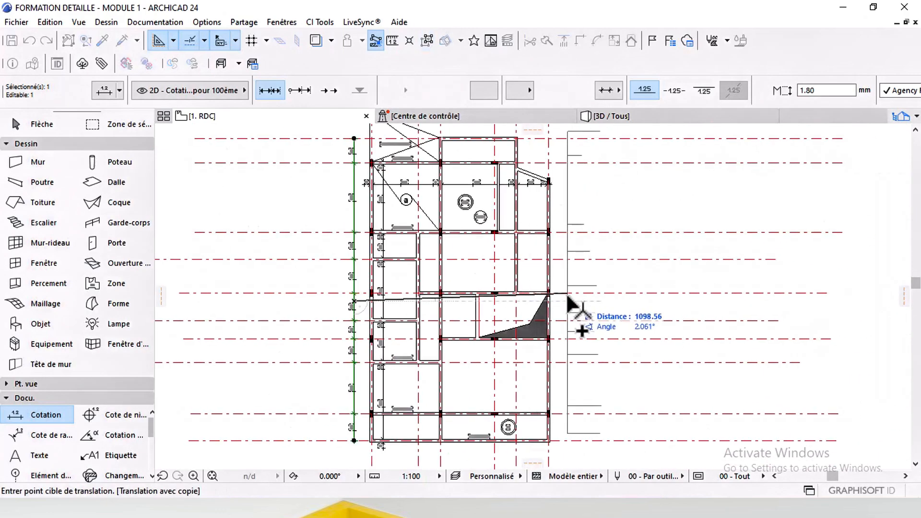
pyautogui.click(564, 303)
pyautogui.press('Escape')
pyautogui.moveTo(393, 332); pyautogui.dragTo(434, 325, button='middle')
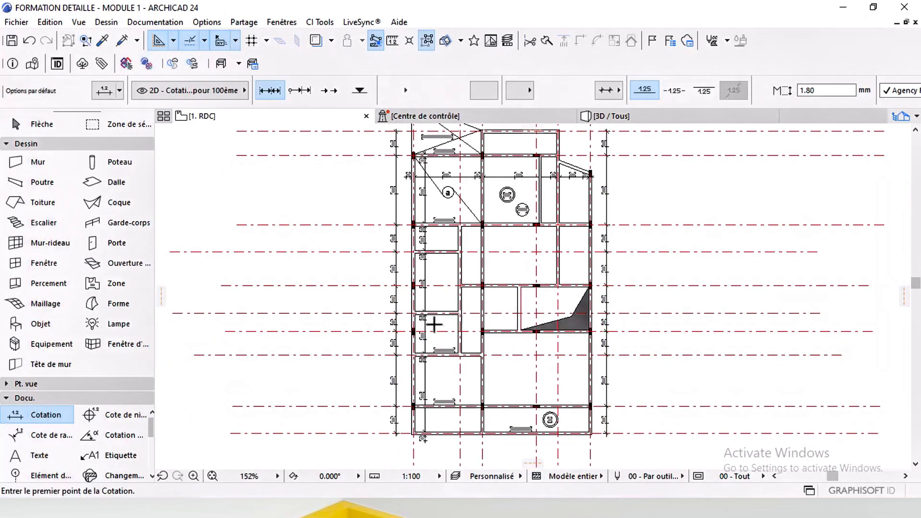
# Dimension the spacing of the six vertical axes with one continuous horizontal chain above the plan.
pyautogui.scroll(3, 403, 206)
pyautogui.click(416, 212)
pyautogui.click(495, 221)
pyautogui.click(538, 223)
pyautogui.moveTo(576, 221); pyautogui.dragTo(539, 248, button='middle')
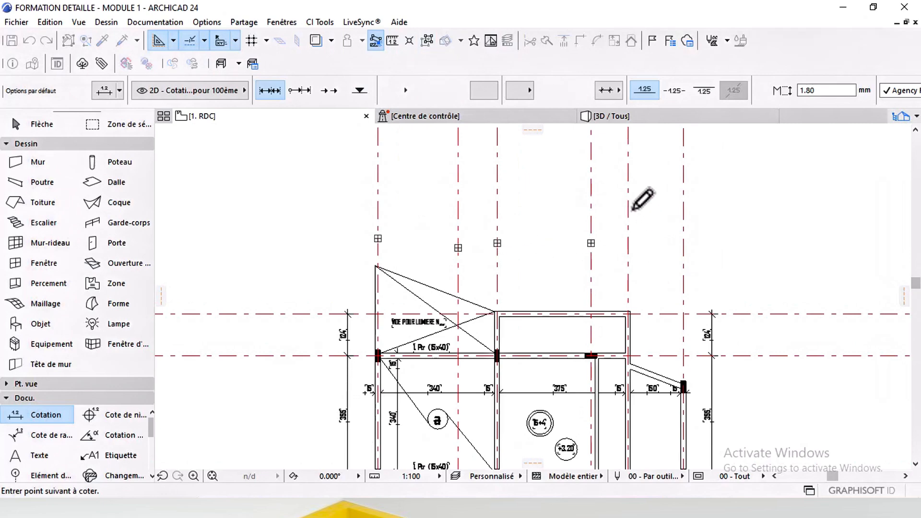
pyautogui.rightClick(683, 212)
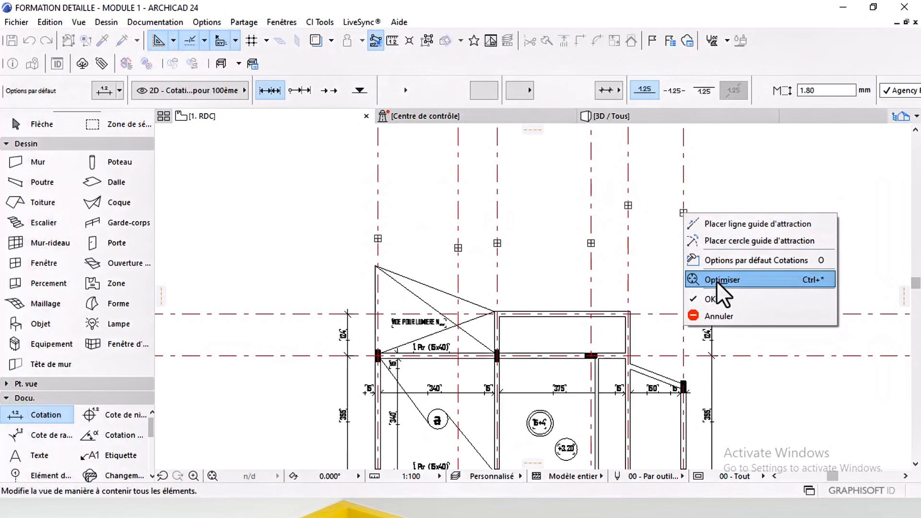
pyautogui.click(715, 297)
pyautogui.click(523, 178)
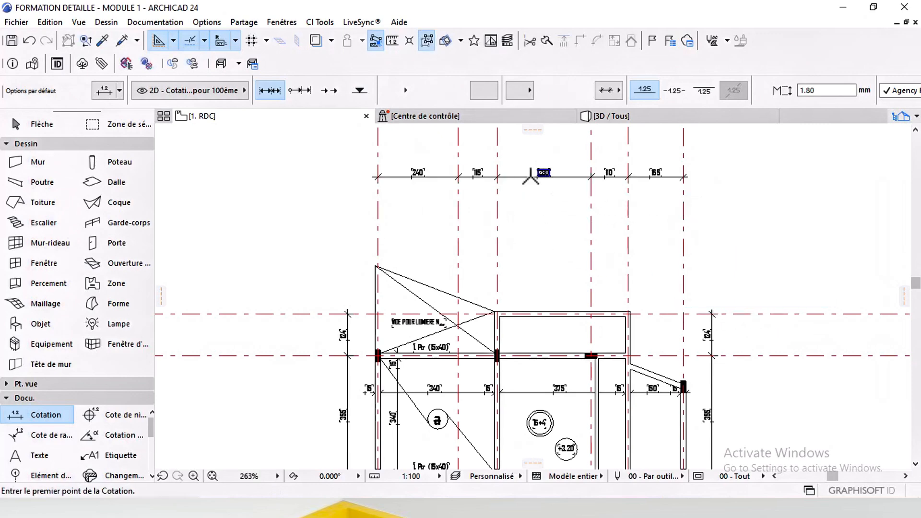
# Move the horizontal dimension chain down closer to the plan's upper edge and place a copy just below the bottom edge beam.
pyautogui.keyDown('shift'); pyautogui.click(527, 177); pyautogui.keyUp('shift')
pyautogui.click(528, 177)
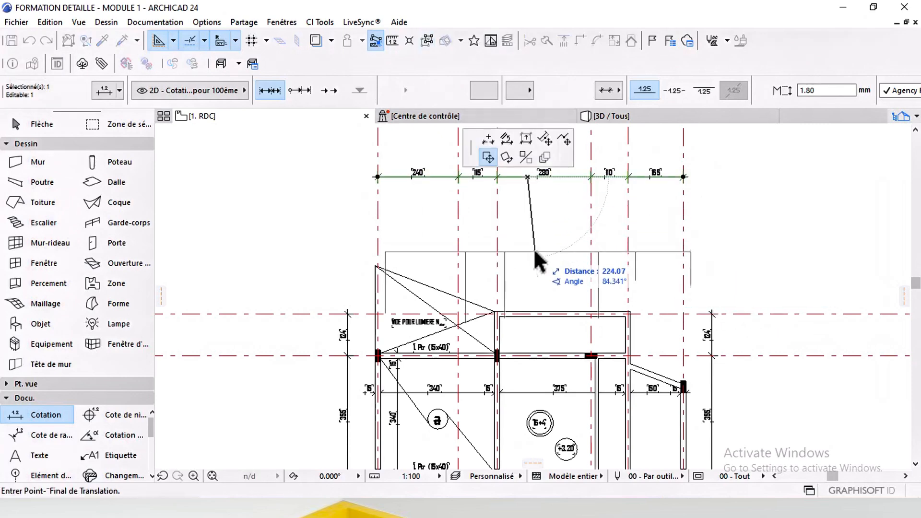
pyautogui.click(528, 276)
pyautogui.hotkey('ctrl', 'shift', 'd')
pyautogui.click(527, 287)
pyautogui.scroll(-3, 526, 341)
pyautogui.moveTo(528, 379); pyautogui.dragTo(547, 248, button='middle')
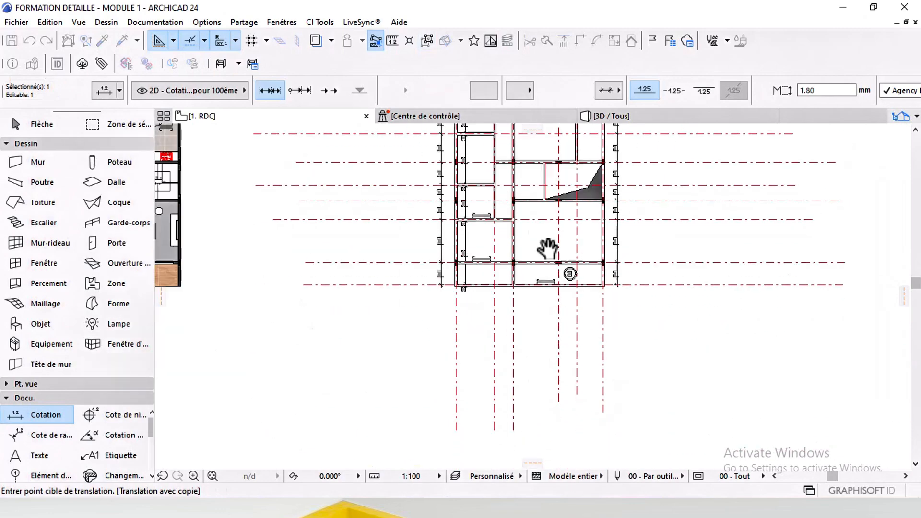
pyautogui.scroll(2, 547, 249)
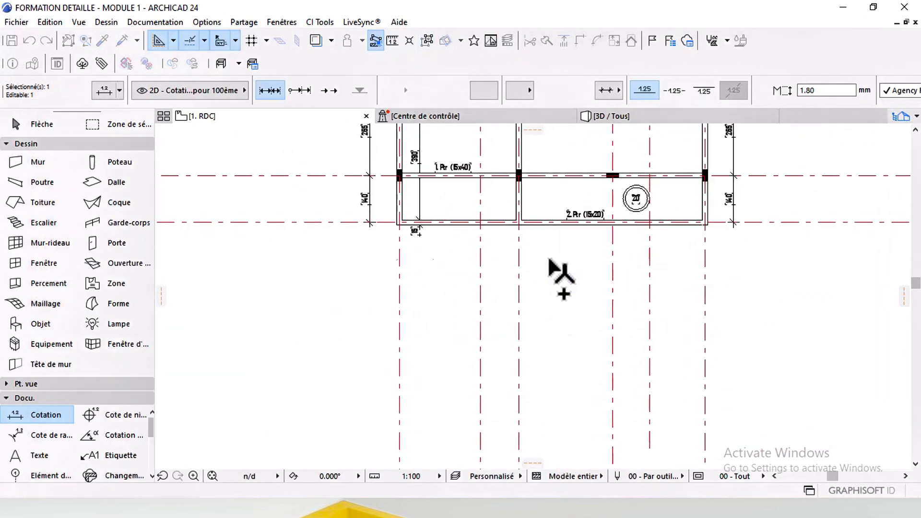
pyautogui.click(550, 259)
pyautogui.press('Escape')
# Examine the axis dimension chains on all four sides of the structural plan.
pyautogui.scroll(-6, 540, 262)
pyautogui.moveTo(558, 192); pyautogui.dragTo(555, 239, button='middle')
pyautogui.moveTo(544, 280); pyautogui.dragTo(417, 310, button='middle')
pyautogui.scroll(1, 504, 322)
pyautogui.scroll(3, 504, 322)
pyautogui.scroll(-2, 451, 237)
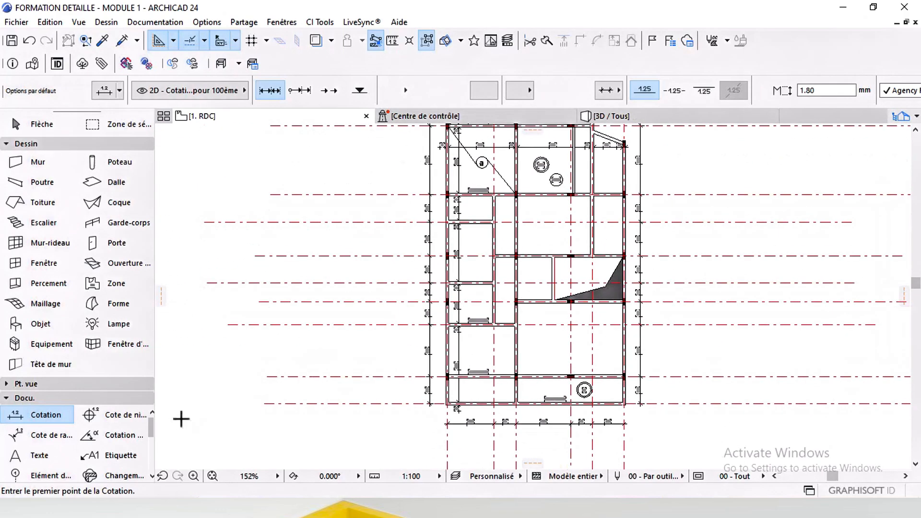
pyautogui.moveTo(540, 248); pyautogui.dragTo(508, 348, button='middle')
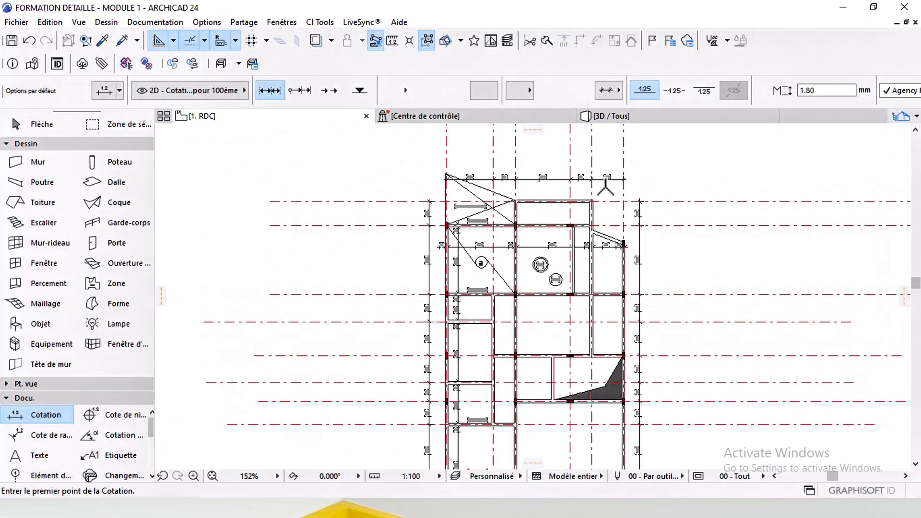
pyautogui.moveTo(521, 284); pyautogui.dragTo(552, 245, button='middle')
pyautogui.scroll(-3, 551, 245)
pyautogui.moveTo(554, 289); pyautogui.dragTo(520, 285, button='middle')
pyautogui.scroll(3, 490, 274)
pyautogui.scroll(1, 489, 274)
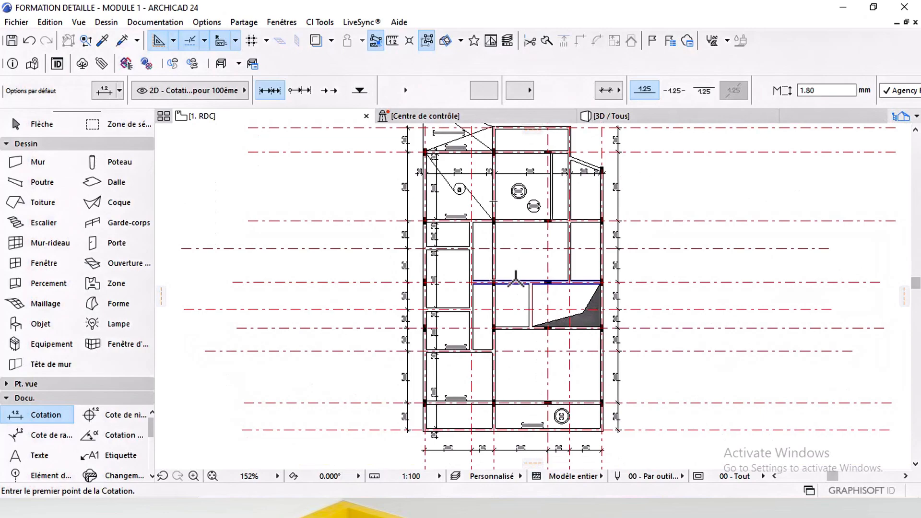
# Examine the furnished floor plans alongside the dimensioned structural plan.
pyautogui.scroll(-4, 511, 271)
pyautogui.moveTo(341, 302); pyautogui.dragTo(473, 325, button='middle')
pyautogui.scroll(4, 413, 302)
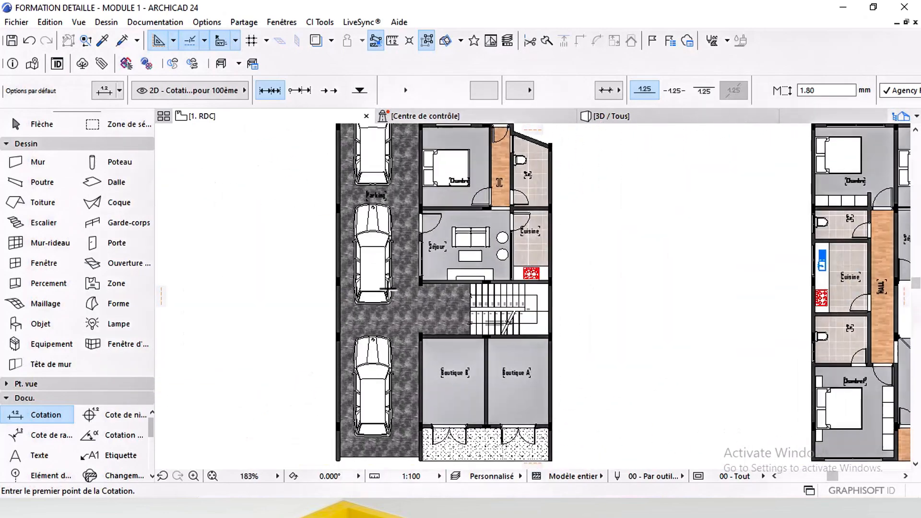
pyautogui.scroll(-2, 397, 286)
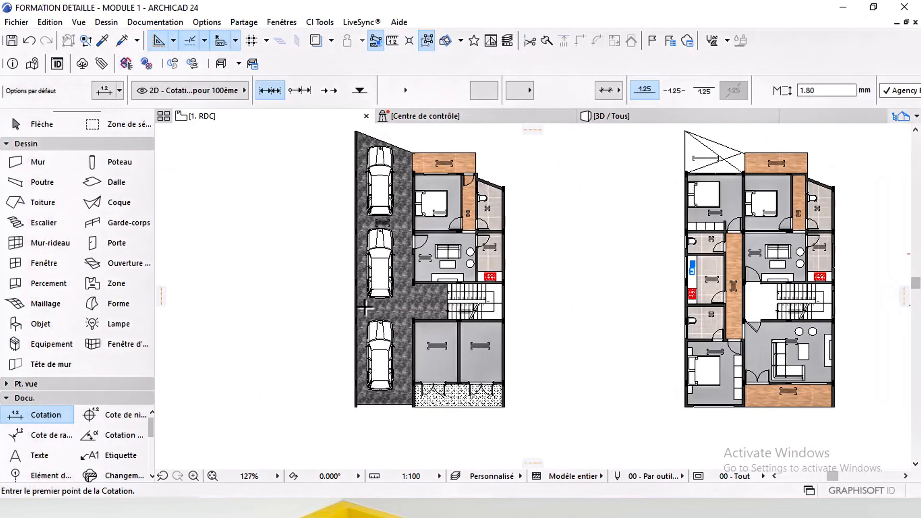
pyautogui.scroll(-2, 516, 286)
pyautogui.moveTo(518, 308); pyautogui.dragTo(277, 303, button='middle')
pyautogui.scroll(-1, 514, 319)
pyautogui.moveTo(557, 286); pyautogui.dragTo(545, 293, button='middle')
pyautogui.moveTo(387, 303); pyautogui.dragTo(537, 289, button='middle')
pyautogui.moveTo(664, 265); pyautogui.dragTo(487, 267, button='middle')
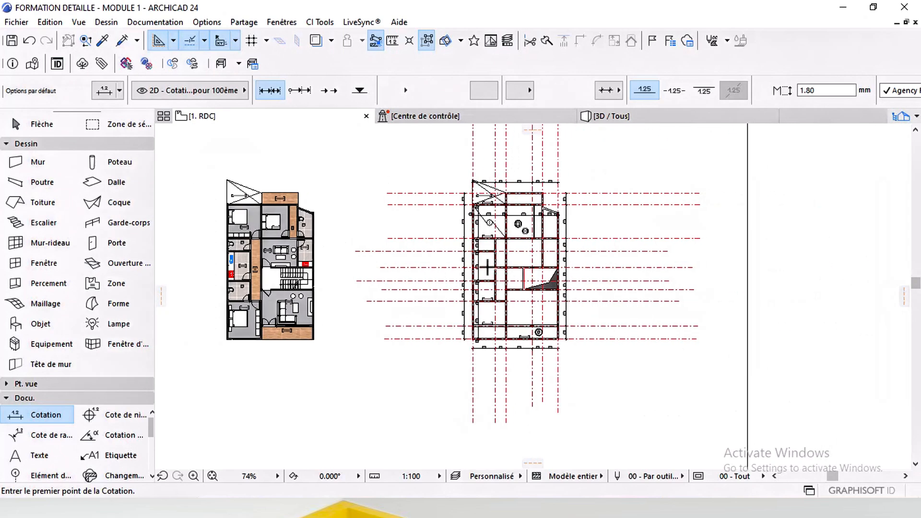
# Set the grid element defaults to automatic naming in the 1,2,3 style, starting at 1.
pyautogui.click(43, 472)
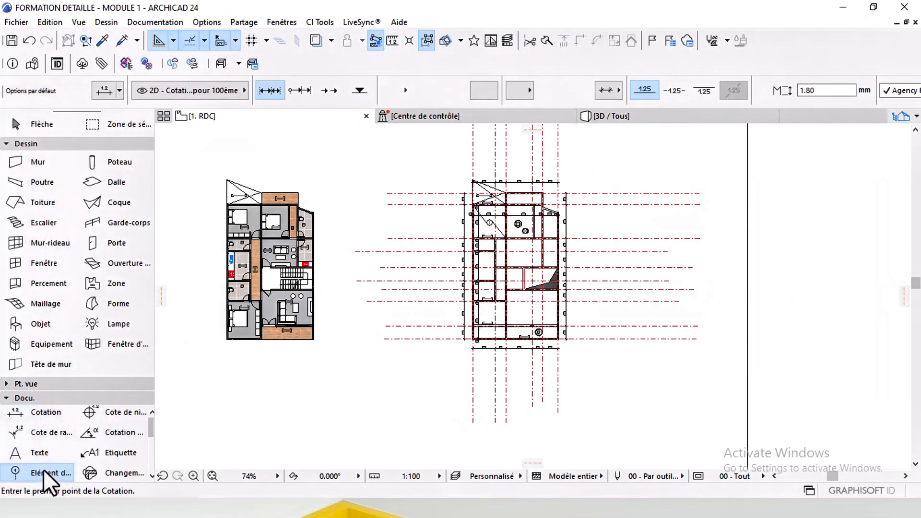
pyautogui.moveTo(450, 254); pyautogui.dragTo(414, 278, button='middle')
pyautogui.hotkey('ctrl', 't')
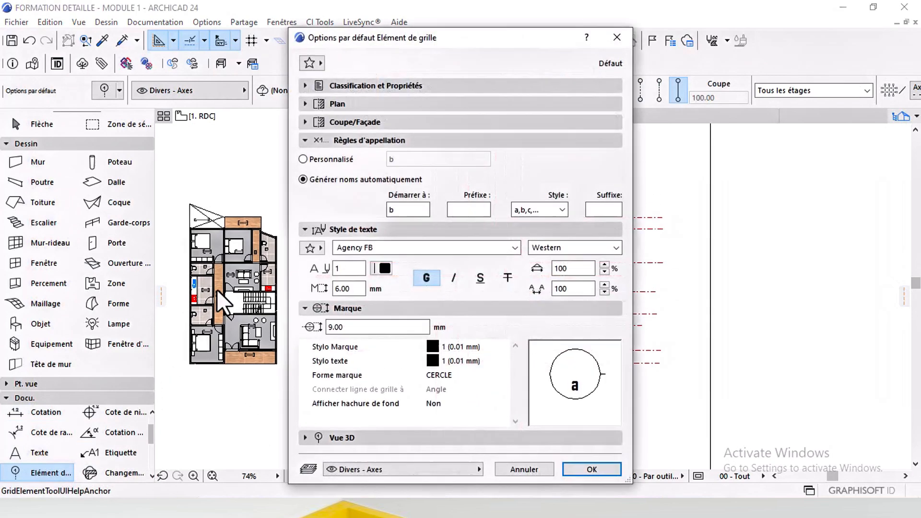
pyautogui.click(565, 210)
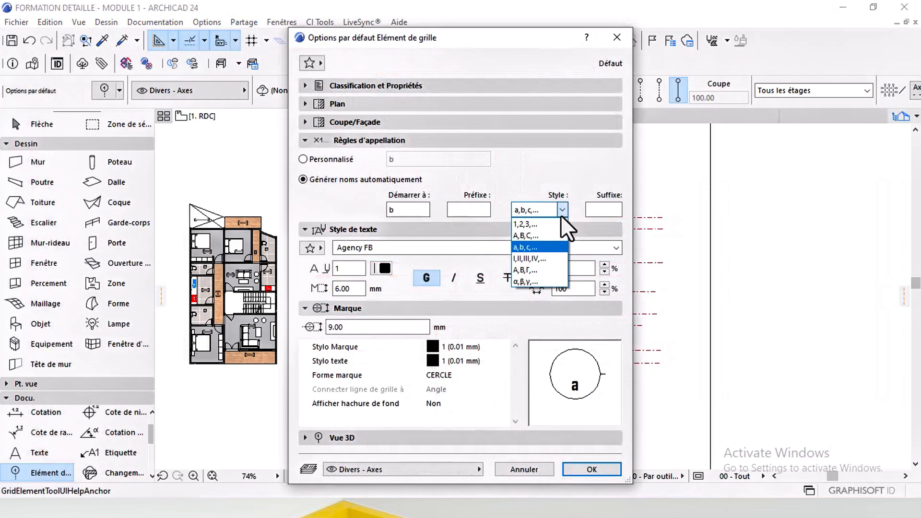
pyautogui.click(550, 224)
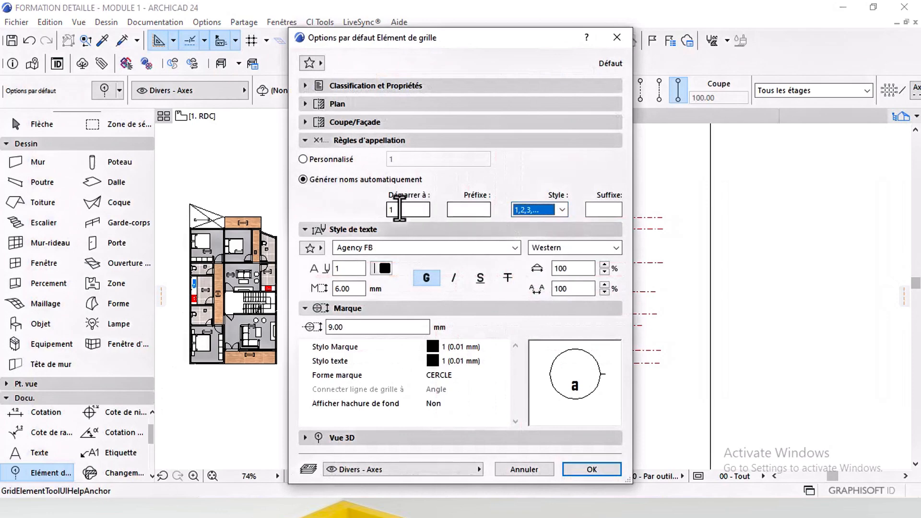
pyautogui.click(590, 469)
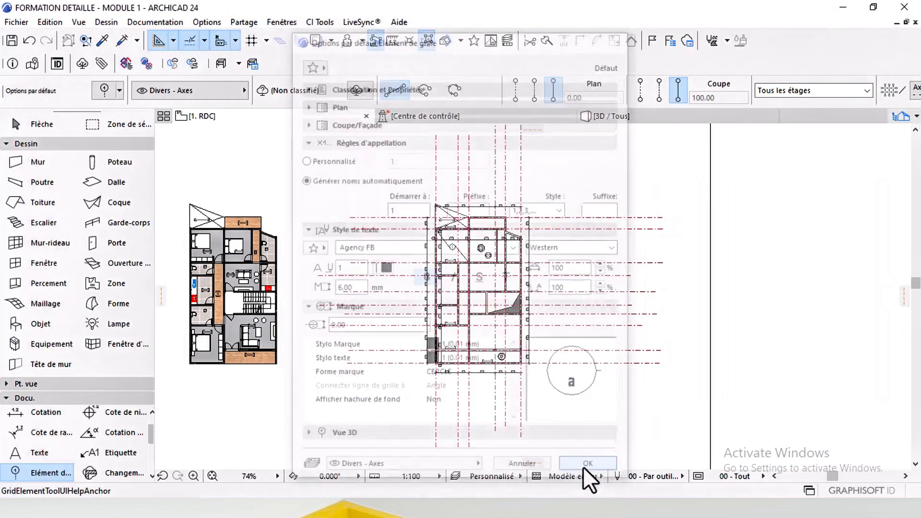
# Draw a rectangular polyline frame around the structural plan, outside its four dimension chains.
pyautogui.scroll(4, 431, 220)
pyautogui.scroll(-3, 130, 434)
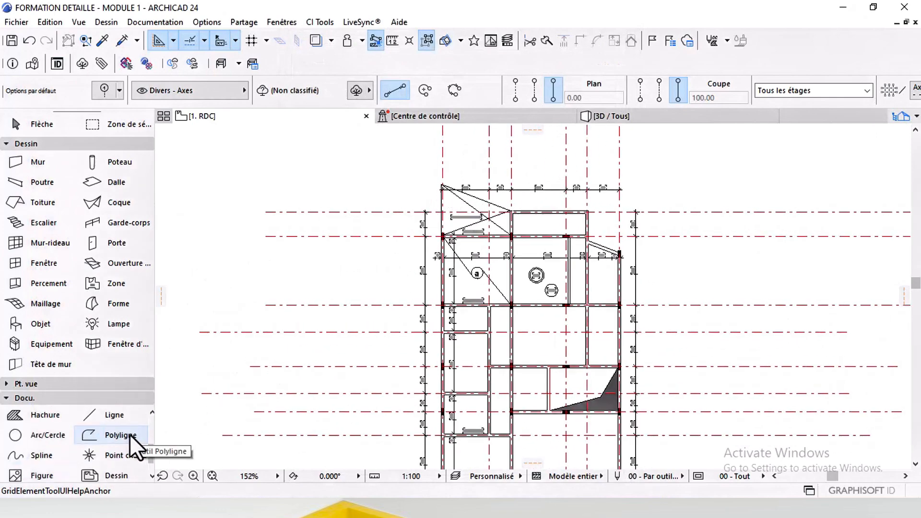
pyautogui.click(125, 432)
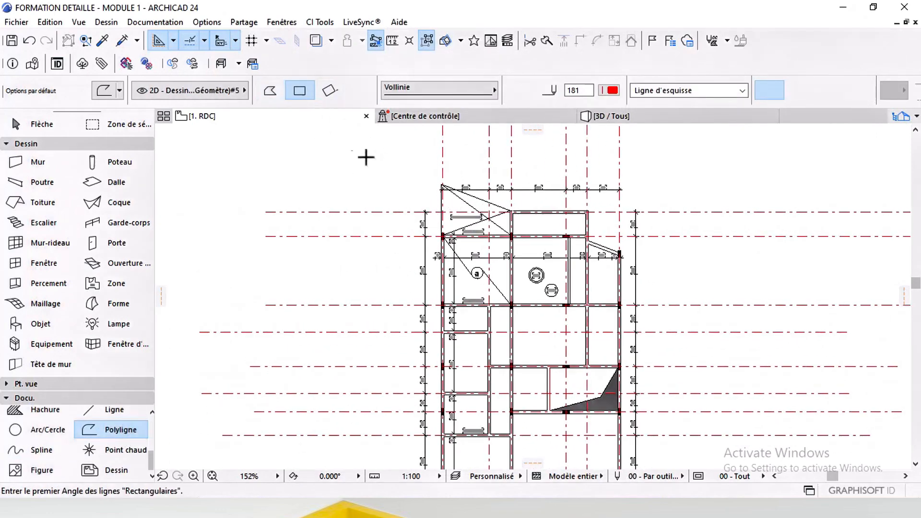
pyautogui.click(351, 168)
pyautogui.moveTo(568, 327); pyautogui.dragTo(524, 168, button='middle')
pyautogui.click(631, 407)
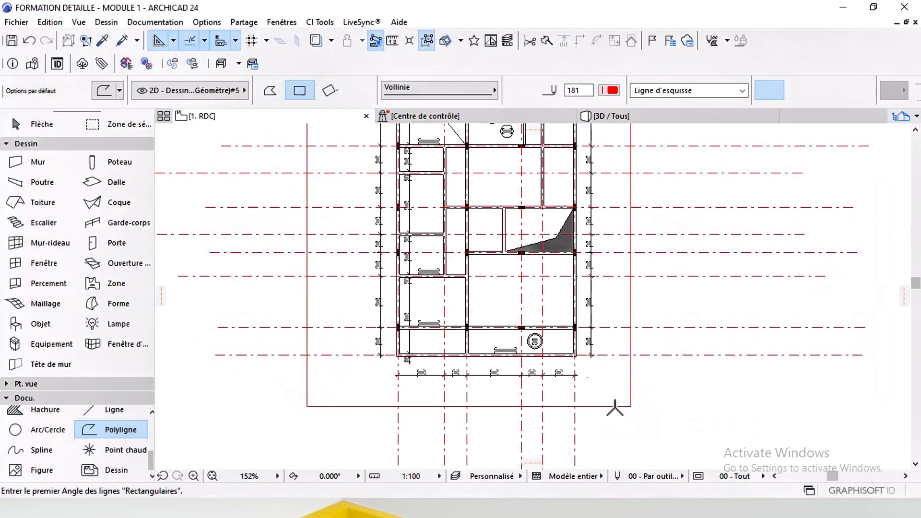
# Offset the frame's left edge inward, closer to the left dimension chain.
pyautogui.moveTo(484, 240); pyautogui.dragTo(518, 377, button='middle')
pyautogui.keyDown('shift'); pyautogui.click(341, 261); pyautogui.keyUp('shift')
pyautogui.click(341, 262)
pyautogui.scroll(4, 341, 262)
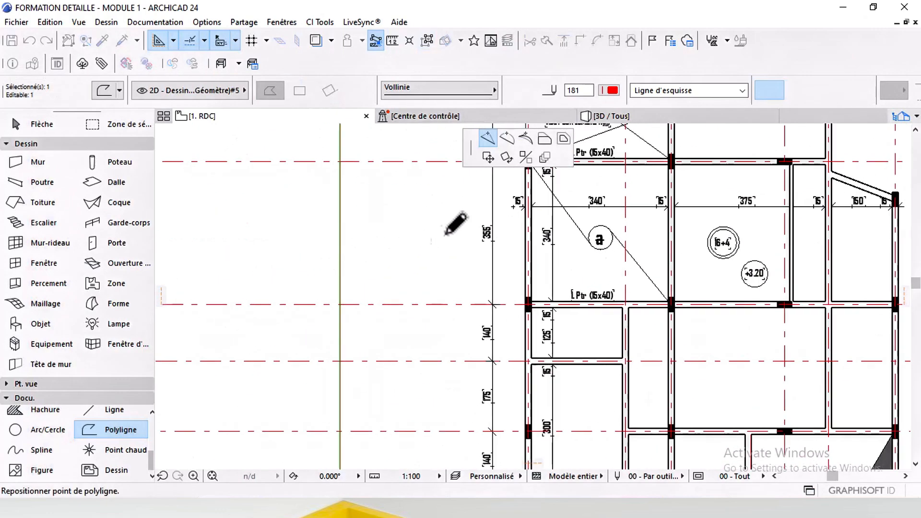
pyautogui.click(528, 154)
pyautogui.click(438, 270)
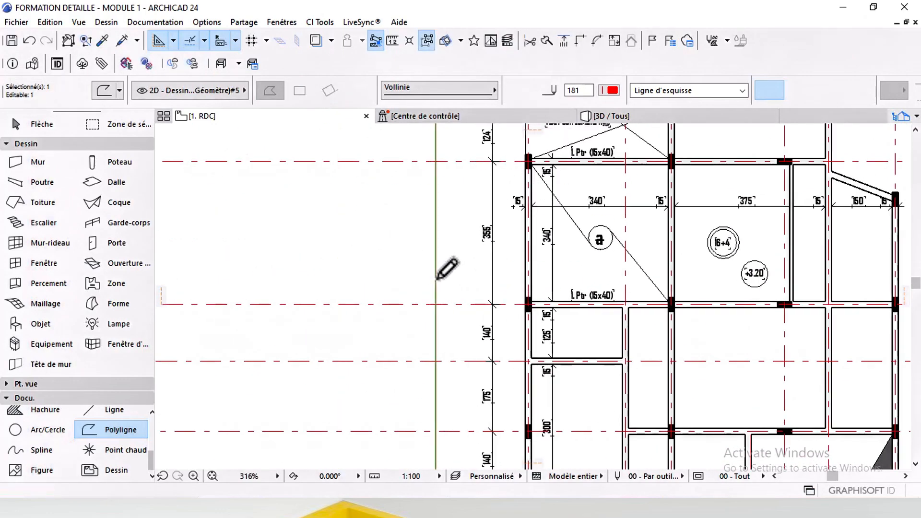
# Offset the frame's upper, right and lower edges inward so they sit closer to the dimension chains.
pyautogui.scroll(-4, 446, 267)
pyautogui.scroll(4, 567, 235)
pyautogui.click(569, 212)
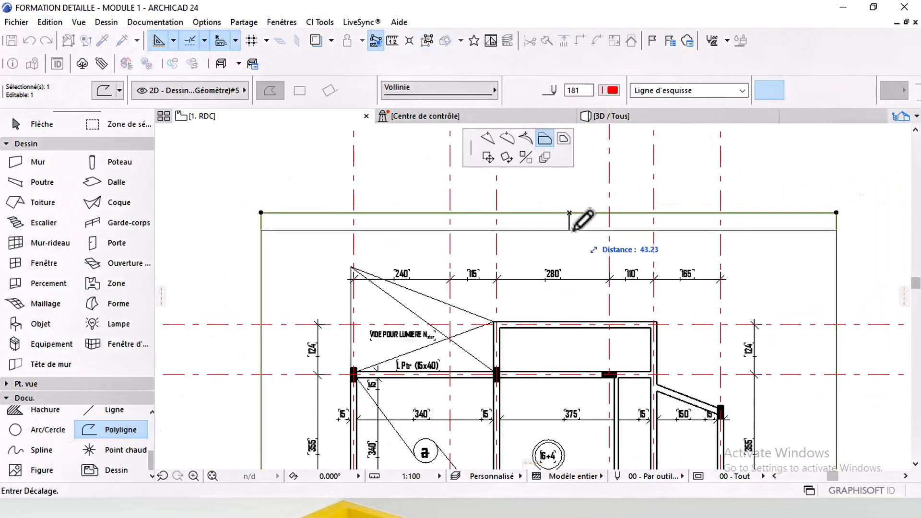
pyautogui.scroll(-5, 595, 288)
pyautogui.scroll(2, 600, 338)
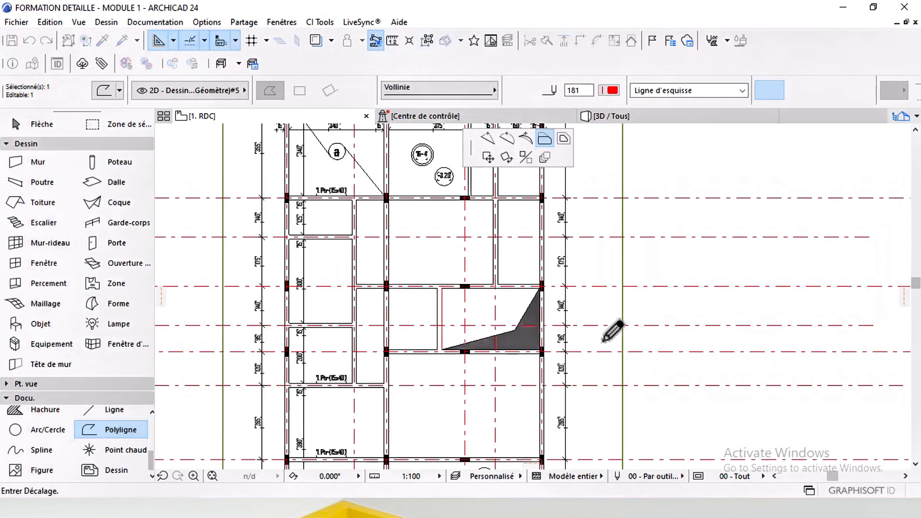
pyautogui.click(596, 376)
pyautogui.moveTo(533, 446); pyautogui.dragTo(535, 317, button='middle')
pyautogui.click(536, 326)
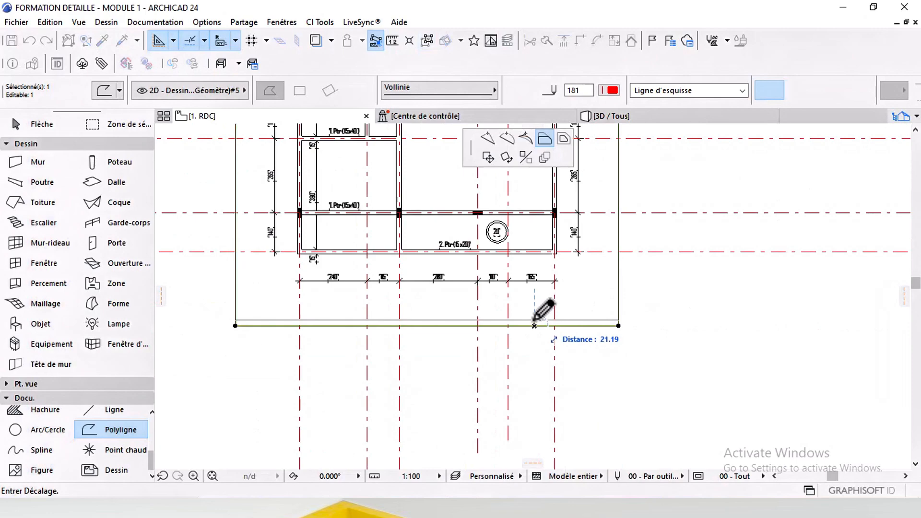
pyautogui.click(536, 314)
pyautogui.press('Escape')
pyautogui.scroll(-4, 539, 339)
pyautogui.moveTo(356, 277); pyautogui.dragTo(304, 405, button='middle')
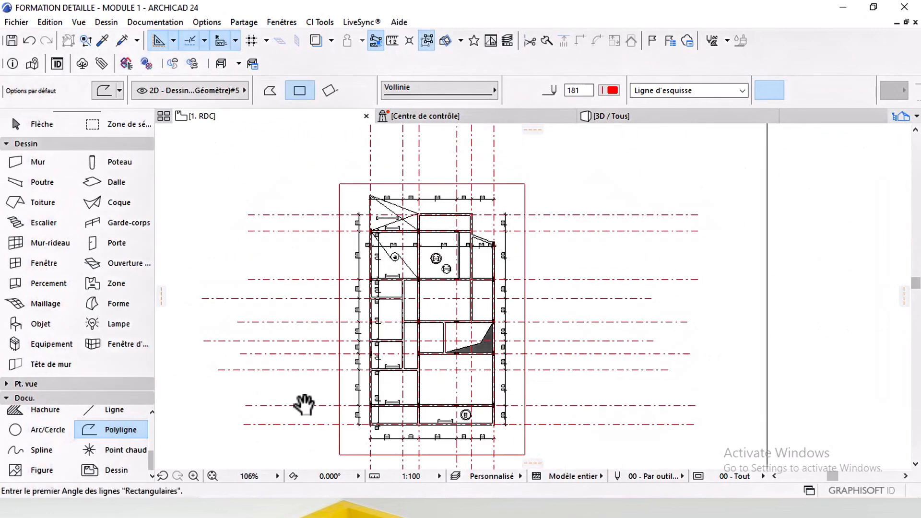
# Place grid lines on the first two vertical axes from the left, spanning between the frame's upper and lower edges.
pyautogui.scroll(2, 45, 441)
pyautogui.click(42, 433)
pyautogui.moveTo(345, 274); pyautogui.dragTo(346, 325, button='middle')
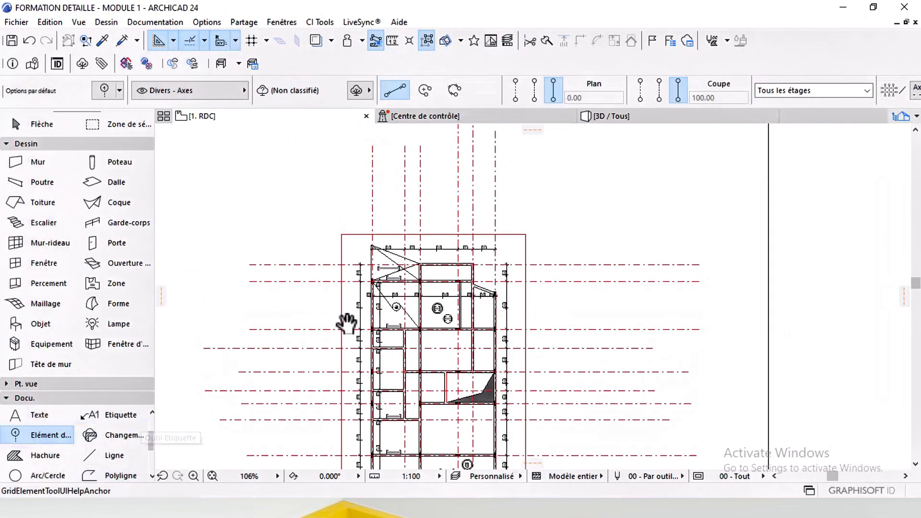
pyautogui.scroll(3, 359, 262)
pyautogui.click(384, 214)
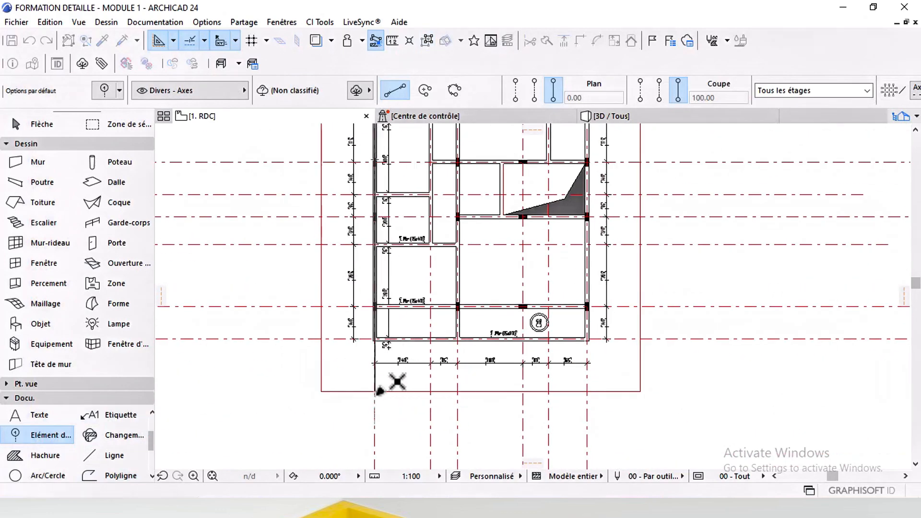
pyautogui.click(375, 391)
pyautogui.click(430, 391)
pyautogui.scroll(5, 431, 312)
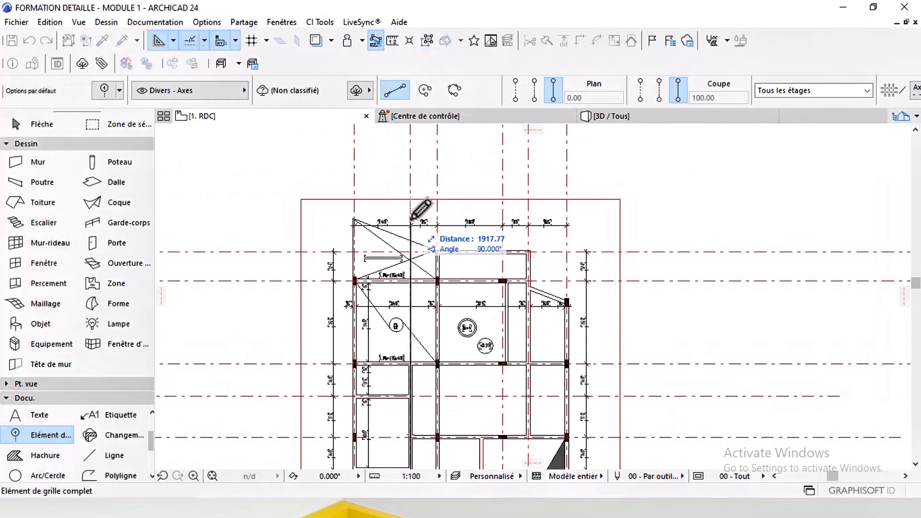
# Place grid lines on the third and fourth vertical axes, spanning between the frame's upper and lower edges.
pyautogui.click(437, 200)
pyautogui.scroll(-5, 438, 259)
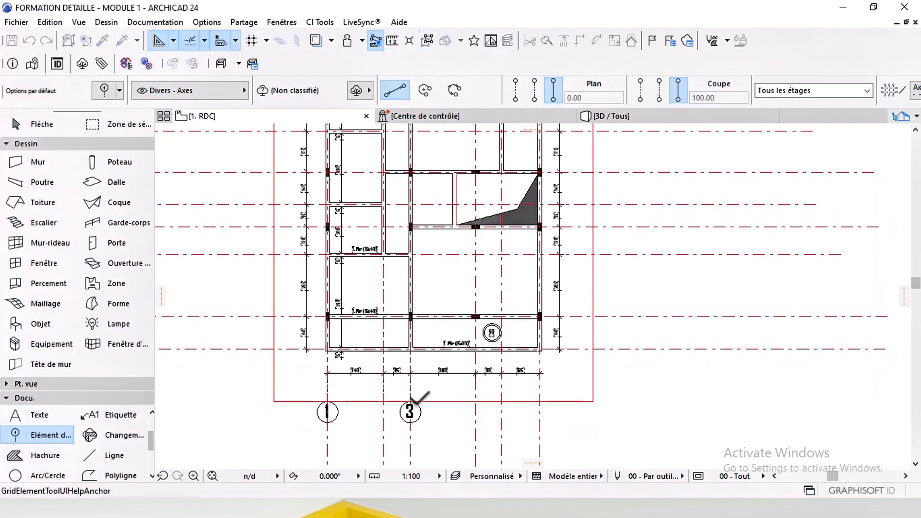
pyautogui.scroll(5, 479, 307)
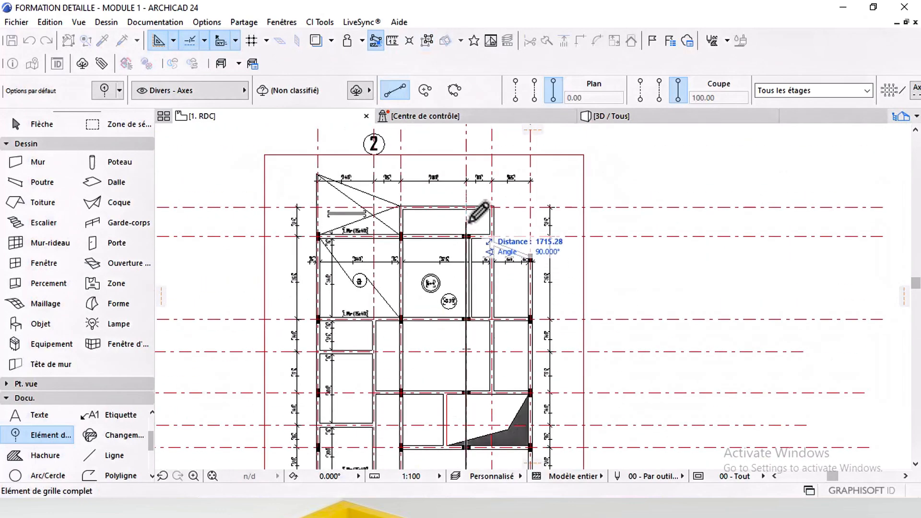
pyautogui.click(488, 144)
# Place grid lines on the fifth and sixth vertical axes, spanning between the frame's edges.
pyautogui.click(492, 156)
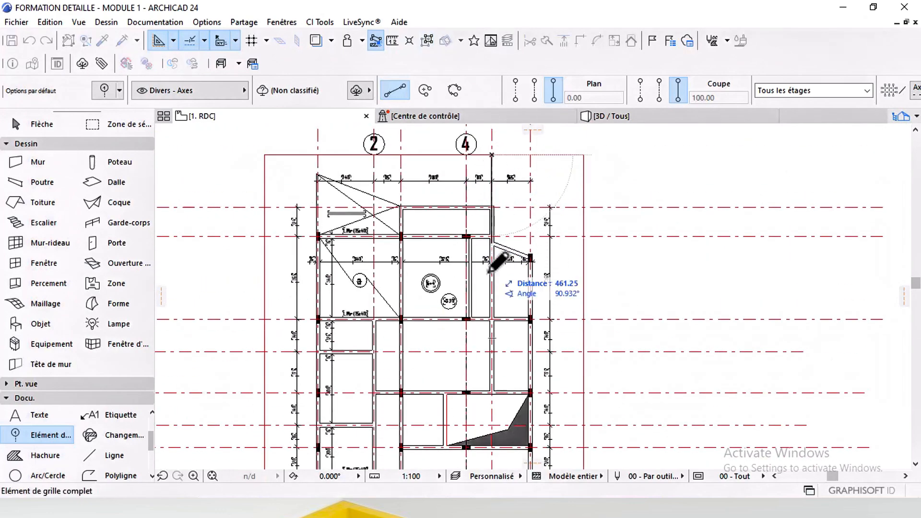
pyautogui.scroll(-5, 488, 240)
pyautogui.scroll(-2, 488, 374)
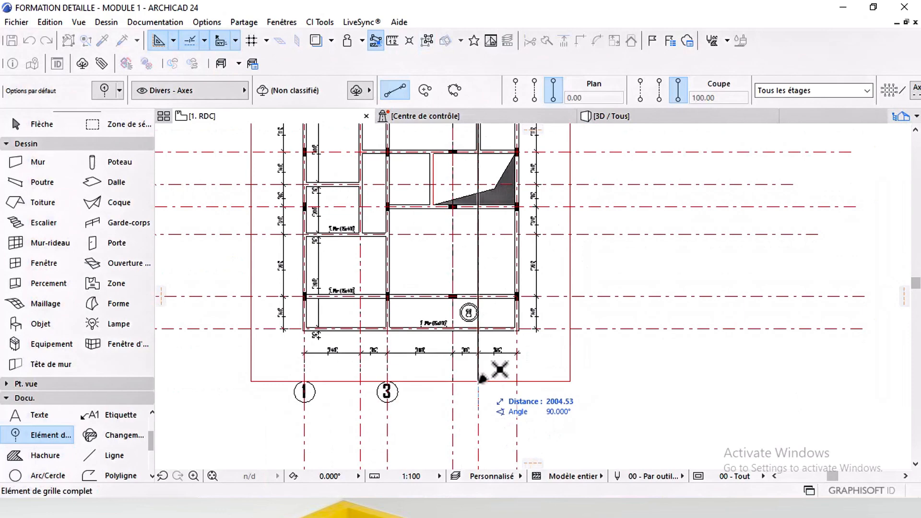
pyautogui.click(479, 382)
pyautogui.scroll(8, 523, 336)
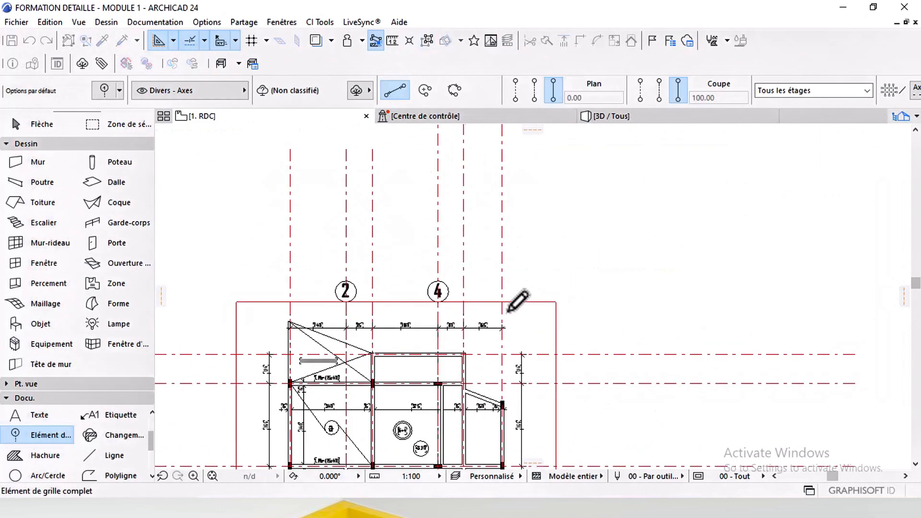
pyautogui.click(506, 298)
pyautogui.scroll(-3, 391, 305)
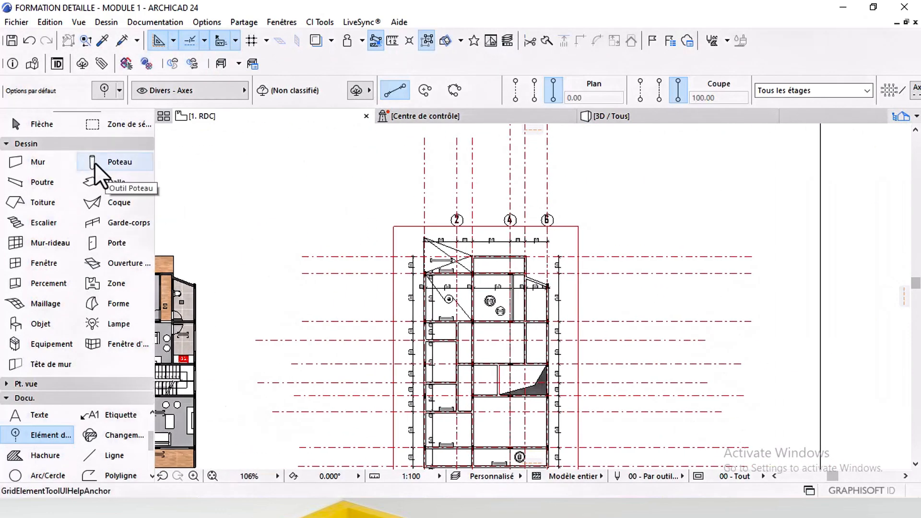
# Select all grid elements within a selection area around the structural plan and show their markers at both ends.
pyautogui.click(113, 129)
pyautogui.scroll(-7, 547, 259)
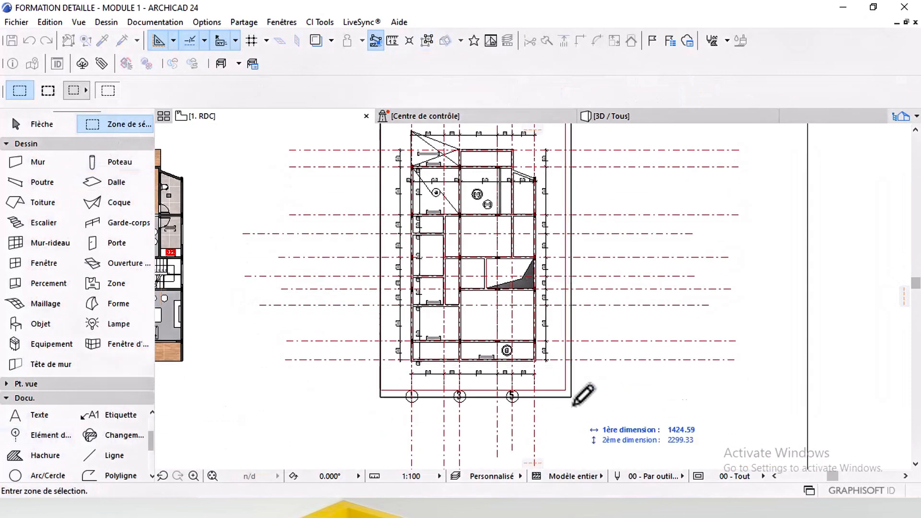
pyautogui.click(52, 437)
pyautogui.hotkey('ctrl', 'a')
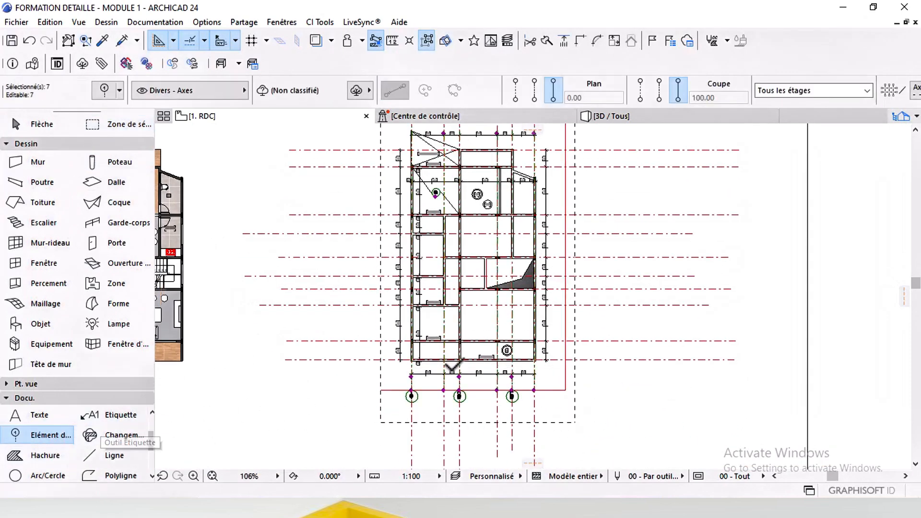
pyautogui.scroll(-10, 542, 86)
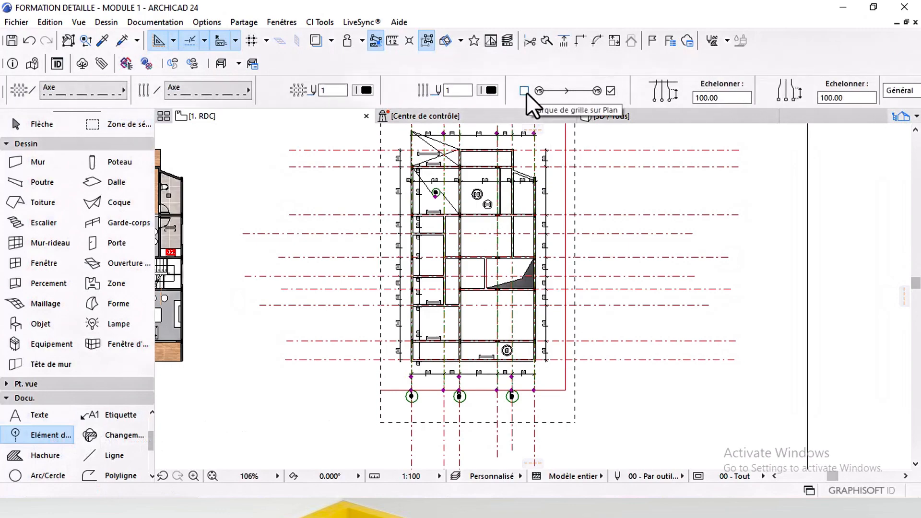
pyautogui.click(524, 91)
pyautogui.scroll(3, 437, 335)
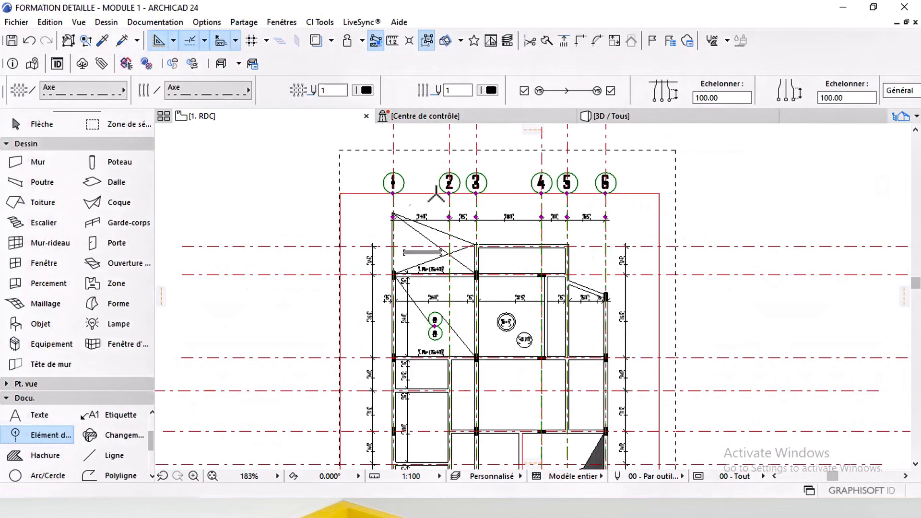
# Hide the duplicate end marker on the "a" slab label so that only one circle remains.
pyautogui.click(53, 126)
pyautogui.scroll(6, 417, 365)
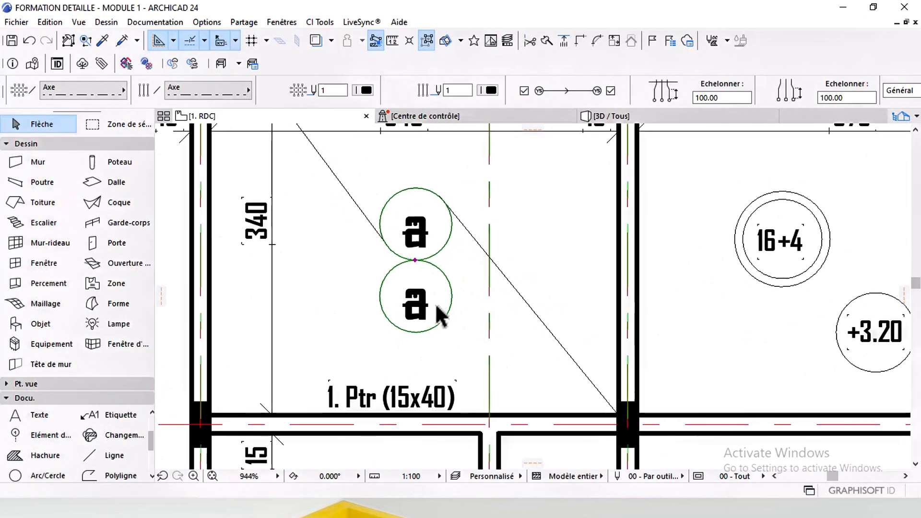
pyautogui.click(407, 300)
pyautogui.click(534, 190)
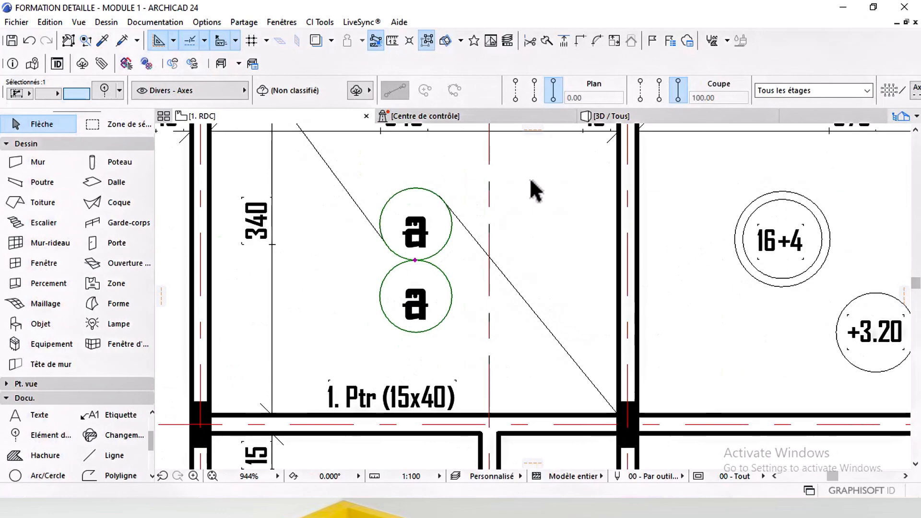
pyautogui.hscroll(5, 619, 103)
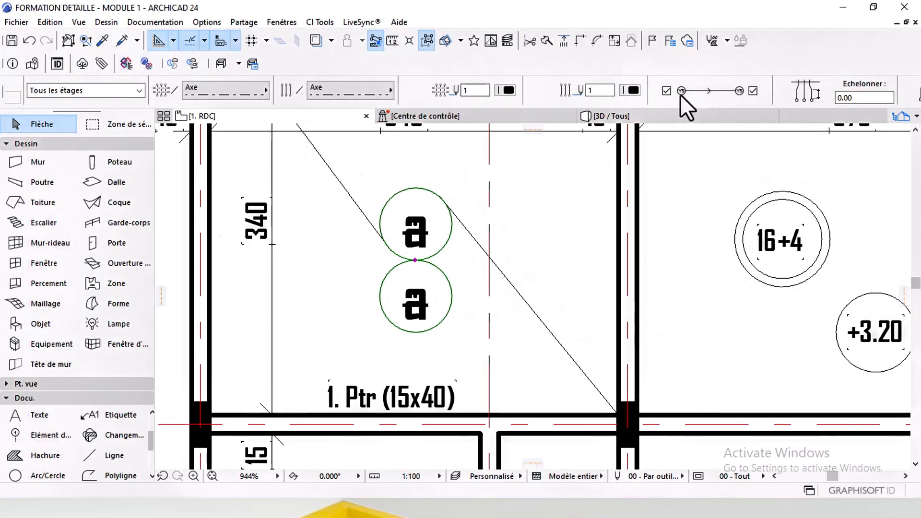
pyautogui.click(524, 236)
pyautogui.scroll(-3, 506, 242)
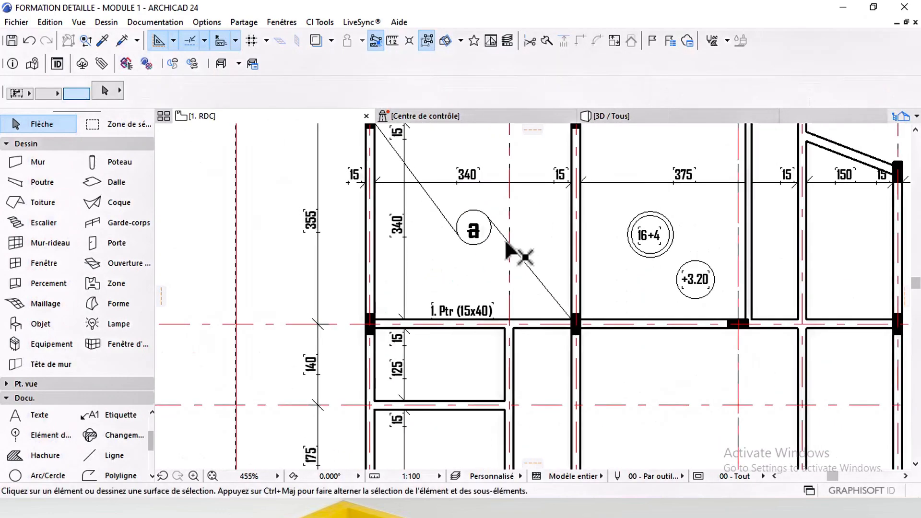
# Set the default grid element to A,B,C,... automatic naming with markers shown at both ends in plan.
pyautogui.scroll(-6, 506, 242)
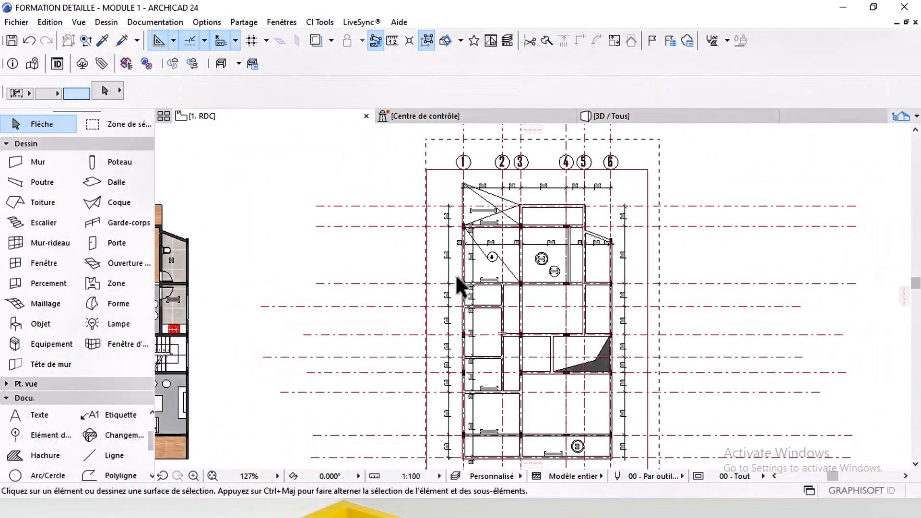
pyautogui.click(46, 438)
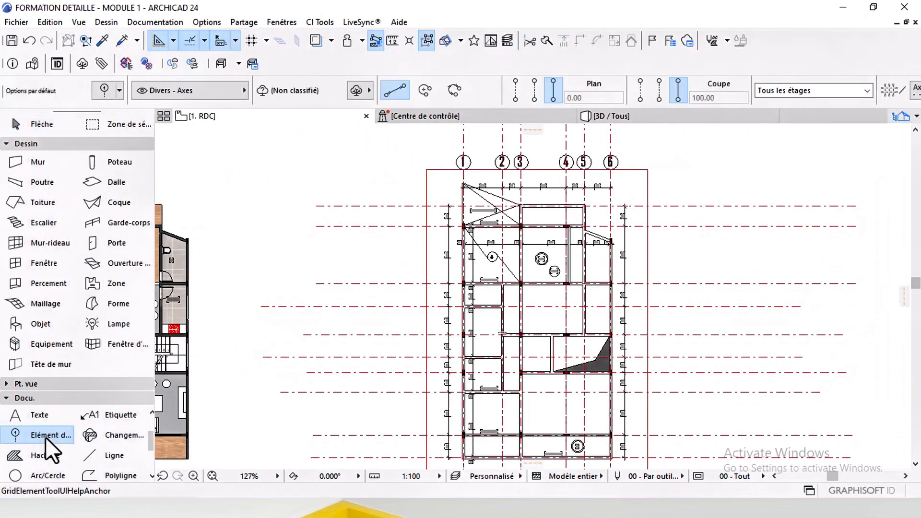
pyautogui.hotkey('ctrl', 't')
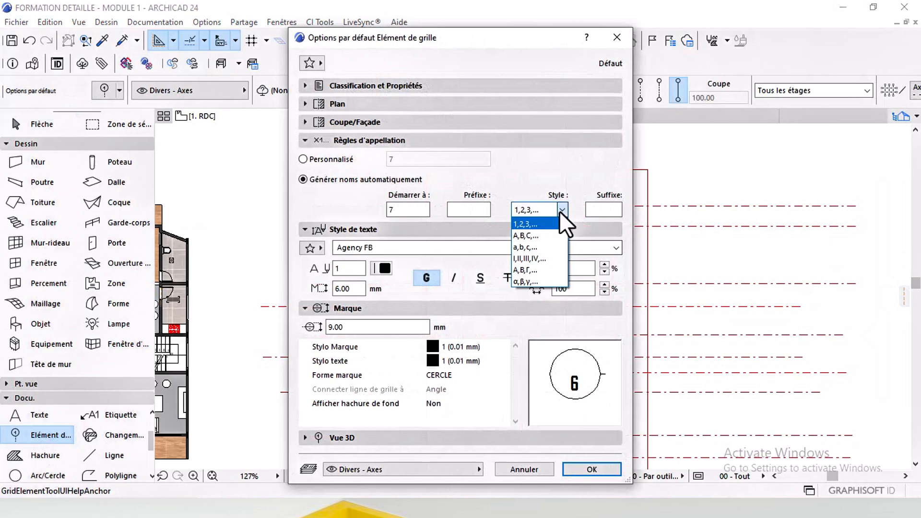
pyautogui.click(540, 235)
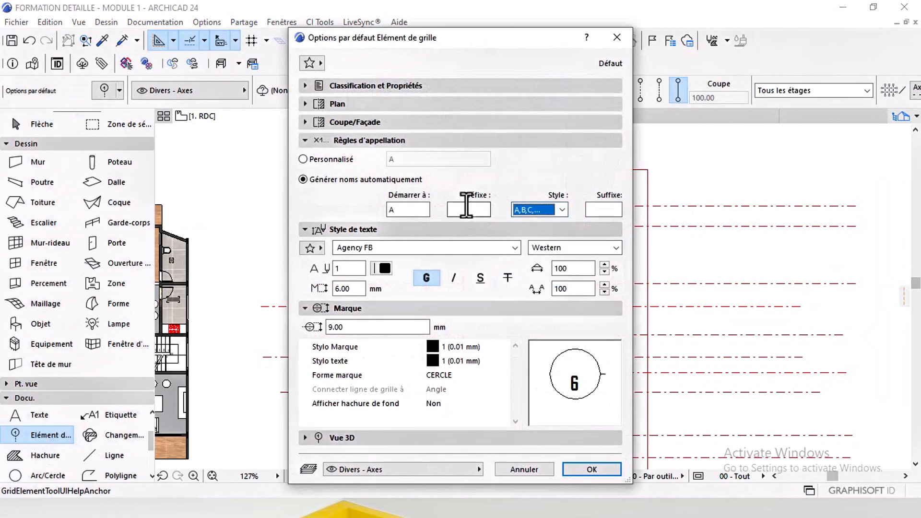
pyautogui.click(424, 85)
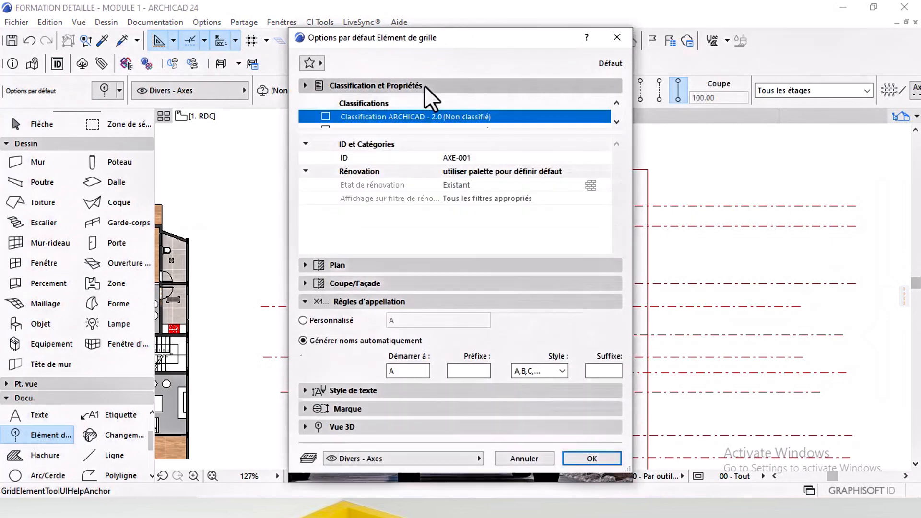
pyautogui.click(358, 286)
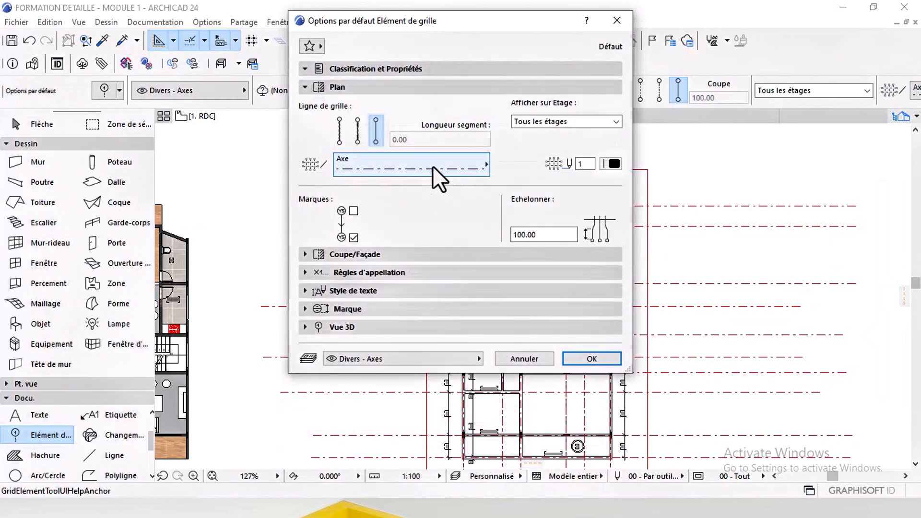
pyautogui.click(353, 210)
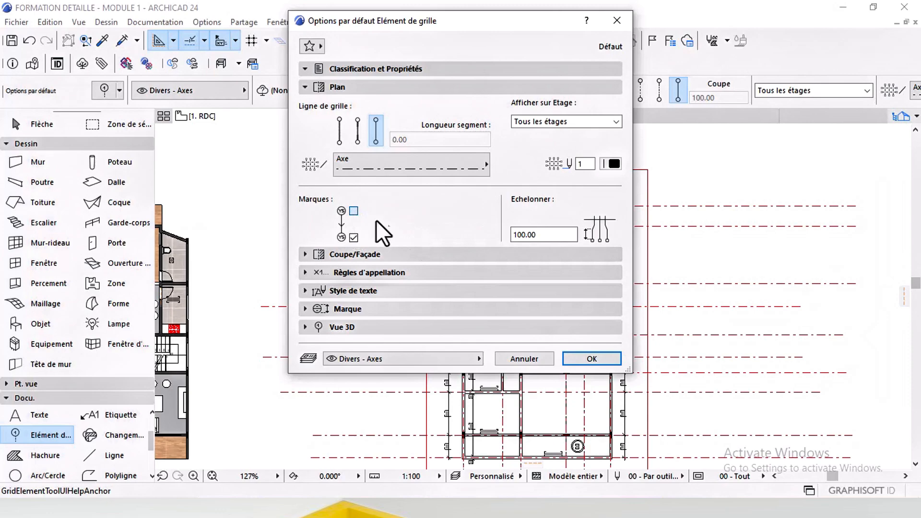
pyautogui.click(589, 356)
# Place grid lines on the two lowest horizontal axes of the plan, spanning the full width of the frame.
pyautogui.moveTo(513, 315); pyautogui.dragTo(477, 280, button='middle')
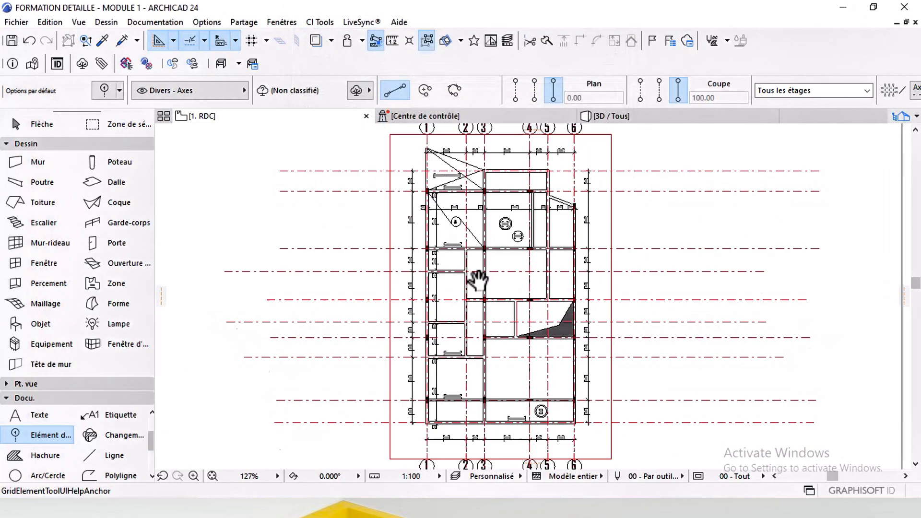
pyautogui.scroll(-1, 477, 279)
pyautogui.moveTo(458, 437); pyautogui.dragTo(427, 315, button='middle')
pyautogui.scroll(5, 384, 273)
pyautogui.moveTo(384, 273); pyautogui.dragTo(338, 259, button='middle')
pyautogui.click(312, 246)
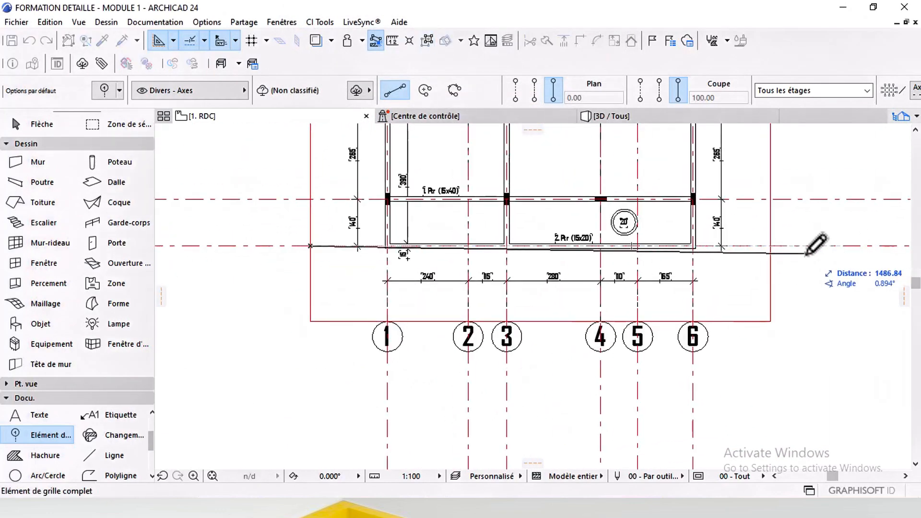
pyautogui.click(775, 223)
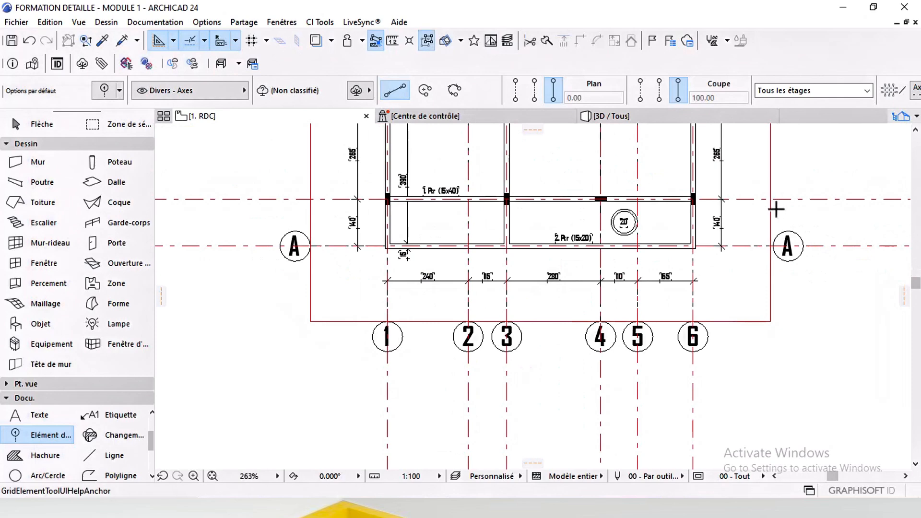
pyautogui.click(774, 200)
pyautogui.click(312, 199)
# Place grid lines on the third and fourth horizontal axes, counted from the plan's lower edge, between the frame's sides.
pyautogui.scroll(-1, 341, 242)
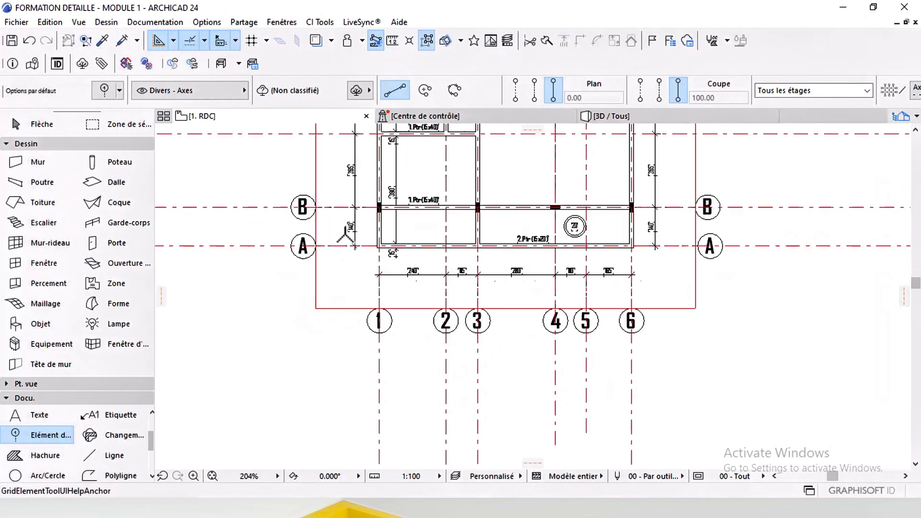
pyautogui.scroll(-1, 341, 225)
pyautogui.moveTo(322, 174); pyautogui.dragTo(324, 296, button='middle')
pyautogui.click(324, 284)
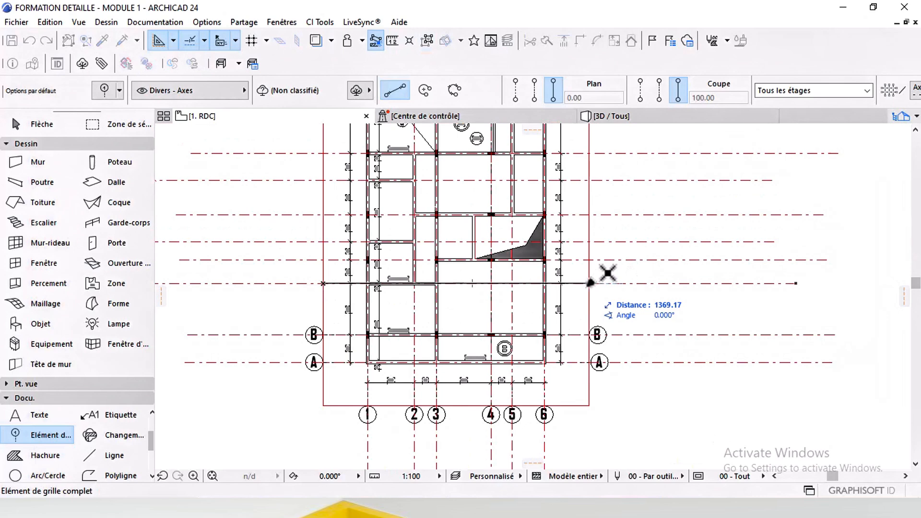
pyautogui.click(590, 283)
pyautogui.click(589, 260)
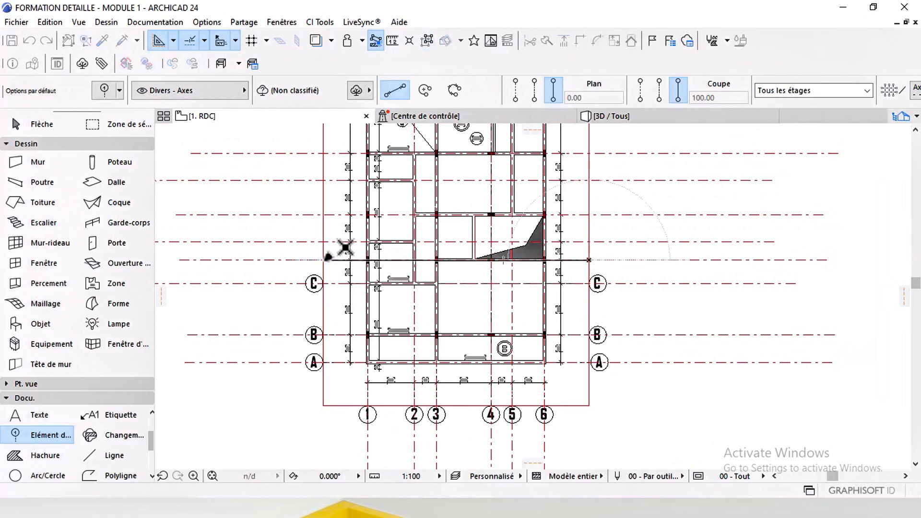
pyautogui.click(324, 259)
# Place grid lines on the fifth and sixth horizontal axes, counted from the plan's lower edge, spanning the frame's width.
pyautogui.click(324, 242)
pyautogui.click(590, 241)
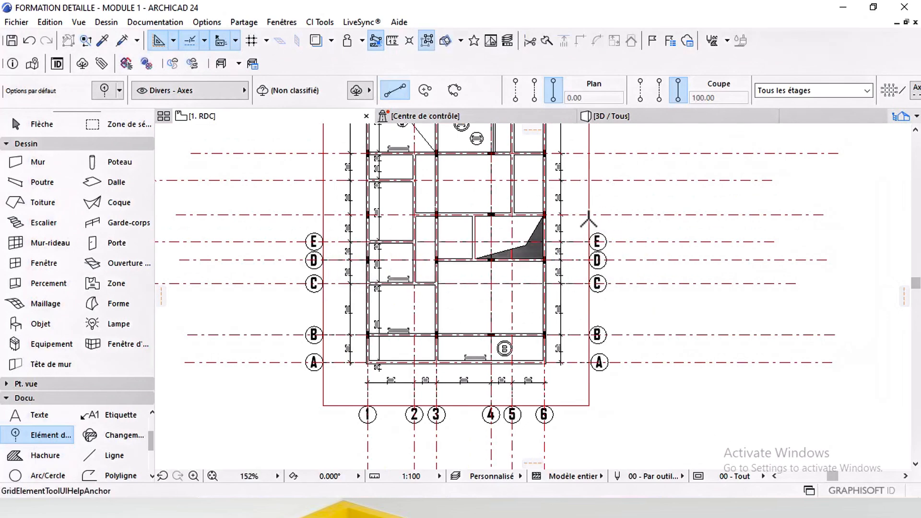
pyautogui.click(589, 214)
pyautogui.click(325, 214)
# Place grid lines on the seventh and eighth horizontal axes, counted from the plan's lower edge, between the frame's sides.
pyautogui.moveTo(341, 196); pyautogui.dragTo(355, 271, button='middle')
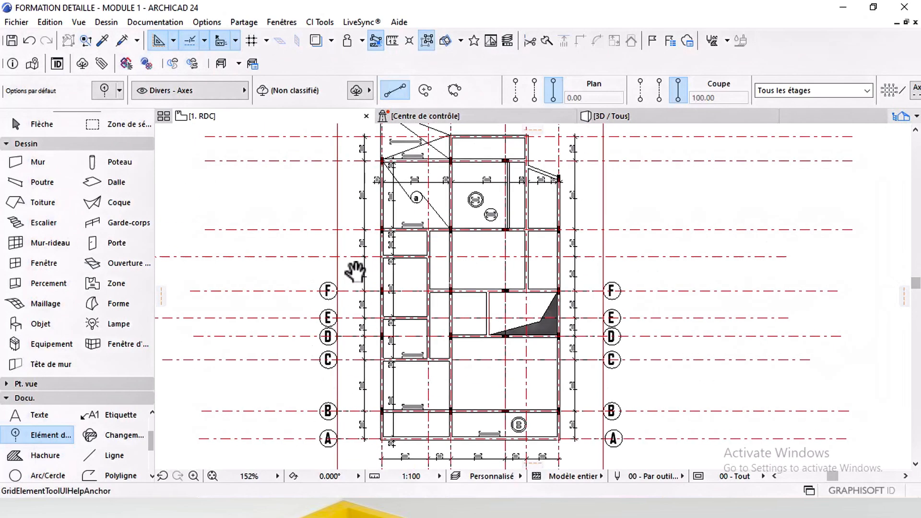
pyautogui.click(339, 257)
pyautogui.click(605, 256)
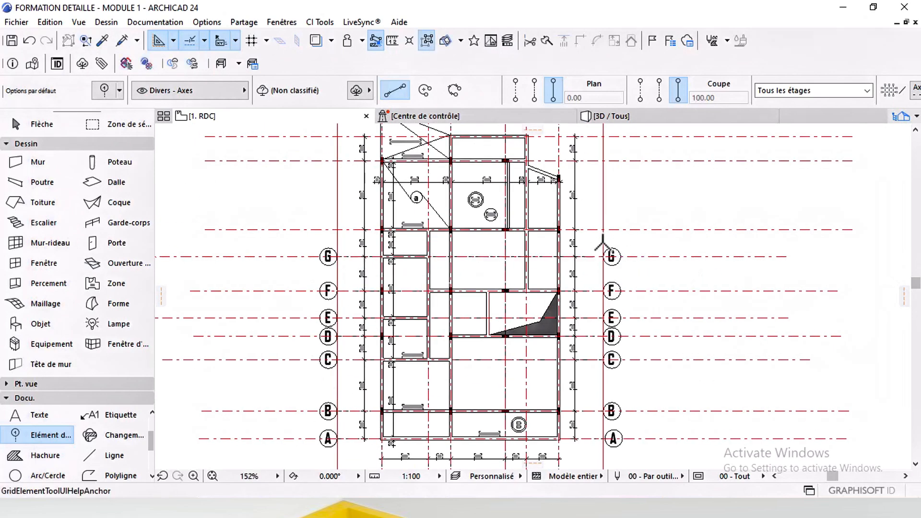
pyautogui.click(604, 230)
pyautogui.click(341, 230)
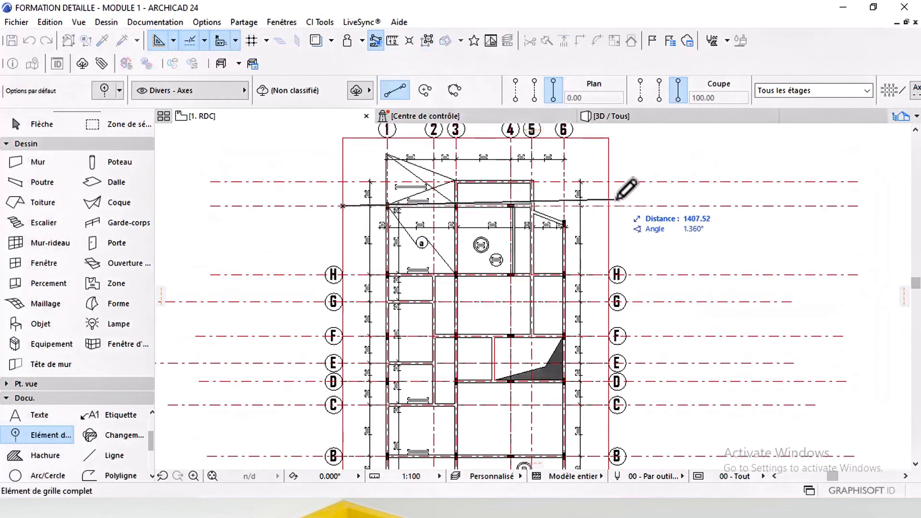
# Place grid lines on the two uppermost horizontal axes, ending at the frame's sides.
pyautogui.click(614, 203)
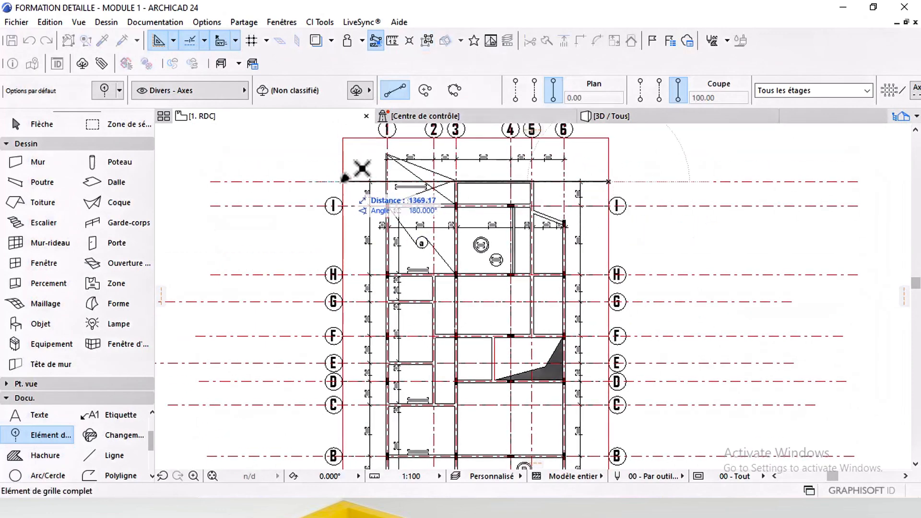
pyautogui.click(344, 181)
pyautogui.scroll(8, 331, 208)
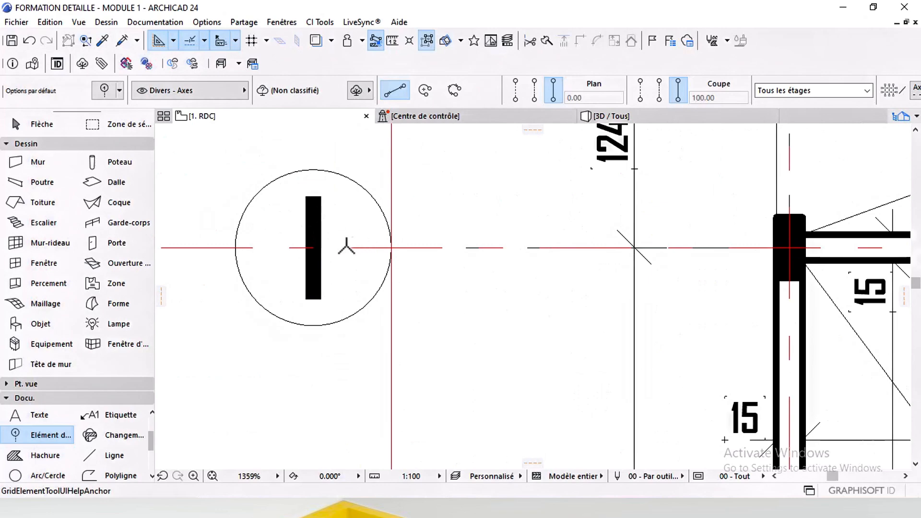
# Select the red horizontal construction axis lines extending beyond the frame with a selection area and delete them.
pyautogui.click(39, 124)
pyautogui.scroll(-8, 451, 242)
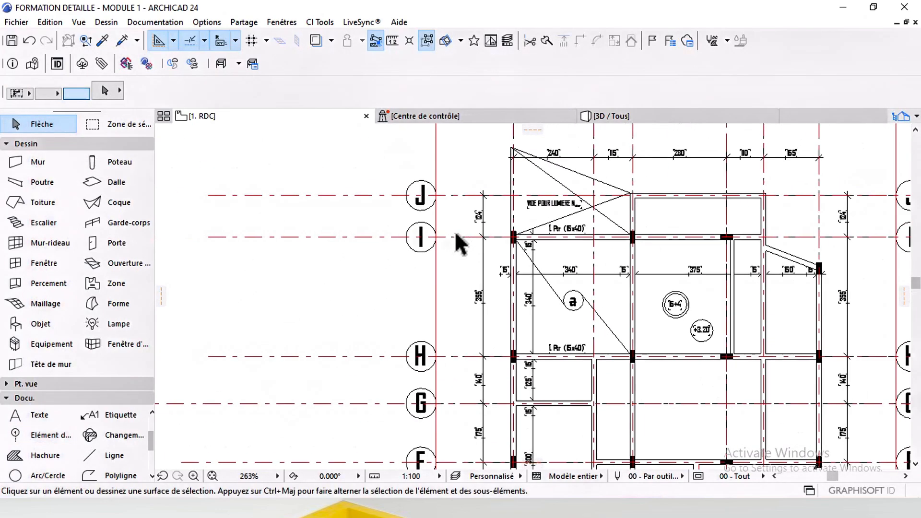
pyautogui.scroll(-6, 461, 250)
pyautogui.click(388, 174)
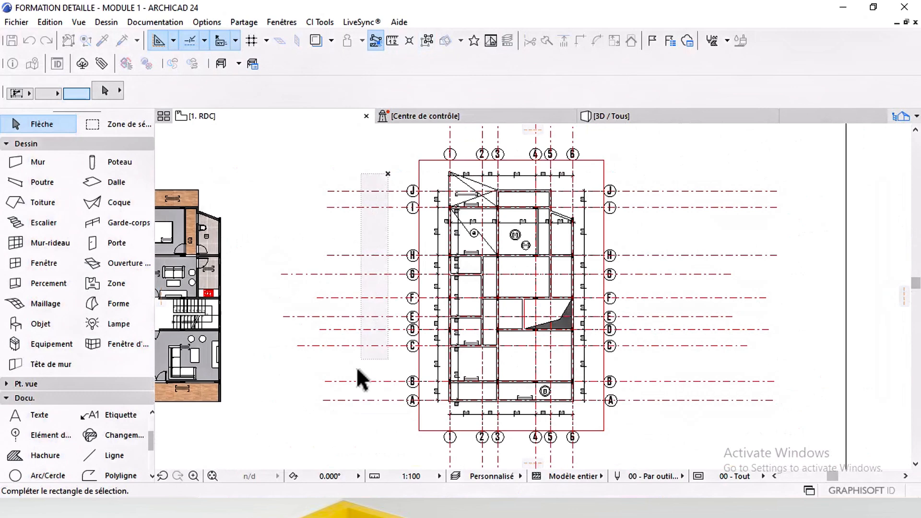
pyautogui.moveTo(355, 382); pyautogui.dragTo(350, 313, button='middle')
pyautogui.click(337, 342)
pyautogui.press('Delete')
# Delete the red vertical construction axis lines below the plan and the red rectangular frame around it.
pyautogui.click(634, 370)
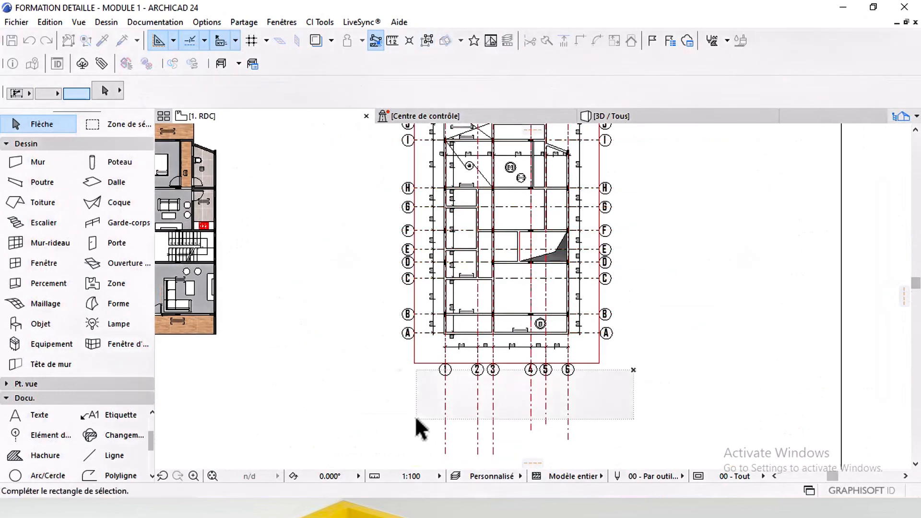
pyautogui.click(590, 404)
pyautogui.moveTo(590, 404); pyautogui.dragTo(633, 319, button='middle')
pyautogui.click(637, 305)
pyautogui.click(417, 369)
pyautogui.press('Delete')
# Dimension the plan's overall height from its lower outer corner to its upper wall, placing the line between the existing chain and the lettered markers.
pyautogui.moveTo(481, 300); pyautogui.dragTo(476, 351, button='middle')
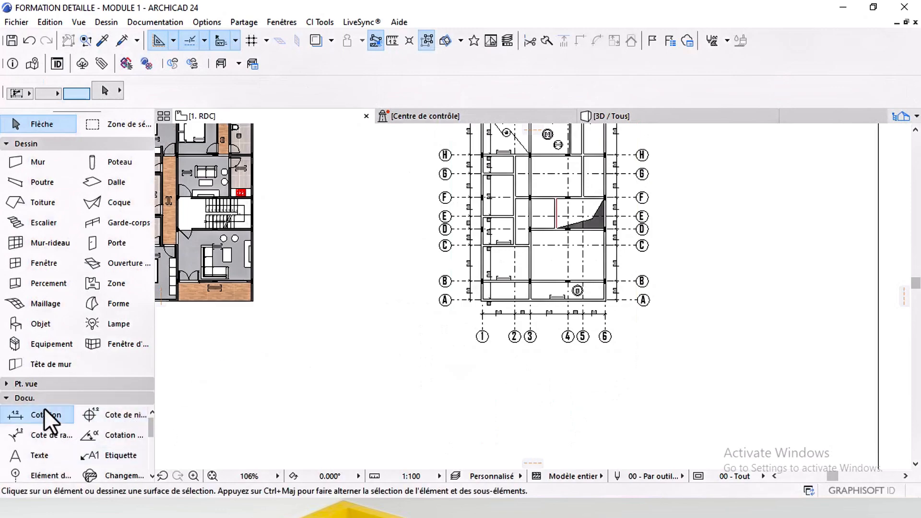
pyautogui.click(45, 414)
pyautogui.scroll(10, 484, 297)
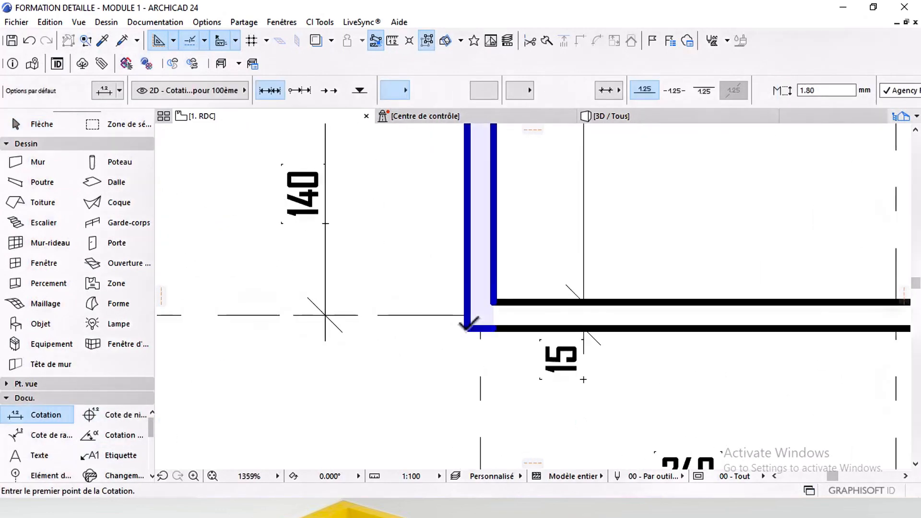
pyautogui.click(465, 328)
pyautogui.scroll(-10, 487, 304)
pyautogui.scroll(6, 477, 301)
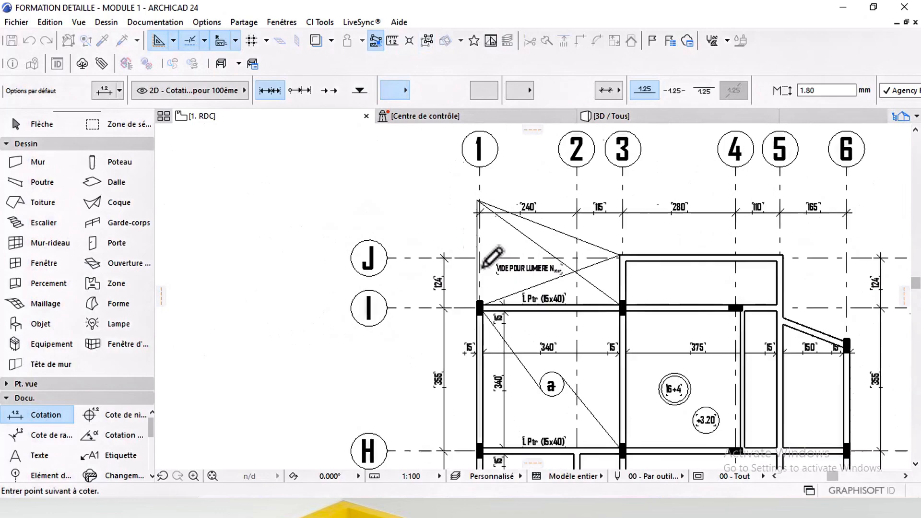
pyautogui.scroll(5, 581, 263)
pyautogui.rightClick(719, 232)
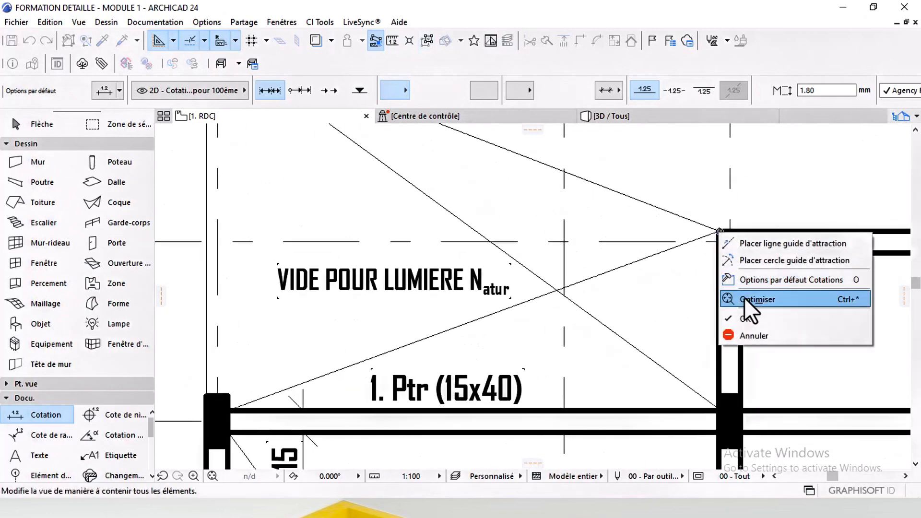
pyautogui.click(758, 298)
pyautogui.scroll(-8, 549, 294)
pyautogui.scroll(4, 549, 294)
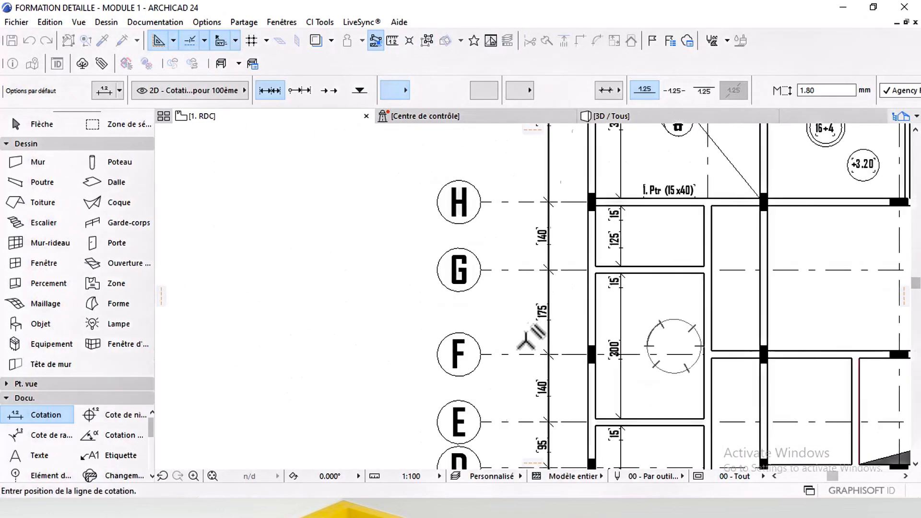
pyautogui.click(521, 369)
# Dimension the plan's overall width between its lower outer corners, placing the line between the lower dimension chain and the numbered markers.
pyautogui.scroll(-5, 527, 316)
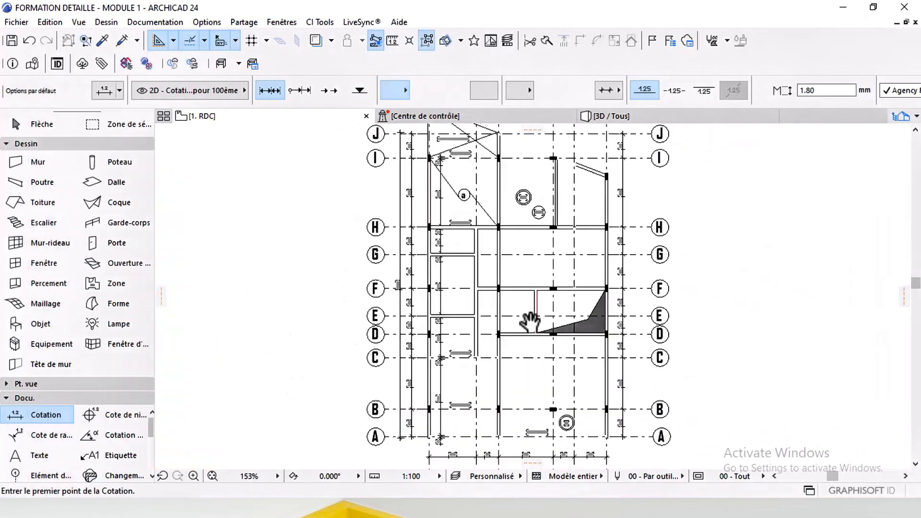
pyautogui.scroll(4, 417, 331)
pyautogui.scroll(6, 376, 312)
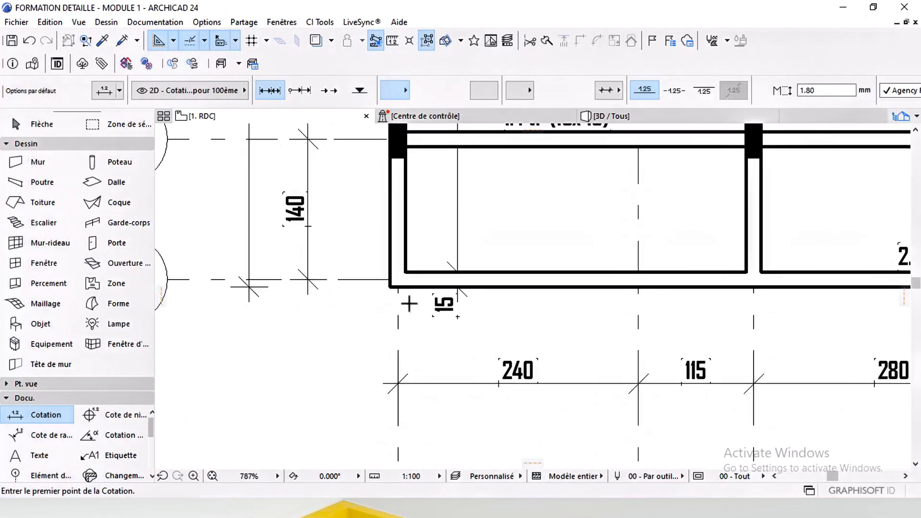
pyautogui.click(390, 284)
pyautogui.scroll(-4, 412, 276)
pyautogui.scroll(2, 582, 298)
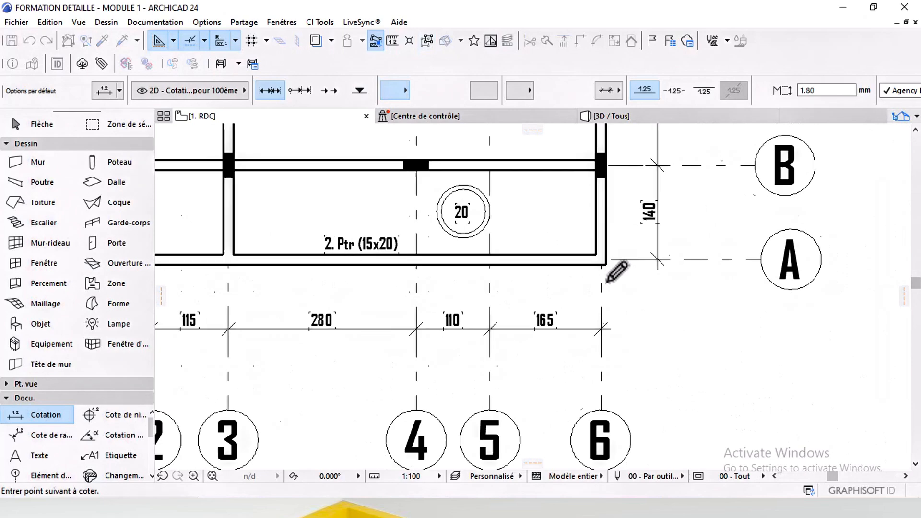
pyautogui.rightClick(605, 263)
pyautogui.click(636, 349)
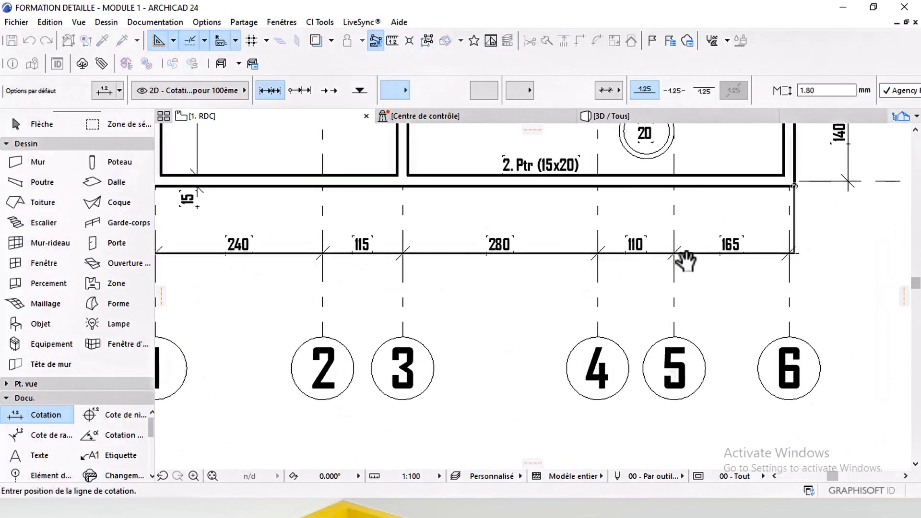
pyautogui.click(462, 287)
pyautogui.press('Escape')
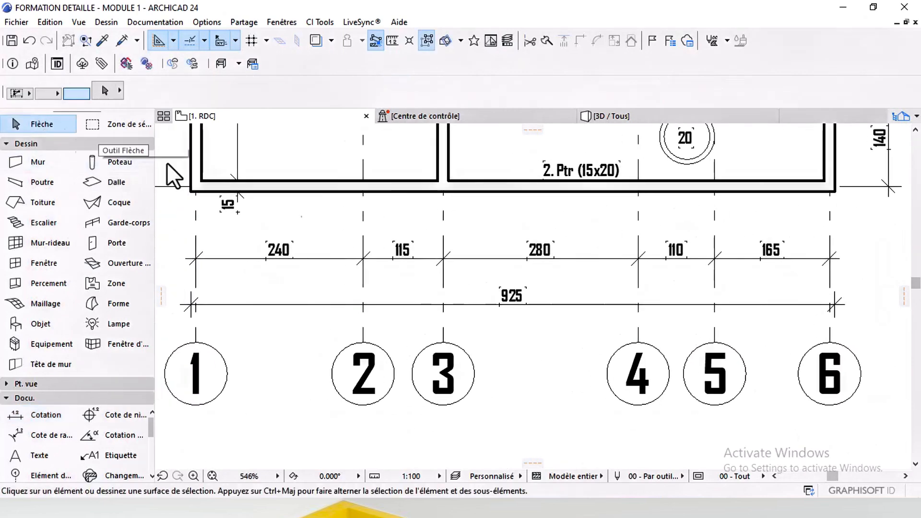
# Copy the overall width dimension from below the plan to above its upper dimension chain, and deselect it.
pyautogui.click(542, 305)
pyautogui.hotkey('ctrl', 'shift', 'd')
pyautogui.click(542, 306)
pyautogui.scroll(-8, 540, 281)
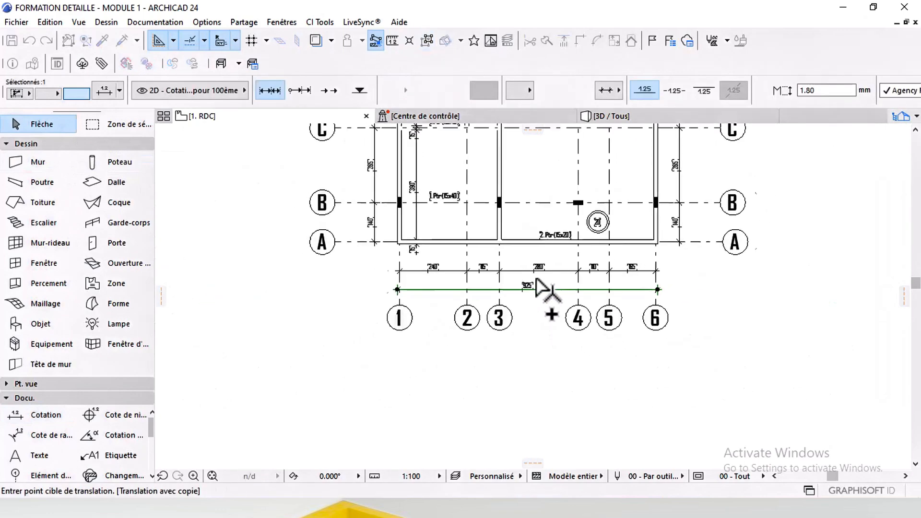
pyautogui.moveTo(533, 154); pyautogui.dragTo(542, 288, button='middle')
pyautogui.scroll(3, 546, 255)
pyautogui.moveTo(541, 132); pyautogui.dragTo(507, 268, button='middle')
pyautogui.scroll(4, 557, 269)
pyautogui.click(553, 221)
pyautogui.scroll(-8, 555, 242)
pyautogui.scroll(3, 466, 339)
pyautogui.moveTo(465, 337); pyautogui.dragTo(478, 298, button='middle')
pyautogui.scroll(-3, 477, 298)
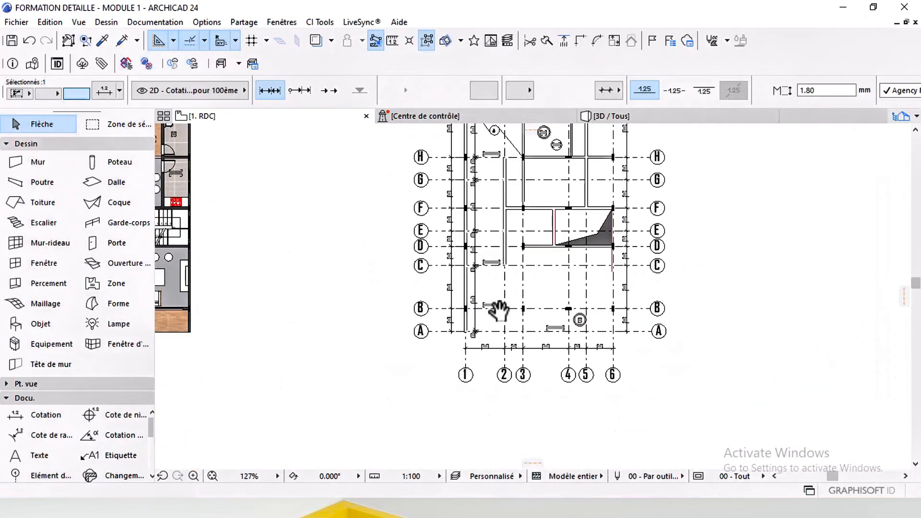
pyautogui.press('Escape')
pyautogui.scroll(4, 446, 293)
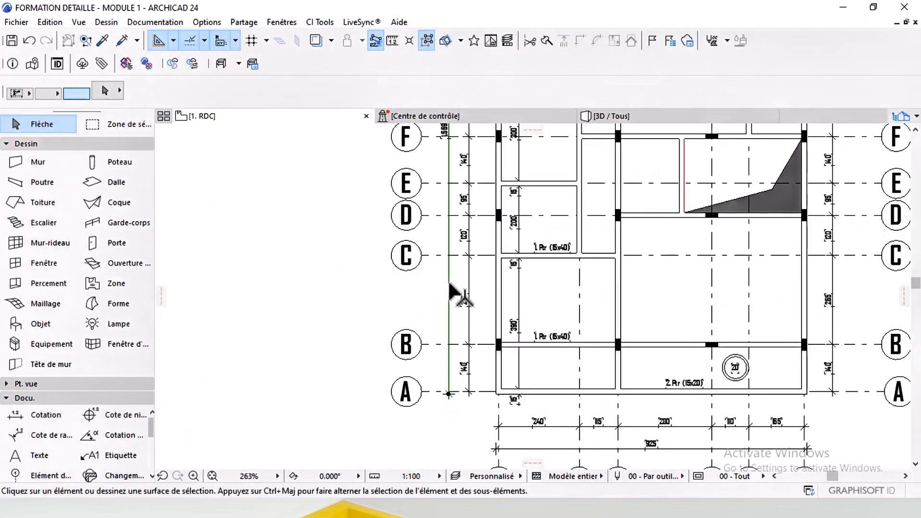
# Copy the overall height dimension from the axis 1 side to the axis 6 side, between the dimension chain and the lettered markers.
pyautogui.hotkey('ctrl', 'shift', 'd')
pyautogui.click(449, 284)
pyautogui.moveTo(763, 288); pyautogui.dragTo(536, 302, button='middle')
pyautogui.click(626, 300)
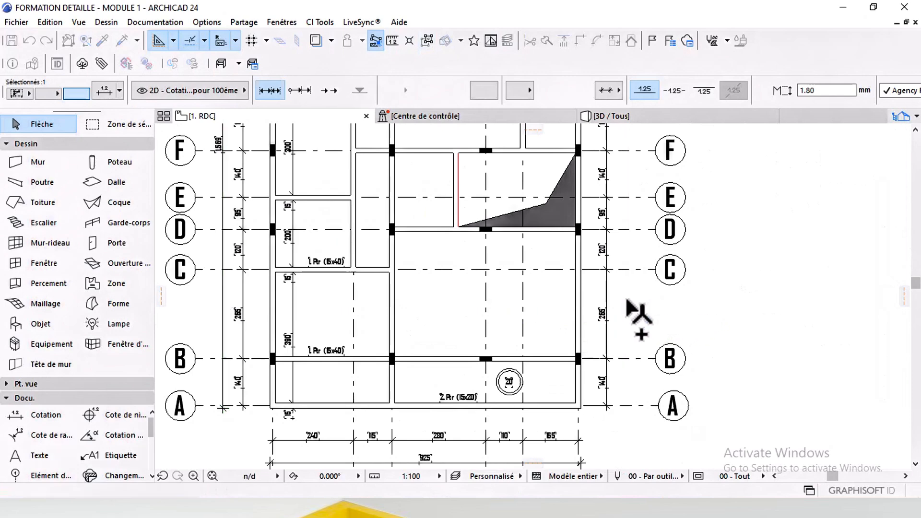
pyautogui.moveTo(598, 359)
pyautogui.mouseDown(button='middle')
pyautogui.moveTo(597, 307)
pyautogui.moveTo(601, 354)
pyautogui.mouseUp(button='middle')
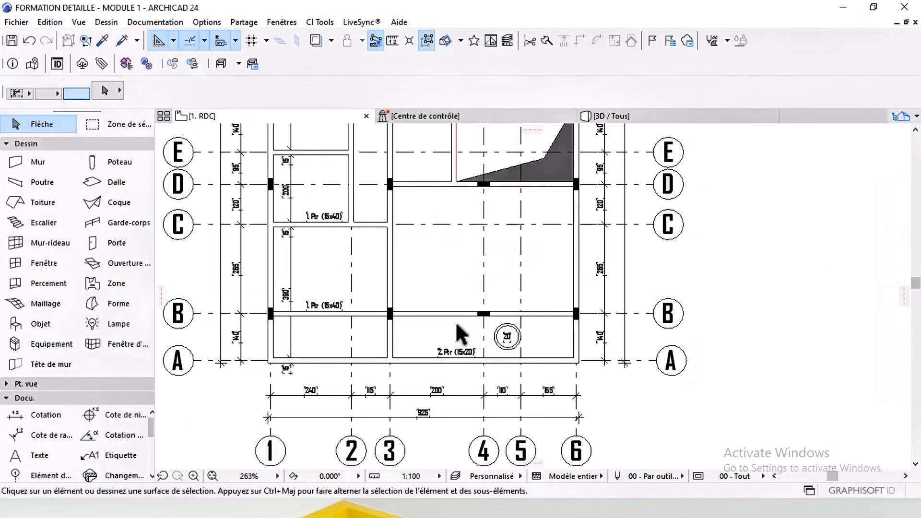
# Split the outer wall on axis 1 at its column on axis B.
pyautogui.moveTo(457, 326); pyautogui.dragTo(542, 317, button='middle')
pyautogui.moveTo(498, 341); pyautogui.dragTo(555, 335, button='middle')
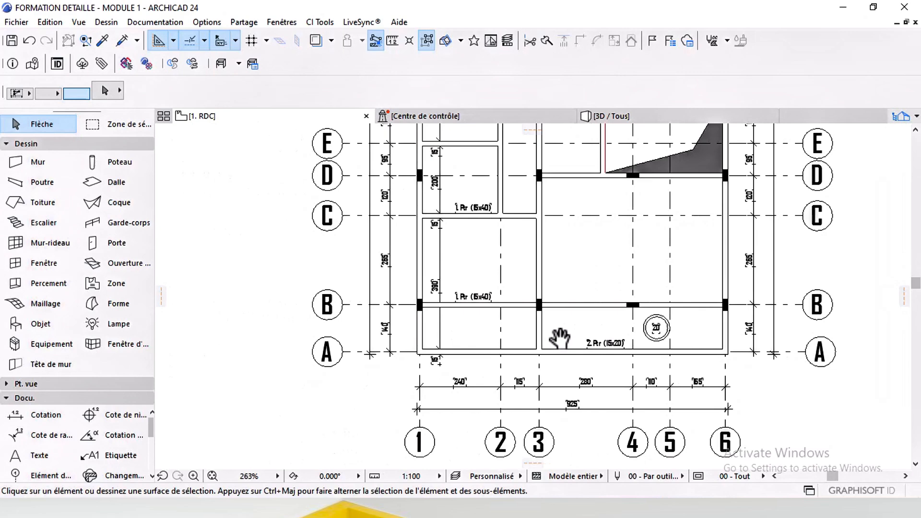
pyautogui.scroll(5, 448, 350)
pyautogui.click(424, 320)
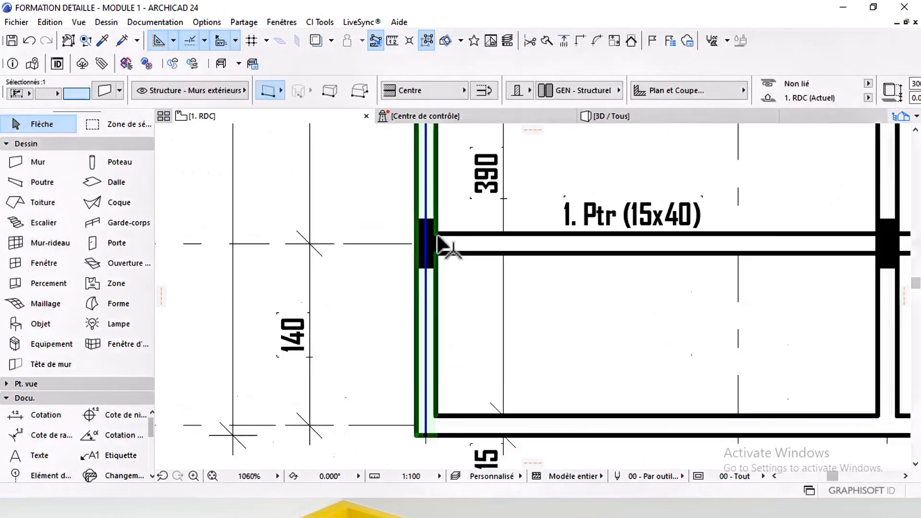
pyautogui.scroll(4, 442, 243)
pyautogui.click(421, 240)
pyautogui.press('Escape')
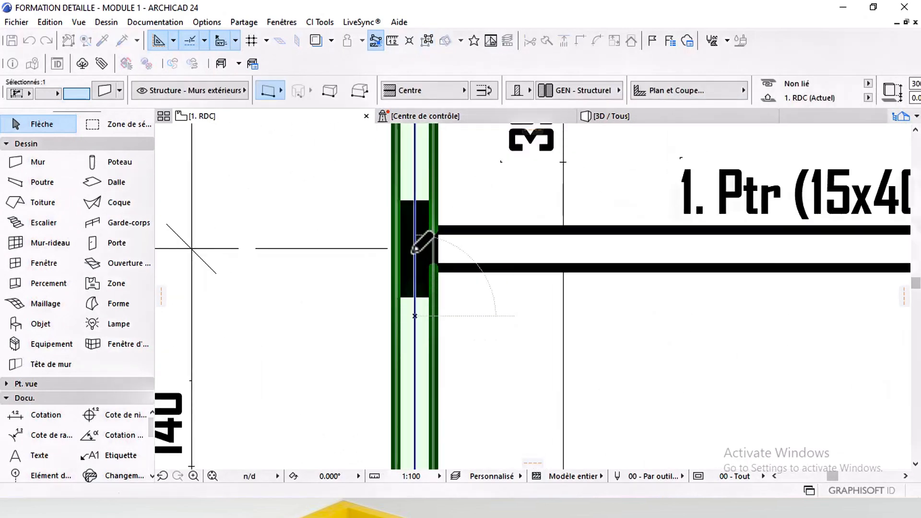
pyautogui.click(456, 312)
pyautogui.scroll(-4, 424, 243)
pyautogui.click(427, 239)
pyautogui.moveTo(427, 236); pyautogui.dragTo(429, 284, button='middle')
pyautogui.scroll(2, 430, 282)
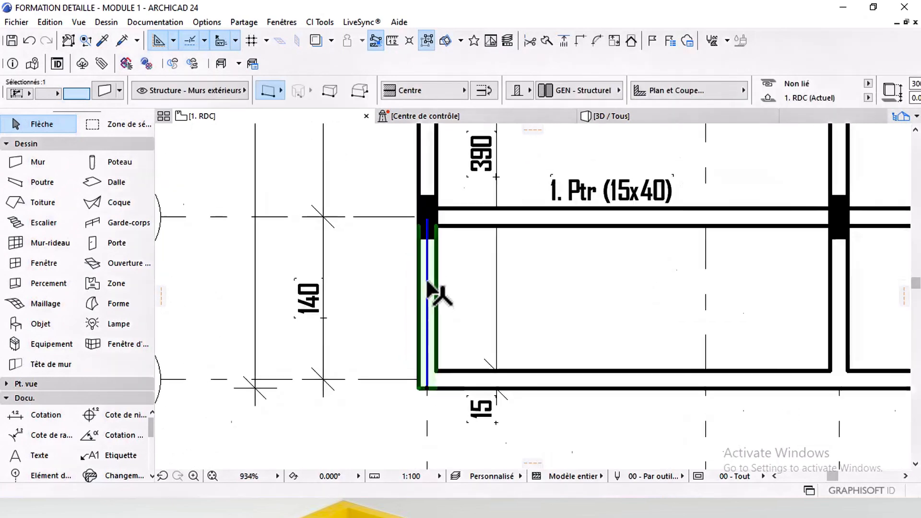
# Split the interior wall on axis 3 at its column on axis B.
pyautogui.scroll(-2, 441, 282)
pyautogui.moveTo(720, 295); pyautogui.dragTo(502, 314, button='middle')
pyautogui.click(576, 306)
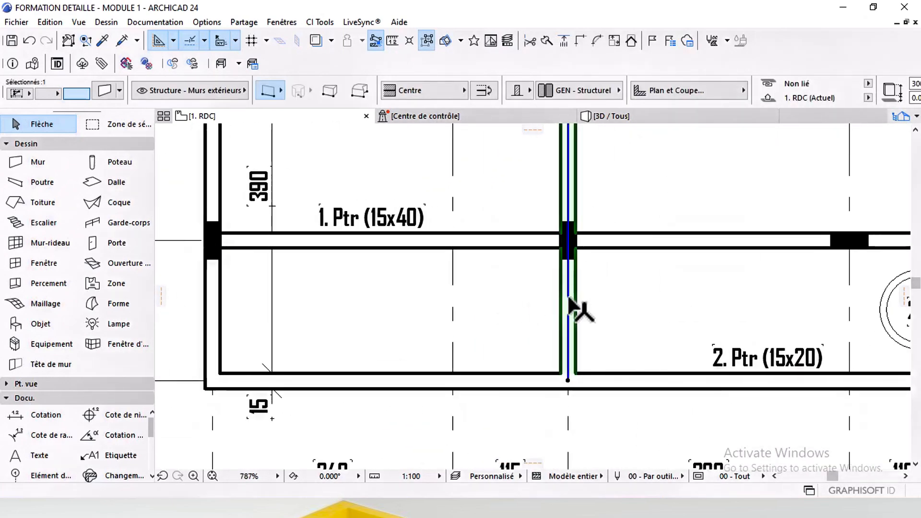
pyautogui.click(568, 295)
pyautogui.press('Escape')
pyautogui.click(598, 289)
pyautogui.scroll(-3, 600, 292)
# Split the outer wall on axis 6 at its column on axis B.
pyautogui.moveTo(787, 308); pyautogui.dragTo(577, 307, button='middle')
pyautogui.scroll(2, 634, 300)
pyautogui.click(638, 310)
pyautogui.click(643, 300)
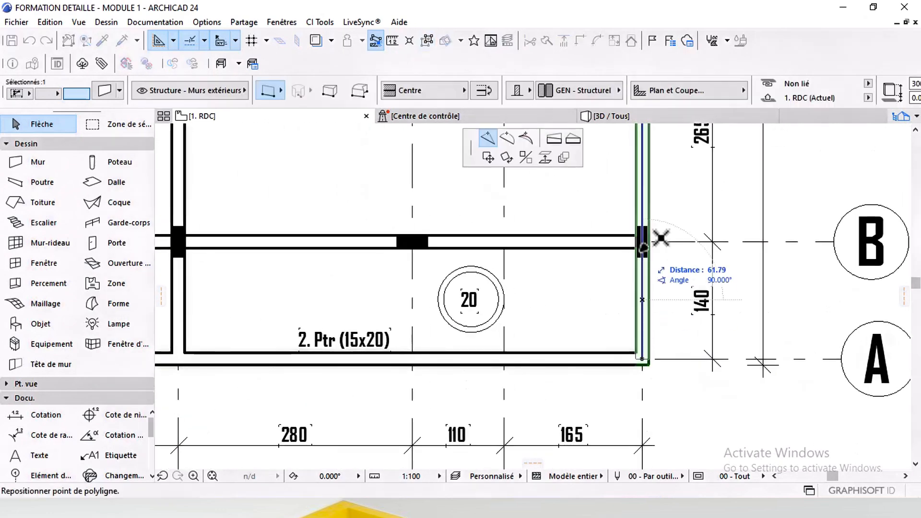
pyautogui.press('Escape')
pyautogui.click(659, 282)
pyautogui.scroll(-3, 656, 284)
pyautogui.scroll(-1, 647, 287)
# Set the building material of the three wall segments between axes A and B, on axes 1, 3 and 6, to Acier.
pyautogui.click(648, 291)
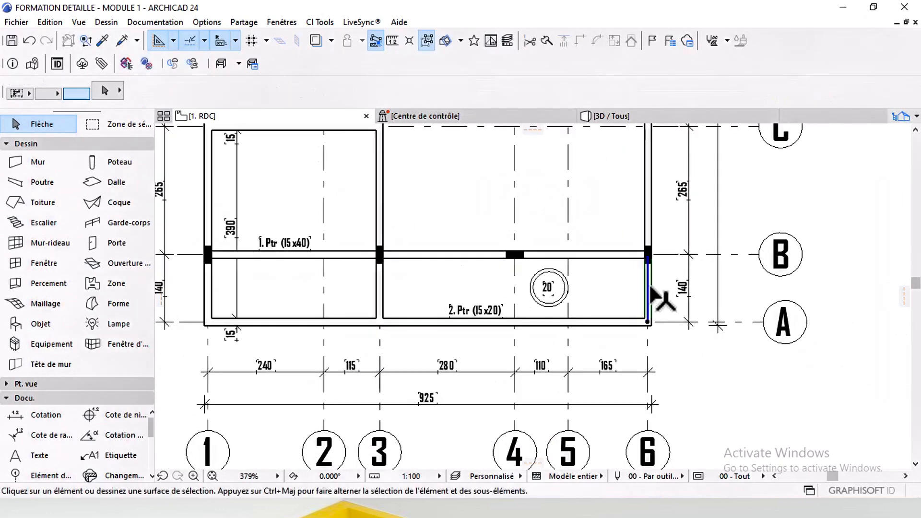
pyautogui.keyDown('shift'); pyautogui.click(381, 295); pyautogui.keyUp('shift')
pyautogui.moveTo(380, 295); pyautogui.dragTo(457, 294, button='middle')
pyautogui.scroll(3, 307, 291)
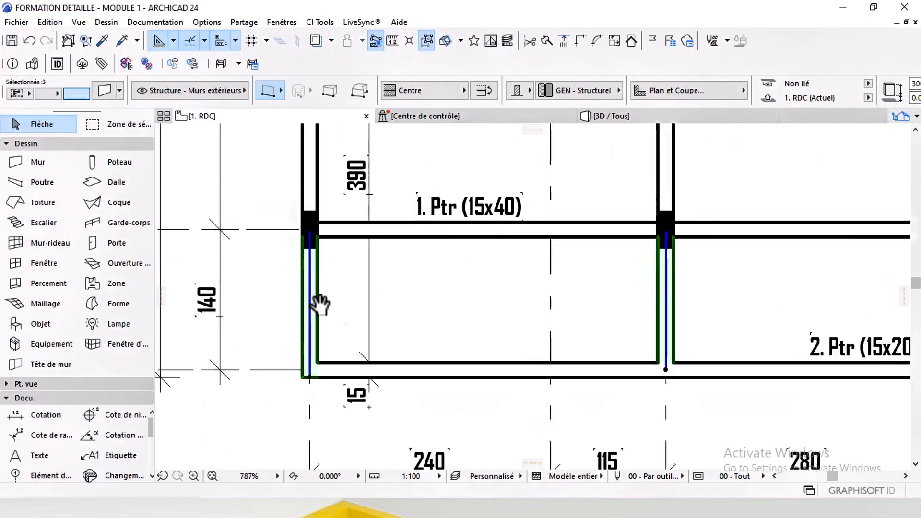
pyautogui.hotkey('ctrl', 't')
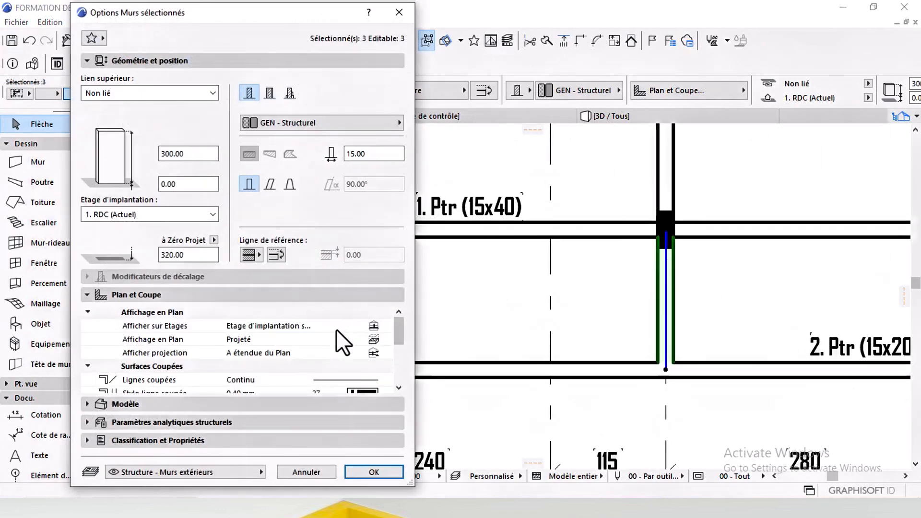
pyautogui.click(321, 119)
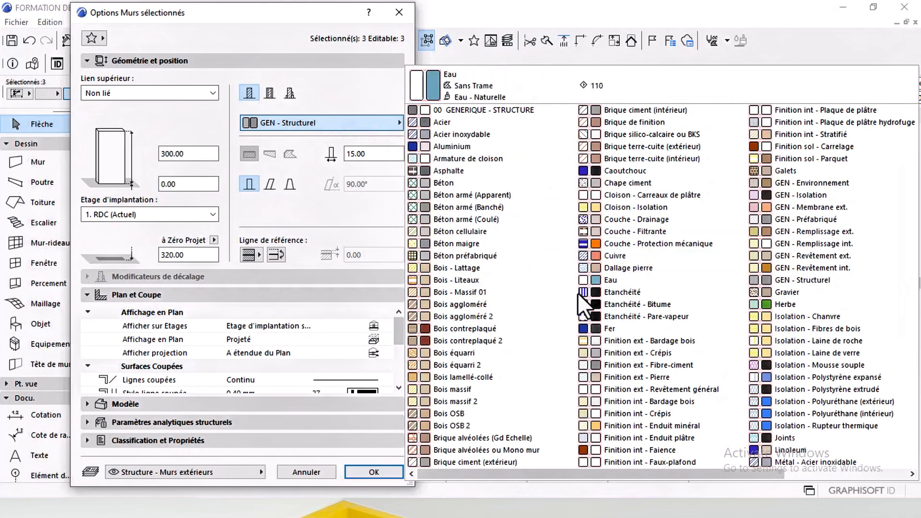
pyautogui.click(467, 123)
pyautogui.scroll(-3, 330, 346)
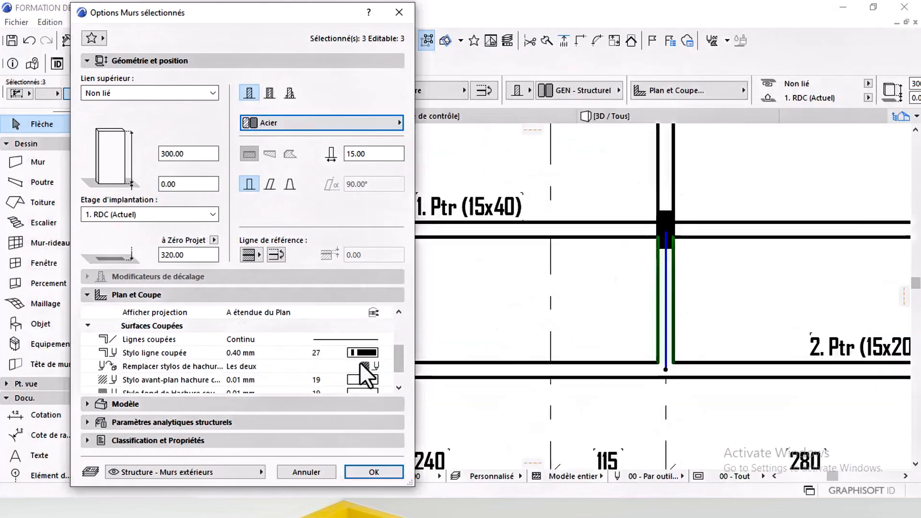
# Set the cut fill foreground pen of the three selected wall segments to 1, apply the settings and deselect the walls.
pyautogui.scroll(-3, 360, 362)
pyautogui.click(363, 340)
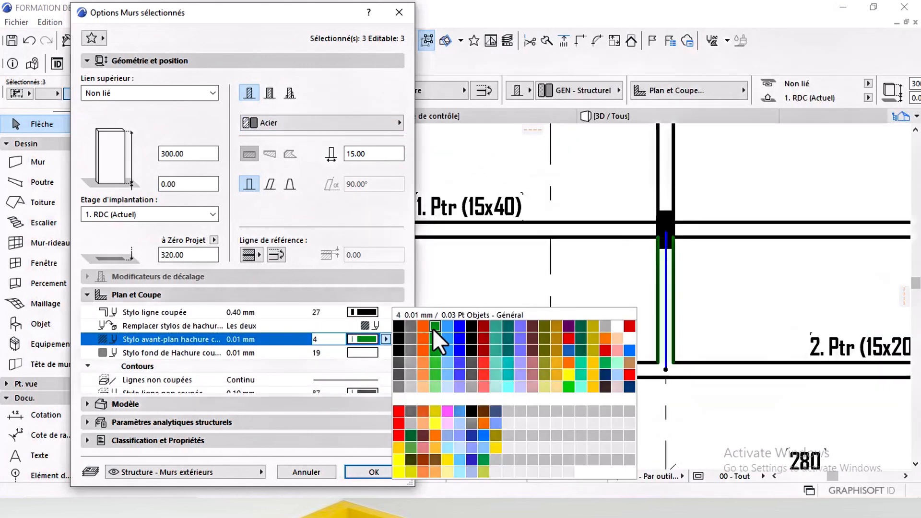
pyautogui.click(402, 328)
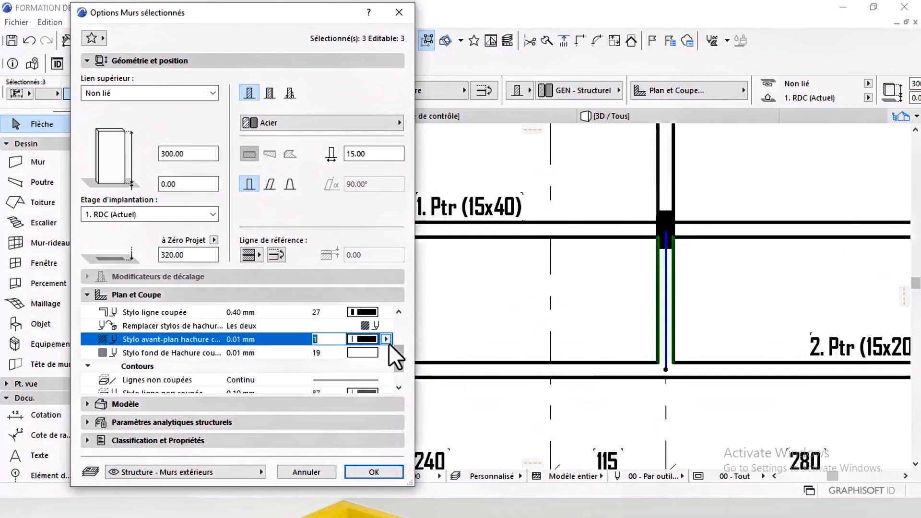
pyautogui.click(376, 471)
pyautogui.moveTo(627, 350); pyautogui.dragTo(581, 312, button='middle')
pyautogui.scroll(5, 583, 294)
pyautogui.press('Escape')
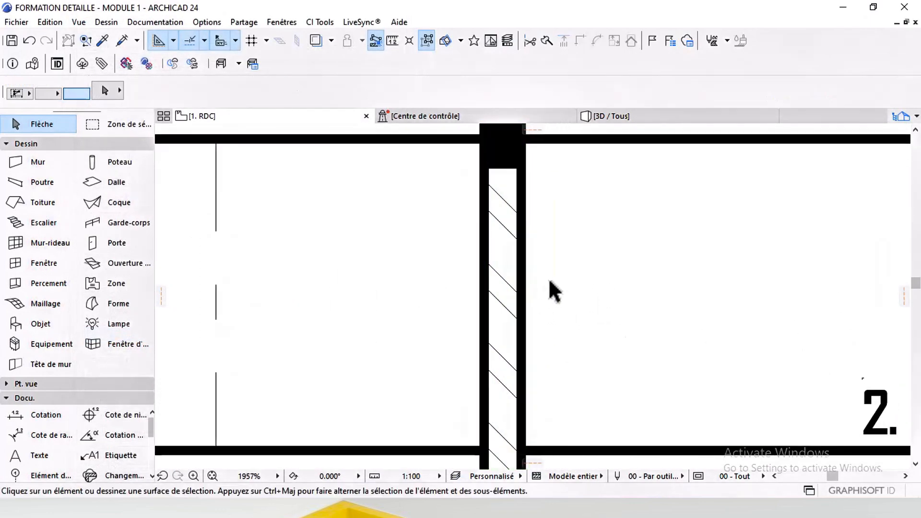
# Delete the red sketch line along the stairwell wall between axes D and F.
pyautogui.scroll(-3, 546, 293)
pyautogui.scroll(-4, 525, 298)
pyautogui.moveTo(451, 331); pyautogui.dragTo(629, 330, button='middle')
pyautogui.scroll(2, 447, 315)
pyautogui.scroll(-2, 464, 304)
pyautogui.moveTo(832, 314); pyautogui.dragTo(597, 355, button='middle')
pyautogui.scroll(-3, 653, 321)
pyautogui.moveTo(587, 295); pyautogui.dragTo(585, 322, button='middle')
pyautogui.scroll(5, 538, 261)
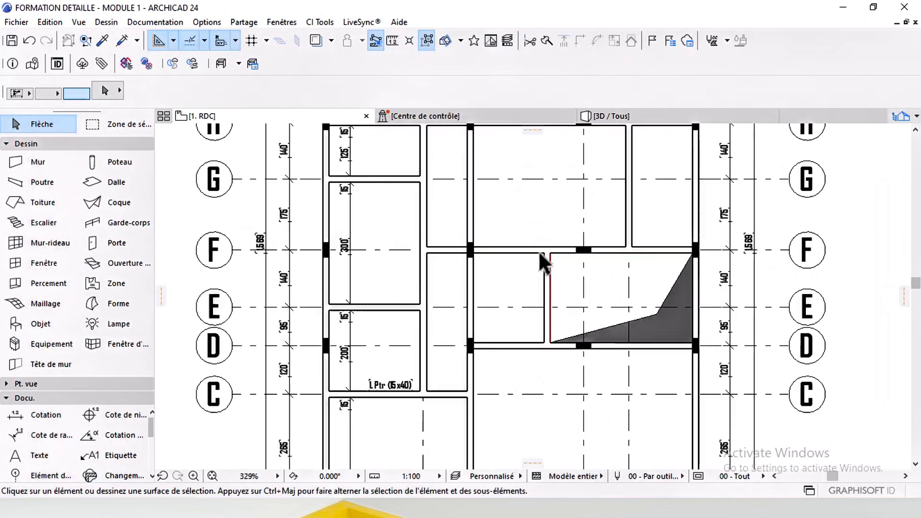
pyautogui.scroll(1, 560, 280)
pyautogui.click(558, 322)
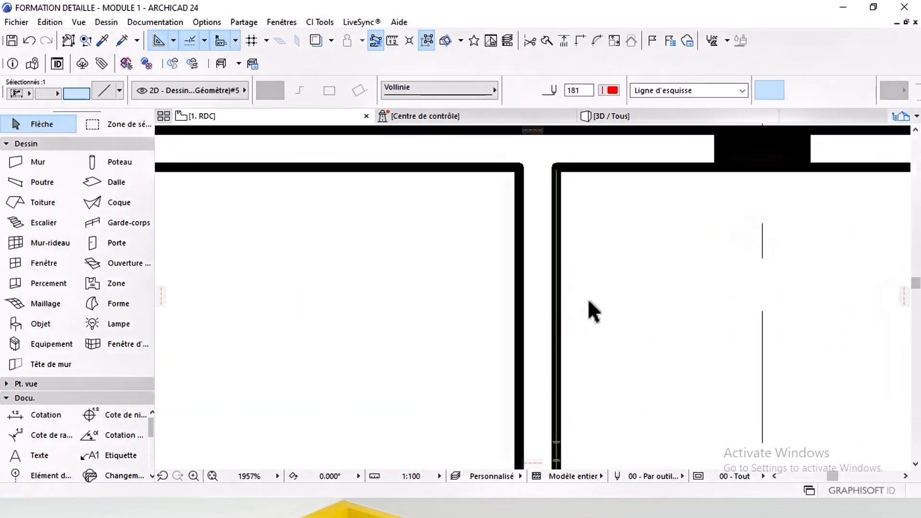
pyautogui.press('Escape')
pyautogui.scroll(-7, 603, 290)
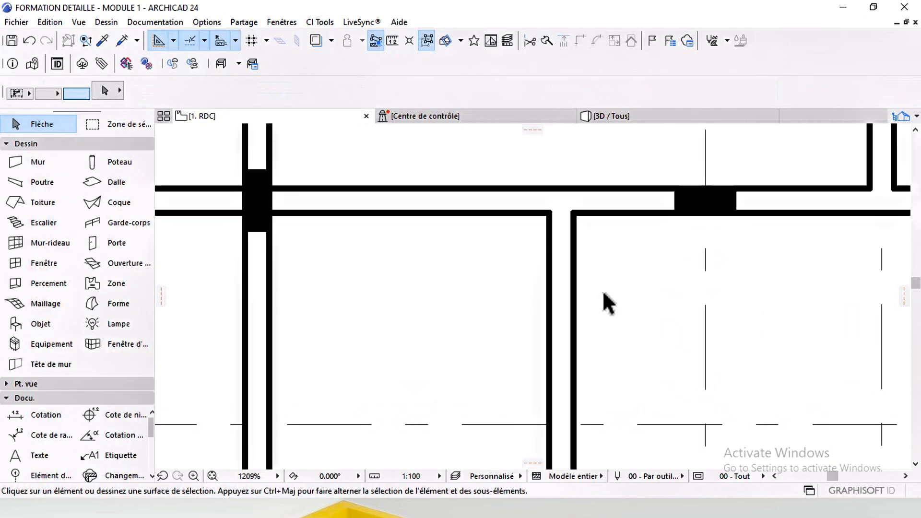
# Examine the structural plan from its upper numbered axes down to the hatched wall segments between axes A and B.
pyautogui.moveTo(602, 283)
pyautogui.mouseDown(button='middle')
pyautogui.moveTo(595, 318)
pyautogui.moveTo(598, 298)
pyautogui.mouseUp(button='middle')
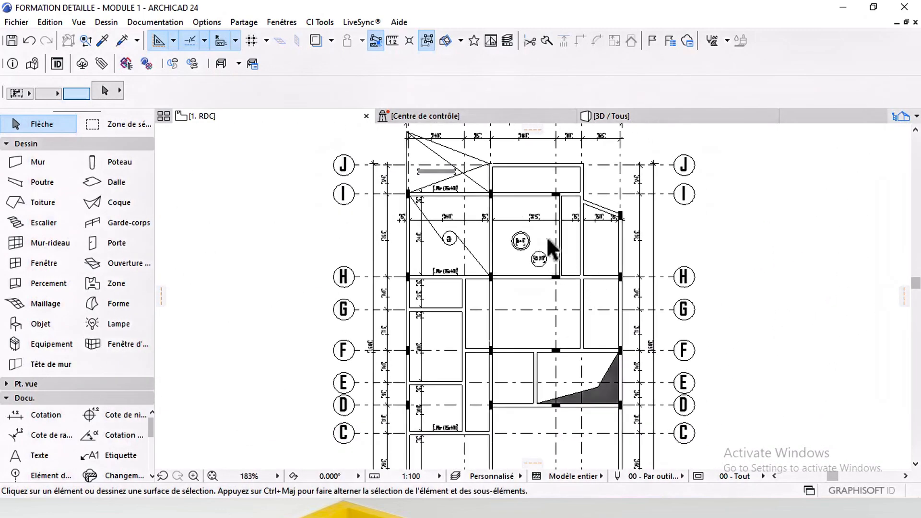
pyautogui.moveTo(547, 239); pyautogui.dragTo(545, 255, button='middle')
pyautogui.moveTo(536, 360)
pyautogui.mouseDown(button='middle')
pyautogui.moveTo(541, 352)
pyautogui.moveTo(545, 362)
pyautogui.mouseUp(button='middle')
pyautogui.moveTo(520, 306); pyautogui.dragTo(519, 331, button='middle')
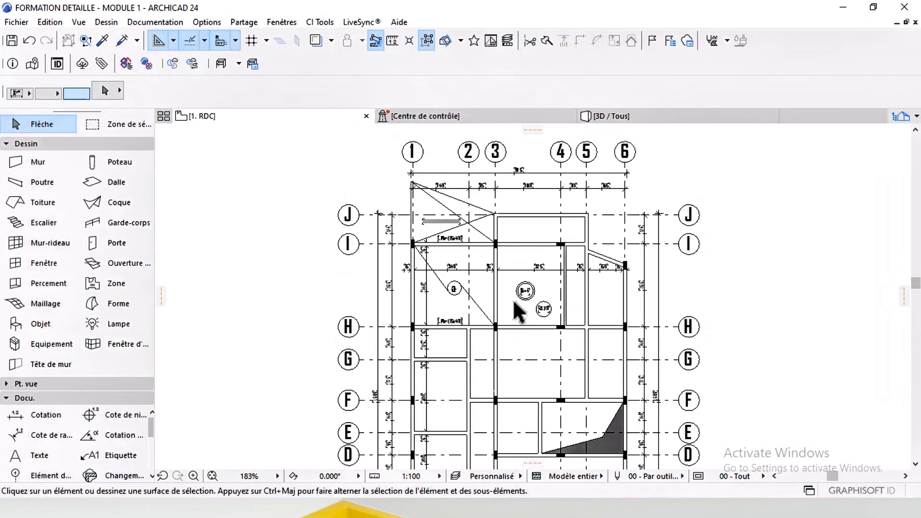
pyautogui.scroll(5, 457, 292)
pyautogui.scroll(-5, 549, 294)
pyautogui.moveTo(597, 311)
pyautogui.mouseDown(button='middle')
pyautogui.moveTo(565, 302)
pyautogui.moveTo(600, 318)
pyautogui.mouseUp(button='middle')
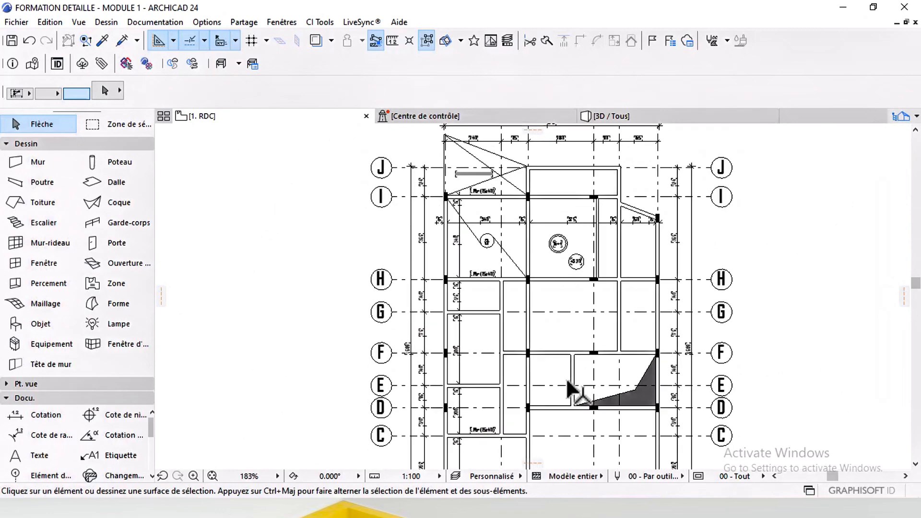
pyautogui.moveTo(567, 408); pyautogui.dragTo(557, 369, button='middle')
pyautogui.scroll(2, 528, 390)
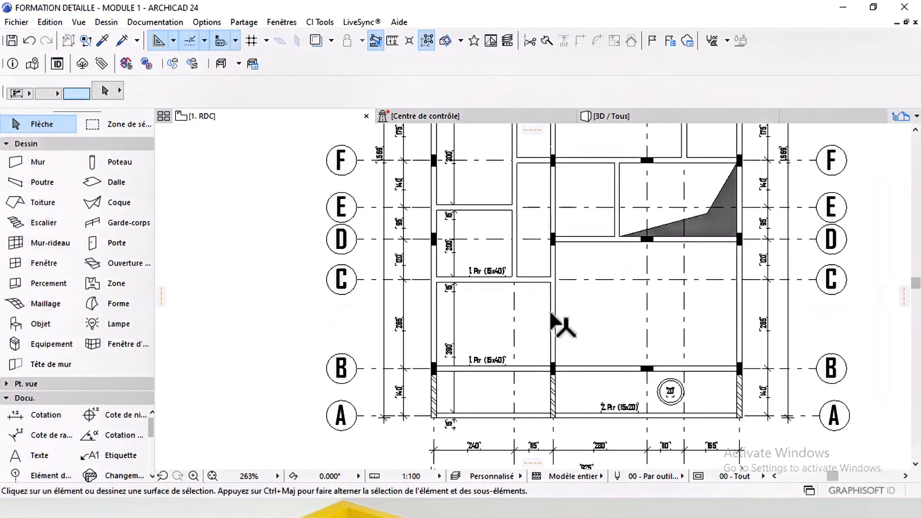
# Compare the structural plan with the furnished floor plan beside it, then examine the slab markers and dimensions between axes H and J.
pyautogui.scroll(-5, 559, 325)
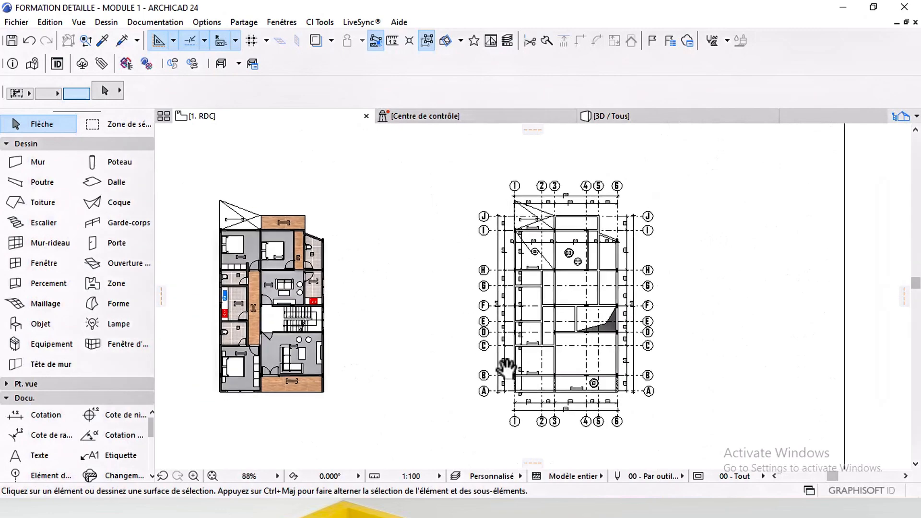
pyautogui.moveTo(506, 369); pyautogui.dragTo(641, 361, button='middle')
pyautogui.scroll(3, 436, 358)
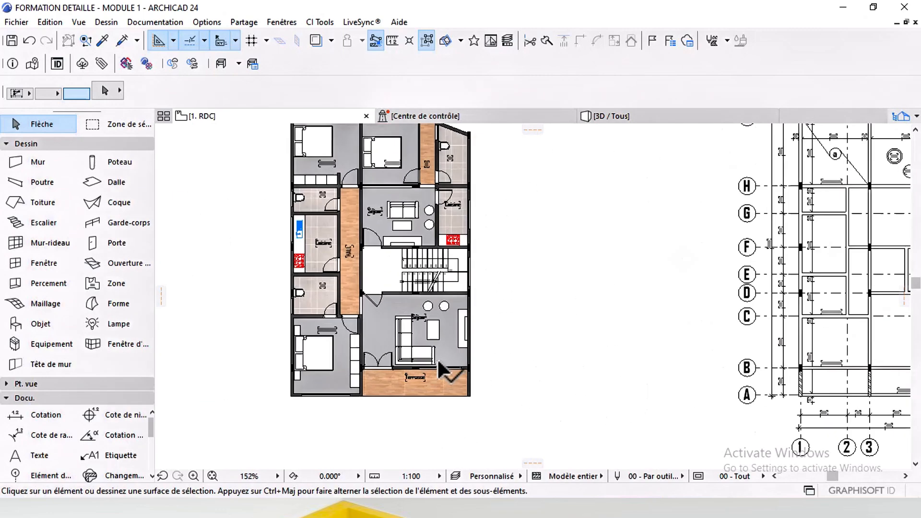
pyautogui.scroll(-4, 438, 357)
pyautogui.moveTo(407, 367); pyautogui.dragTo(556, 367, button='middle')
pyautogui.moveTo(664, 353); pyautogui.dragTo(476, 353, button='middle')
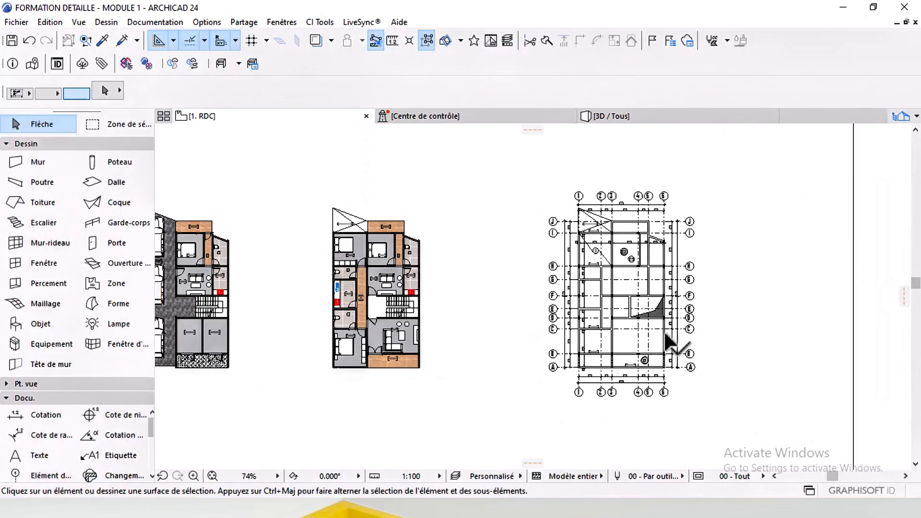
pyautogui.scroll(7, 511, 319)
pyautogui.moveTo(664, 331); pyautogui.dragTo(520, 349, button='middle')
pyautogui.scroll(-3, 508, 309)
pyautogui.moveTo(509, 279); pyautogui.dragTo(533, 345, button='middle')
pyautogui.scroll(3, 520, 266)
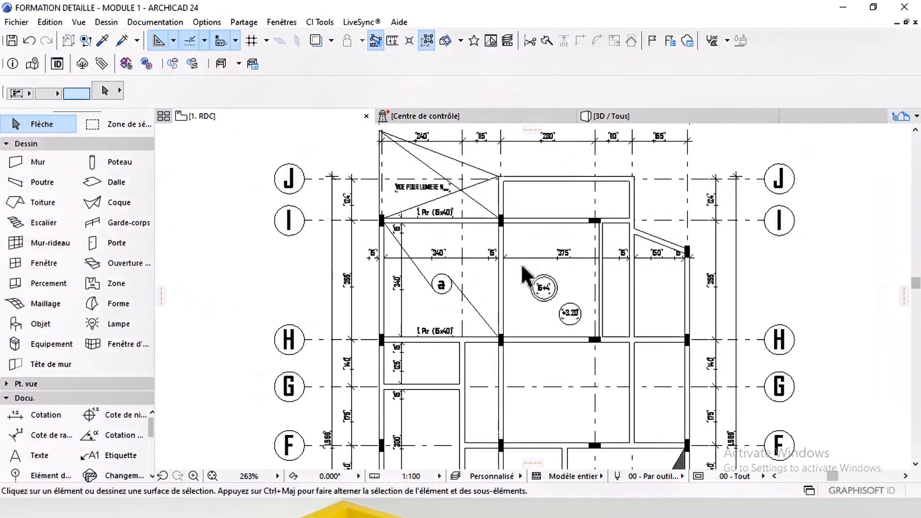
pyautogui.moveTo(537, 263); pyautogui.dragTo(527, 277, button='middle')
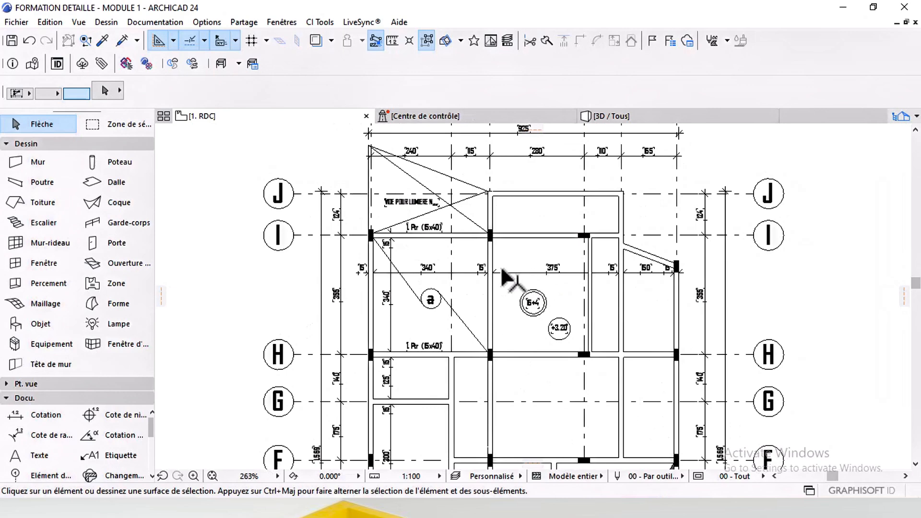
# Bring all grid axis elements to the front of the display order, deselect them and return to the selection tool.
pyautogui.click(48, 475)
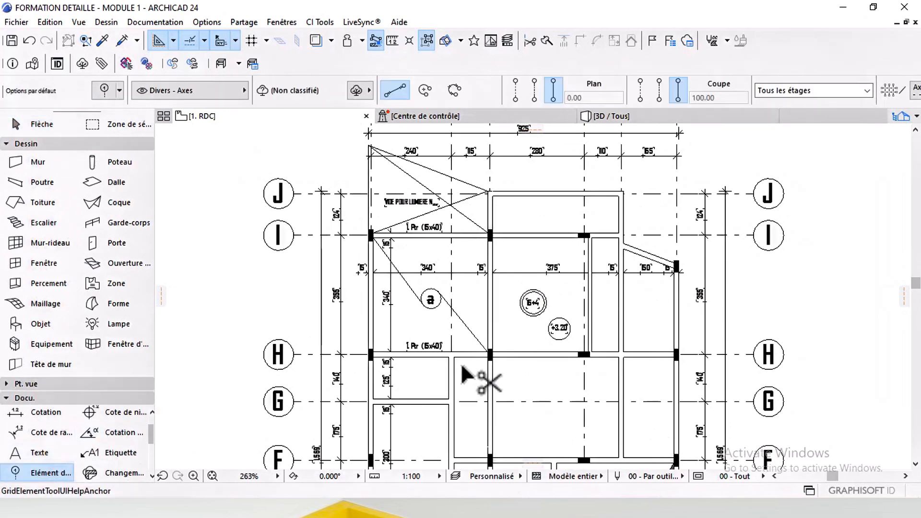
pyautogui.hotkey('ctrl', 'a')
pyautogui.rightClick(543, 174)
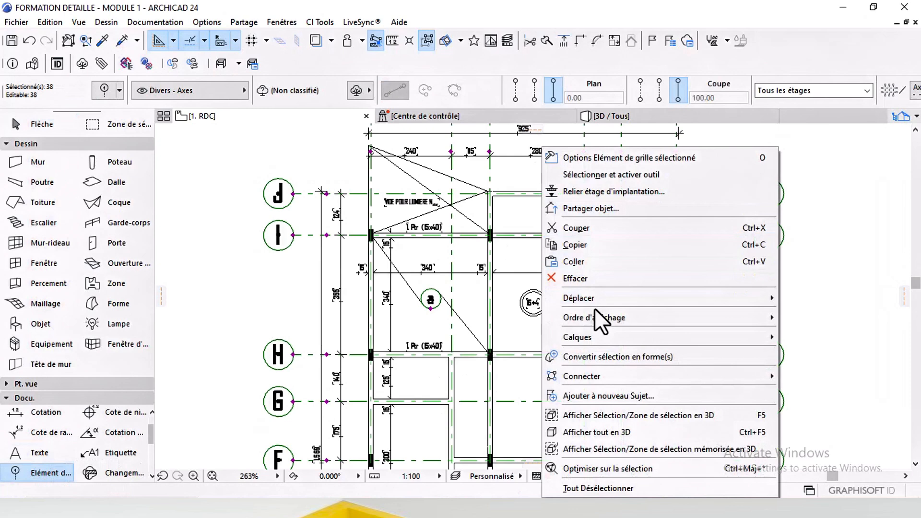
pyautogui.moveTo(750, 318)
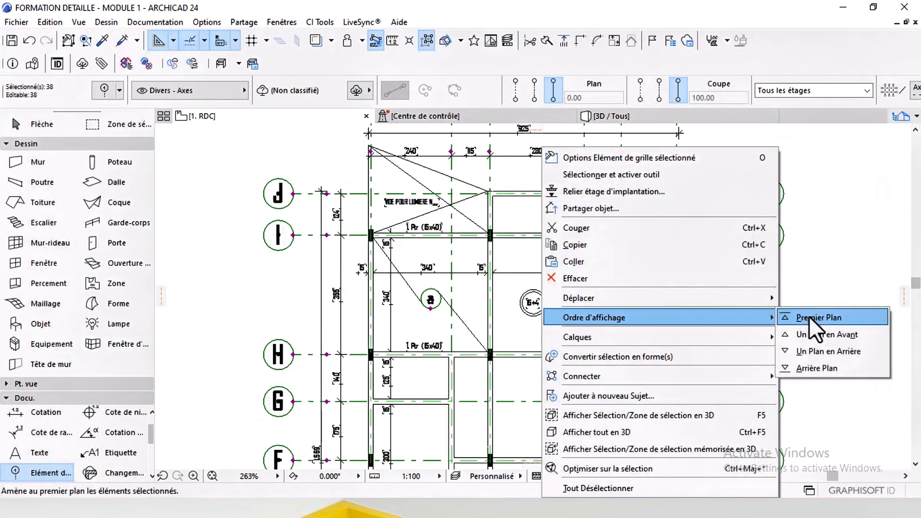
pyautogui.click(810, 315)
pyautogui.press('Escape')
pyautogui.scroll(-1, 527, 260)
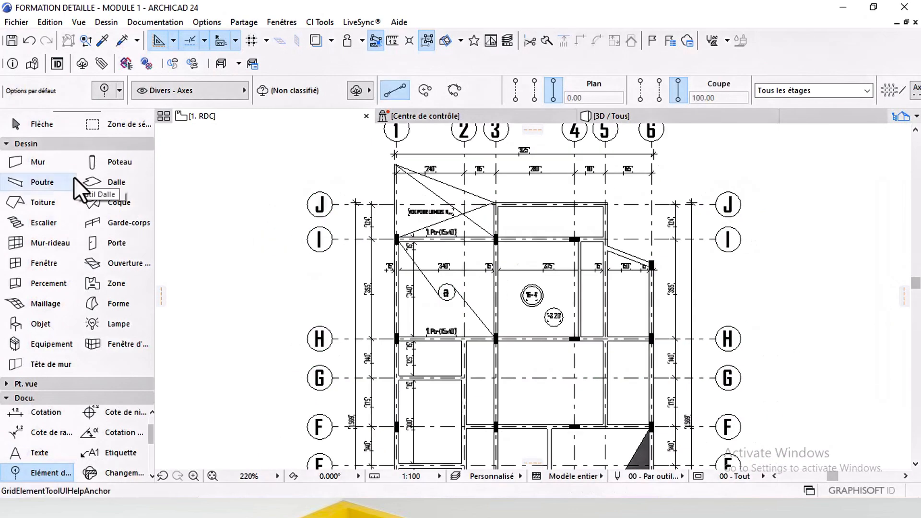
pyautogui.click(40, 126)
# Examine how the grid axes display over the walls and columns across the whole structural plan.
pyautogui.scroll(-5, 477, 331)
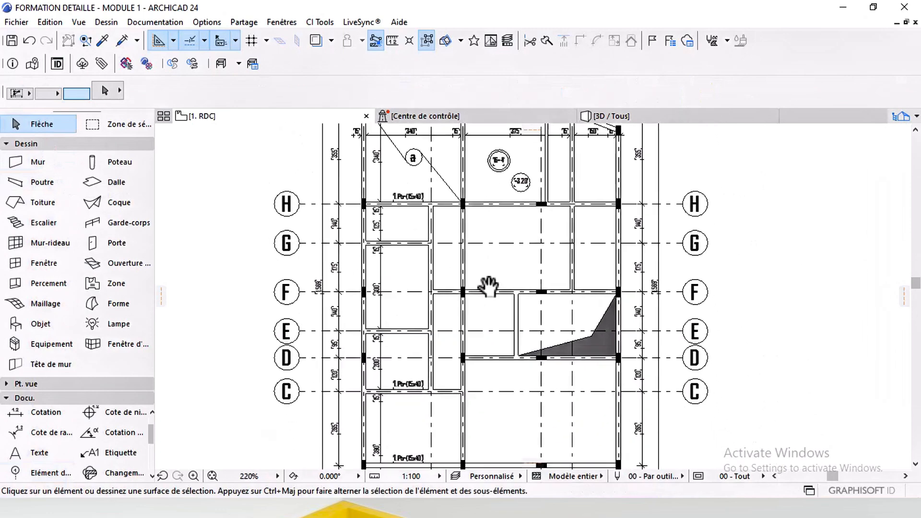
pyautogui.moveTo(510, 296); pyautogui.dragTo(532, 353, button='middle')
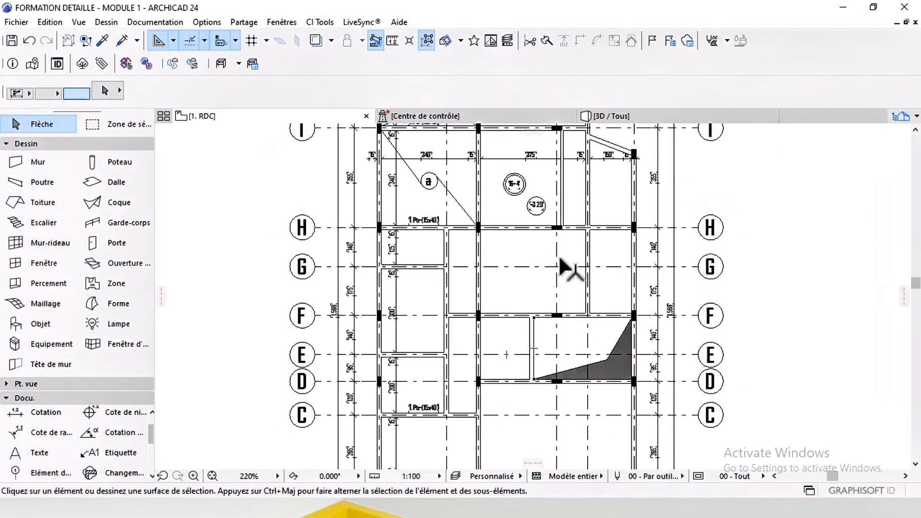
pyautogui.scroll(-3, 563, 268)
pyautogui.scroll(-2, 564, 319)
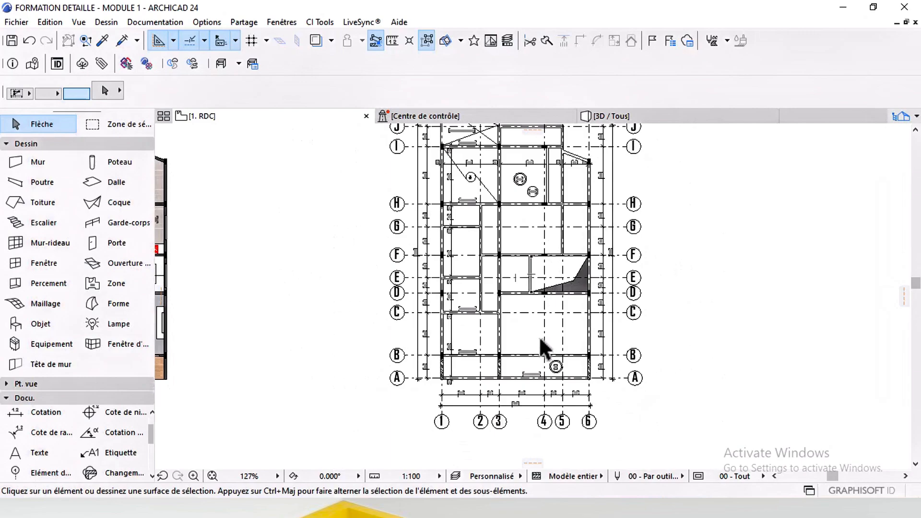
pyautogui.scroll(4, 545, 349)
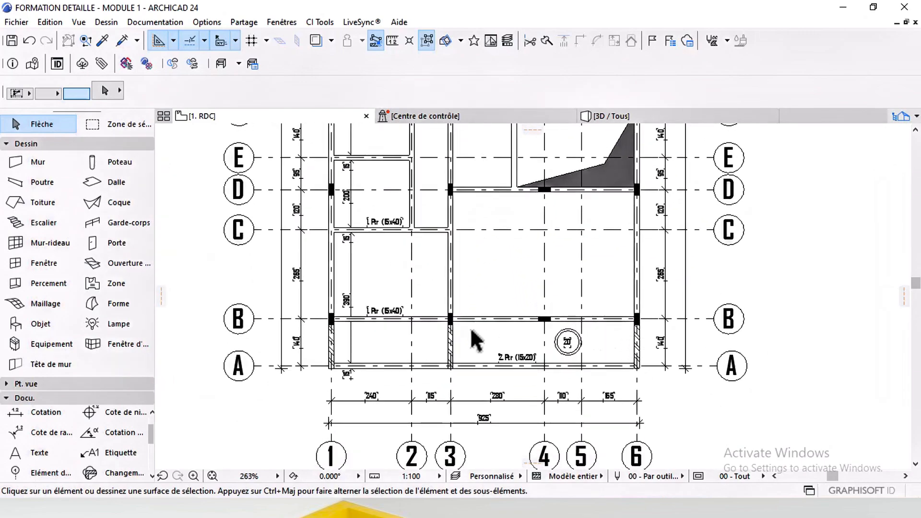
pyautogui.scroll(3, 475, 341)
pyautogui.scroll(-5, 566, 298)
pyautogui.moveTo(566, 247); pyautogui.dragTo(575, 379, button='middle')
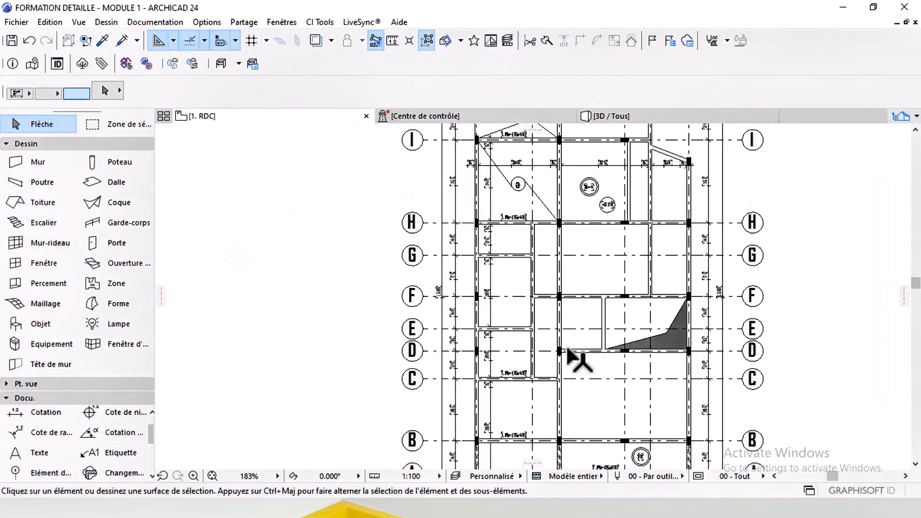
pyautogui.moveTo(573, 317); pyautogui.dragTo(571, 330, button='middle')
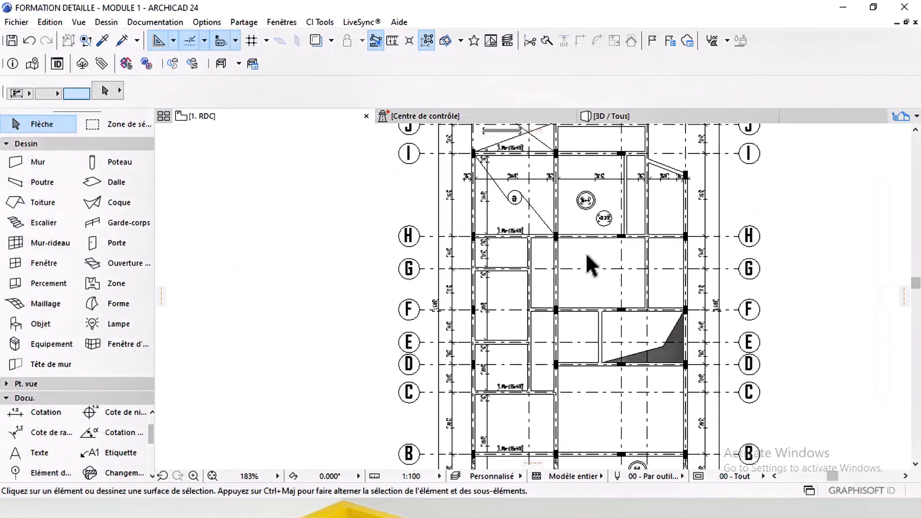